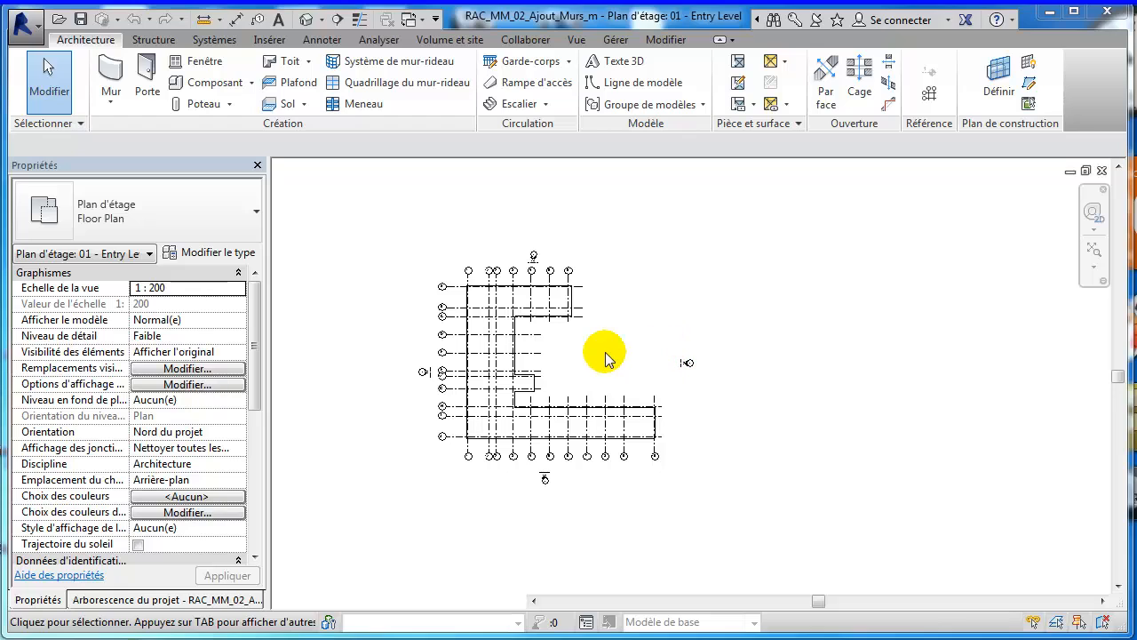
Step: Start a Generic - 200mm wall on the 01 - Entry Level plan with its justification line at Nu fini: Intérieur
scroll(569, 359, "up", 3)
middle_click_drag(578, 360, 688, 350)
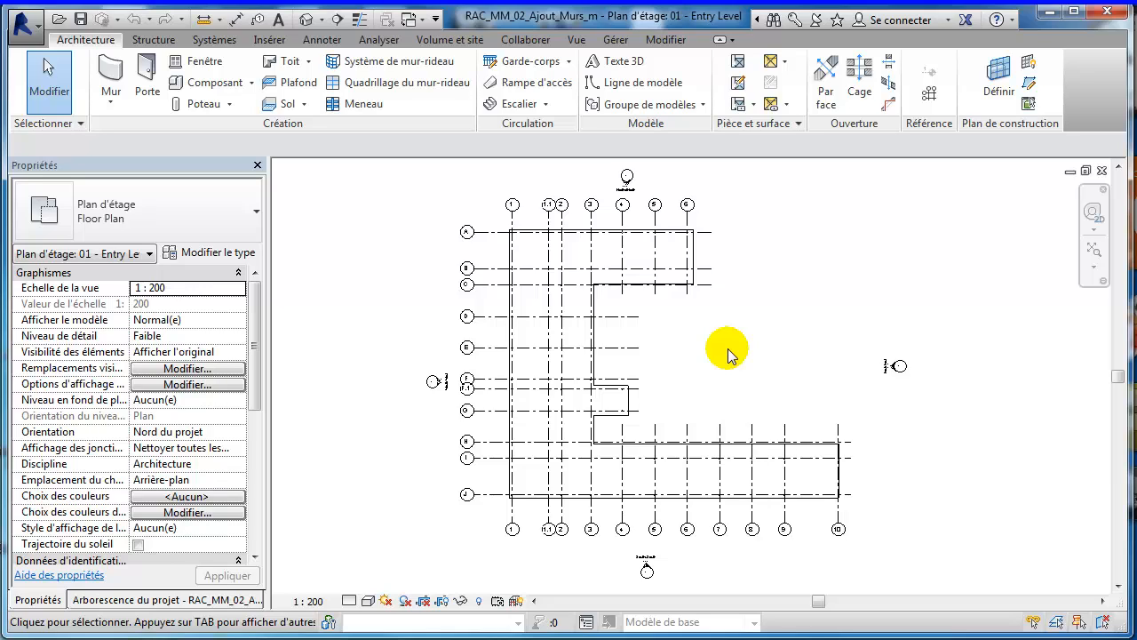
left_click(105, 601)
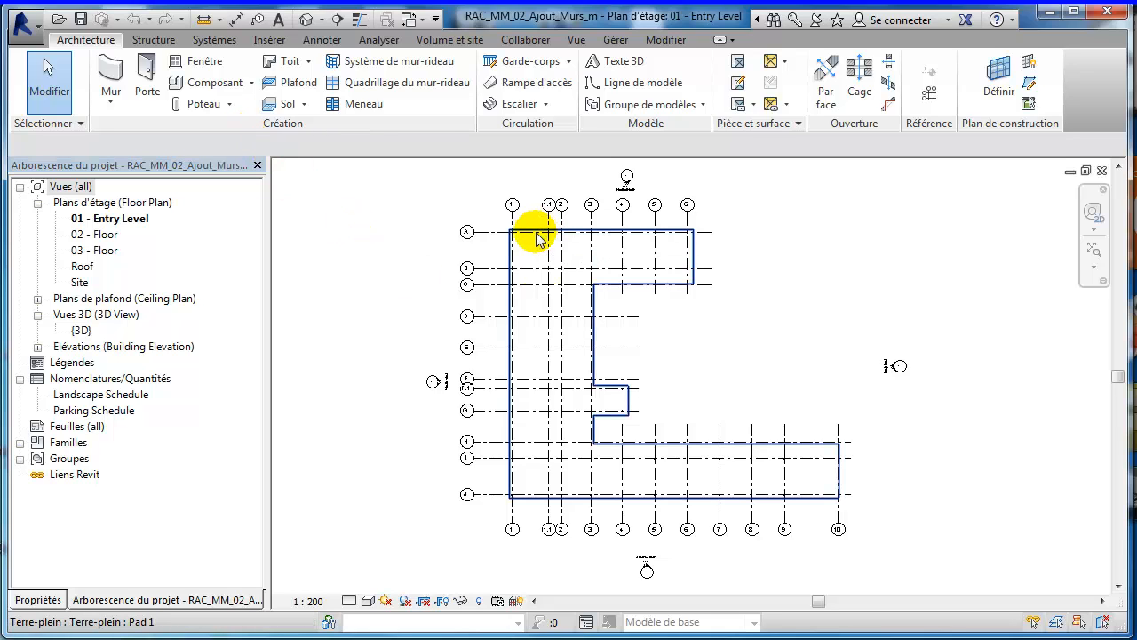
scroll(539, 236, "up", 3)
scroll(536, 240, "up", 1)
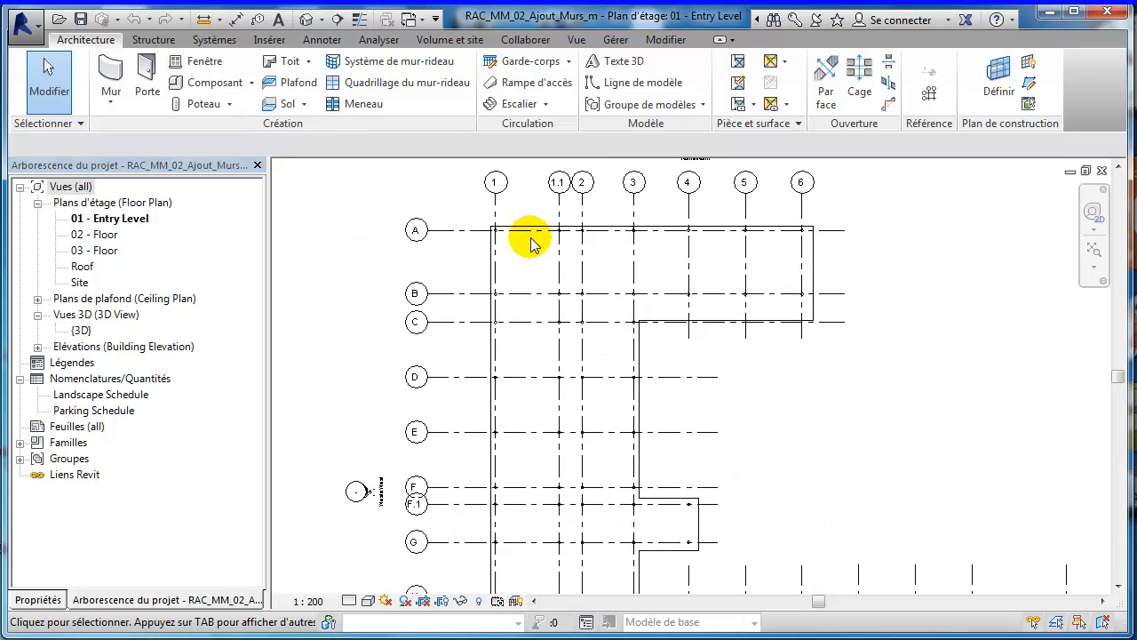
left_click(113, 78)
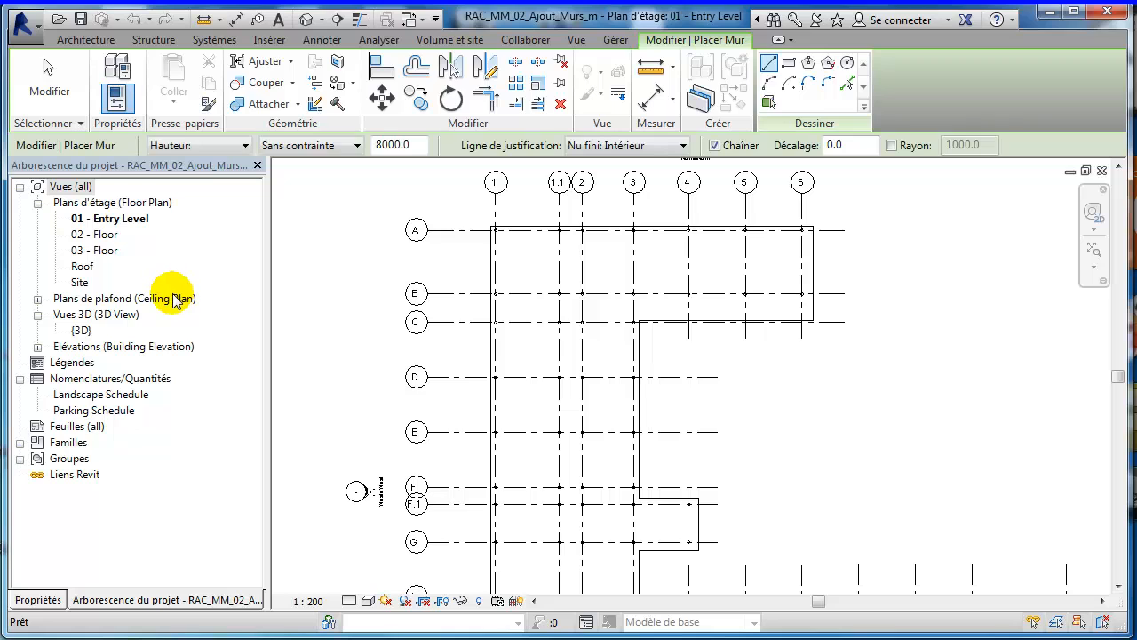
left_click(41, 602)
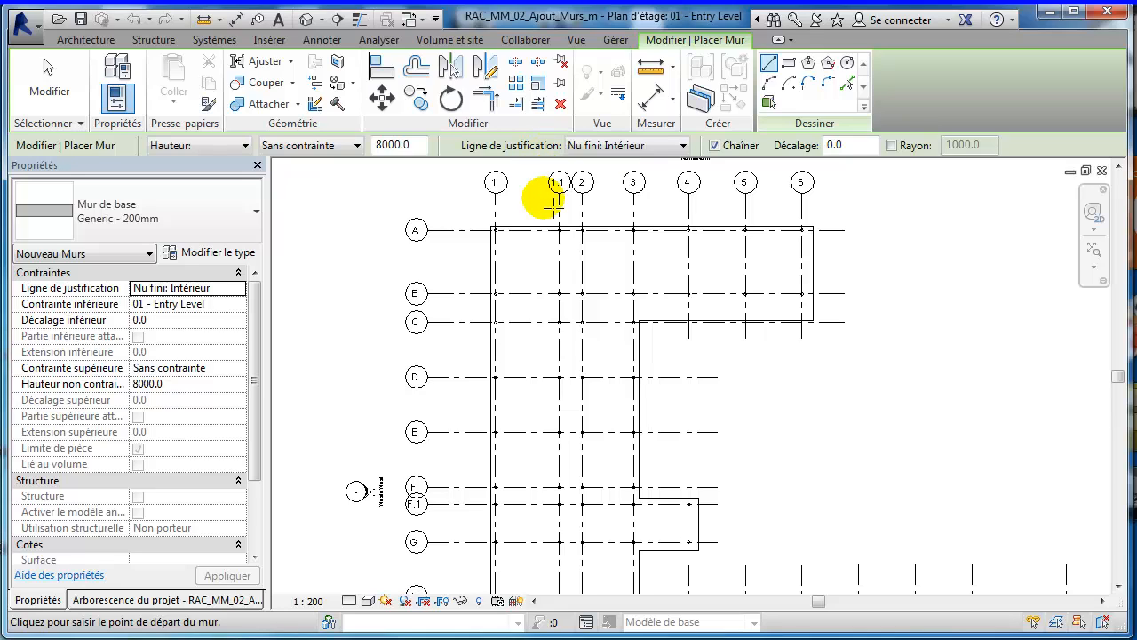
scroll(541, 216, "up", 1)
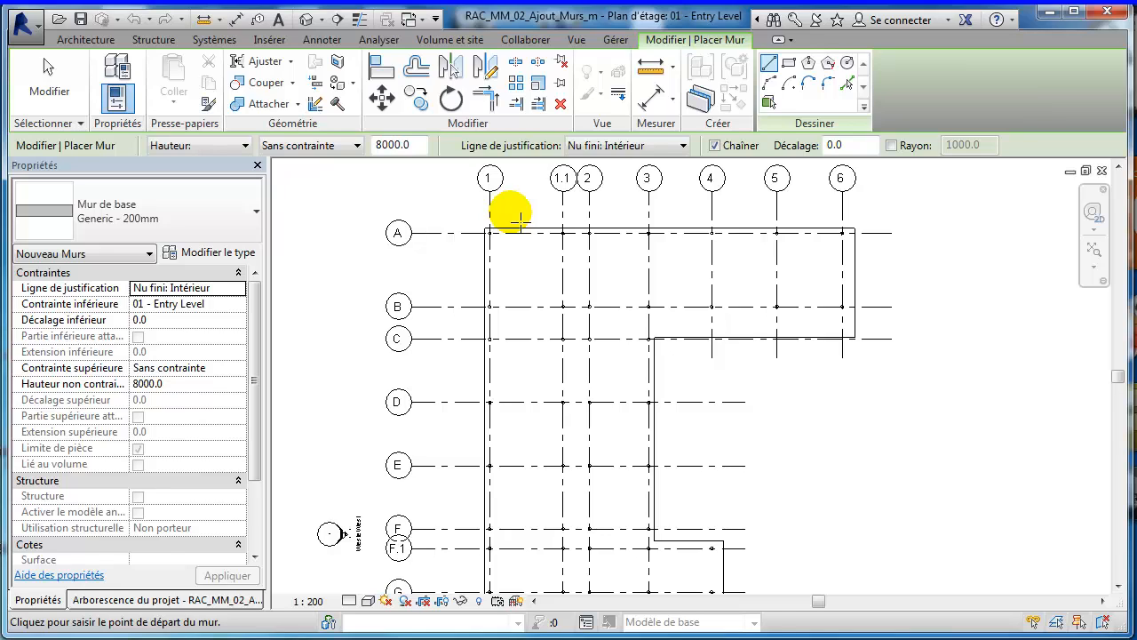
left_click(645, 148)
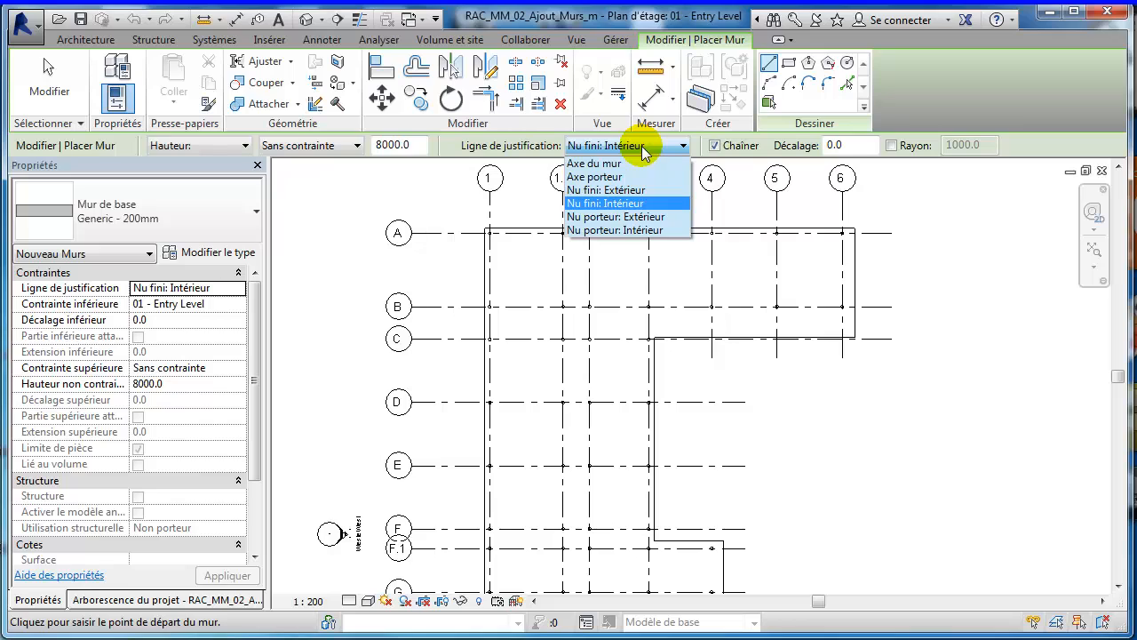
left_click(640, 203)
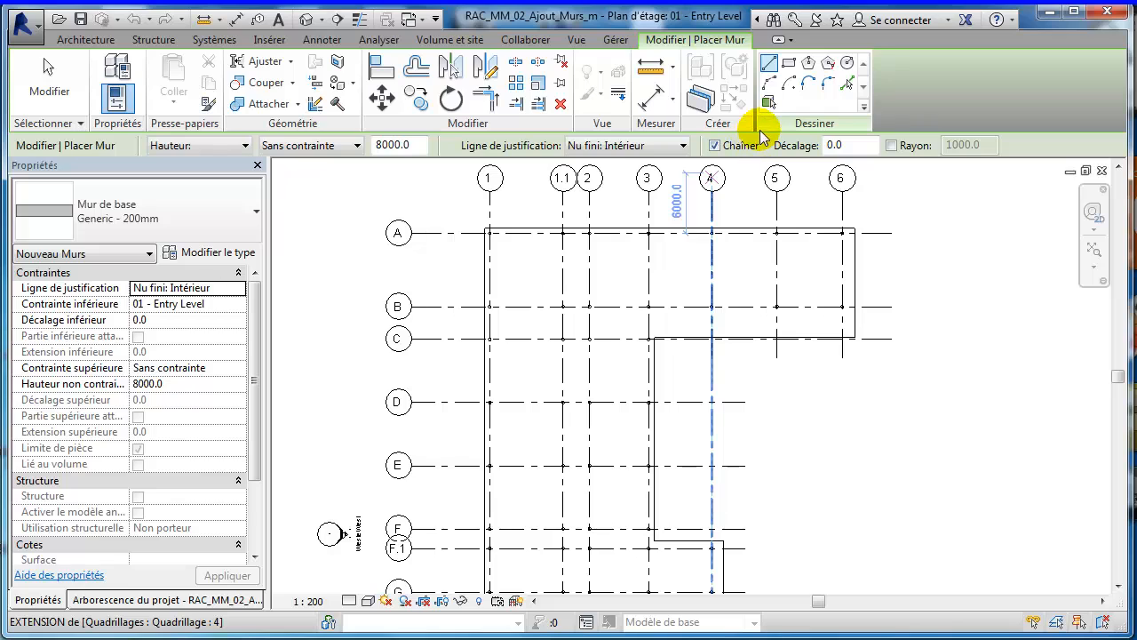
Step: Place walls by picking the pad's edges along grid A and along grid 1
left_click(849, 85)
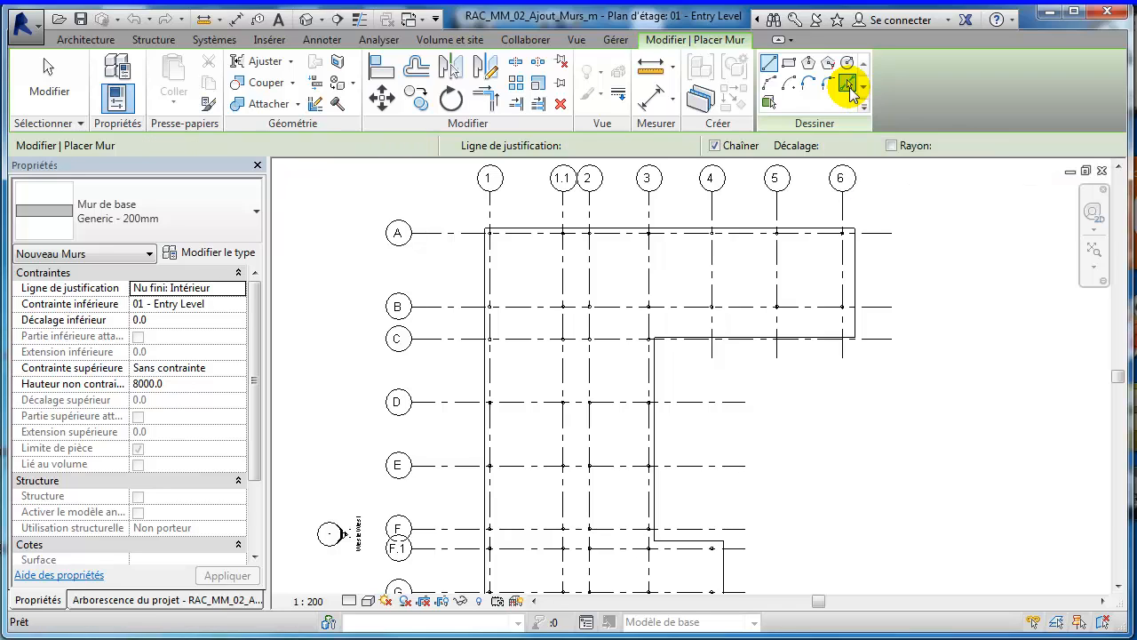
scroll(510, 219, "up", 2)
scroll(511, 218, "up", 1)
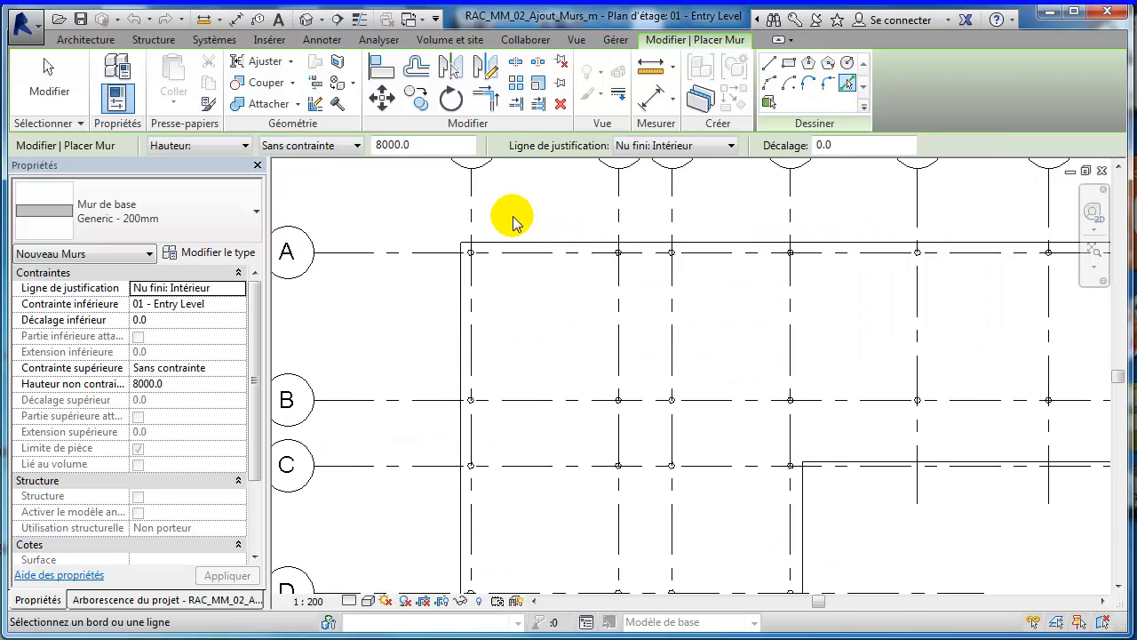
scroll(502, 223, "up", 1)
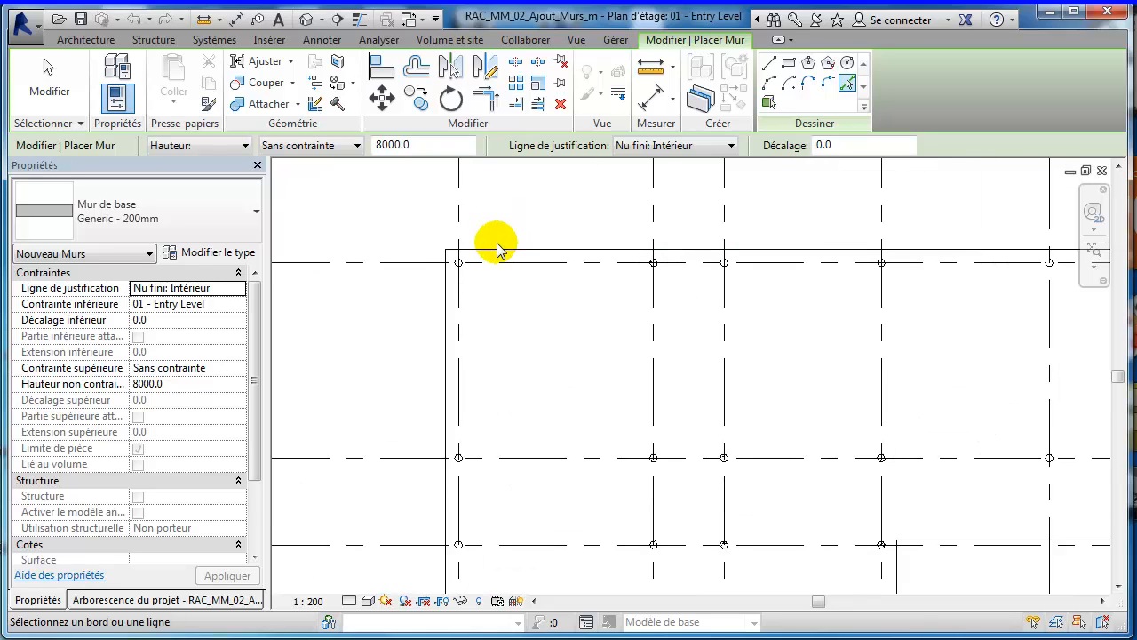
scroll(498, 255, "up", 2)
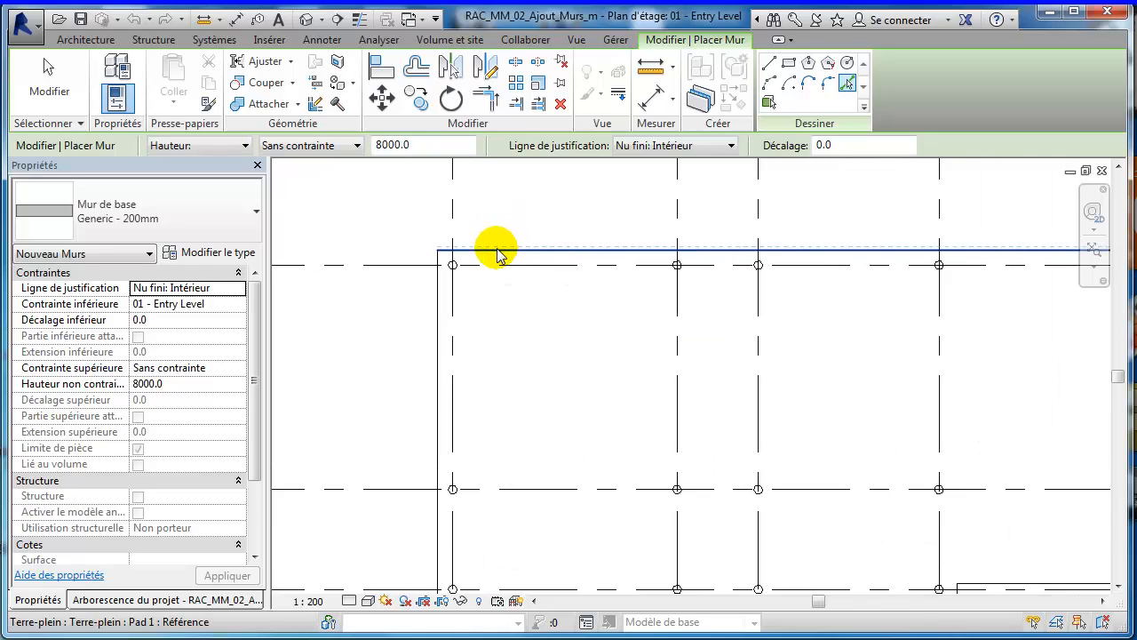
scroll(498, 255, "up", 1)
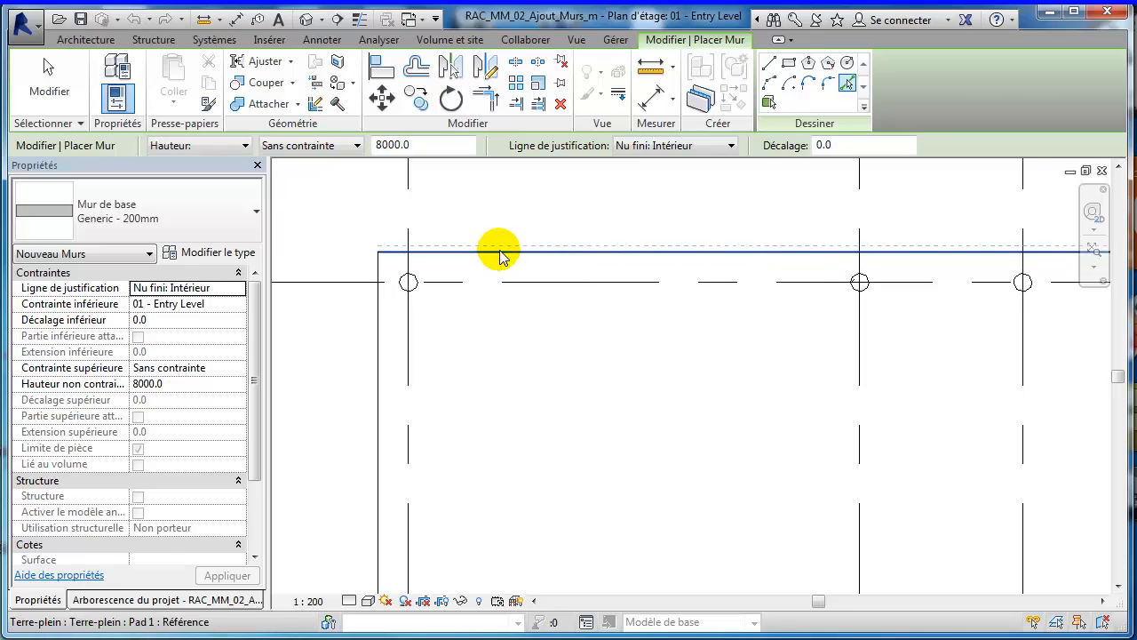
left_click(500, 254)
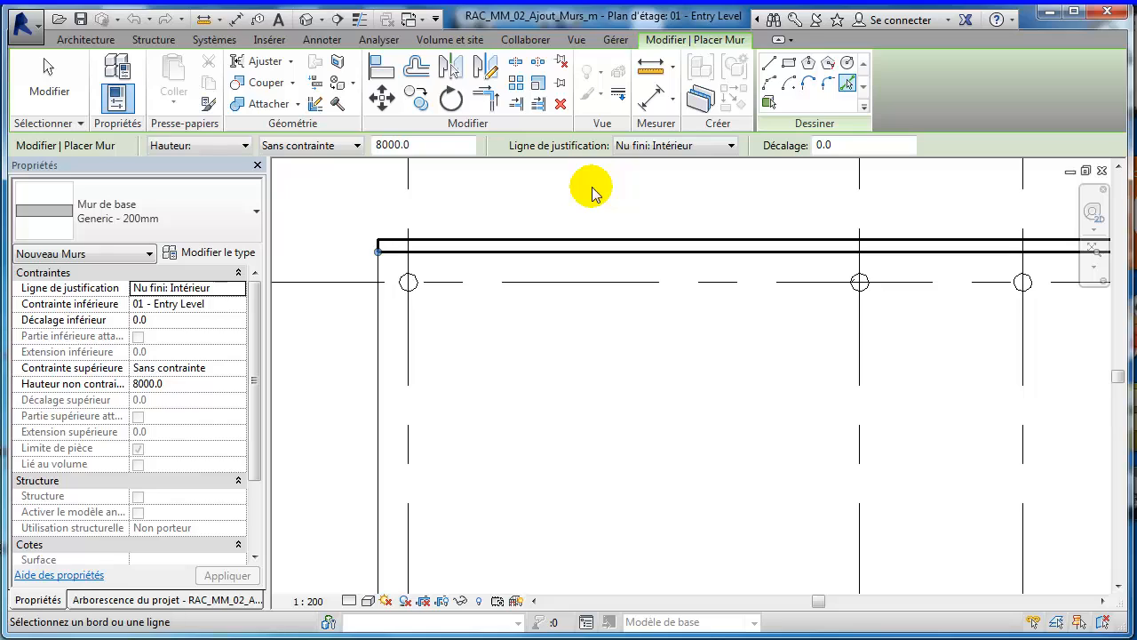
left_click(377, 338)
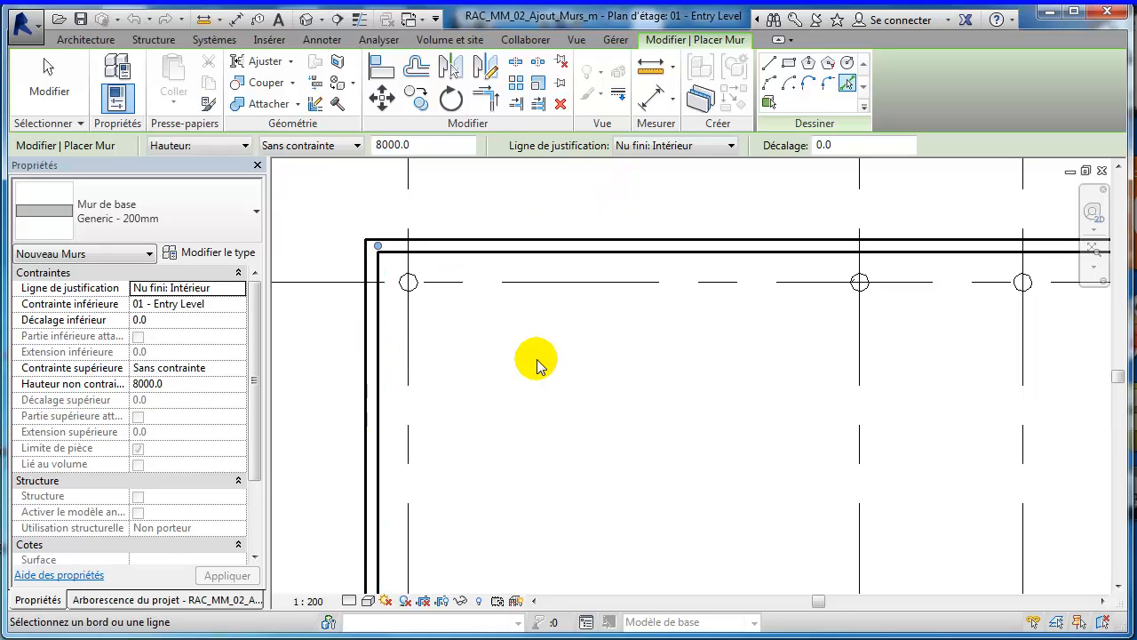
Step: Place a wall by picking the pad's edge along grid J, and end the wall command
scroll(536, 360, "down", 2)
middle_click_drag(536, 360, 491, 192)
scroll(520, 284, "down", 2)
scroll(545, 421, "down", 1)
middle_click_drag(543, 426, 482, 180)
middle_click_drag(509, 321, 490, 132)
middle_click_drag(487, 394, 500, 174)
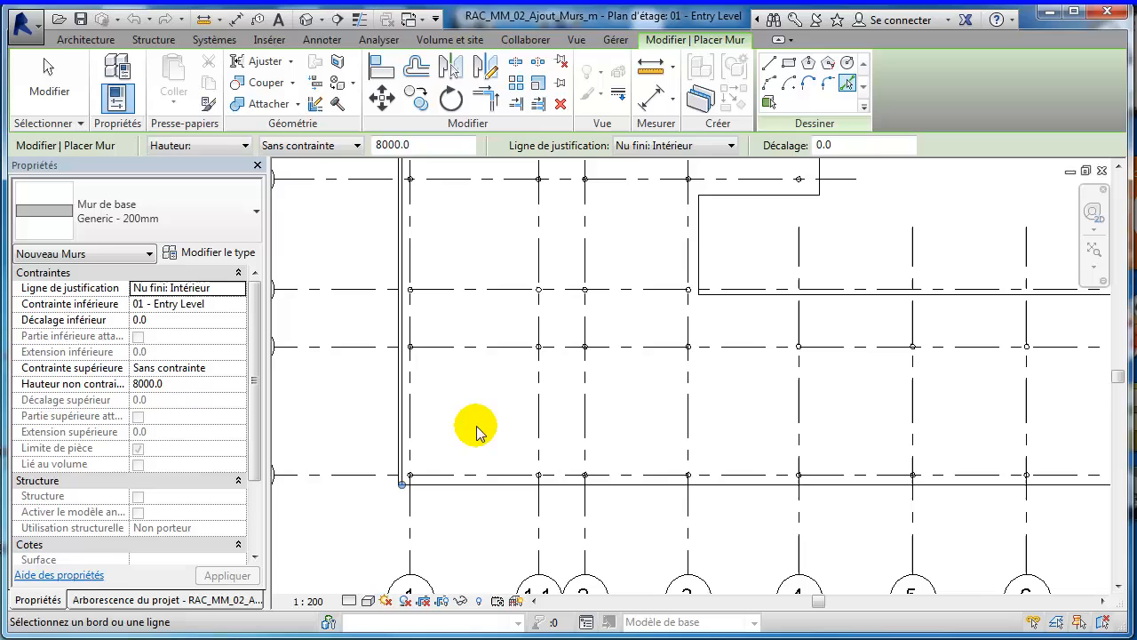
left_click(469, 487)
middle_click_drag(641, 413, 294, 416)
middle_click_drag(881, 411, 464, 409)
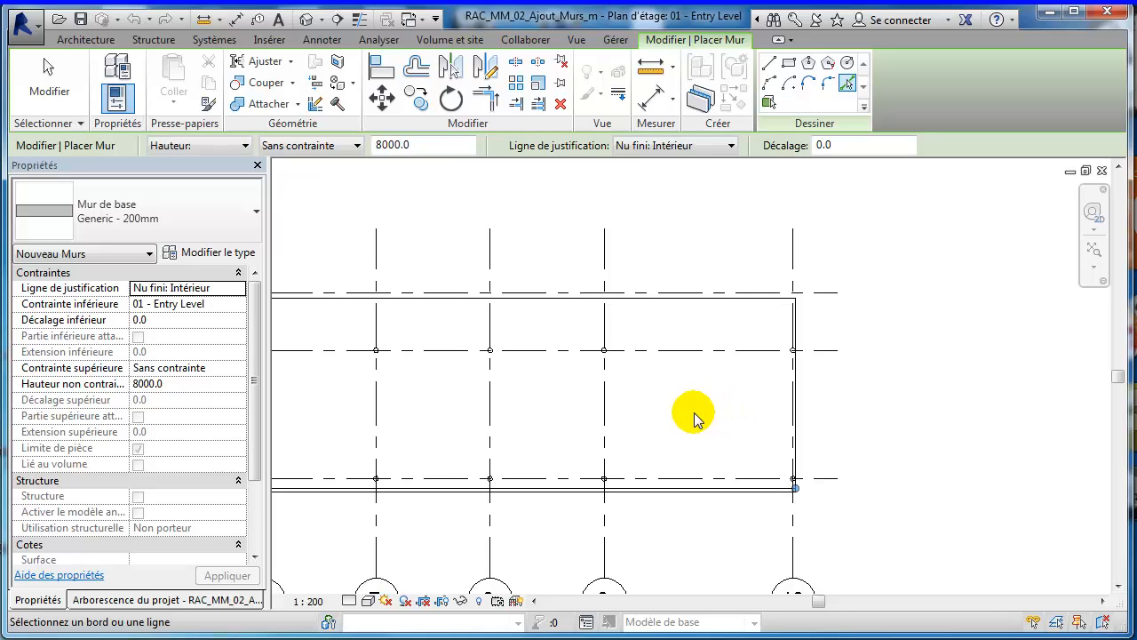
left_click(46, 84)
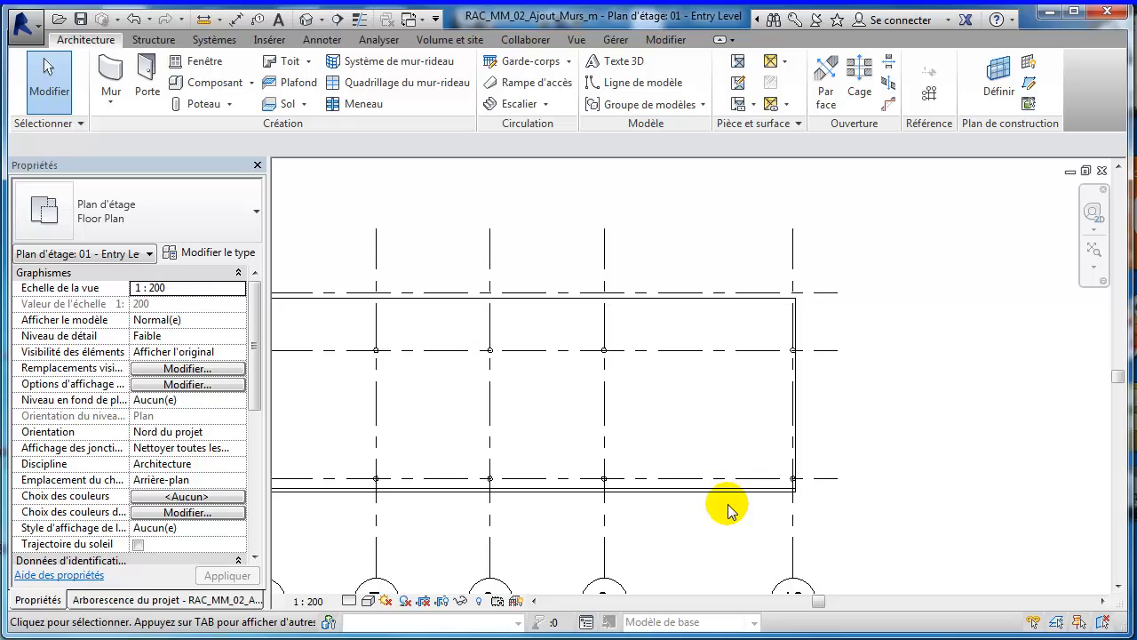
Step: Select the whole chain of three connected walls along grids A, 1 and J and delete it
scroll(727, 509, "down", 5)
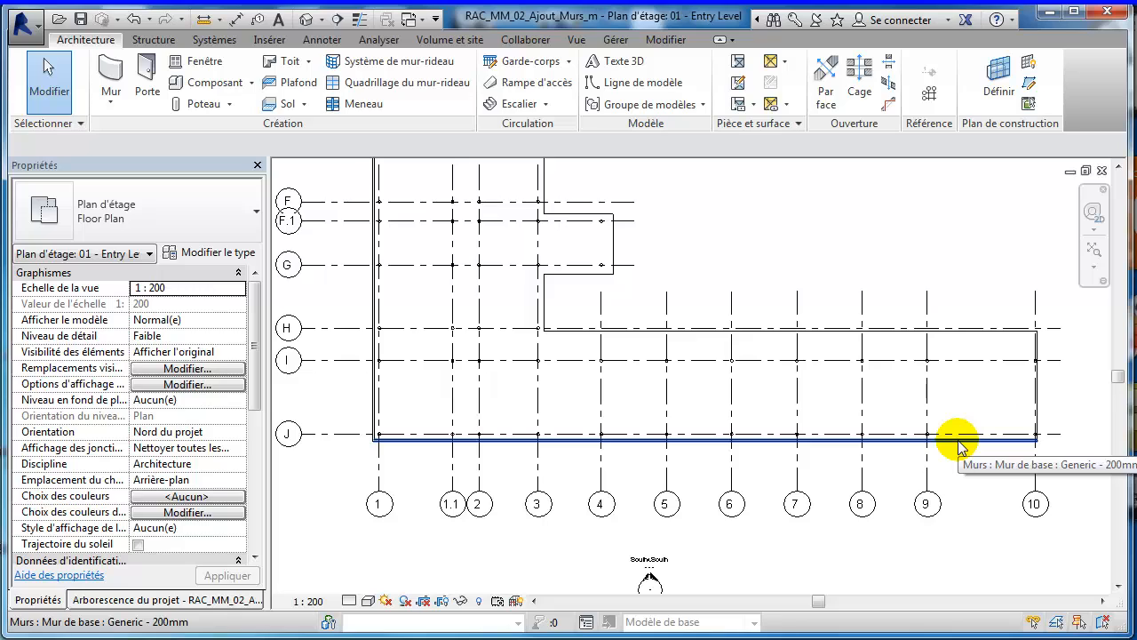
key("Tab")
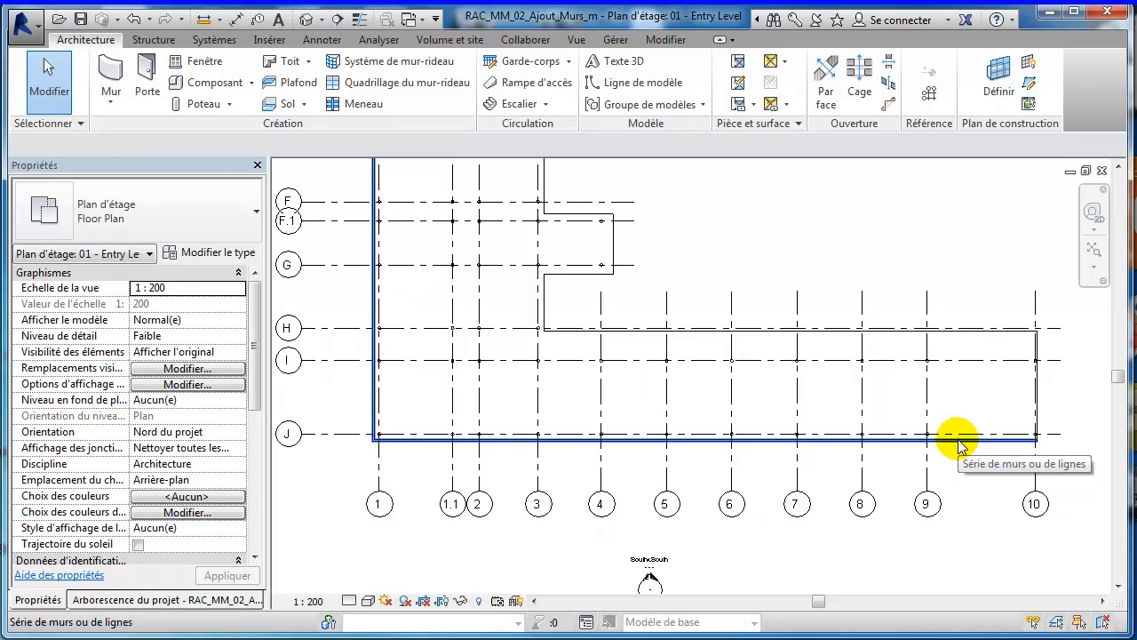
left_click(960, 441)
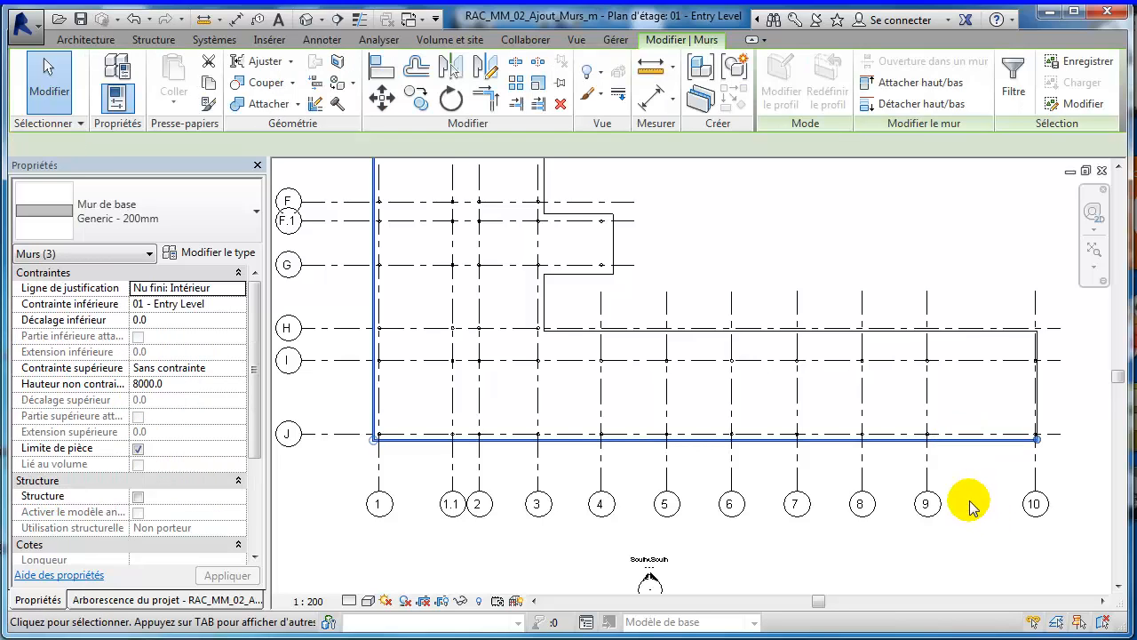
scroll(970, 504, "down", 4)
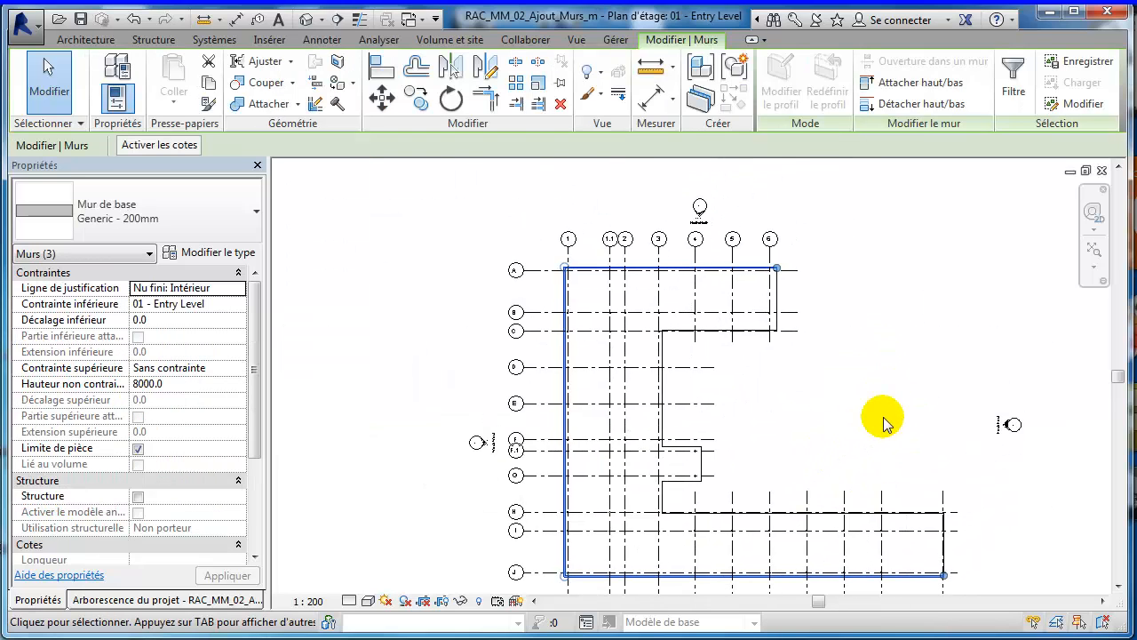
key("Escape")
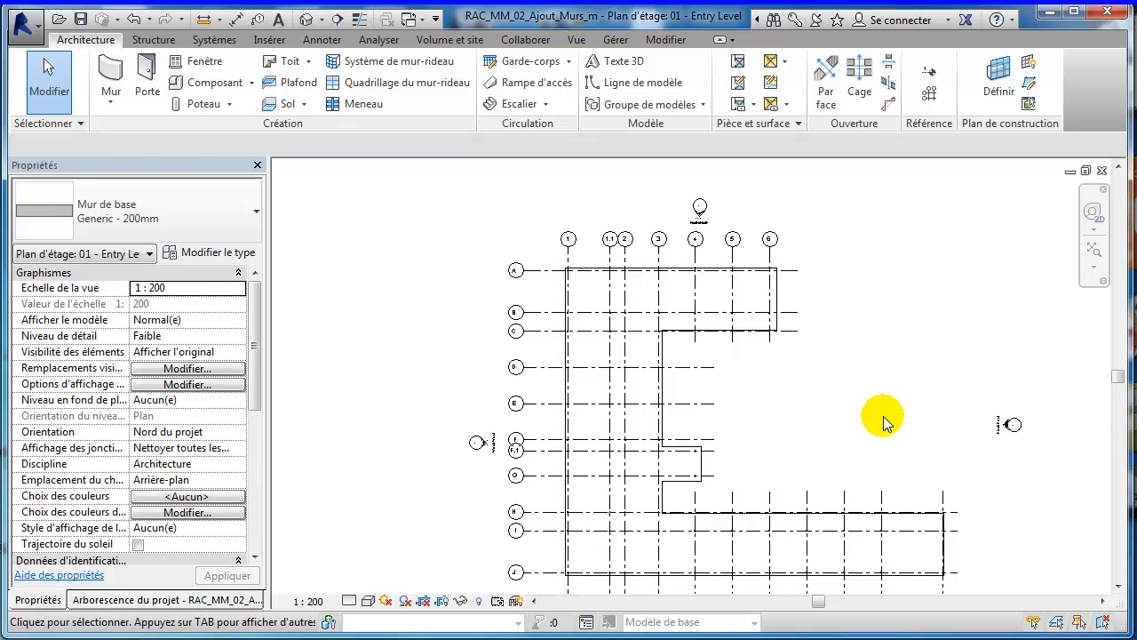
Step: Place Generic - 200mm walls around the entire pad outline at once by picking its full chain of edges, and end the wall command
scroll(563, 223, "up", 3)
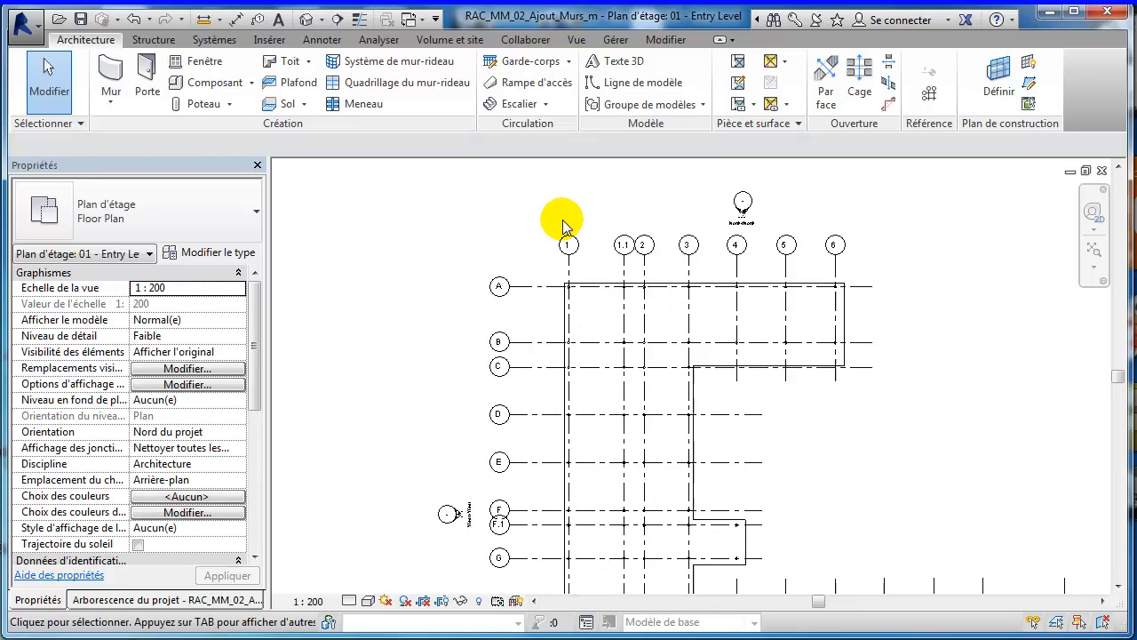
middle_click_drag(619, 259, 500, 194)
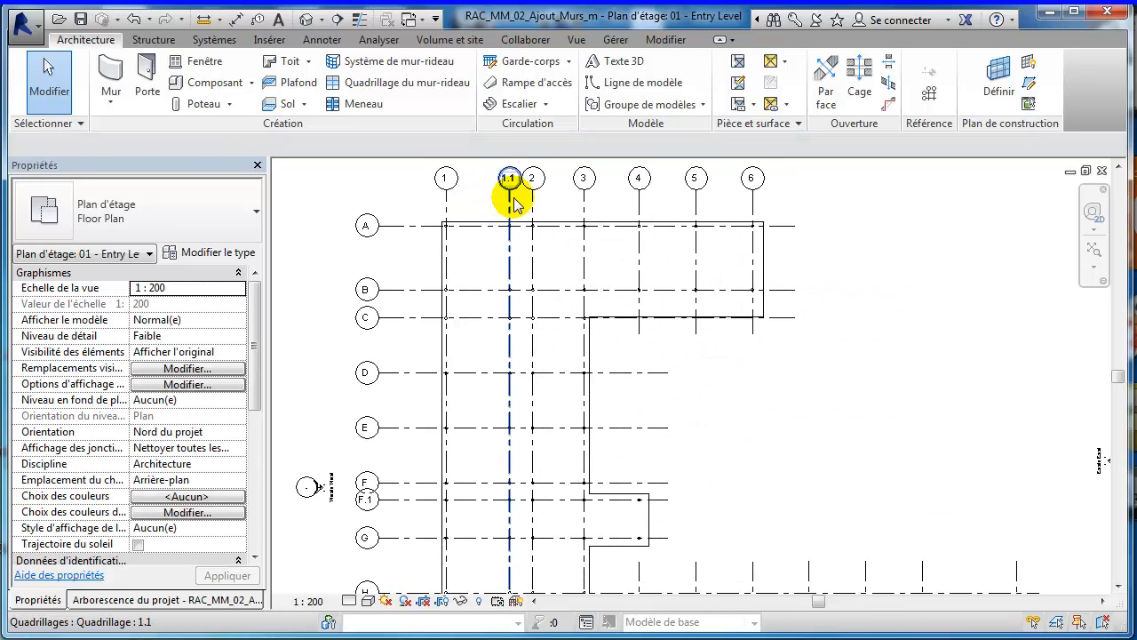
left_click(108, 71)
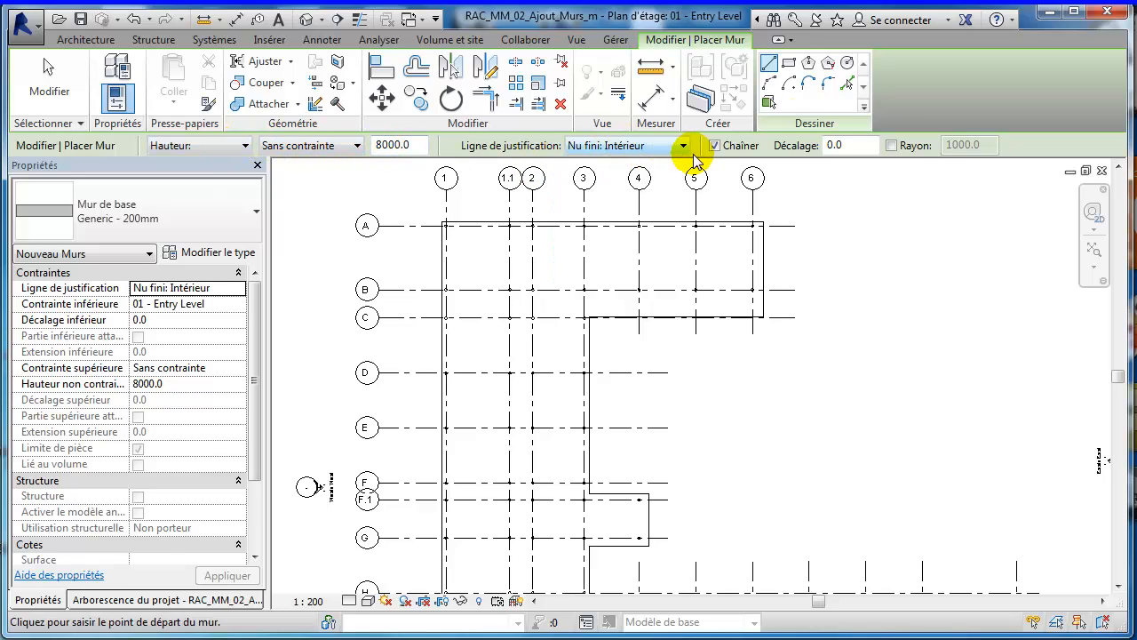
left_click(848, 86)
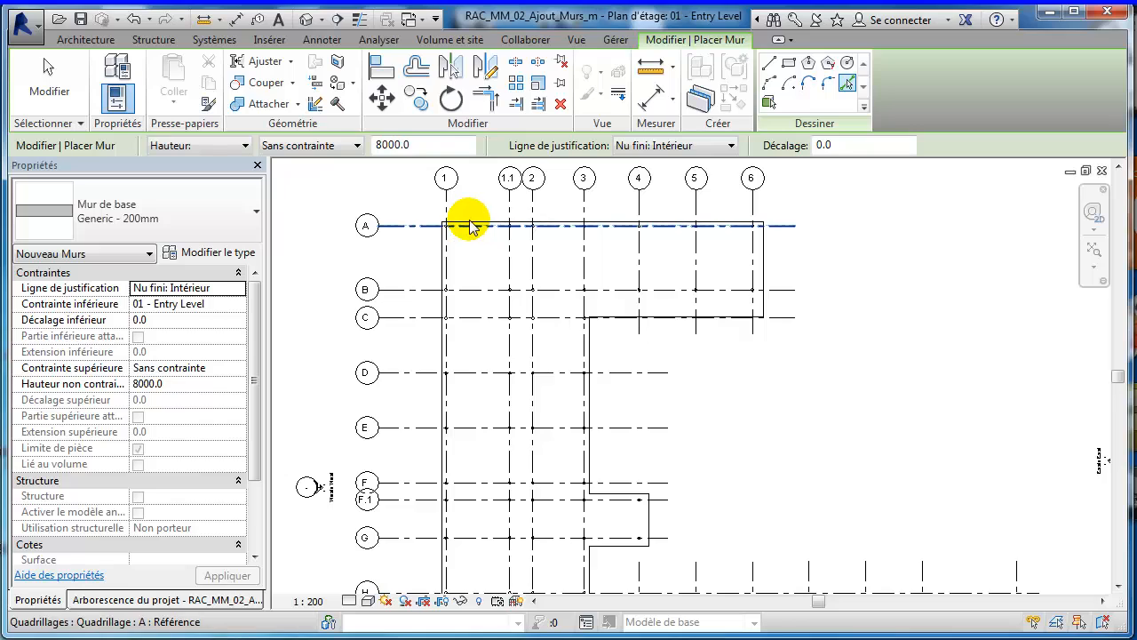
key("Tab")
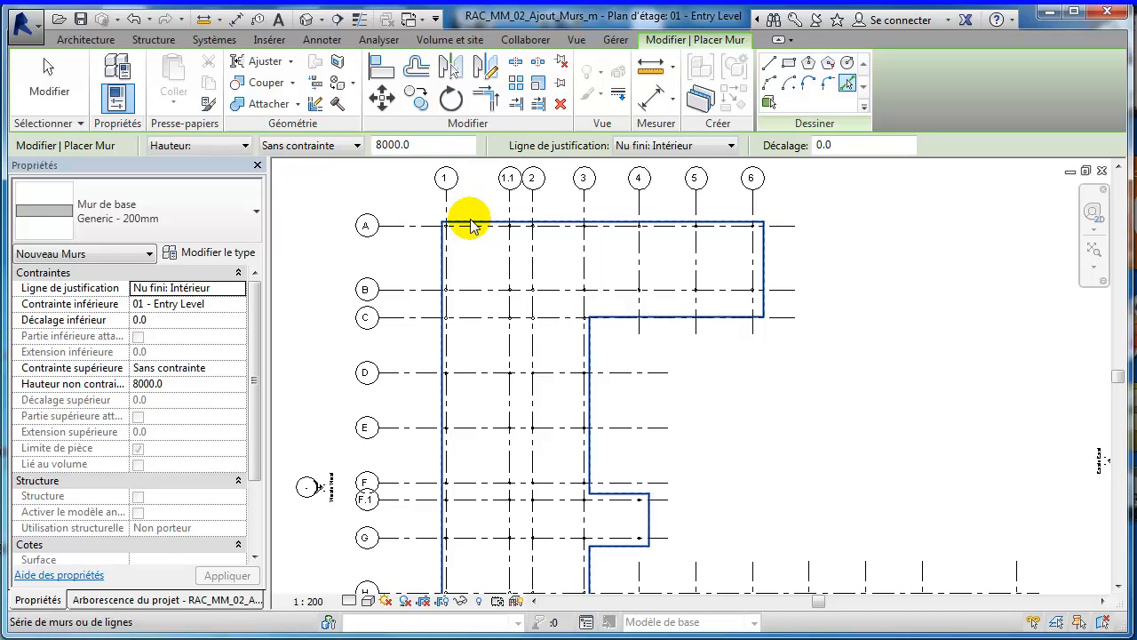
left_click(483, 232)
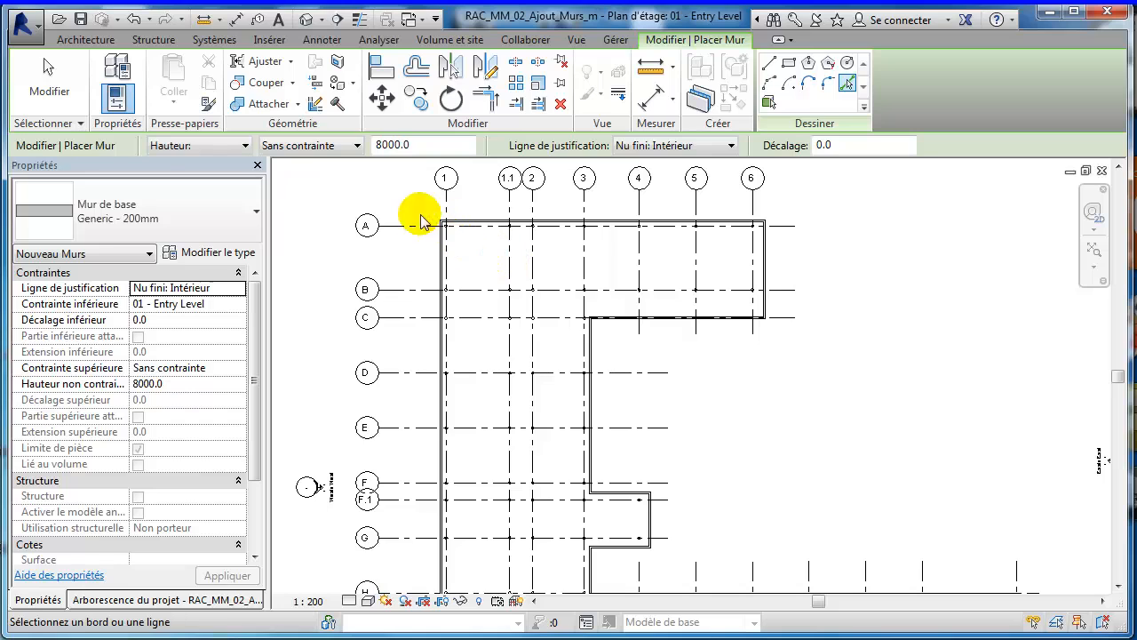
left_click(49, 85)
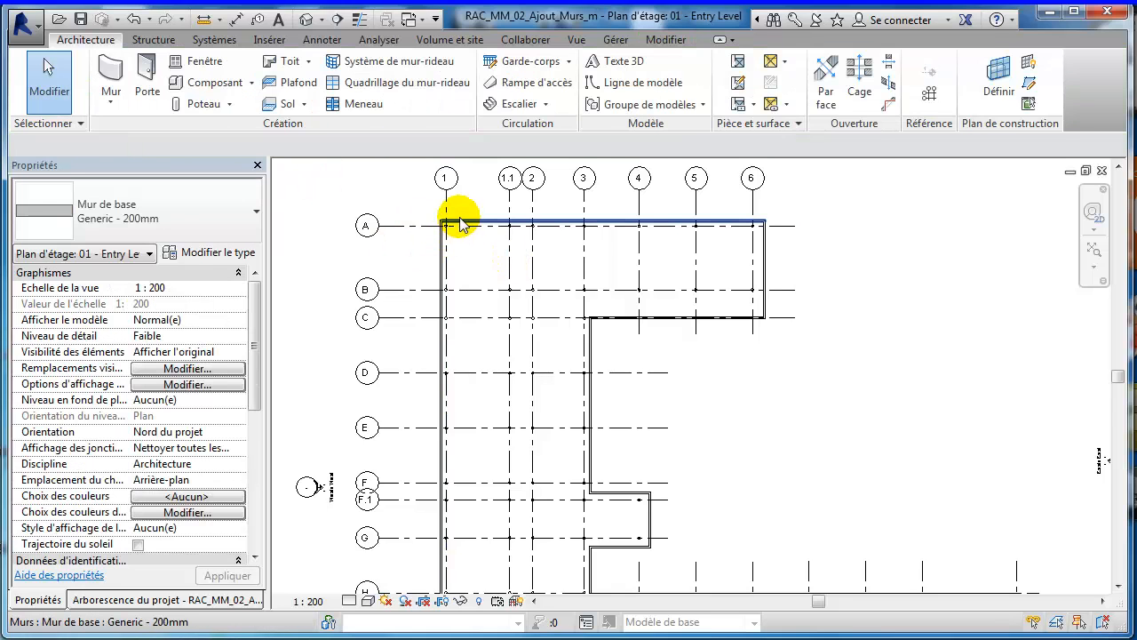
Step: Examine the candidates highlighted near the corner of grids A and 1, cycling from the single wall through the wall chain to the pad
scroll(457, 219, "up", 2)
scroll(488, 238, "up", 2)
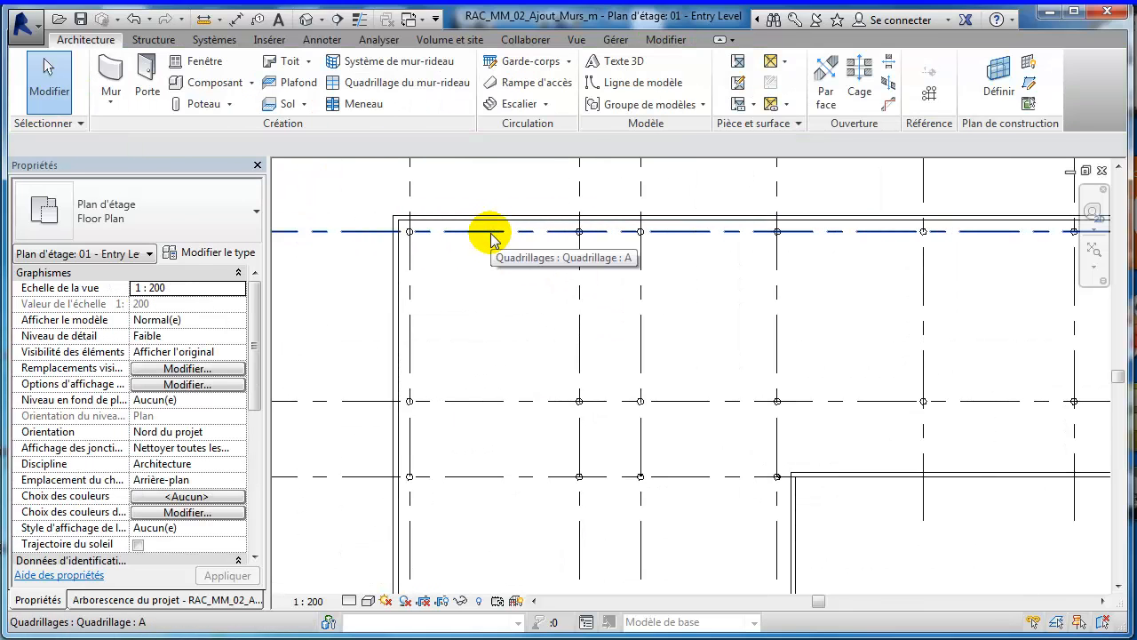
scroll(471, 258, "up", 1)
middle_click_drag(469, 262, 578, 355)
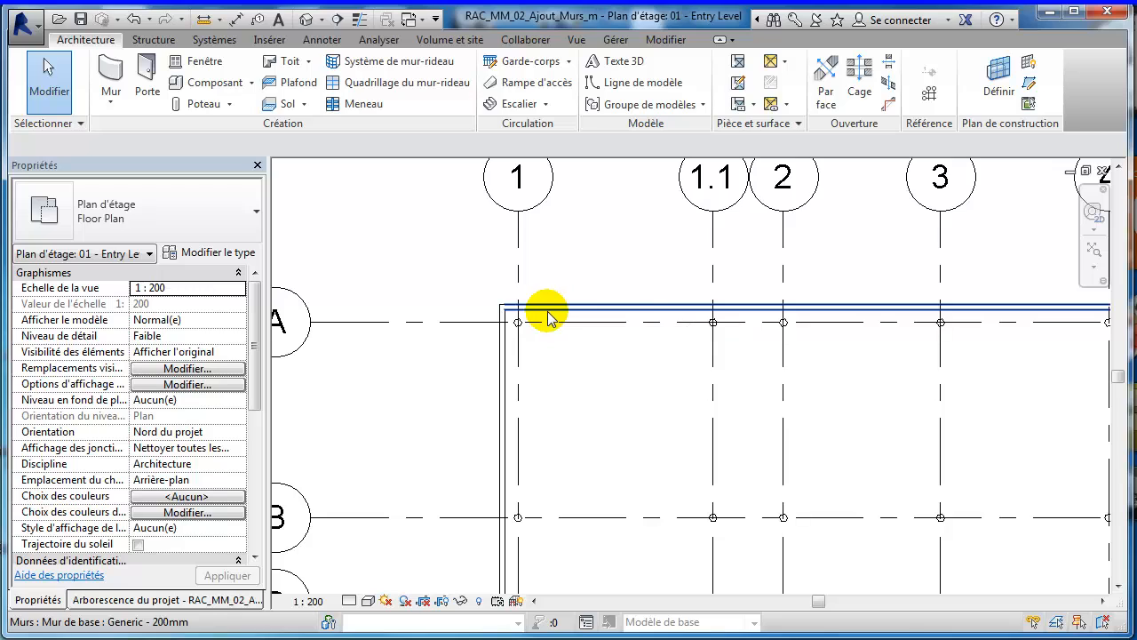
scroll(548, 320, "up", 1)
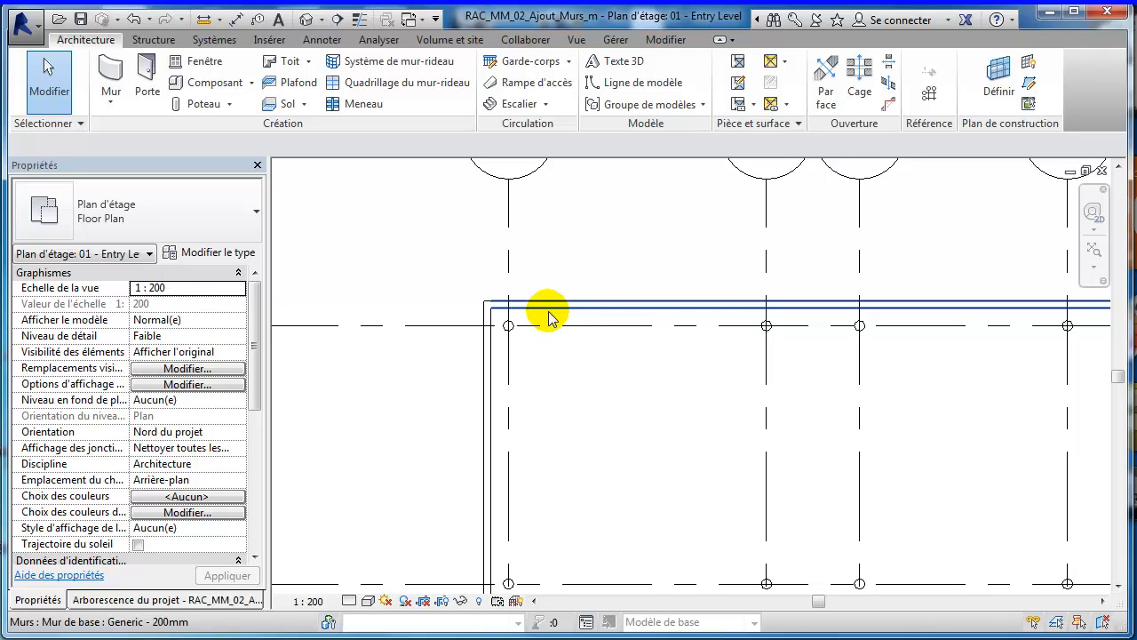
key("Tab")
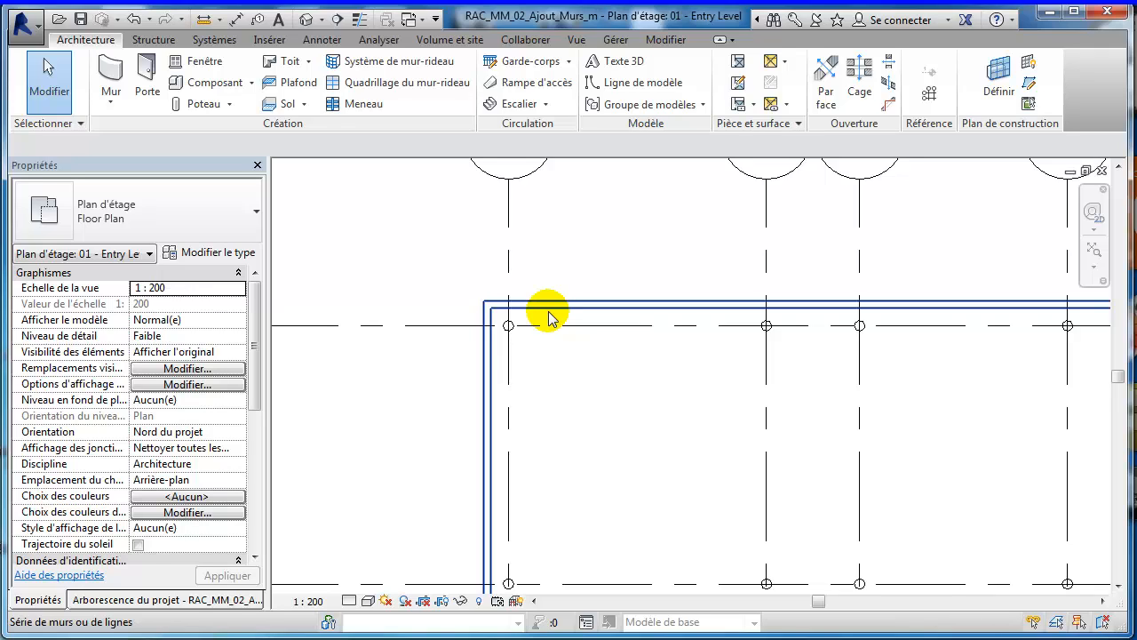
key("Tab")
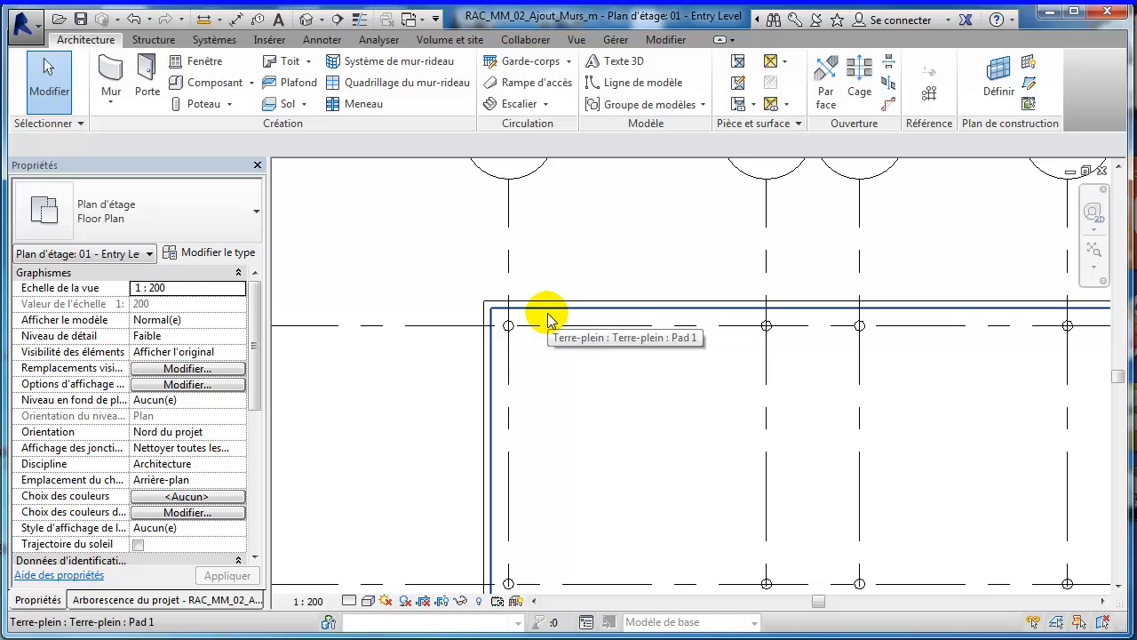
Step: Select the inner walls between grids C and H with a crossing window, then remove the end wall beside grid 6 from the selection
scroll(658, 274, "down", 2)
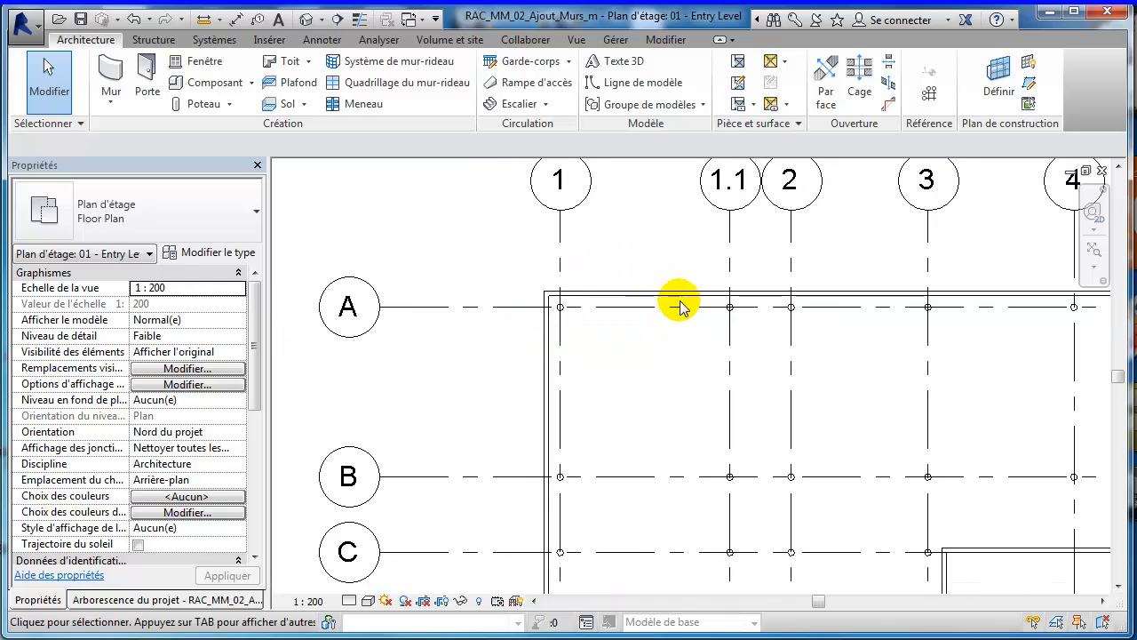
scroll(680, 306, "down", 2)
middle_click_drag(731, 325, 569, 278)
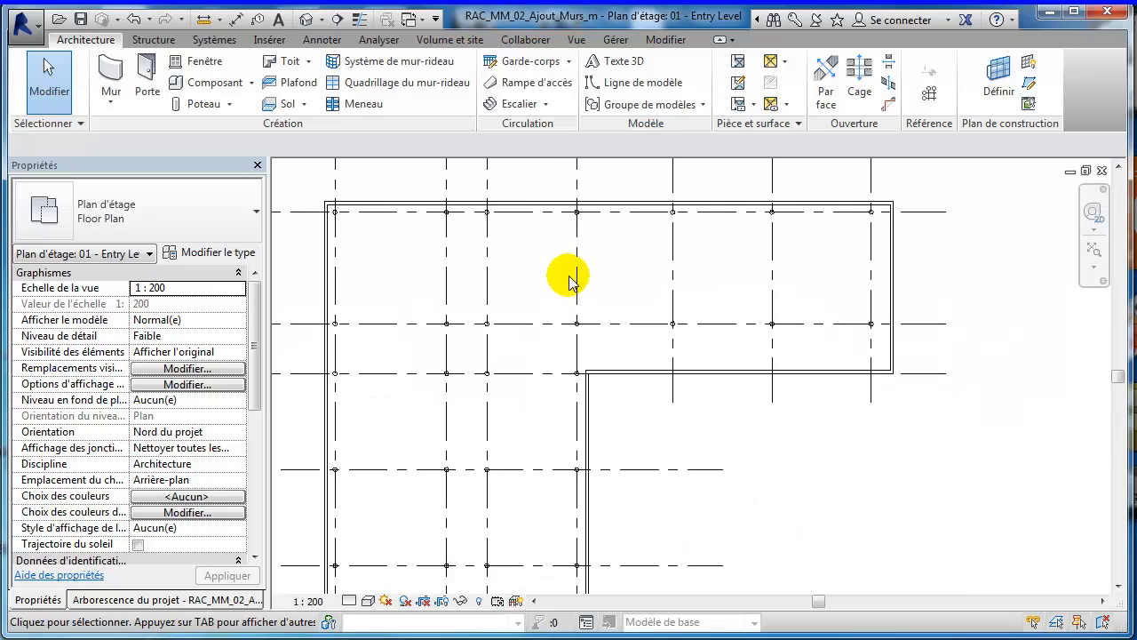
scroll(629, 284, "down", 1)
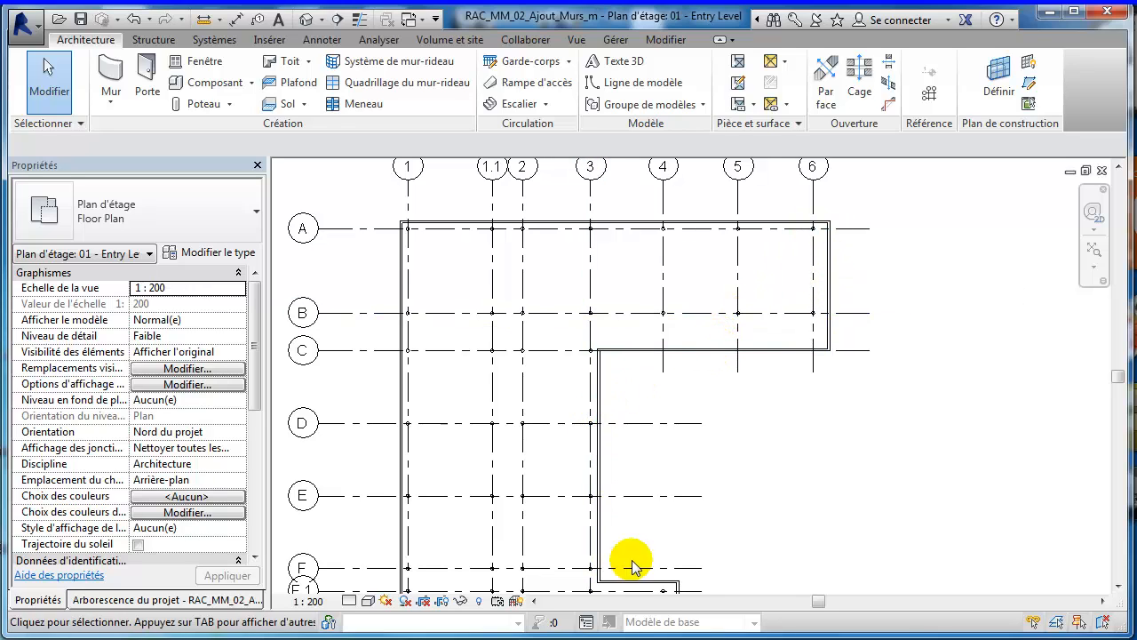
middle_click_drag(756, 518, 737, 315)
scroll(794, 338, "down", 1)
middle_click_drag(803, 331, 799, 396)
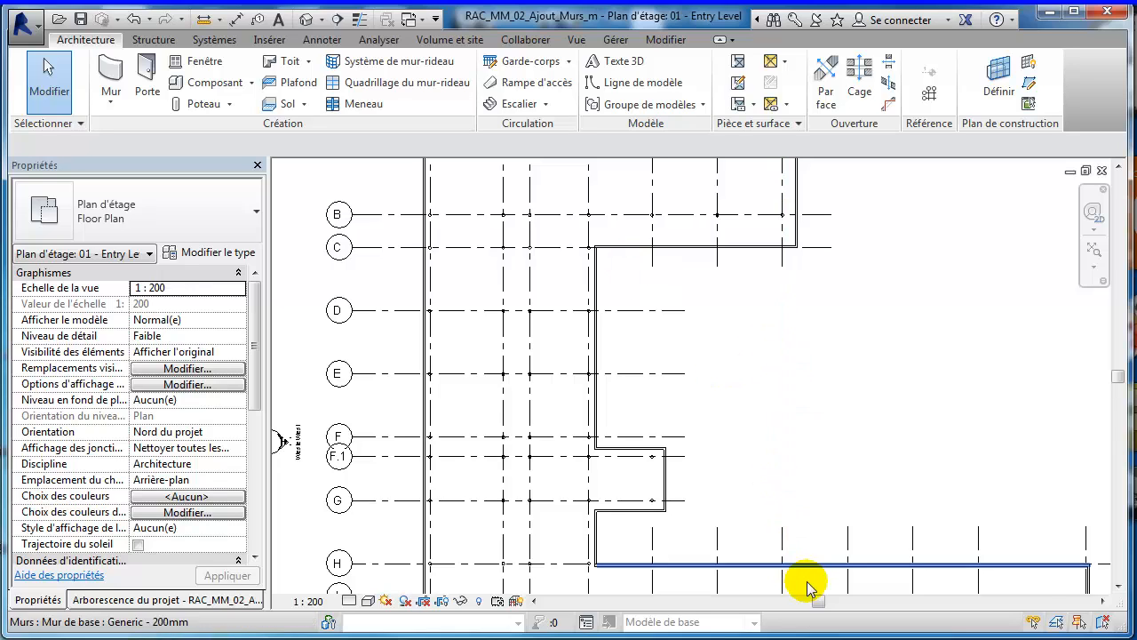
left_click_drag(814, 579, 573, 246)
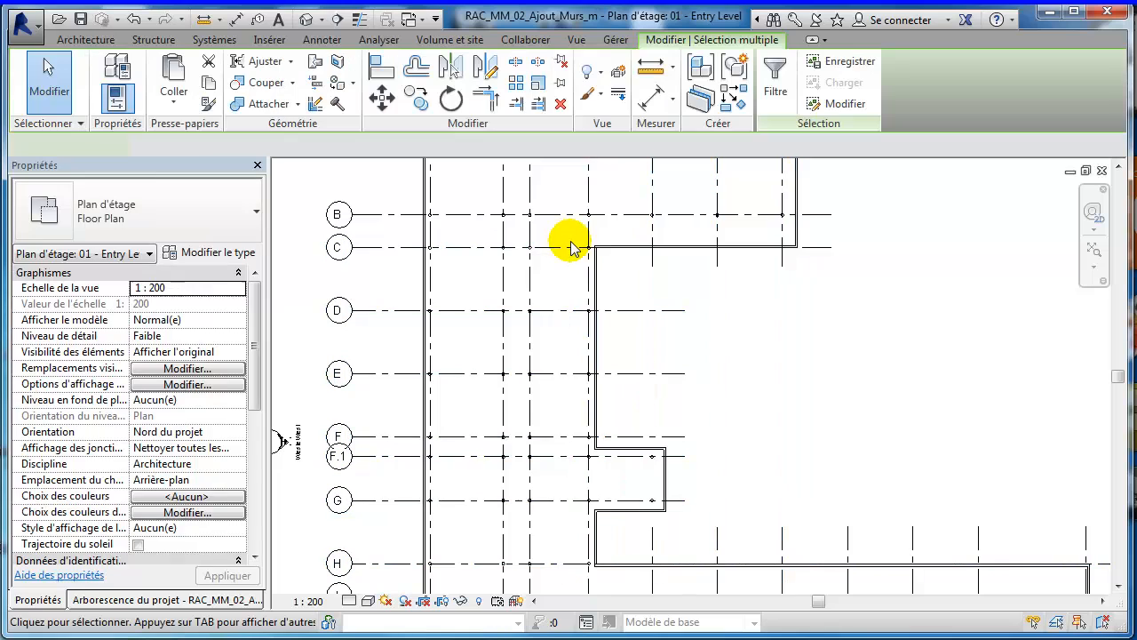
scroll(952, 446, "down", 3)
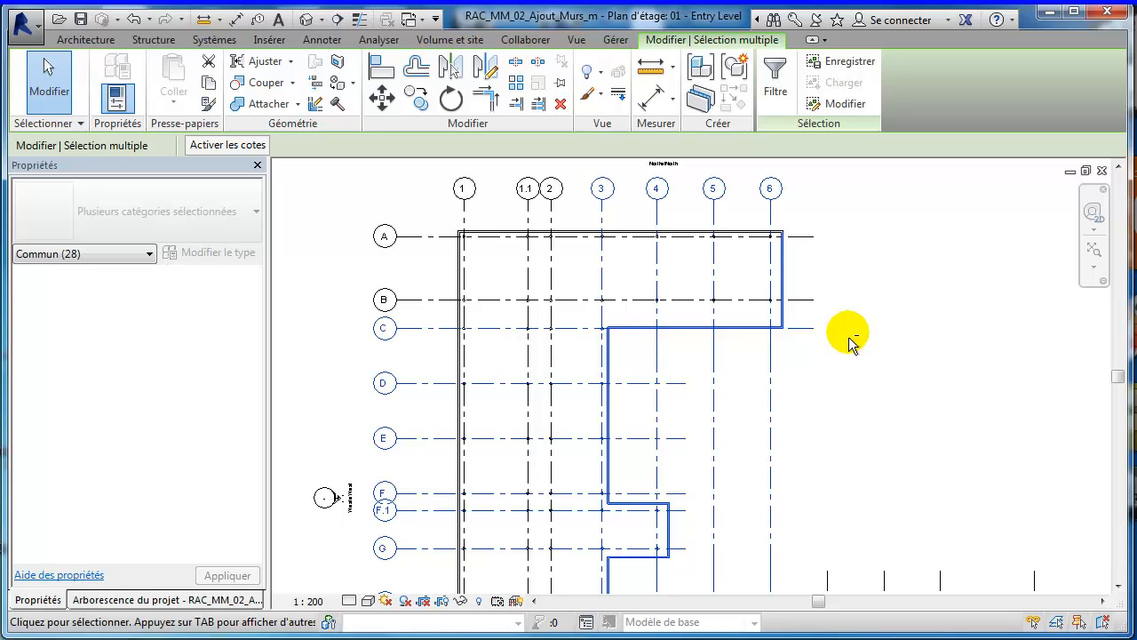
left_click(784, 298, "shift")
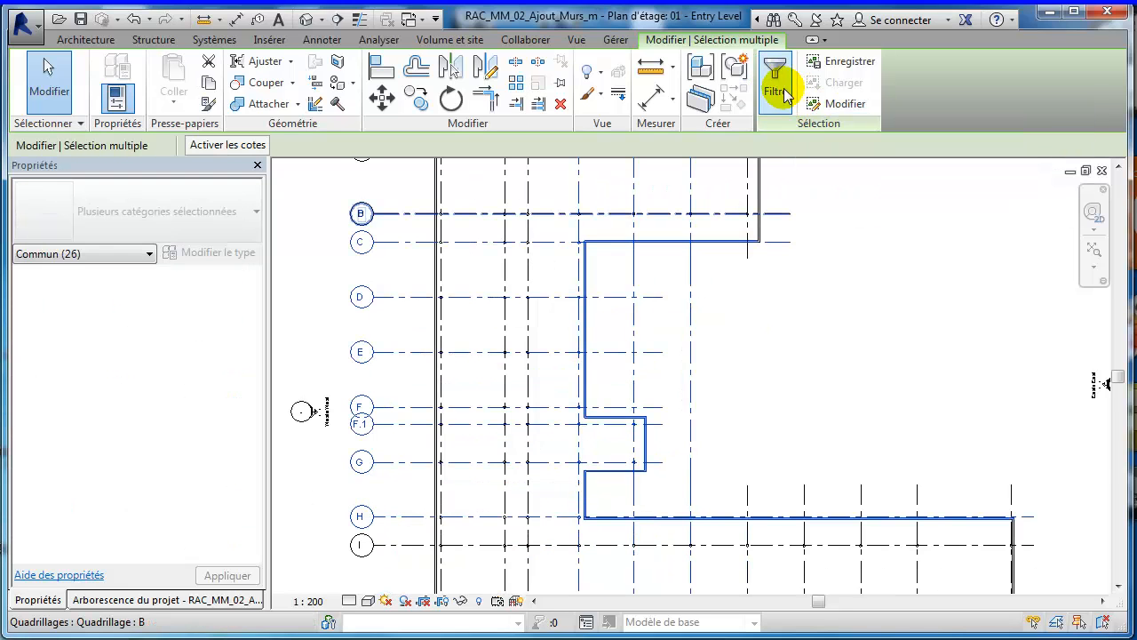
Step: Filter the selection down to the Murs category only and delete the selected inner walls
left_click(775, 89)
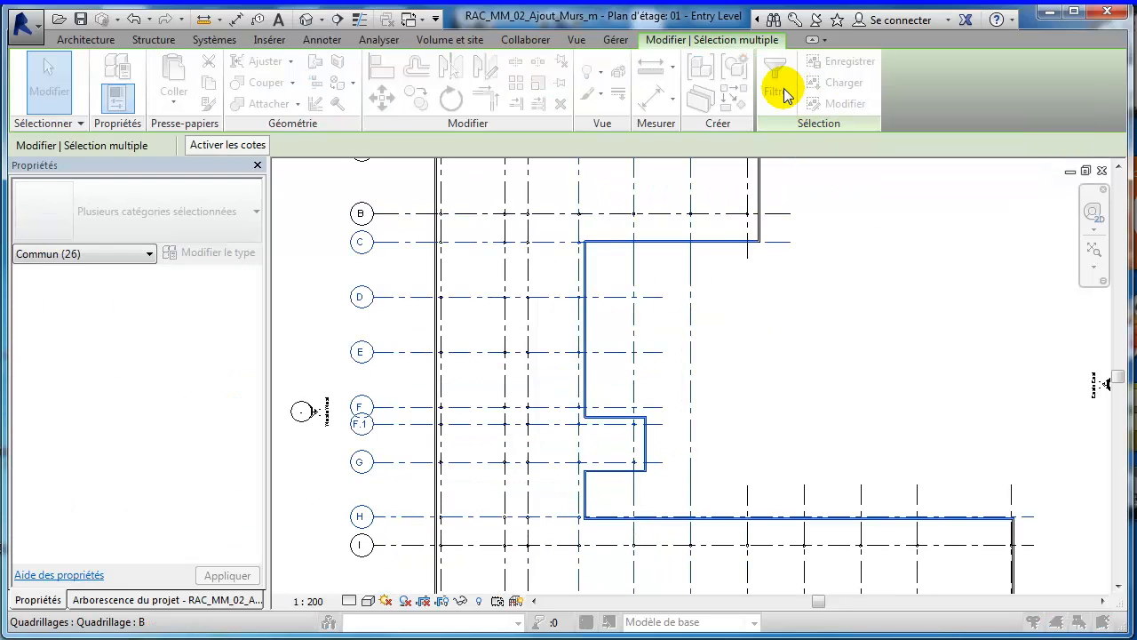
left_click(673, 242)
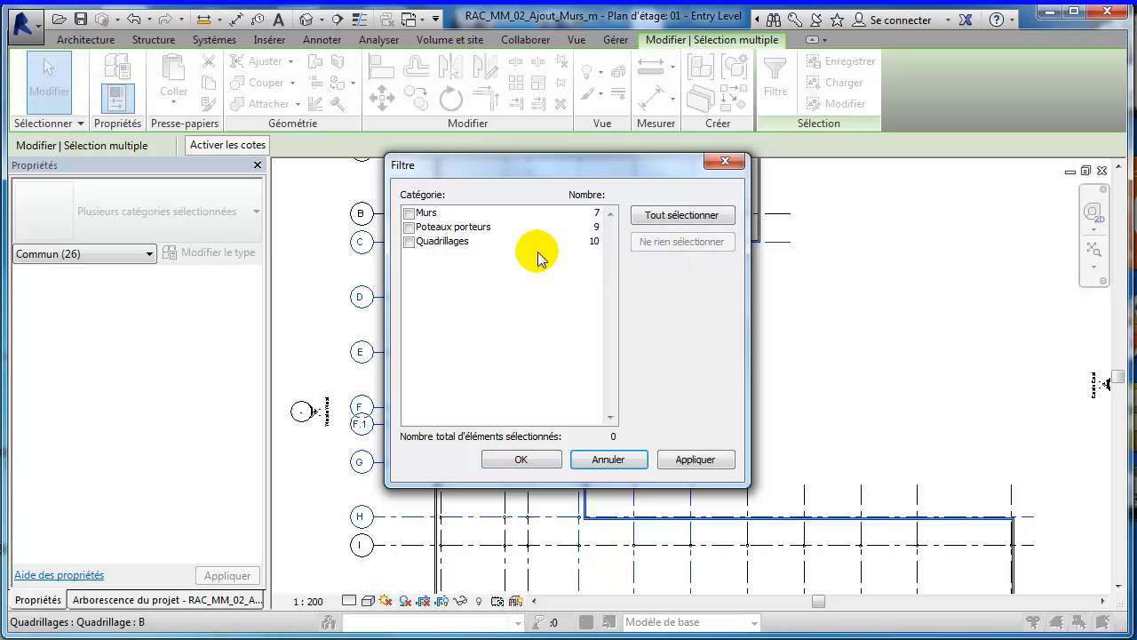
left_click(408, 214)
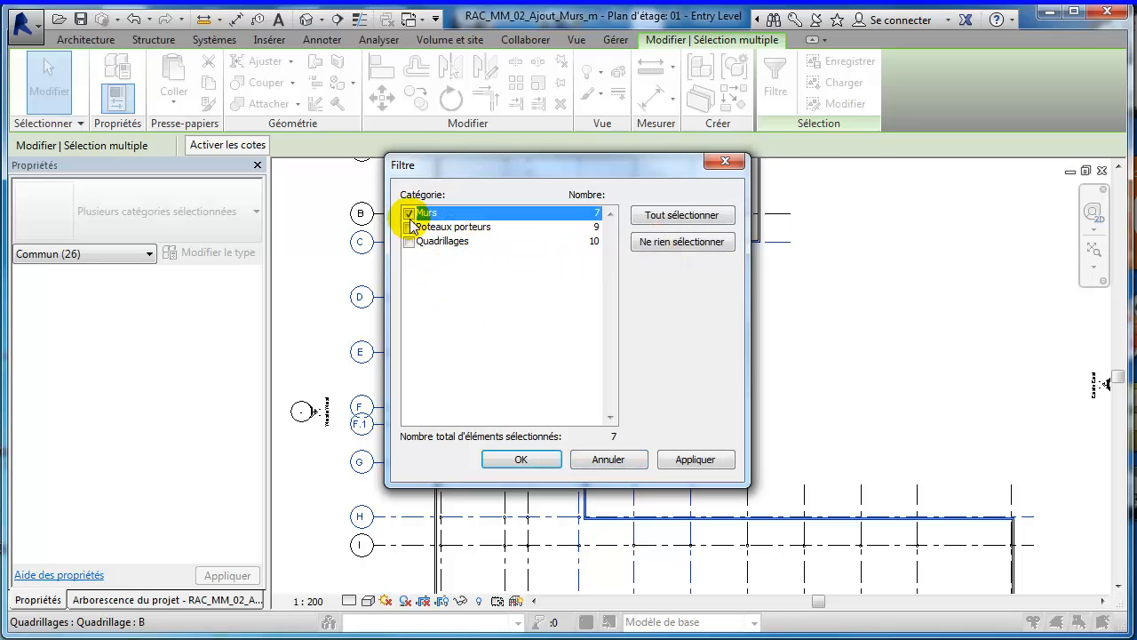
left_click(524, 459)
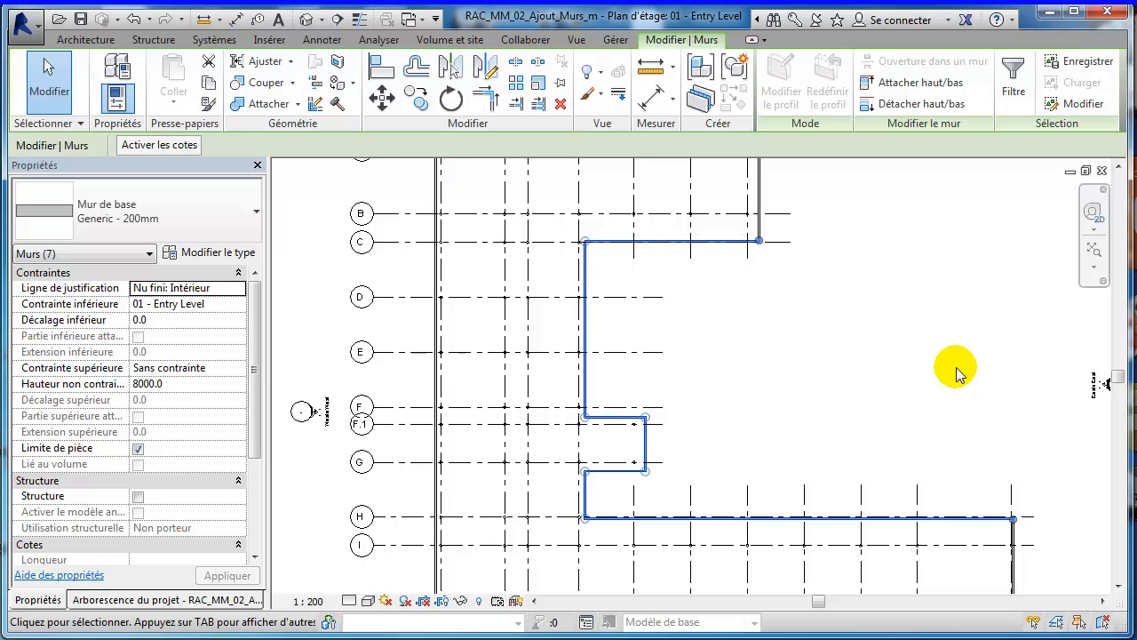
key("Escape")
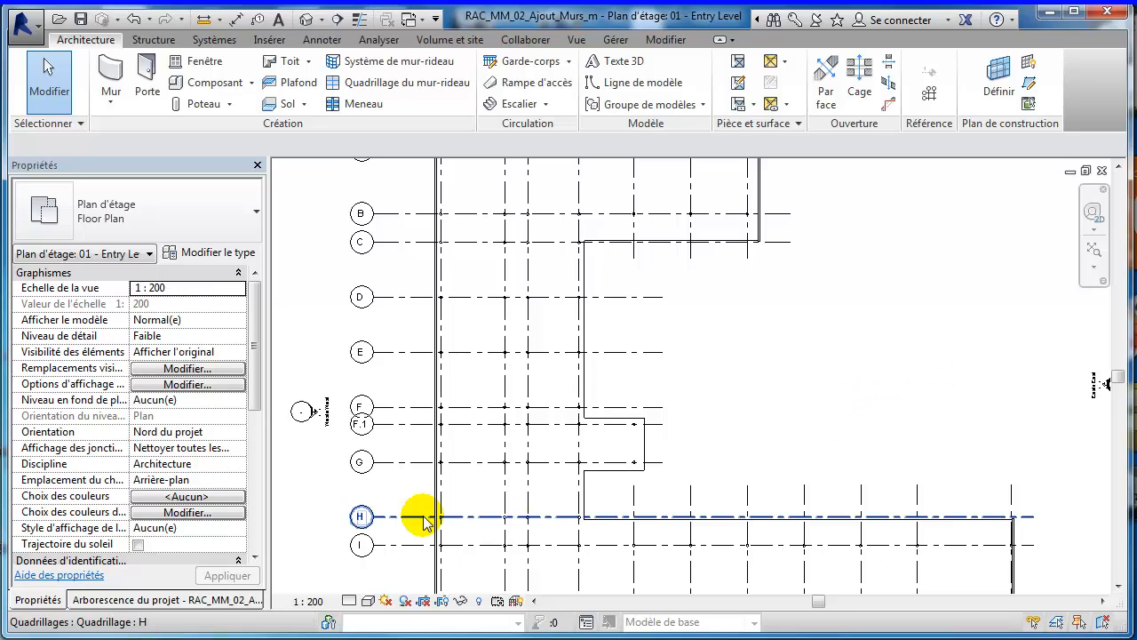
Step: Open the East elevation and examine the top of the walls relative to the 03 - Floor level line
left_click(174, 600)
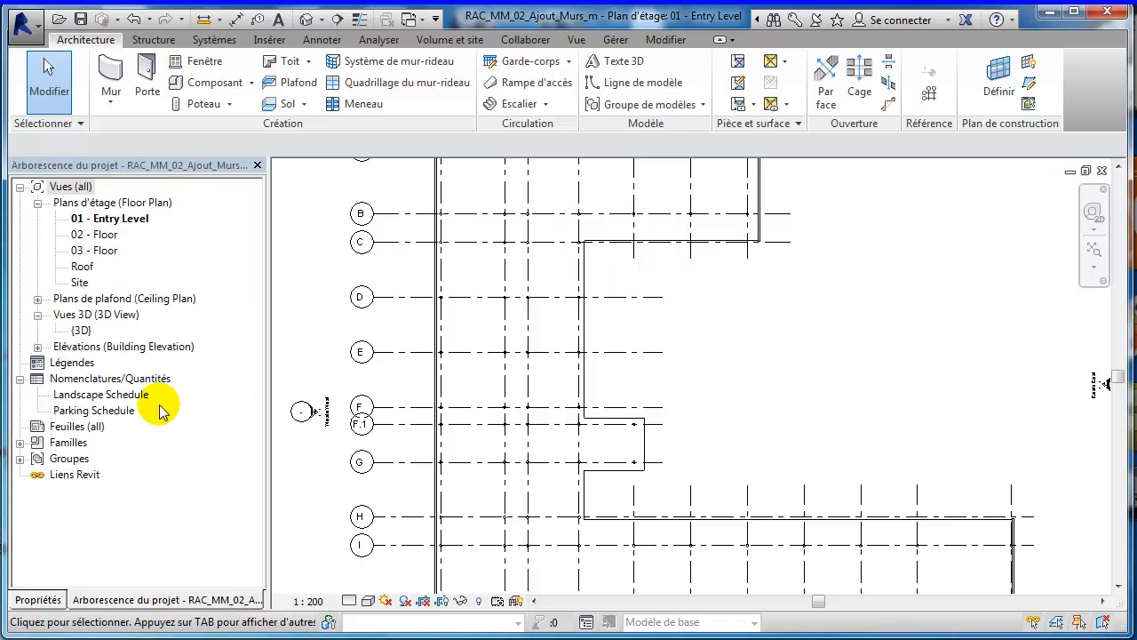
left_click(37, 347)
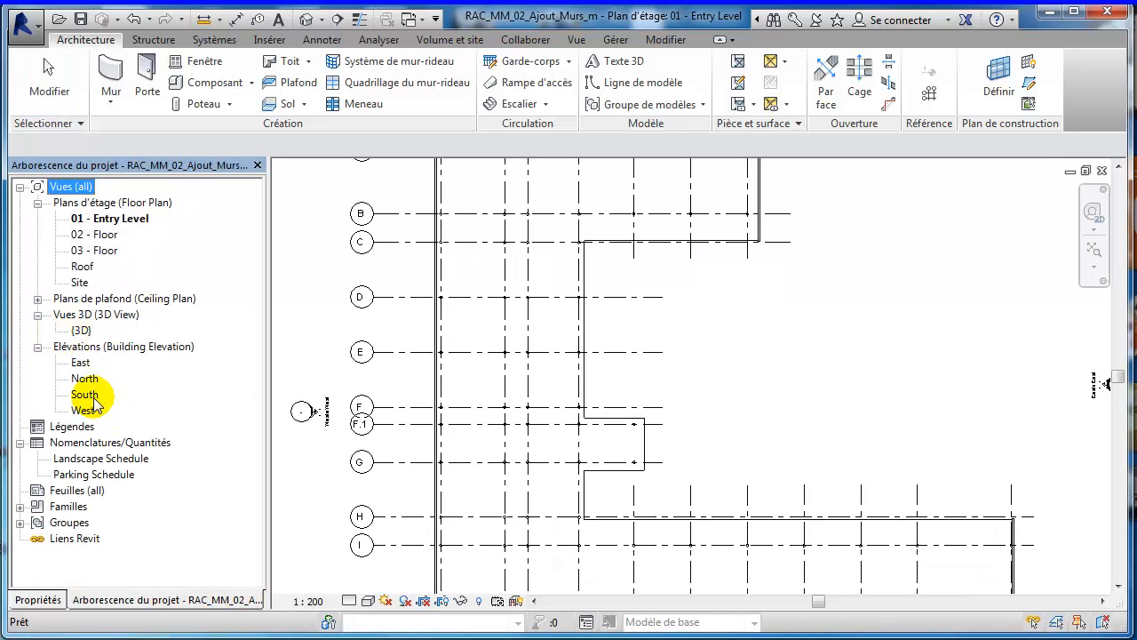
double_click(80, 364)
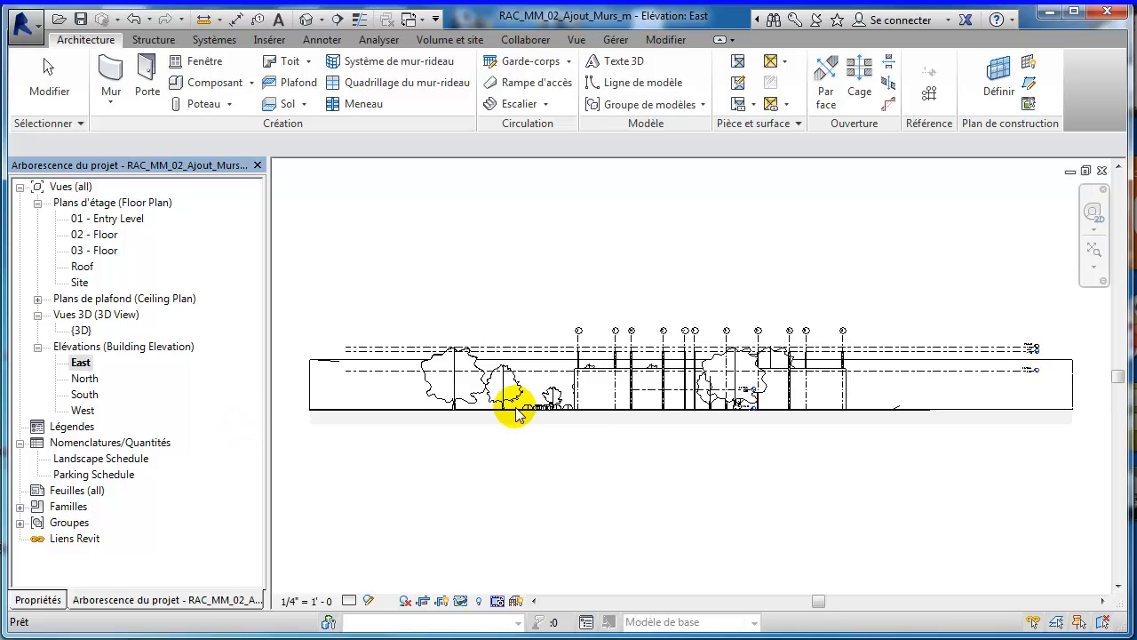
scroll(594, 386, "up", 5)
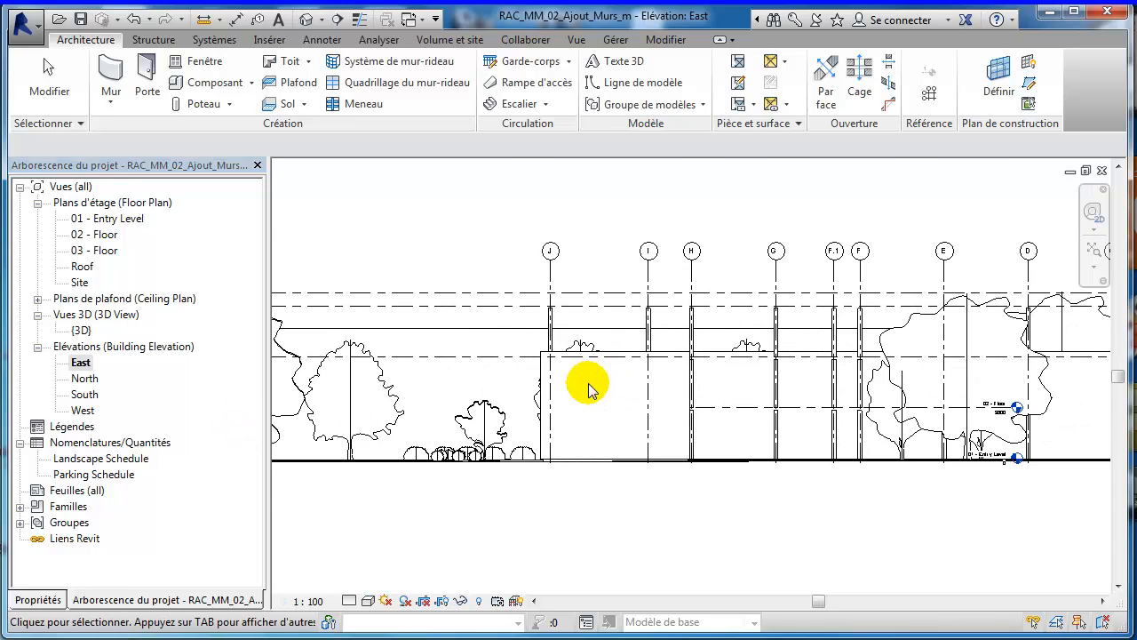
mouse_move(645, 393)
middle_mouse_down()
mouse_move(460, 389)
mouse_move(551, 400)
middle_mouse_up()
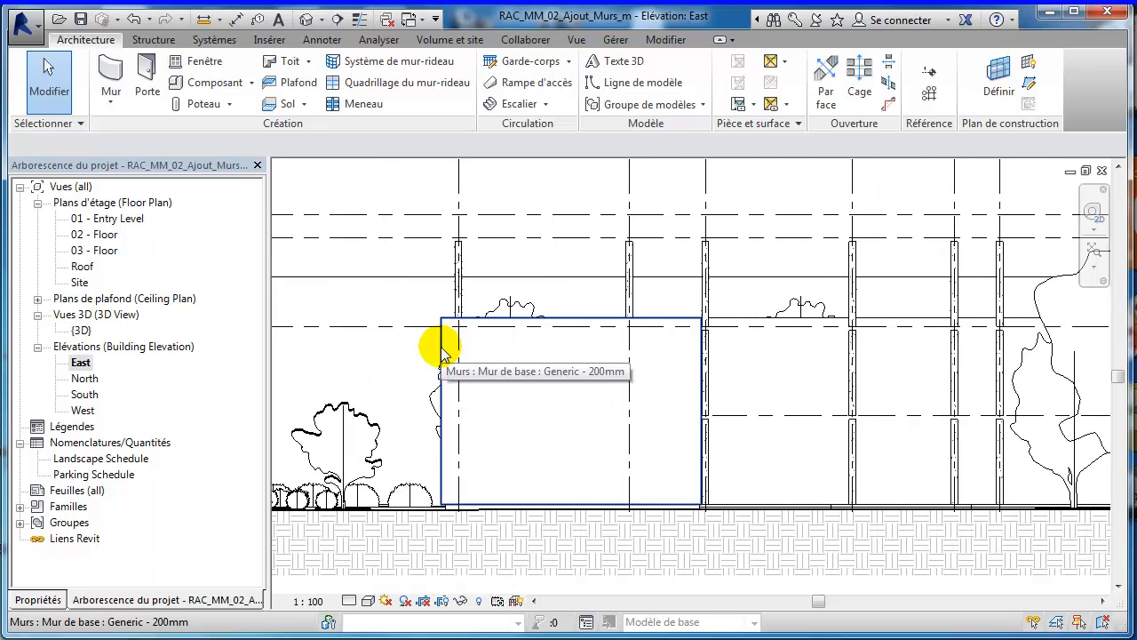
scroll(438, 344, "down", 3)
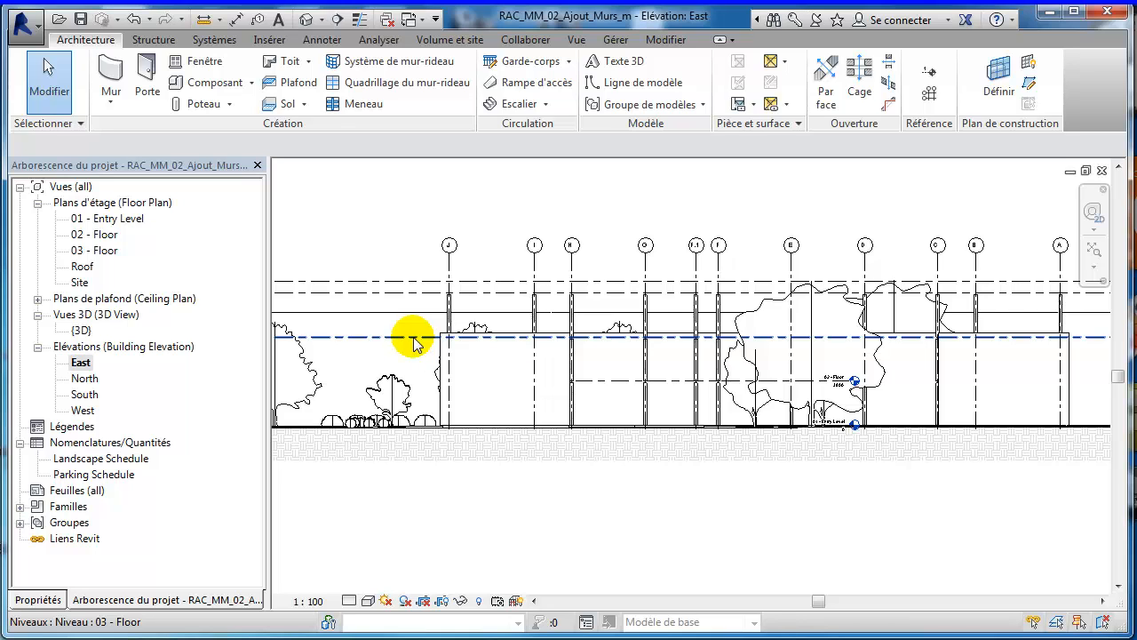
scroll(413, 342, "up", 5)
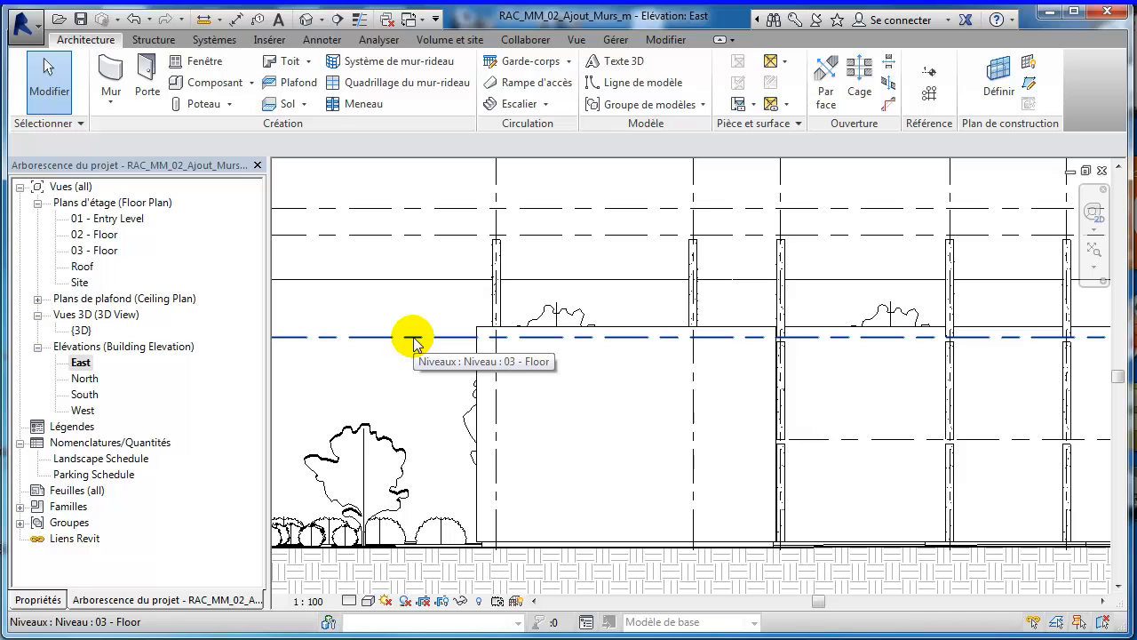
scroll(413, 342, "down", 5)
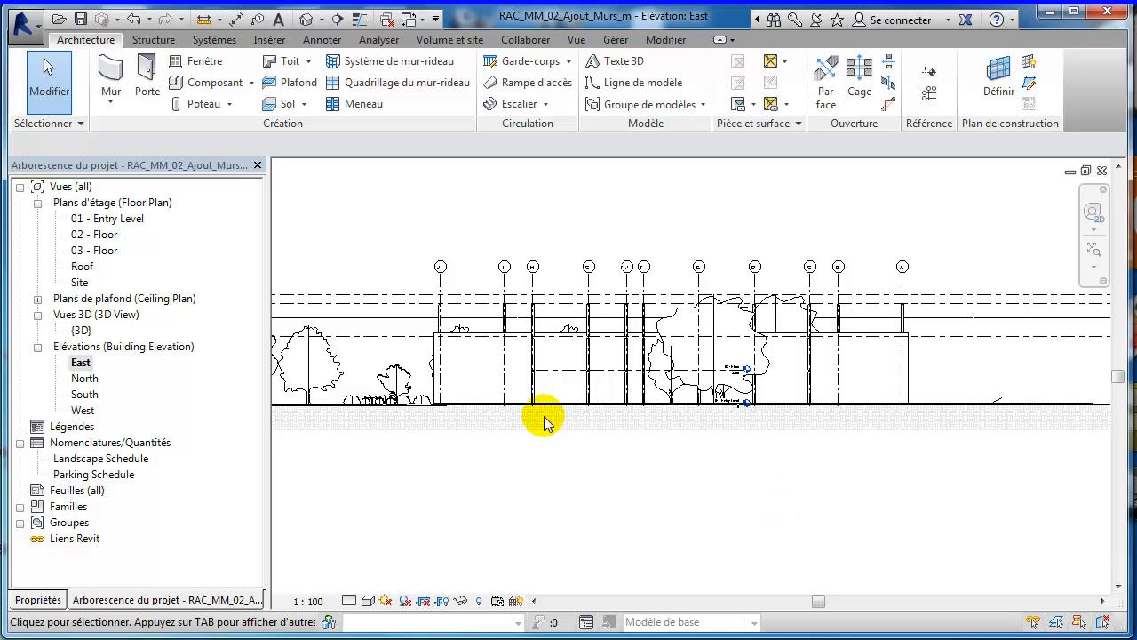
Step: Select the whole chain of connected Generic - 200mm walls from the wall edge near grid J in the East elevation
scroll(475, 370, "up", 3)
middle_click_drag(478, 374, 567, 405)
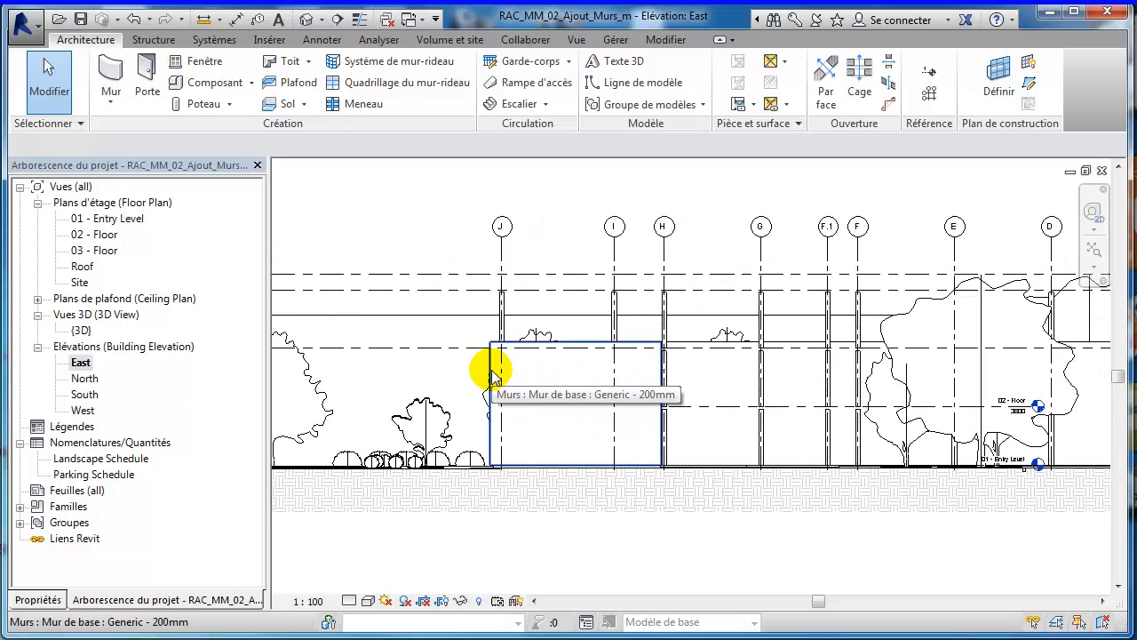
key("Tab")
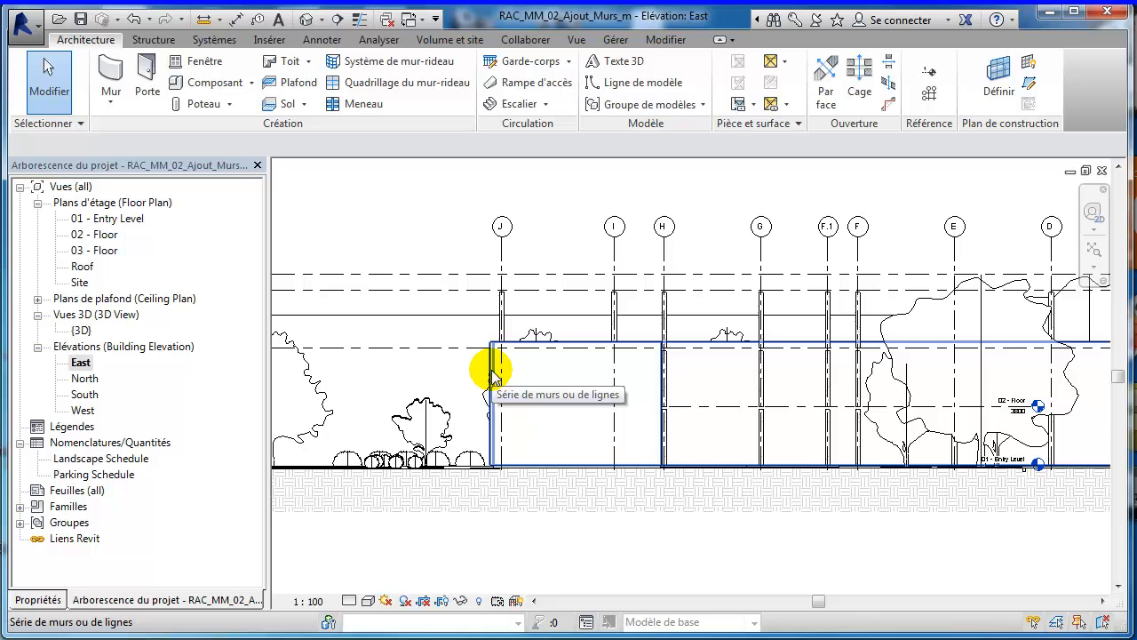
left_click(489, 365)
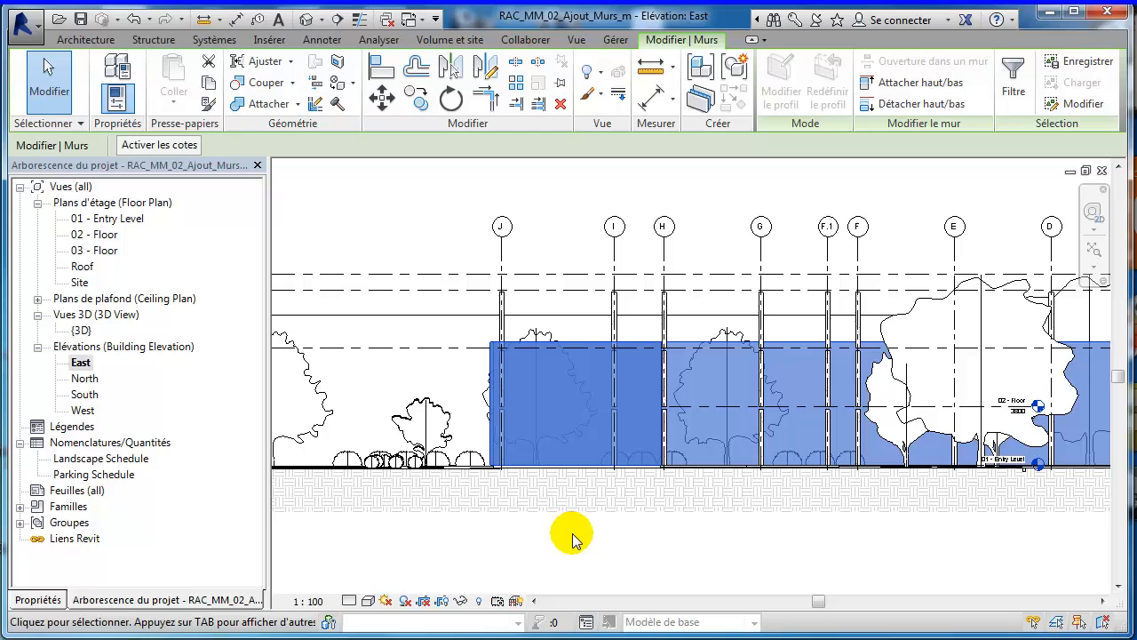
Step: Tile the East elevation and 01 - Entry Level plan side by side, and bring the full wall chain into view in the plan
left_click(575, 41)
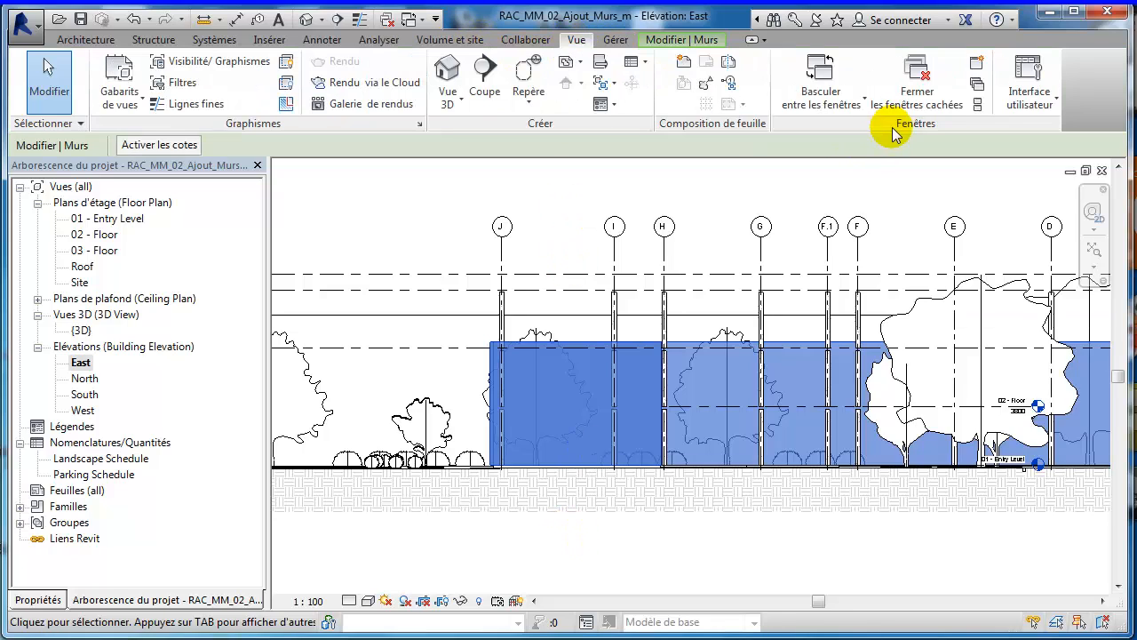
left_click(978, 104)
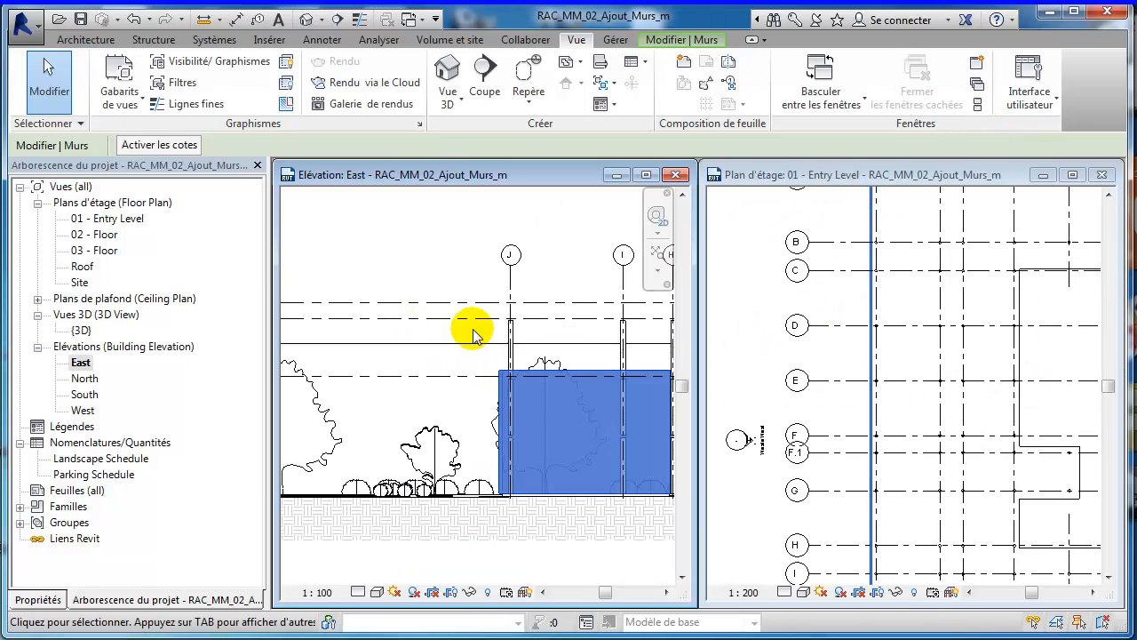
left_click(831, 181)
scroll(835, 368, "down", 3)
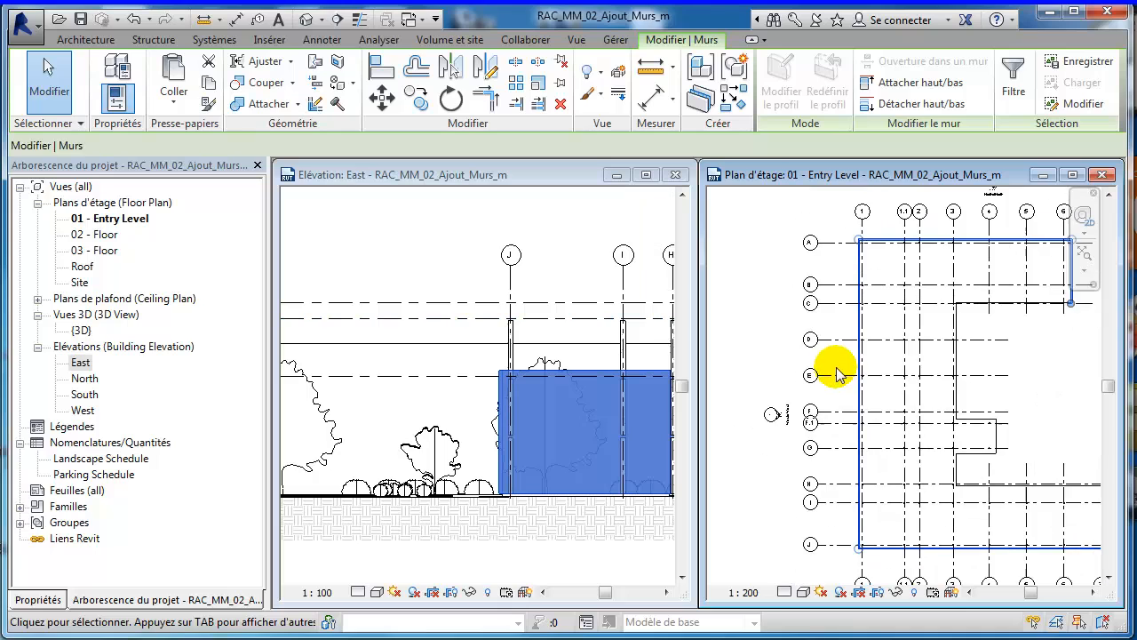
scroll(991, 400, "down", 1)
middle_click_drag(1024, 392, 910, 353)
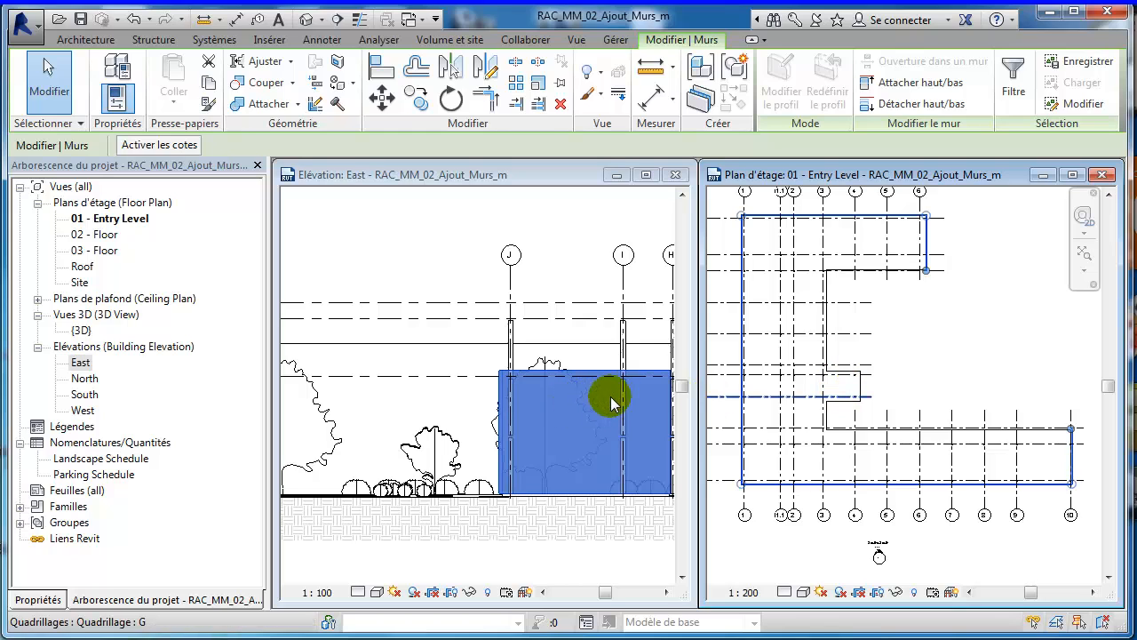
Step: Set the selected walls' top constraint (Contrainte supérieure) to Jusqu'au niveau: Parapet, and clear the selection
left_click(39, 600)
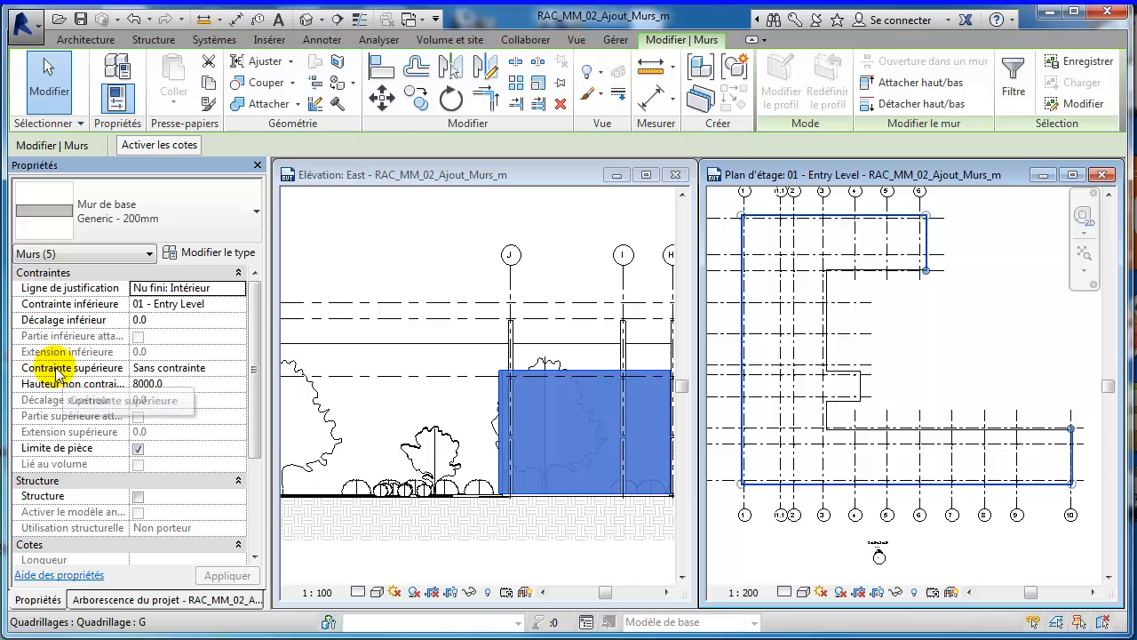
left_click(238, 372)
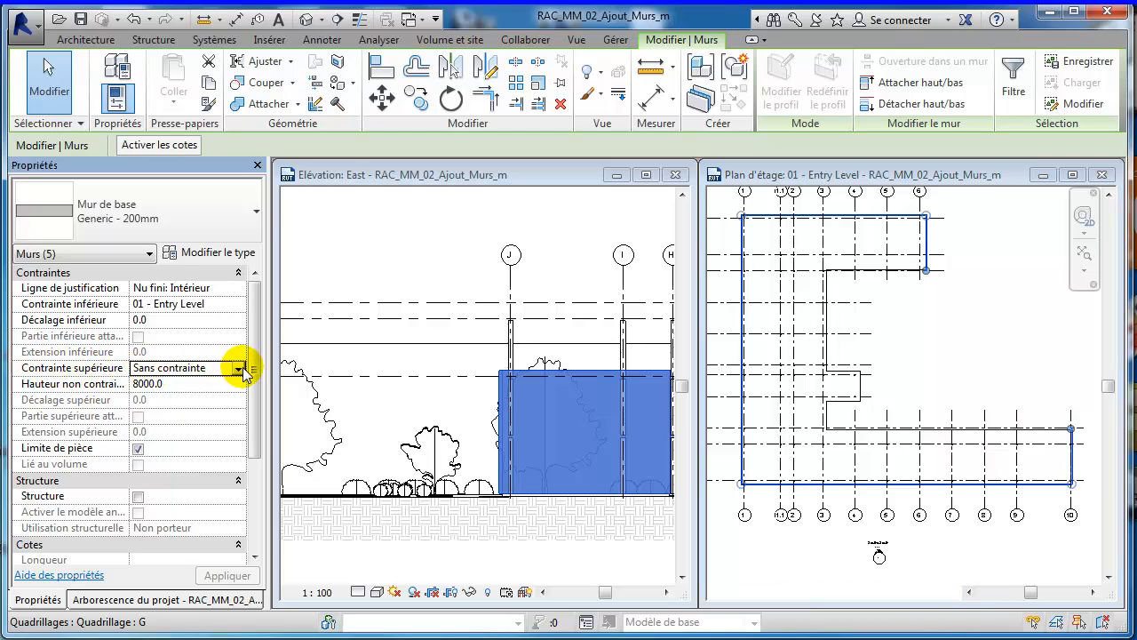
left_click(242, 369)
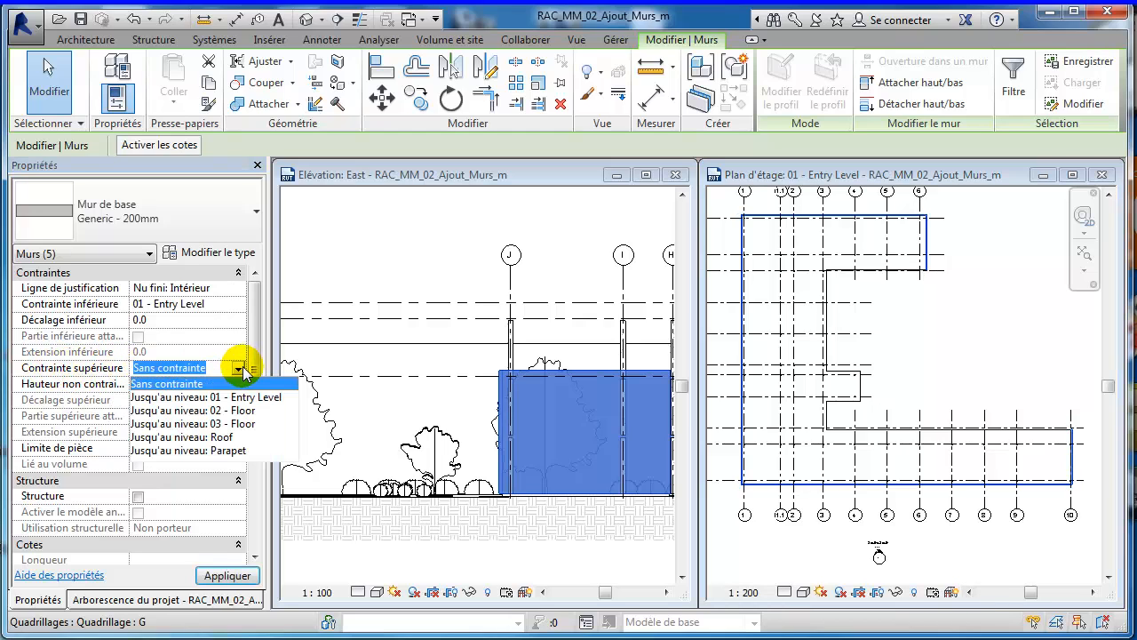
left_click(222, 451)
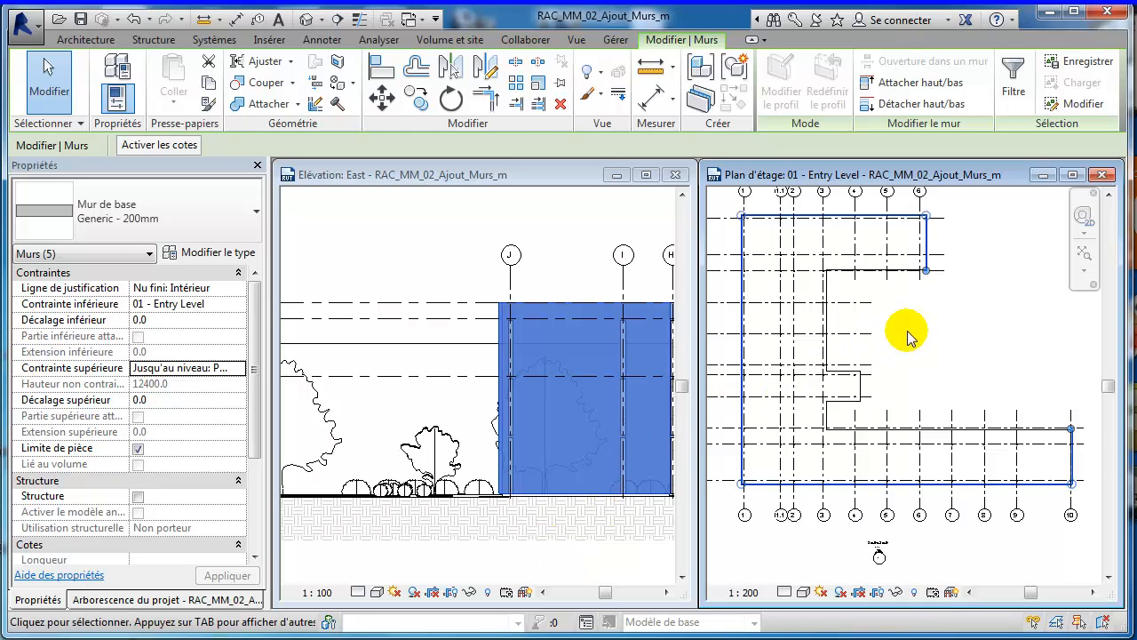
left_click(942, 337)
Step: Maximize the 01 - Entry Level plan and start a new wall with the curtain wall type Exterior Glazing
scroll(1010, 351, "up", 1)
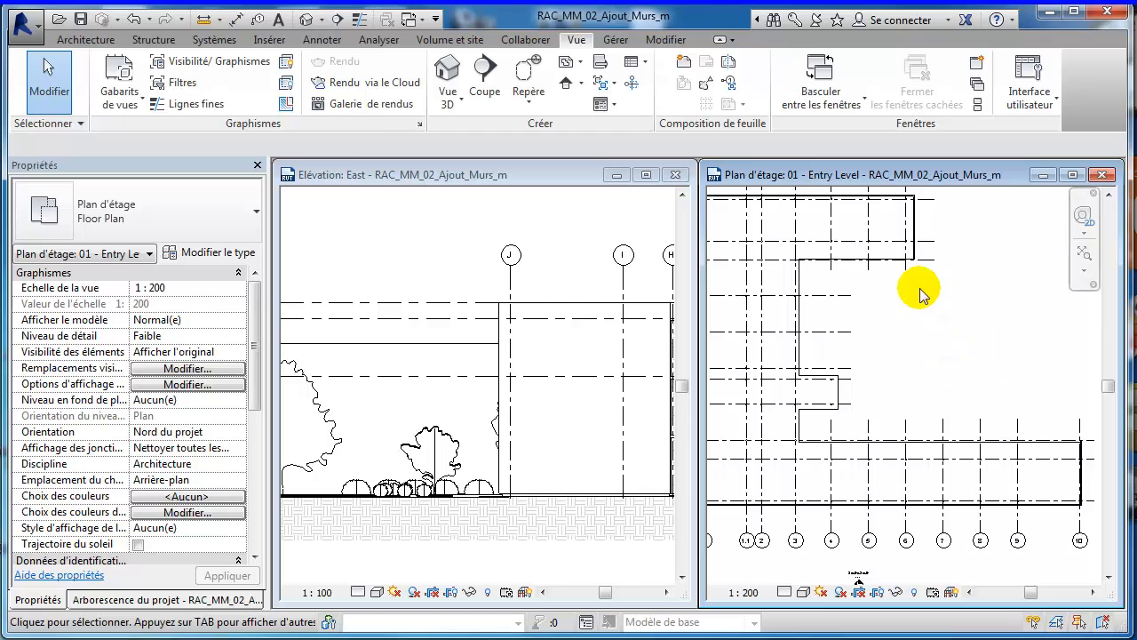
left_click(1073, 175)
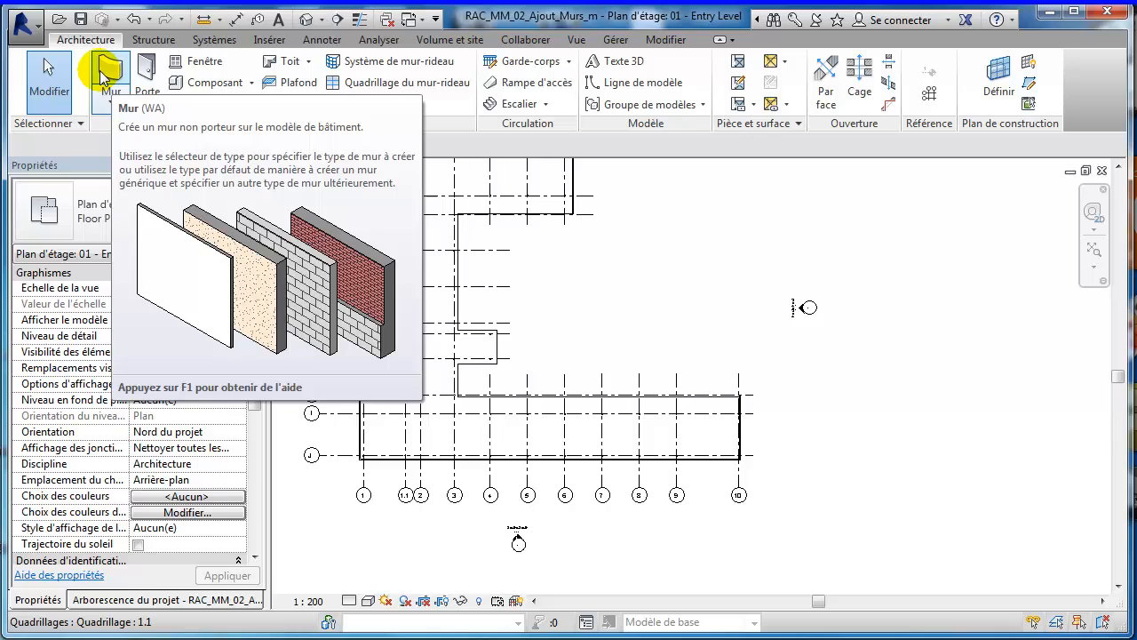
left_click(107, 75)
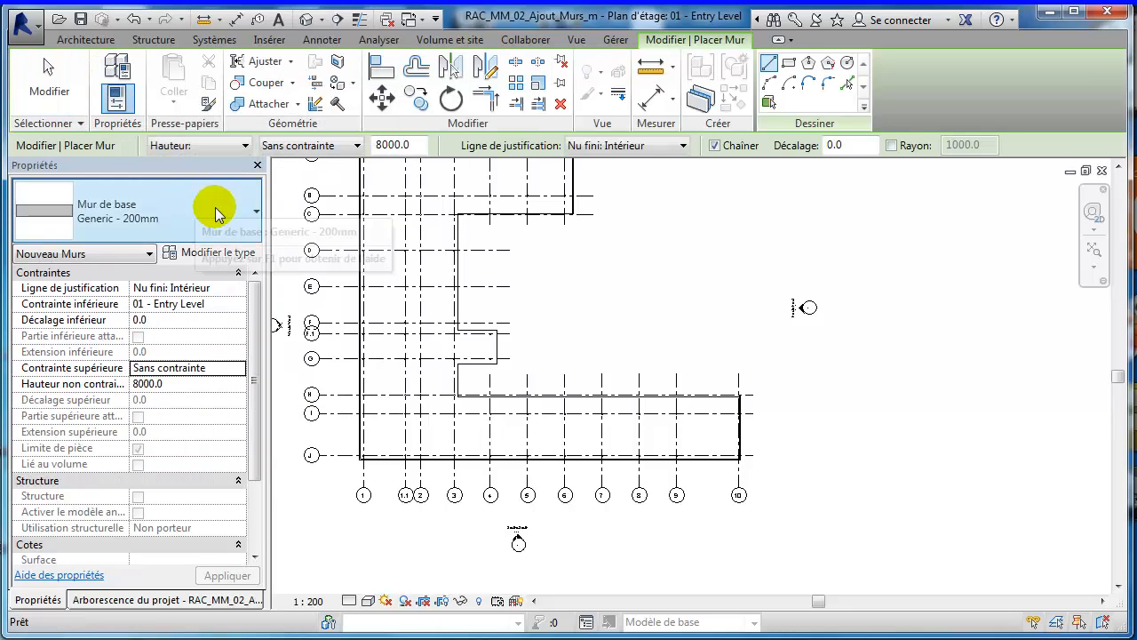
left_click(222, 219)
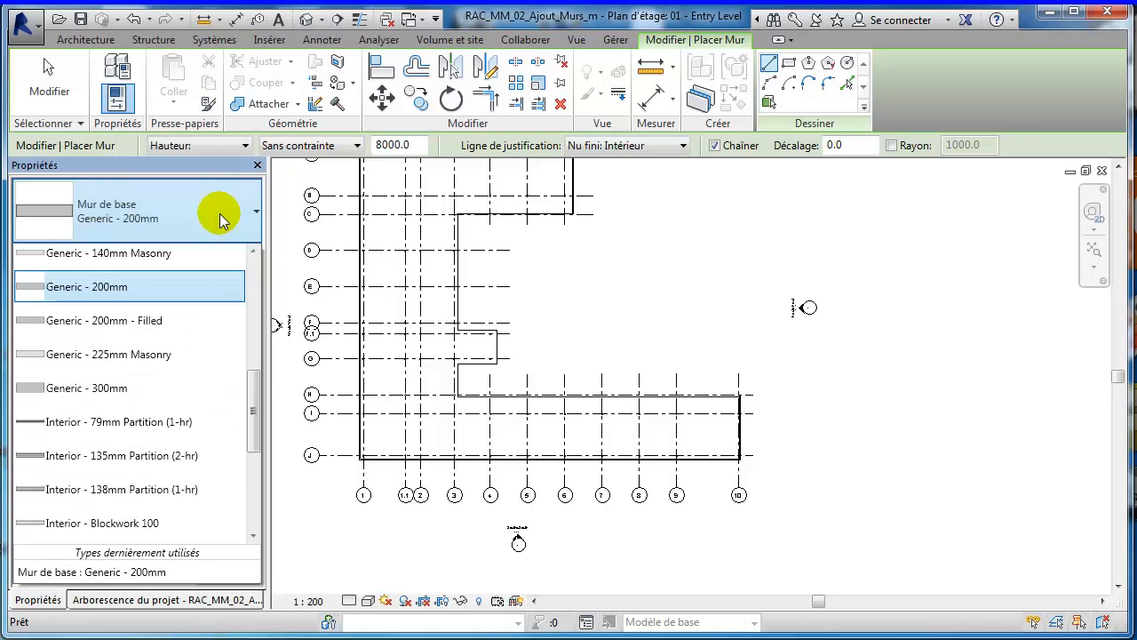
left_click_drag(255, 400, 262, 266)
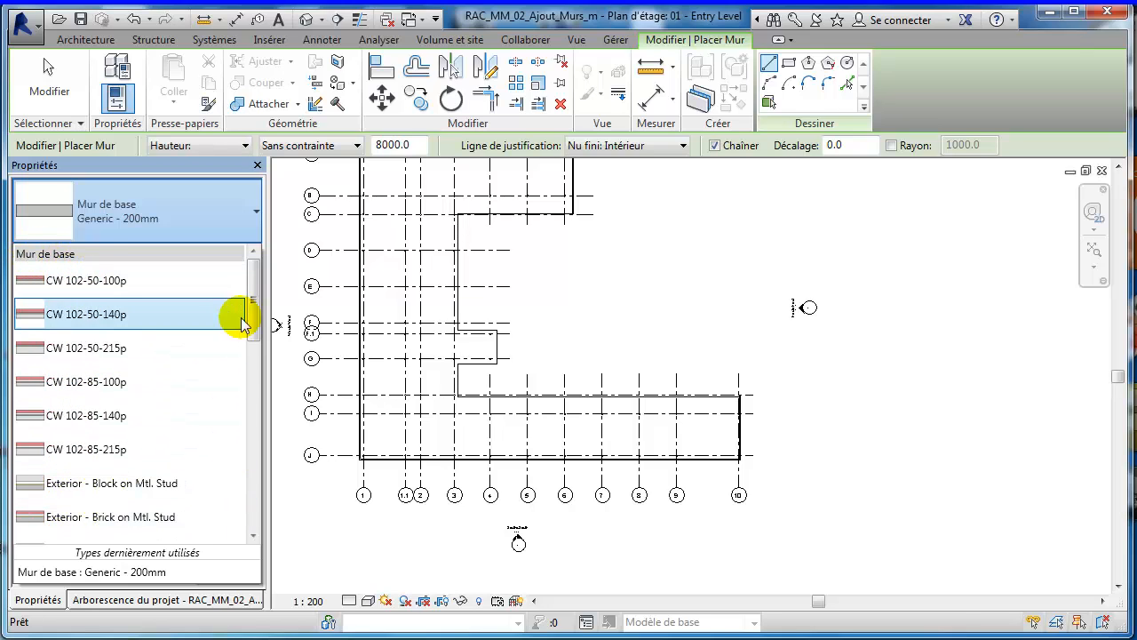
left_click_drag(253, 315, 255, 502)
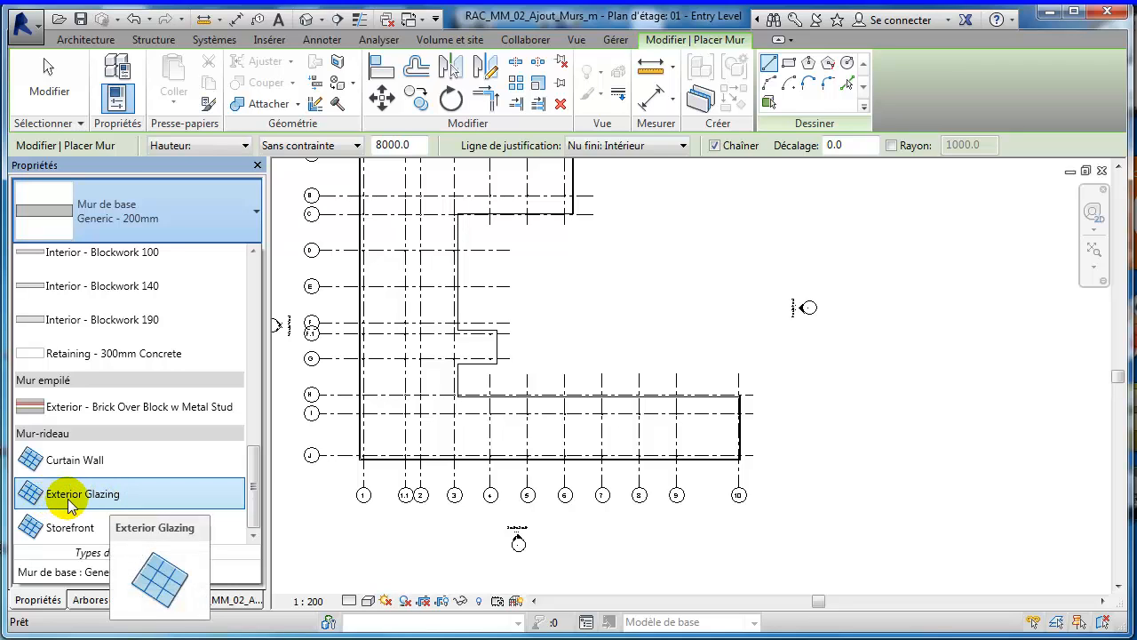
left_click(107, 496)
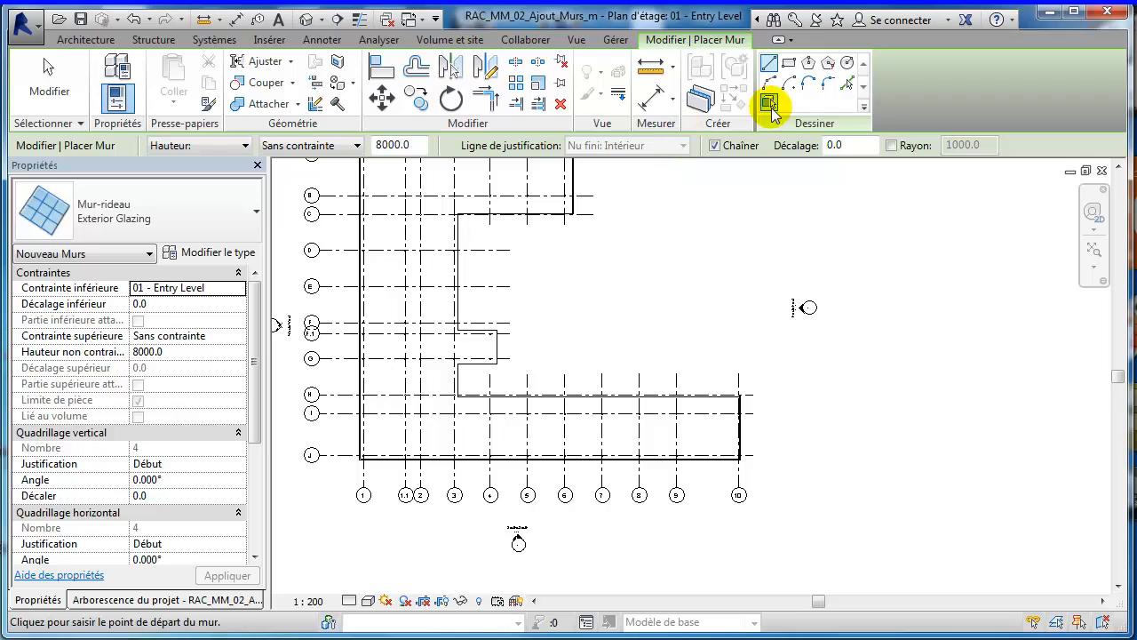
Step: With the Pick Lines option and the height set to Parapet, place a curtain wall on the pad edge near grid H, between grids 3 and 10
left_click(849, 85)
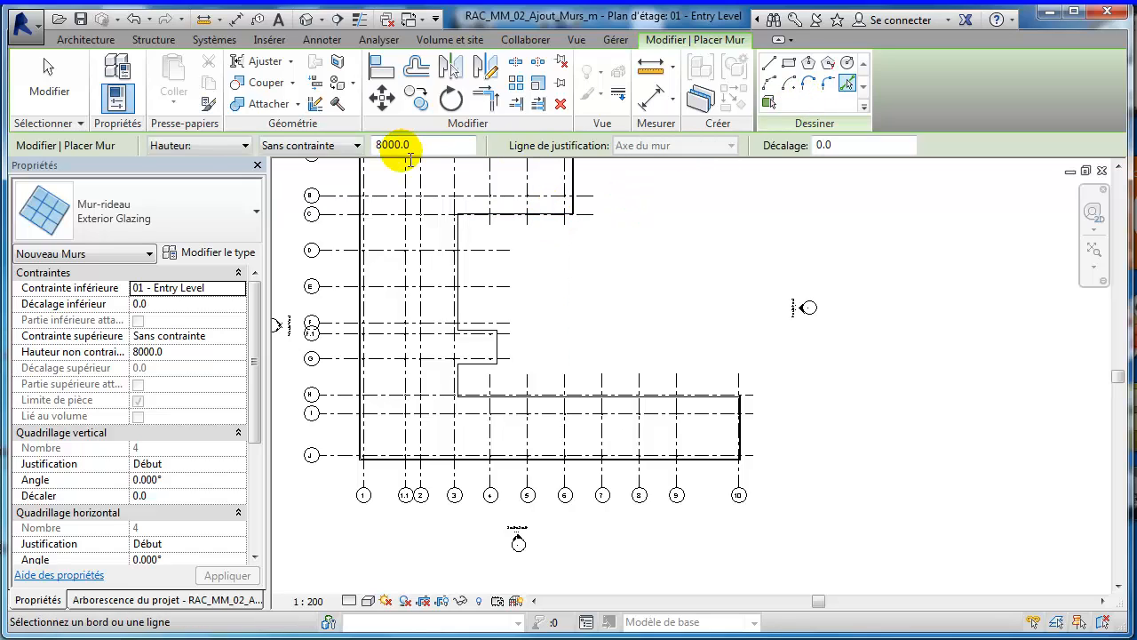
left_click(309, 147)
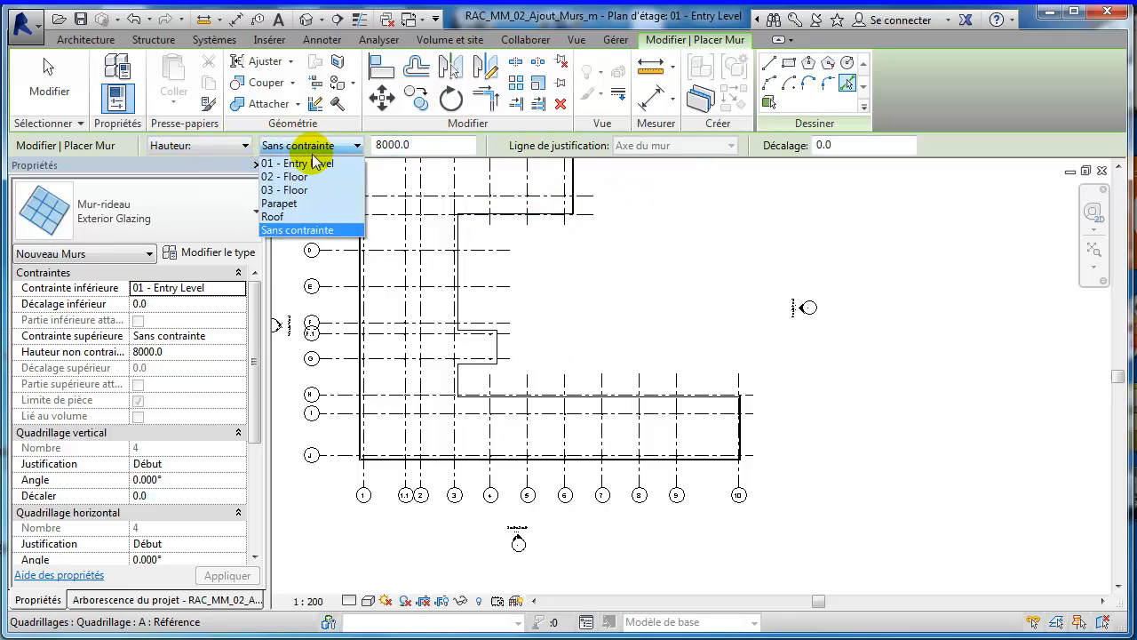
left_click(311, 203)
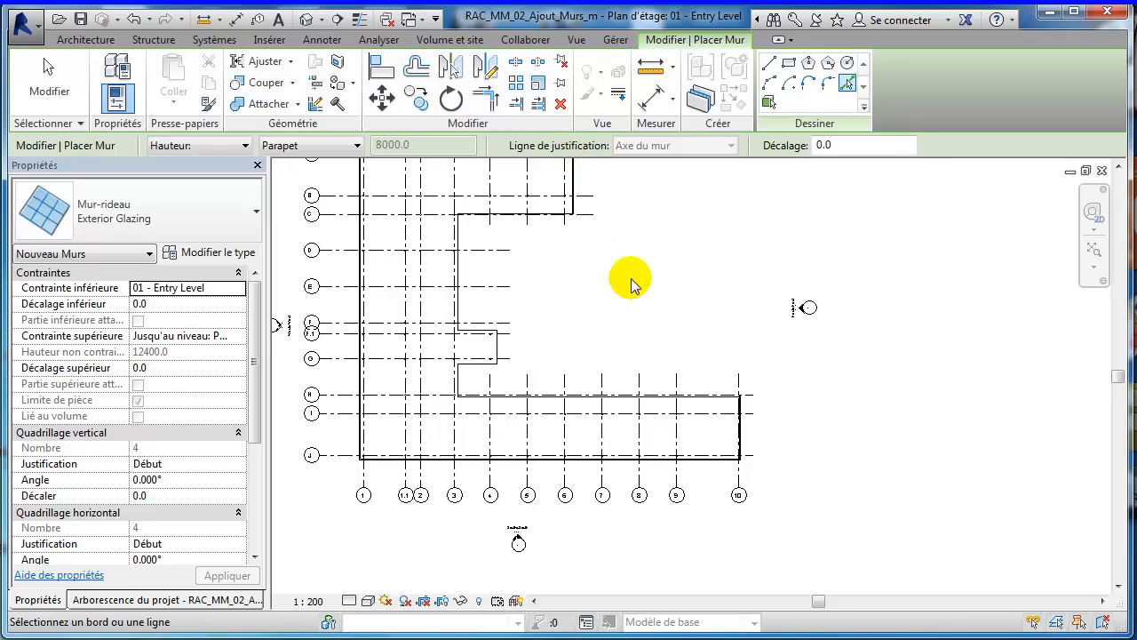
scroll(658, 408, "up", 2)
scroll(657, 411, "up", 1)
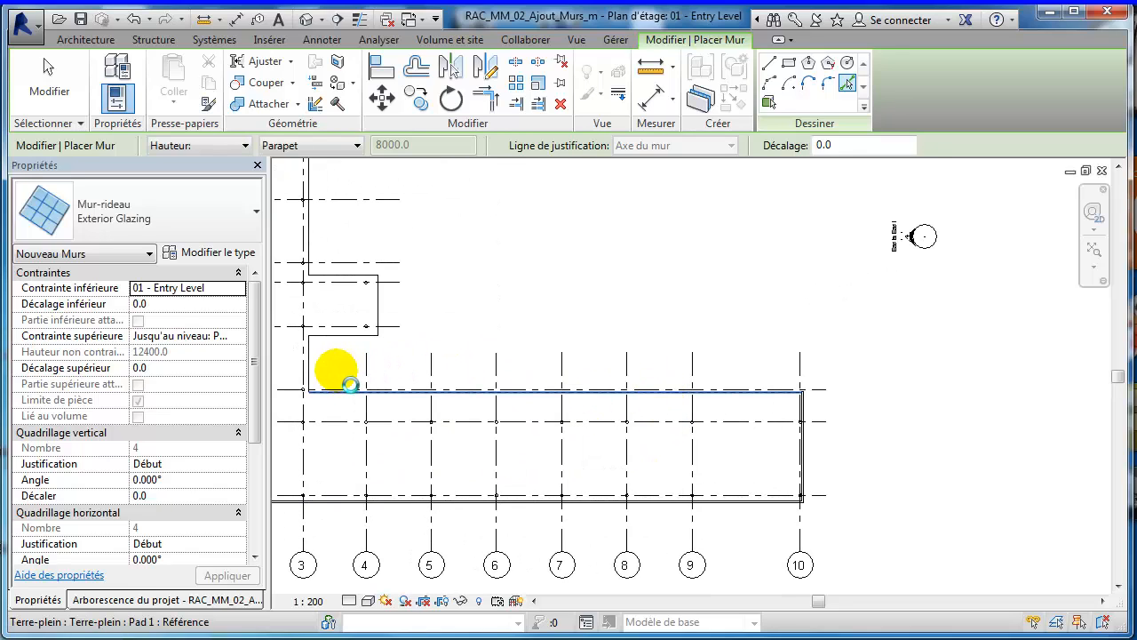
middle_click_drag(339, 365, 499, 326)
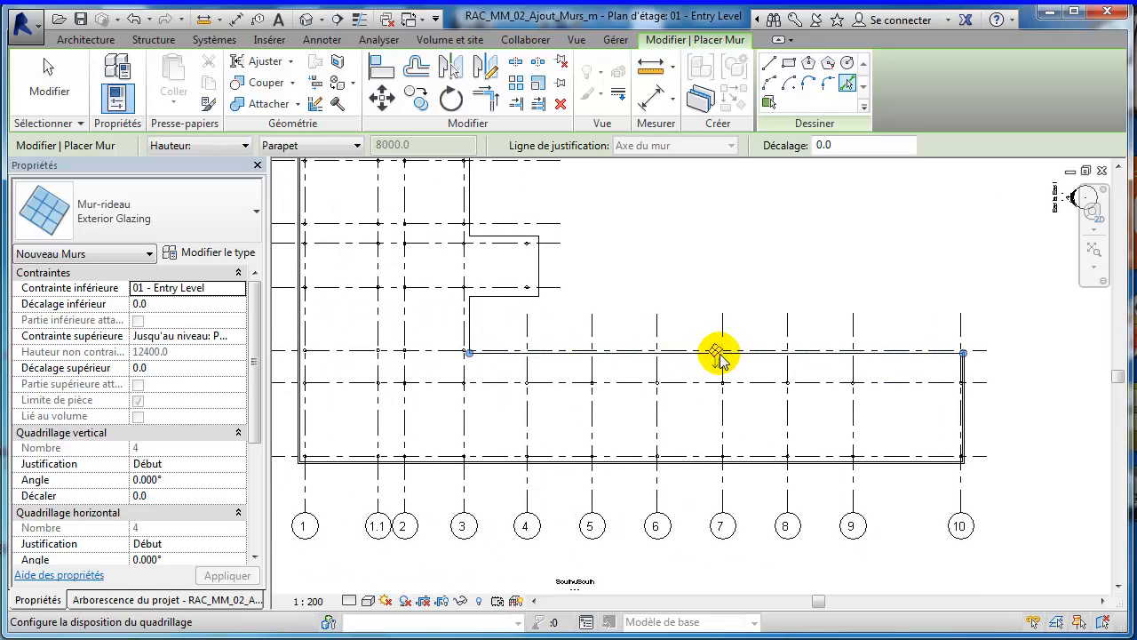
Step: Place a curtain wall on the short pad edge beside grid 3, just north of grid H, and inspect its corner join
scroll(480, 342, "up", 5)
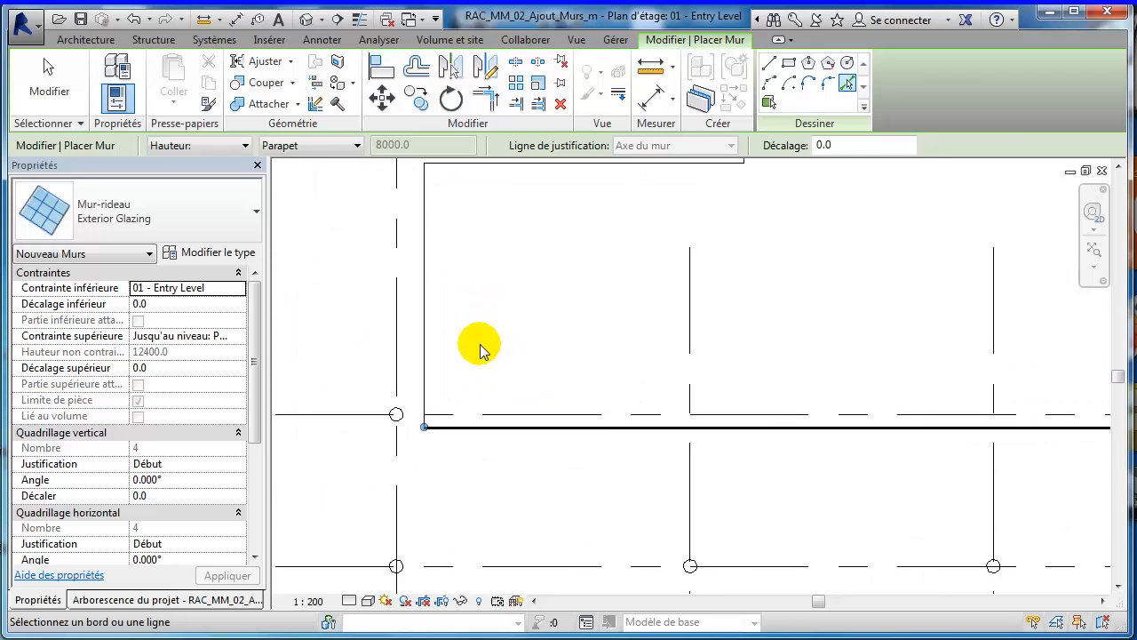
scroll(479, 347, "up", 2)
middle_click_drag(475, 350, 554, 330)
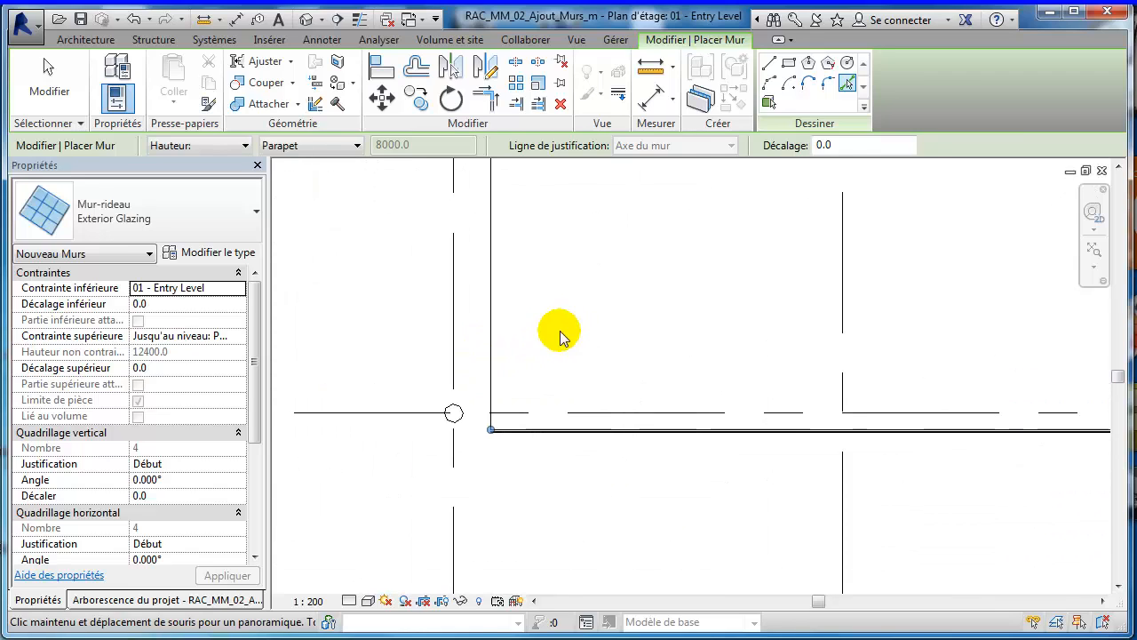
left_click(500, 336)
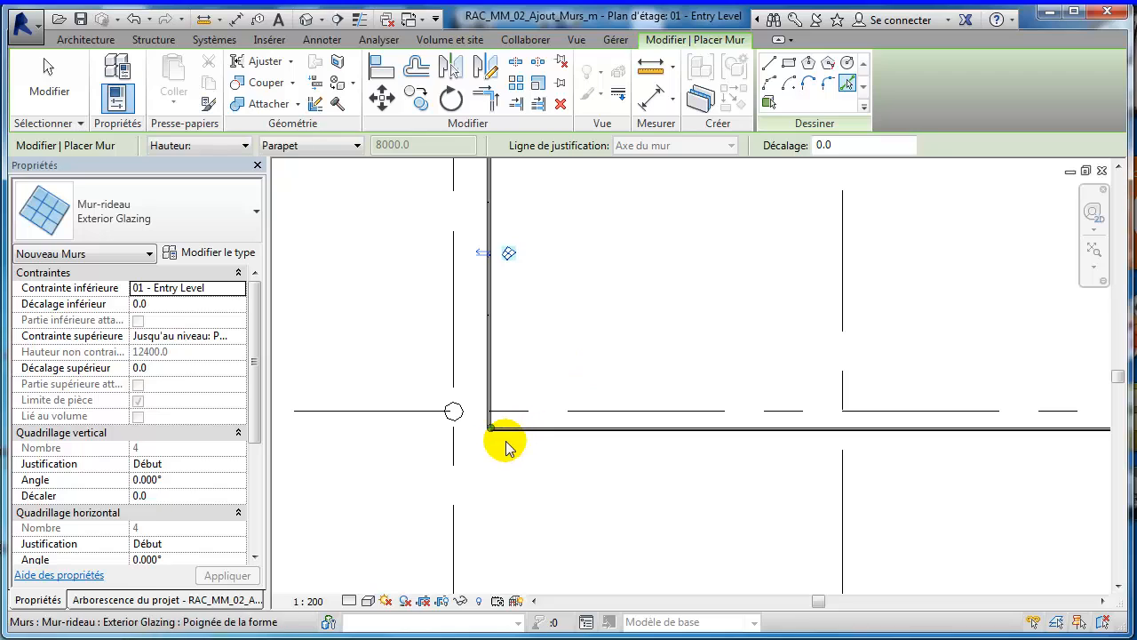
scroll(494, 440, "up", 2)
scroll(482, 436, "up", 2)
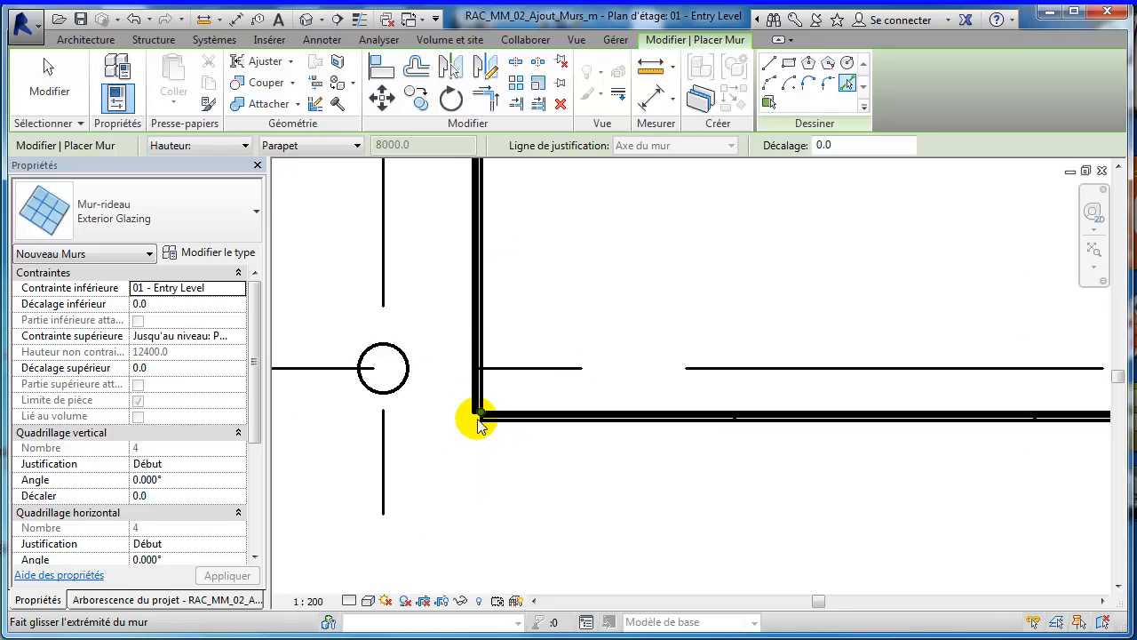
scroll(588, 302, "down", 3)
scroll(640, 257, "down", 1)
middle_click_drag(633, 319, 525, 563)
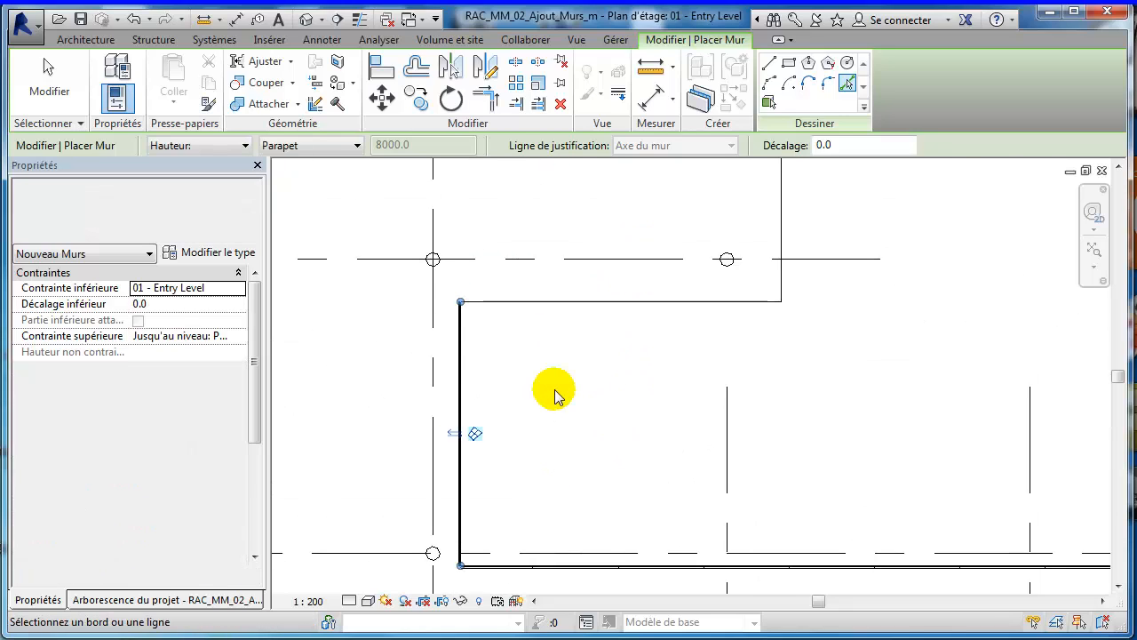
Step: Place curtain walls on the three pad edges of the small projection beyond grid 4, around grids F.1 and G
scroll(553, 392, "down", 1)
left_click(590, 329)
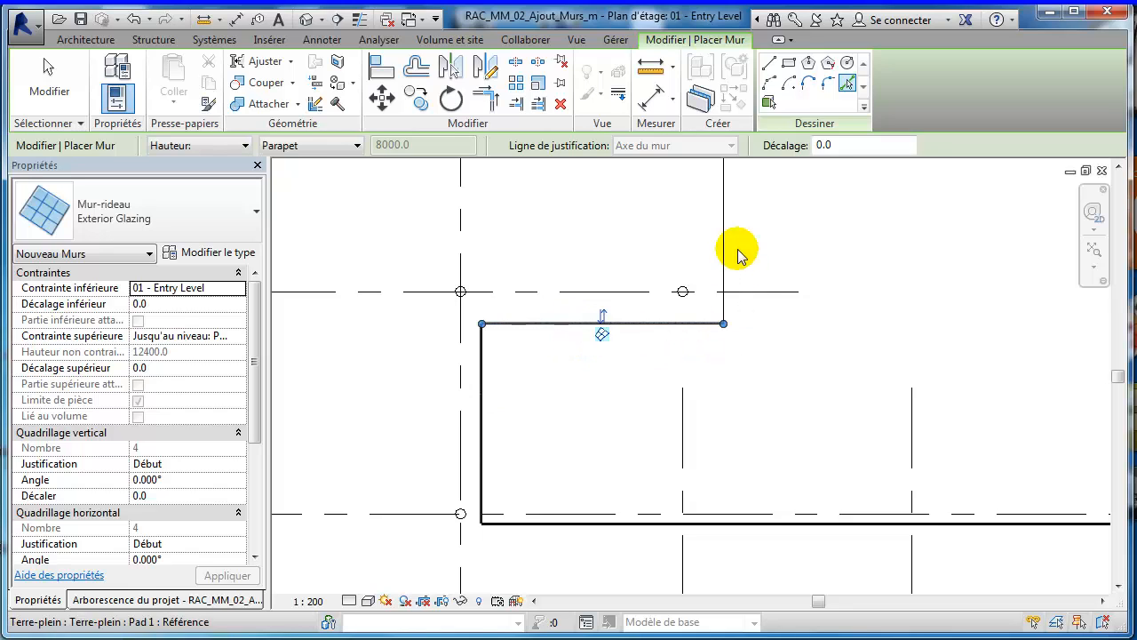
left_click(724, 245)
scroll(826, 253, "down", 1)
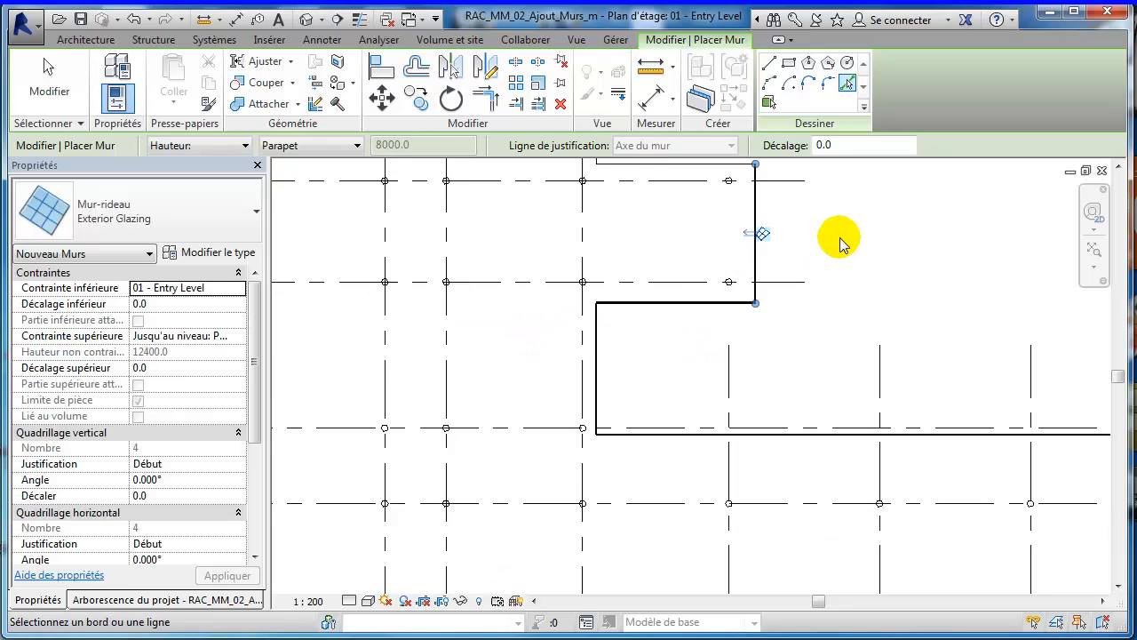
middle_click_drag(838, 241, 793, 554)
left_click(663, 371)
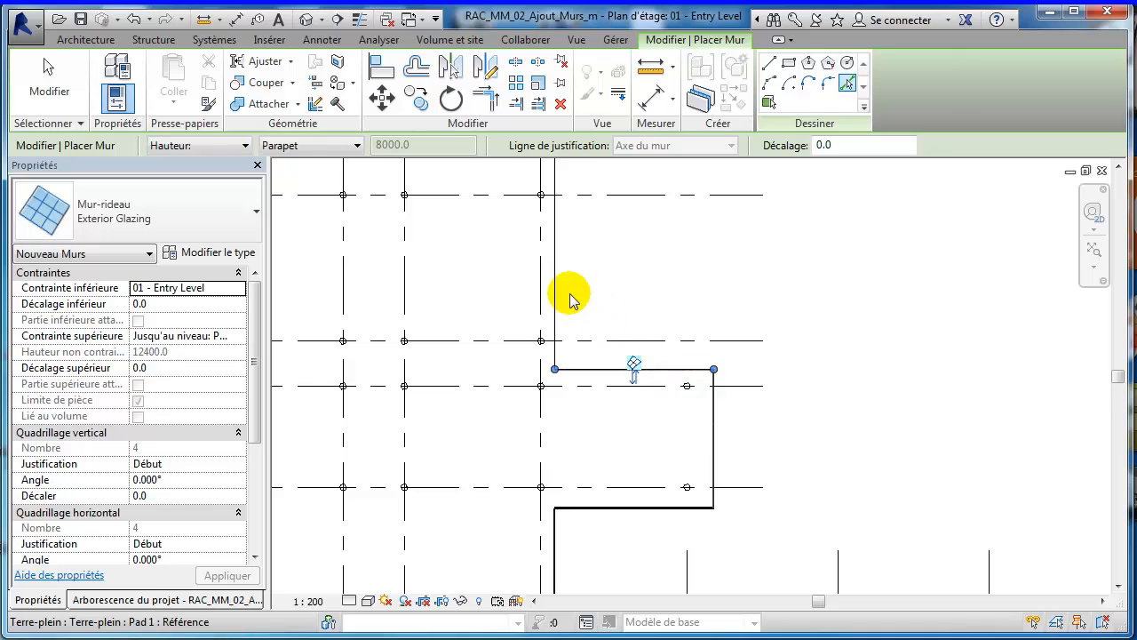
Step: Place curtain walls on the long pad edge beside grid 3 and the edge along grid C, and end the wall command
left_click(555, 298)
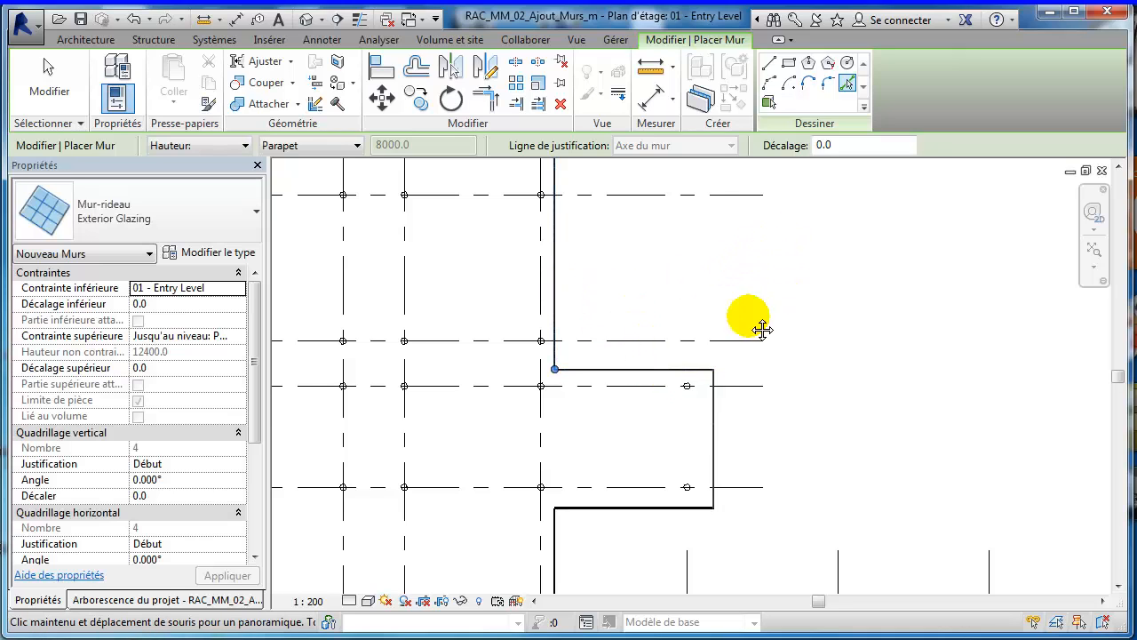
middle_click_drag(778, 450, 694, 488)
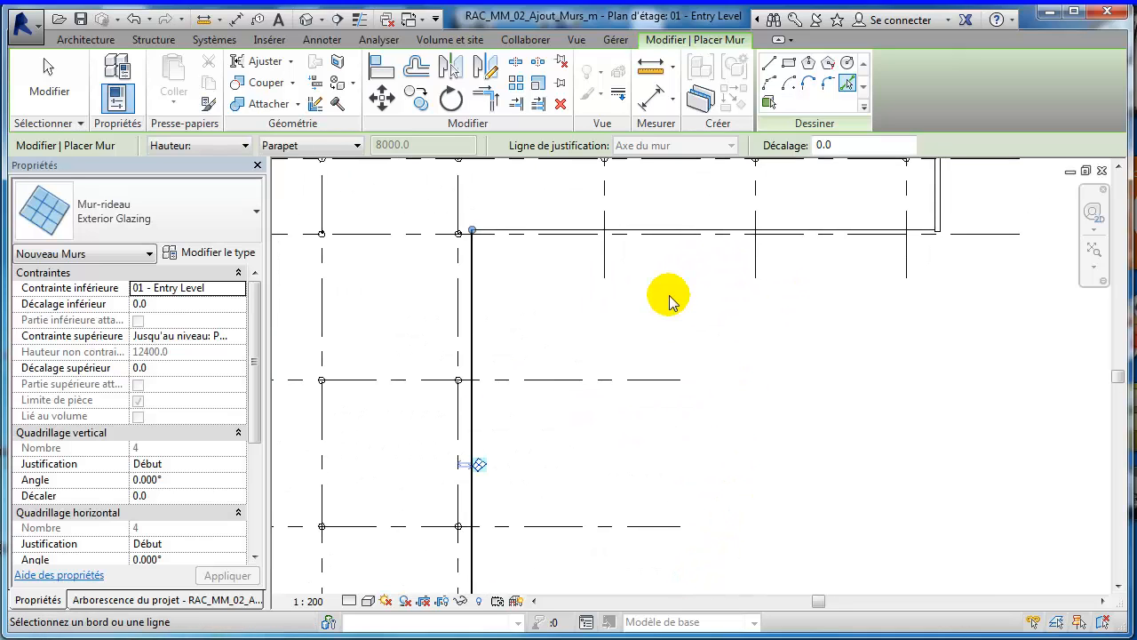
left_click(671, 244)
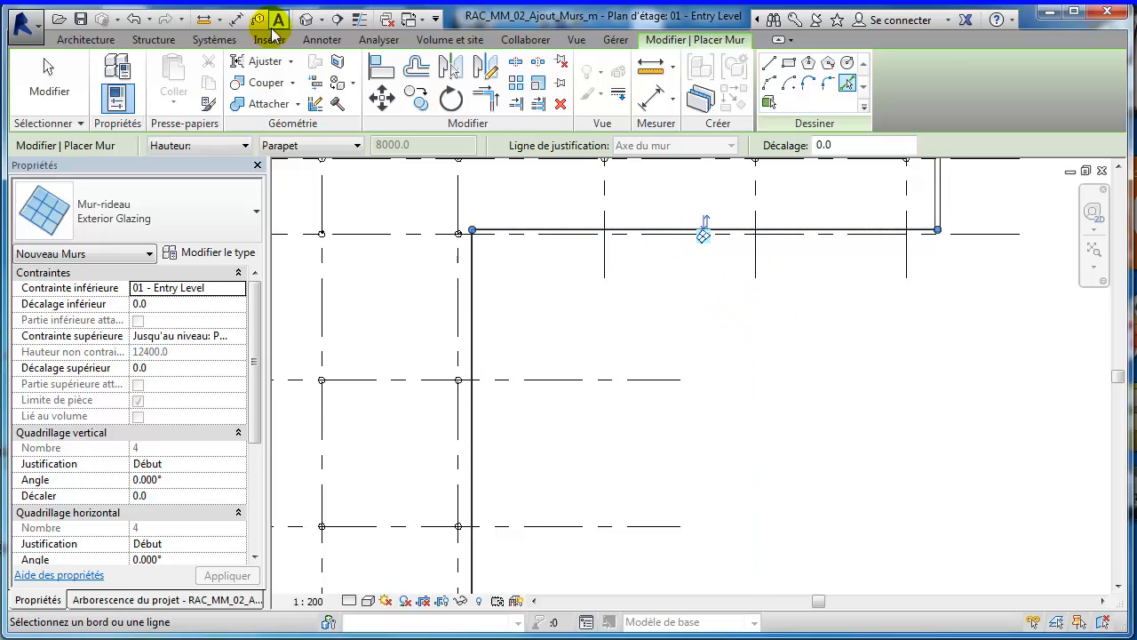
left_click(46, 78)
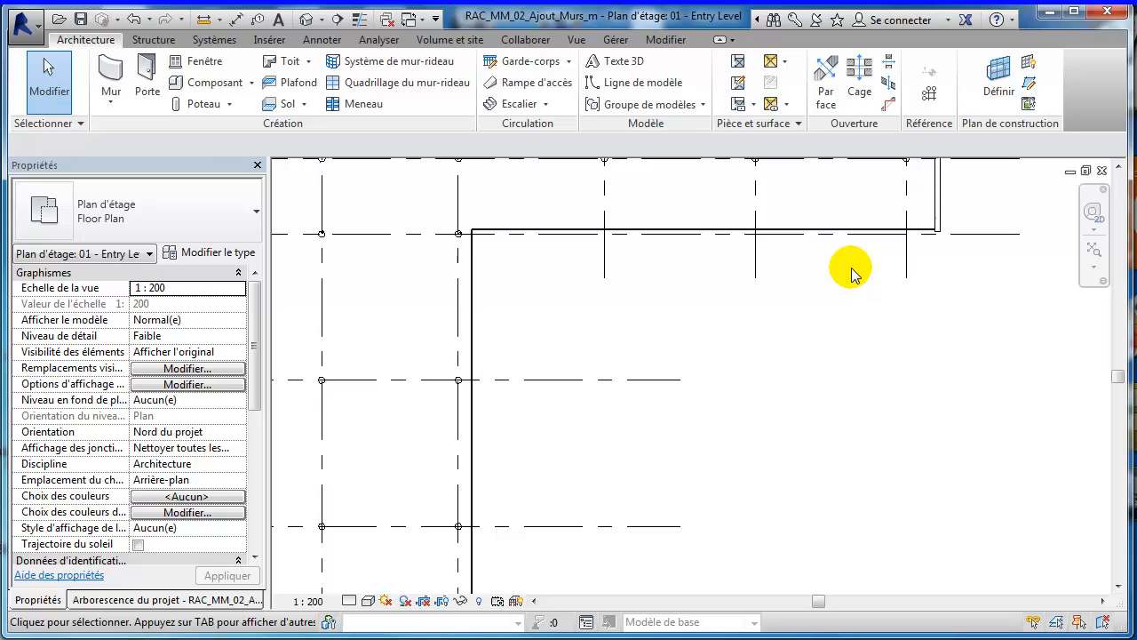
Step: Examine the type properties of the Exterior Glazing wall along grid C, including its function and grid spacing, without changing them
left_click(703, 233)
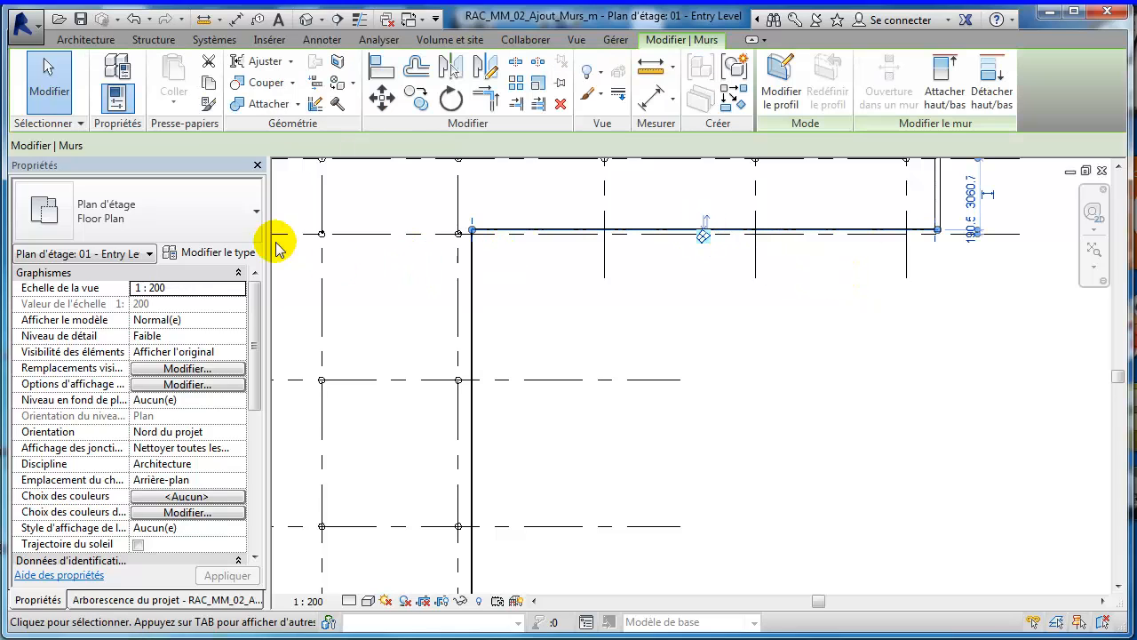
left_click(220, 253)
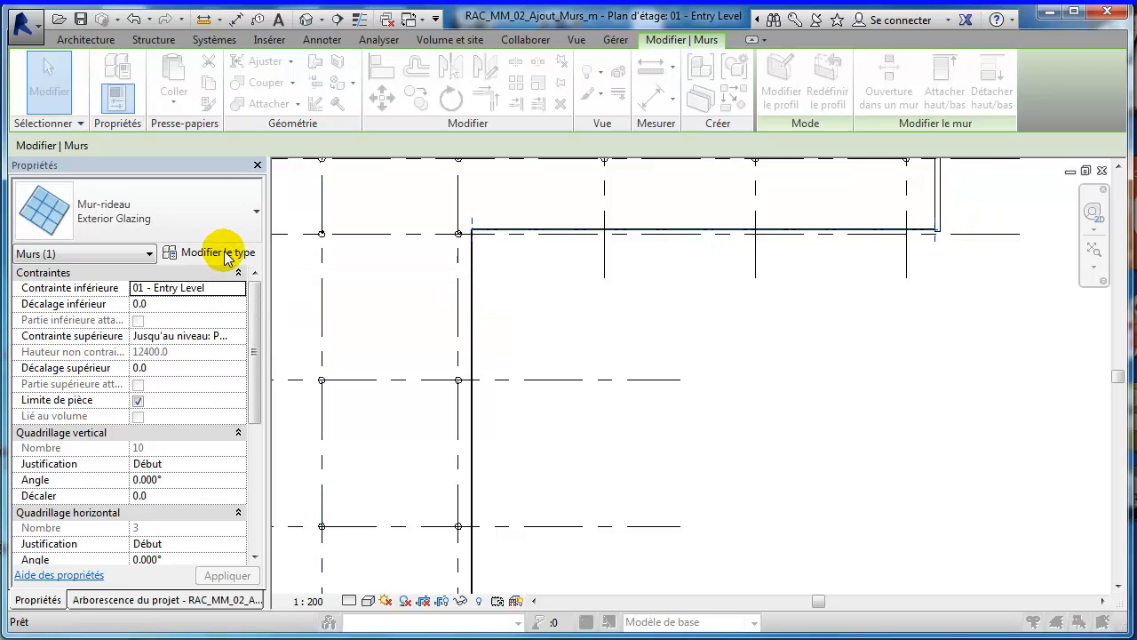
left_click_drag(2, 160, 571, 63)
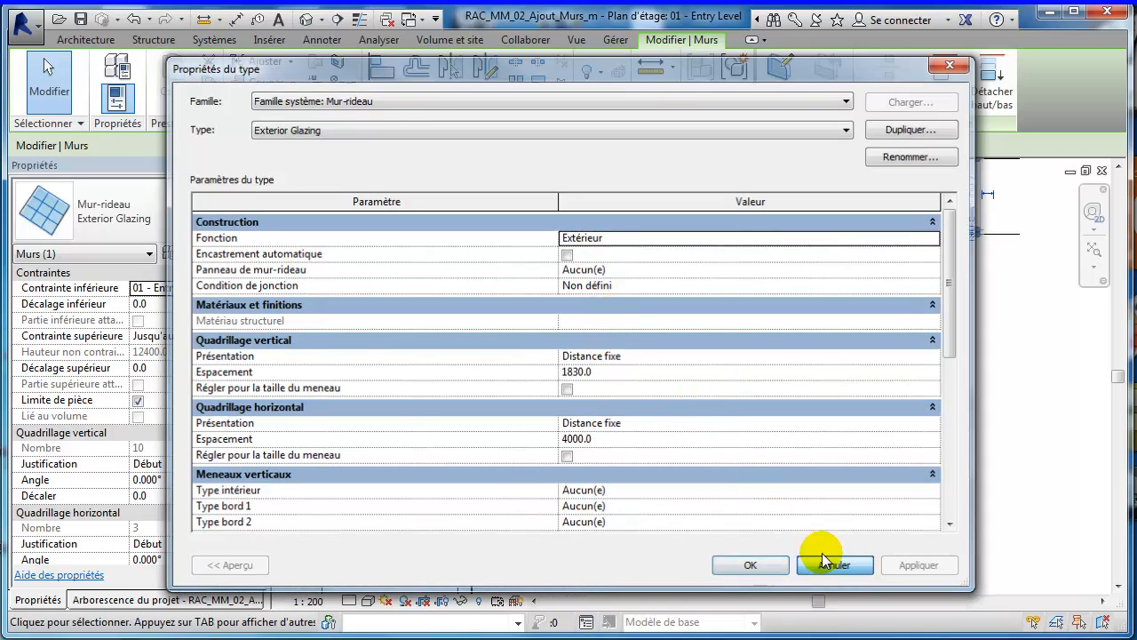
left_click(832, 565)
left_click(811, 391)
Step: Examine the type properties of the Generic - 200mm wall near grid 6, including its function, without changing them
middle_click_drag(942, 390, 858, 520)
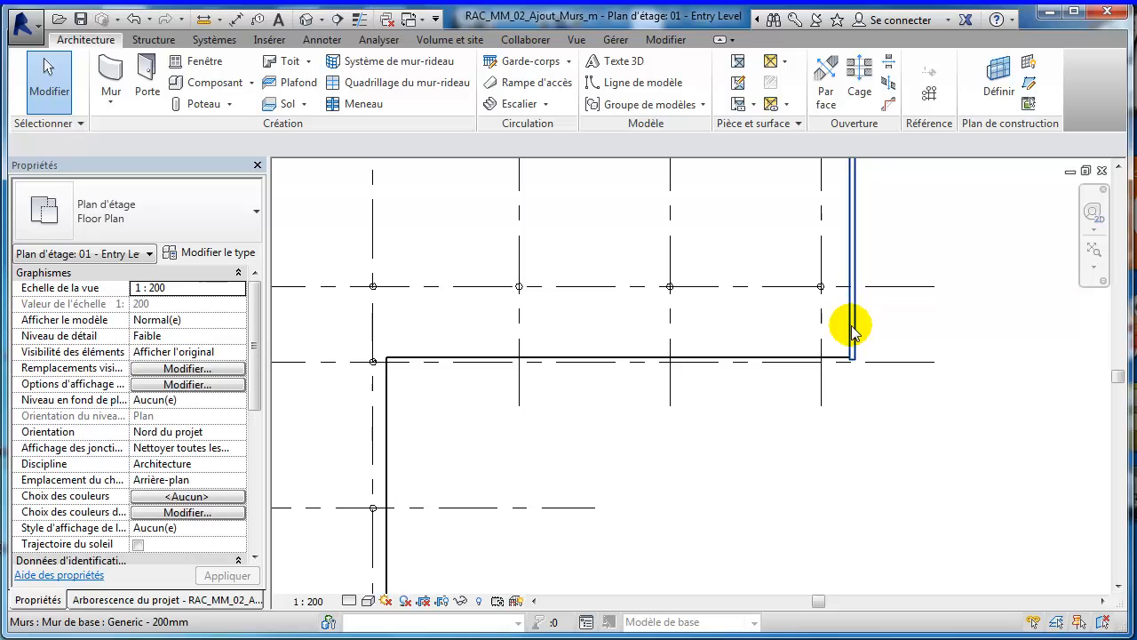
left_click(855, 324)
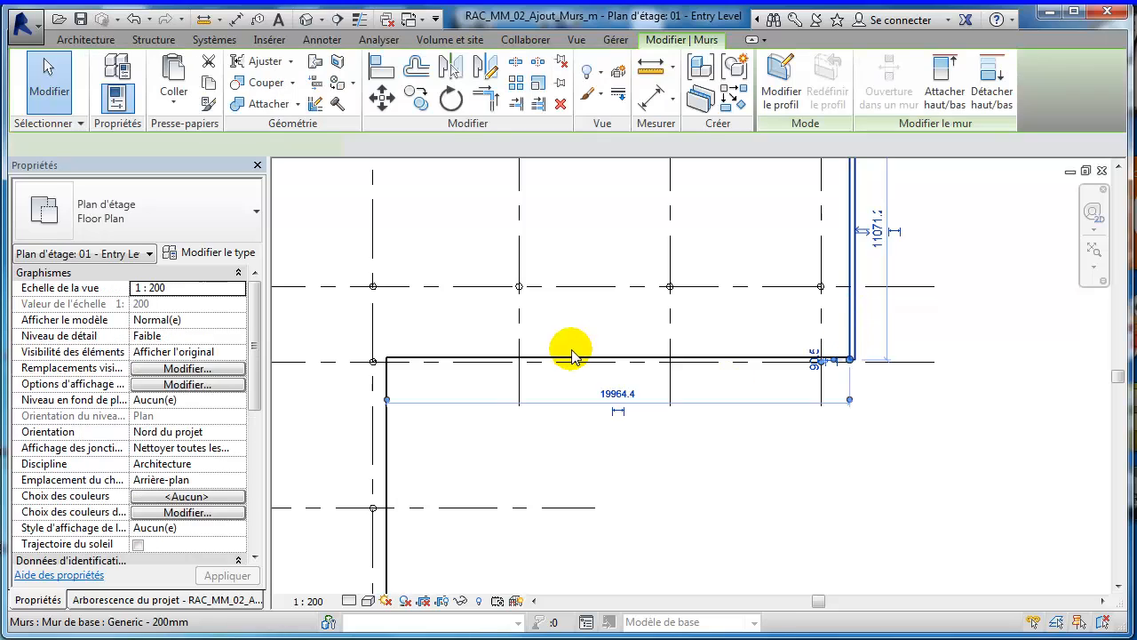
left_click(206, 254)
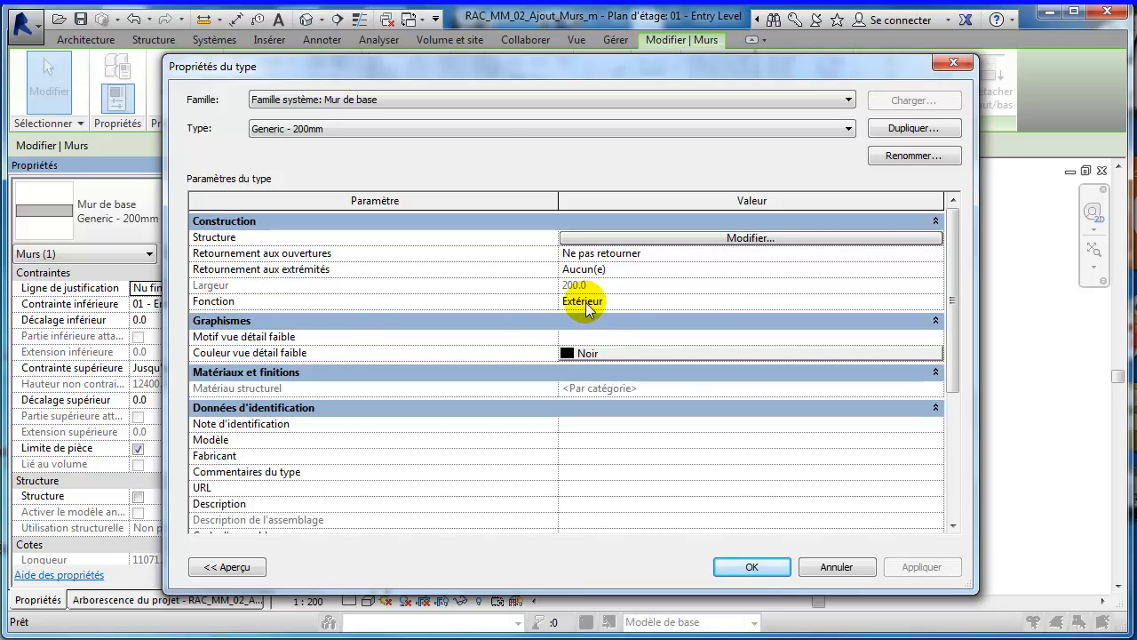
left_click(835, 567)
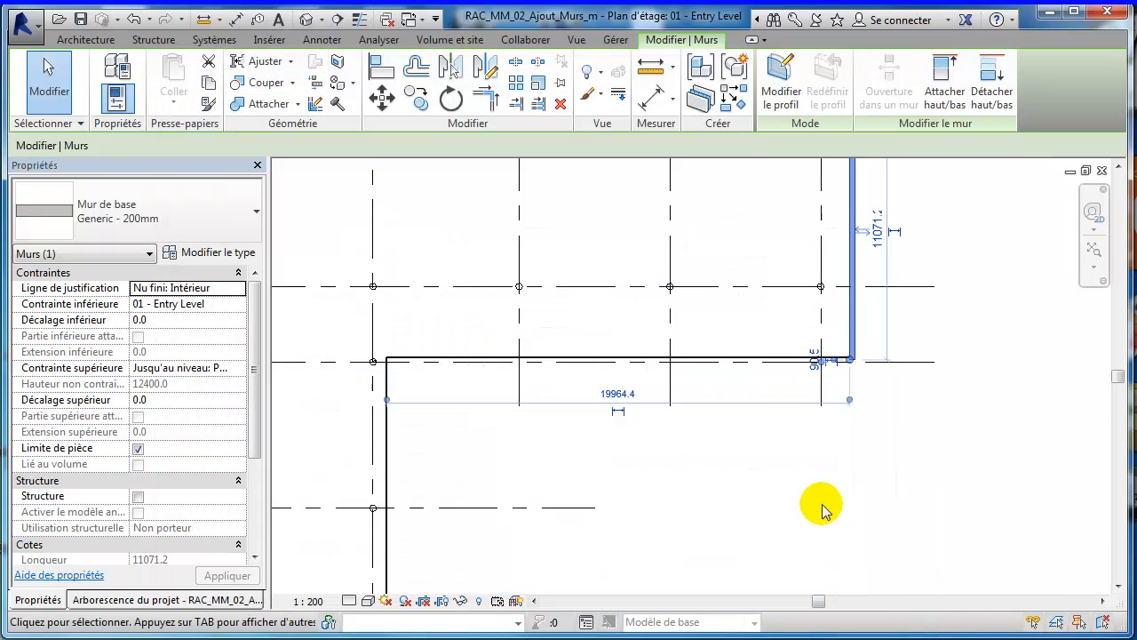
left_click(857, 515)
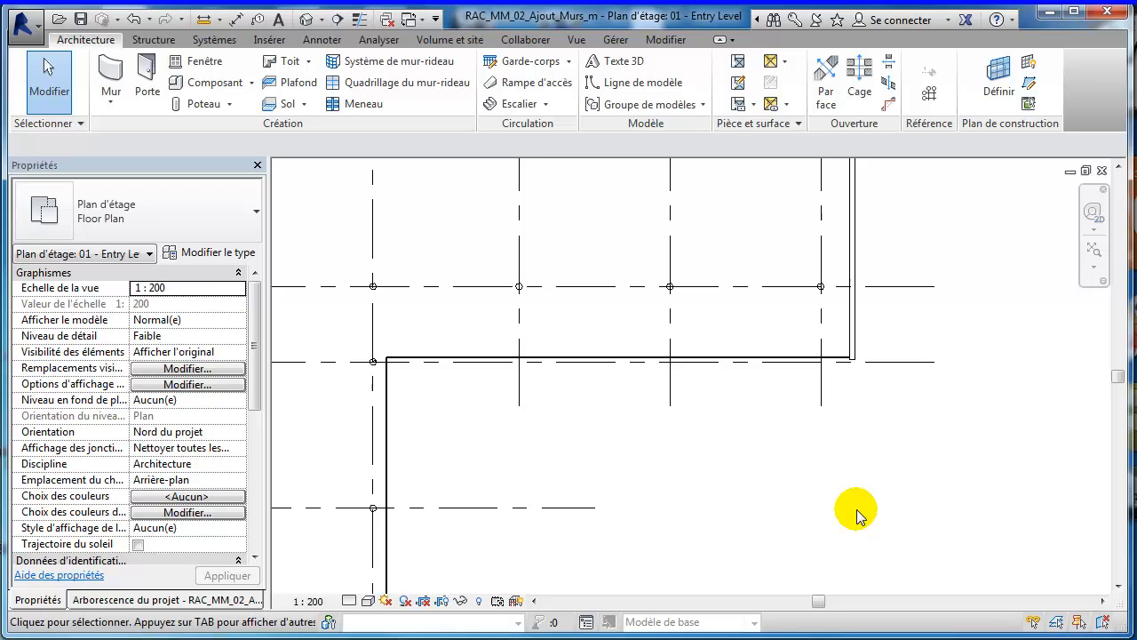
Step: Select the building pad at the corner of grids 1 and A and hide its whole category in the Entry Level plan view
scroll(731, 394, "down", 4)
middle_click_drag(698, 431, 900, 444)
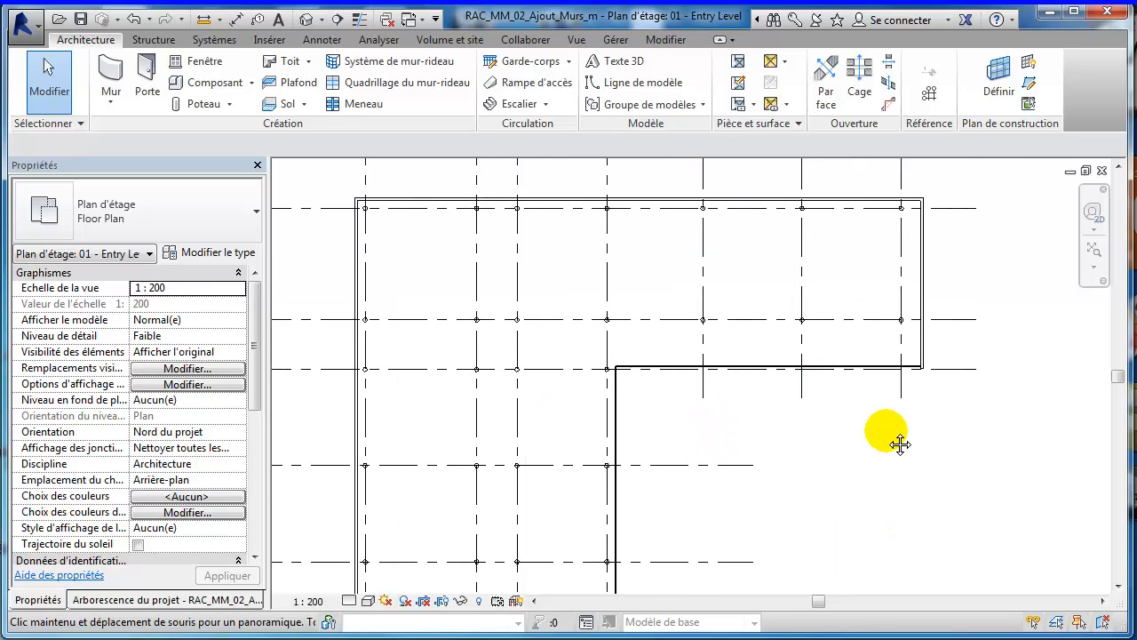
scroll(503, 255, "up", 2)
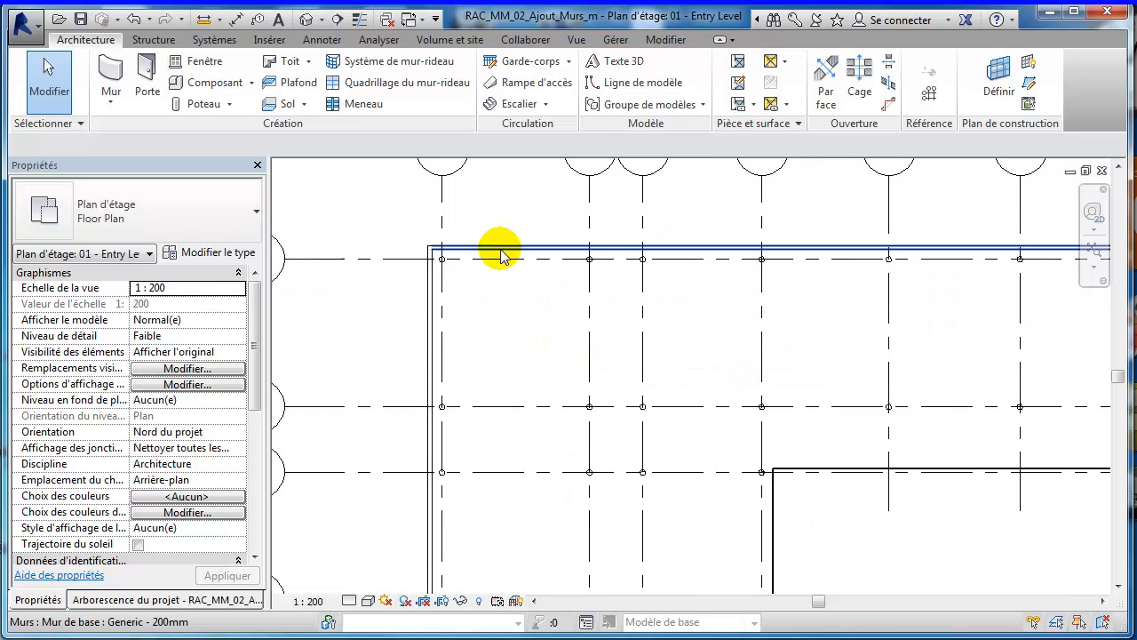
key("Tab")
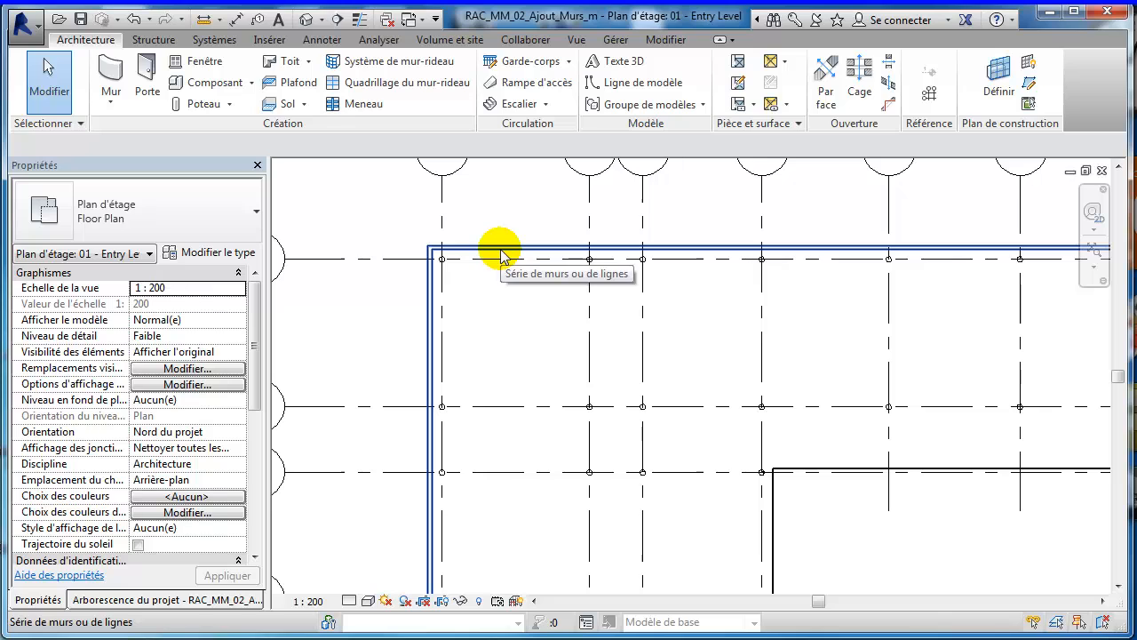
key("Tab")
left_click(501, 255)
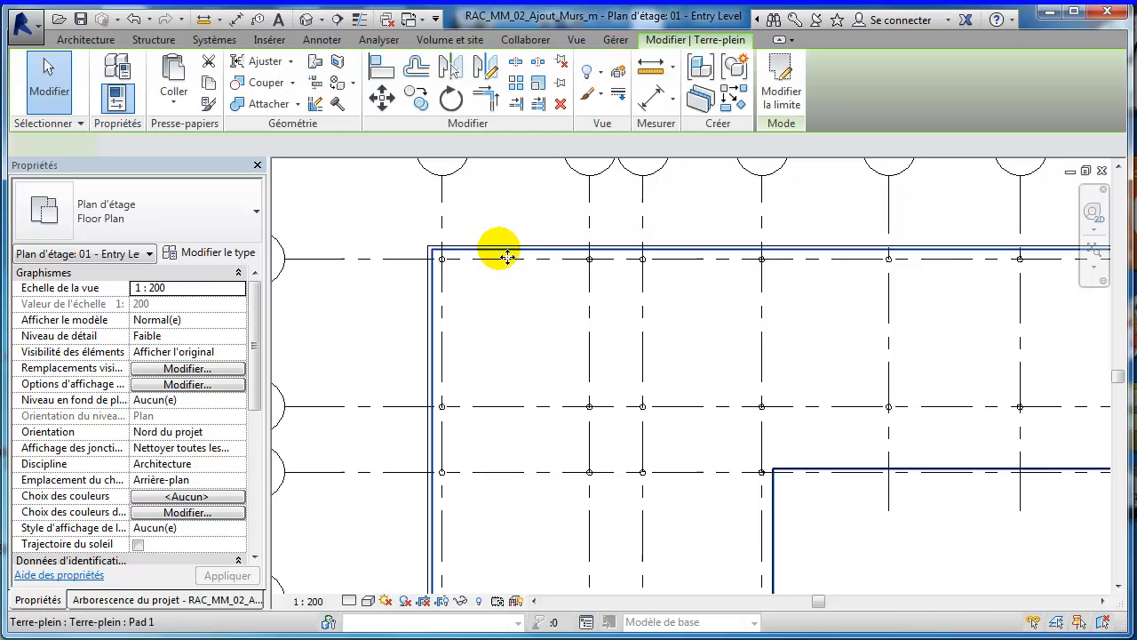
right_click(376, 203)
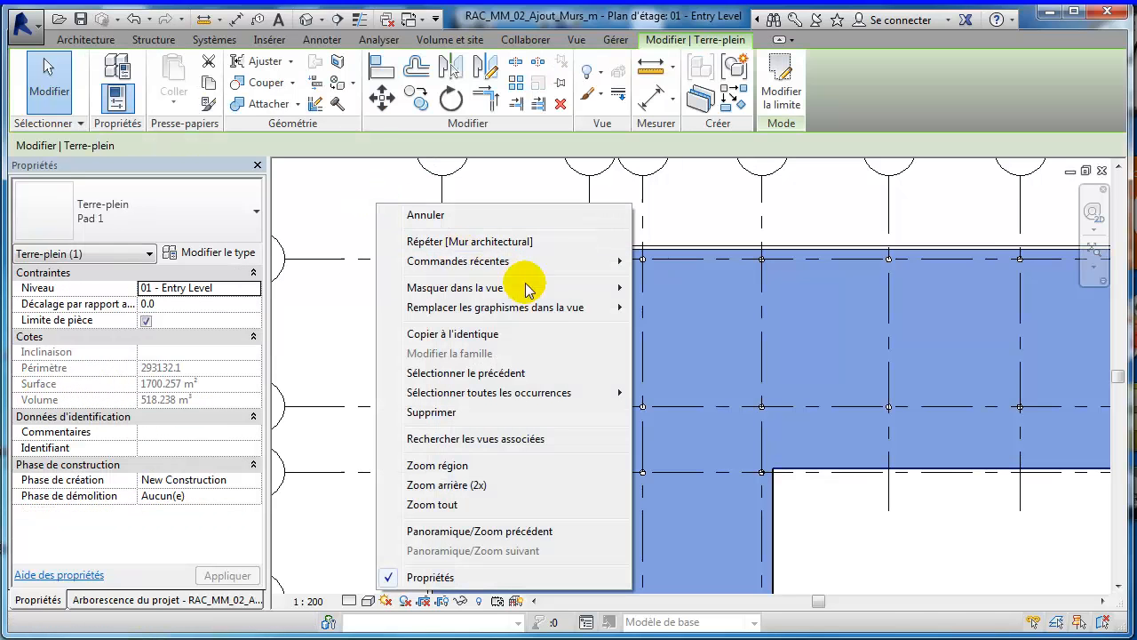
mouse_move(578, 291)
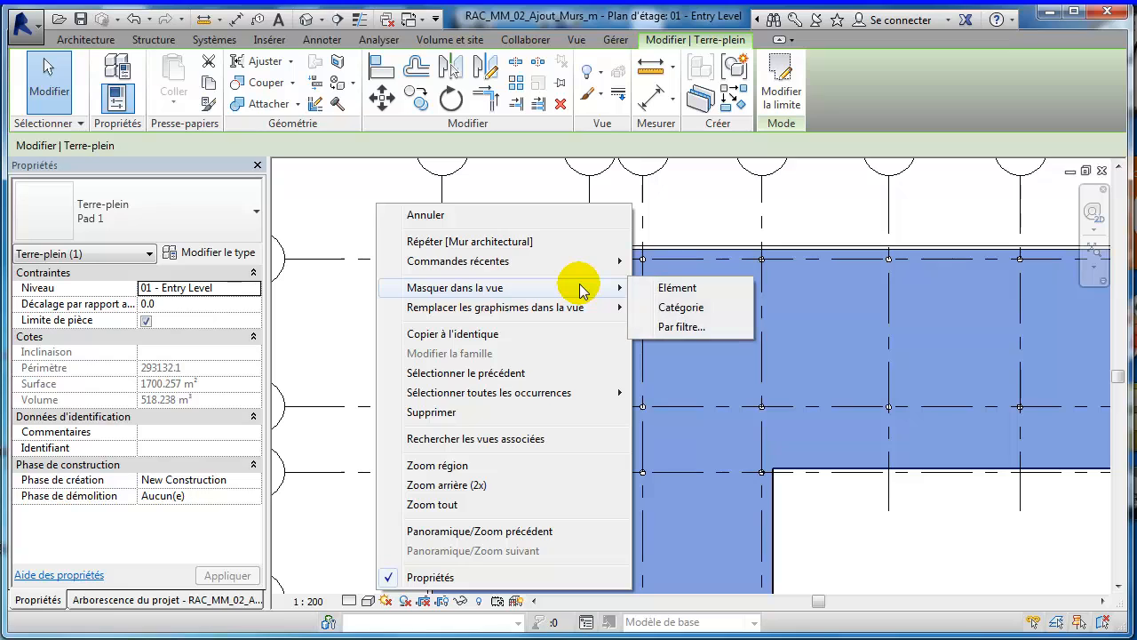
left_click(675, 309)
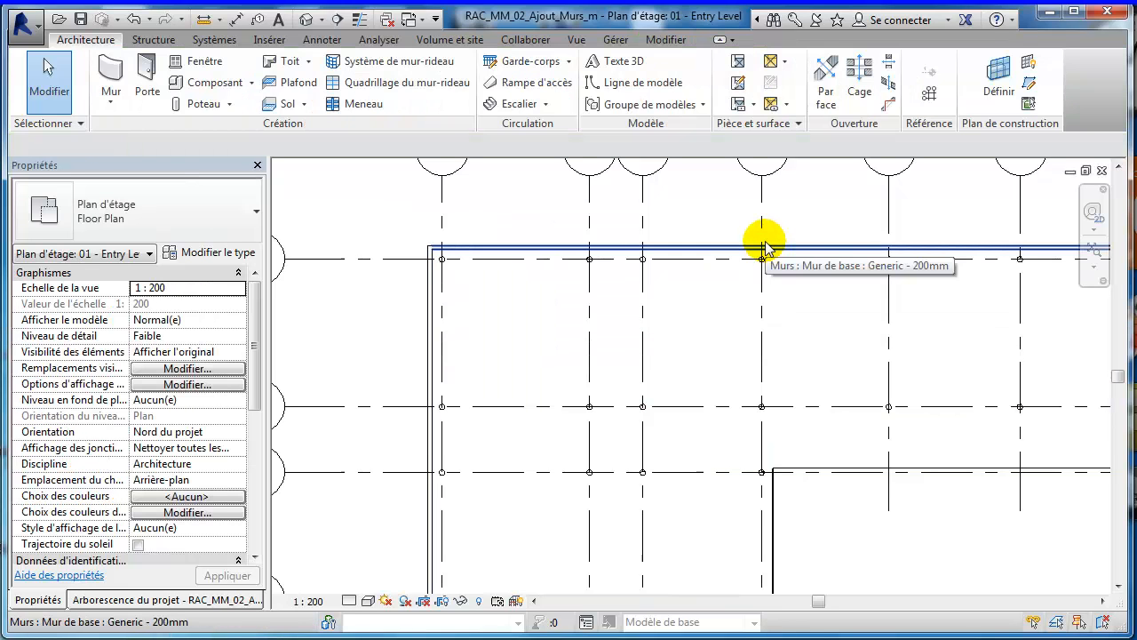
Step: Start a new architectural wall using the Interior - 138mm Partition (1-hr) type
scroll(796, 324, "down", 1)
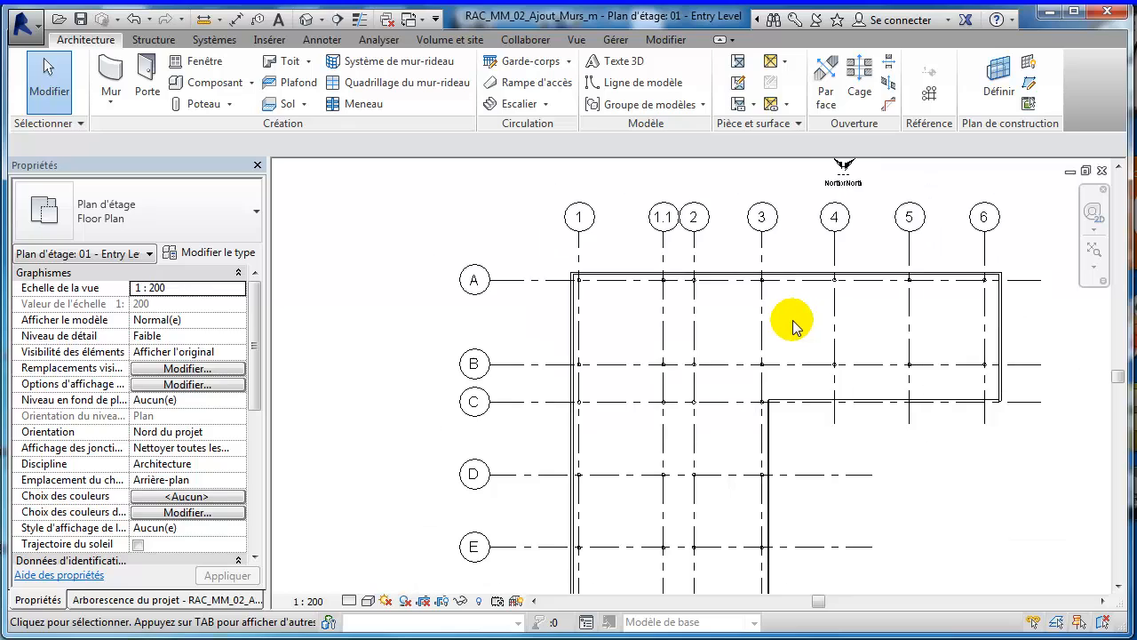
scroll(795, 325, "down", 1)
scroll(761, 300, "down", 2)
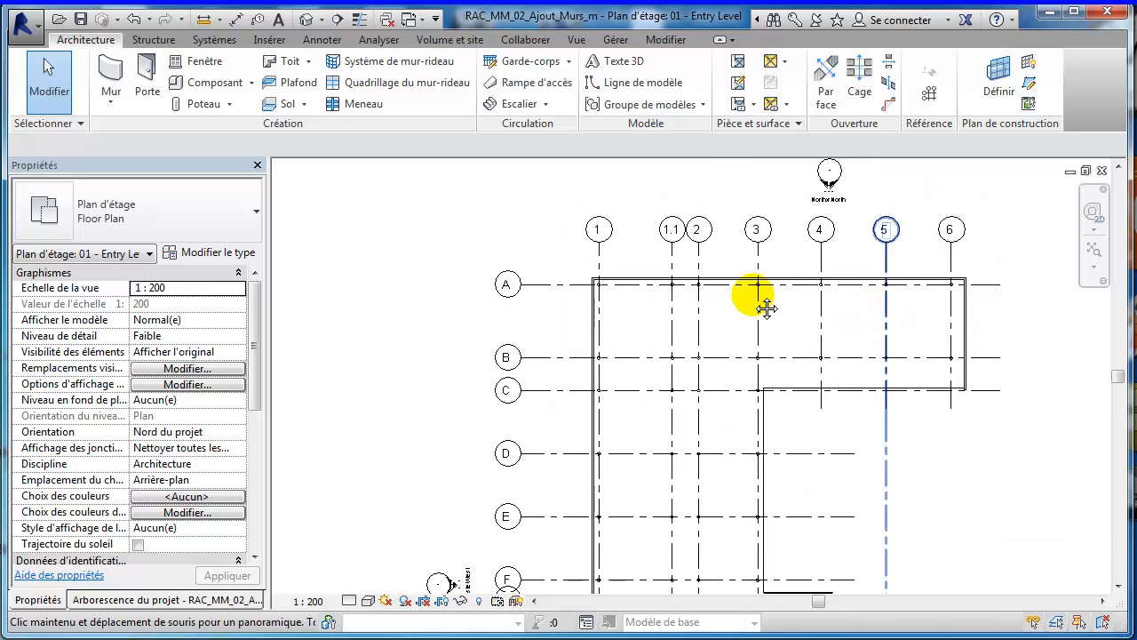
left_click(112, 73)
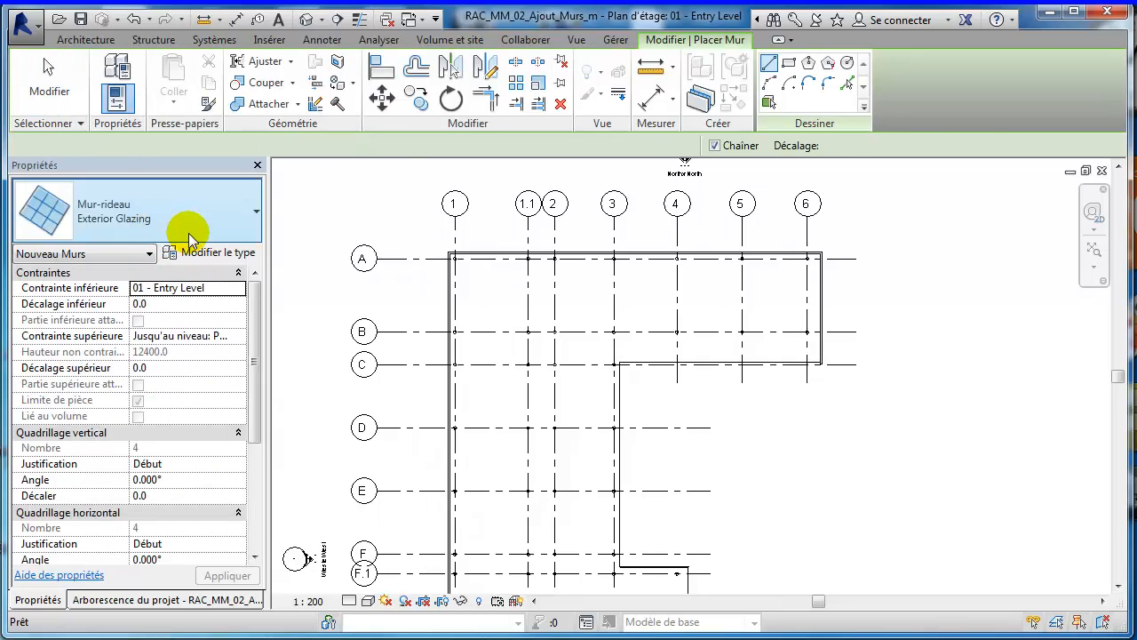
left_click(204, 222)
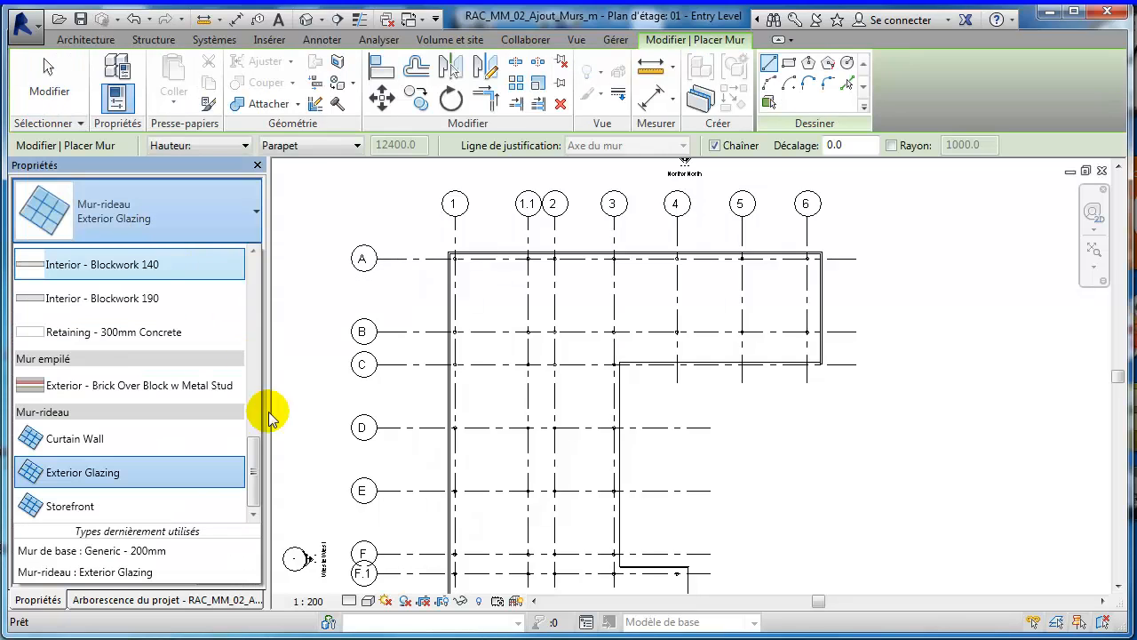
left_click_drag(255, 466, 257, 418)
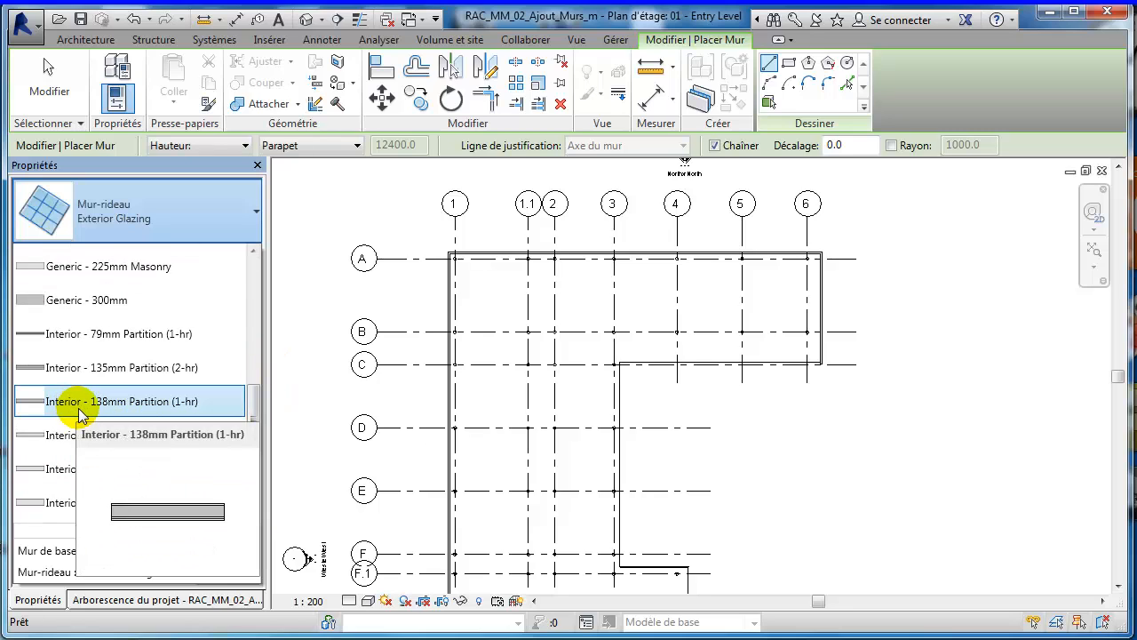
left_click(132, 402)
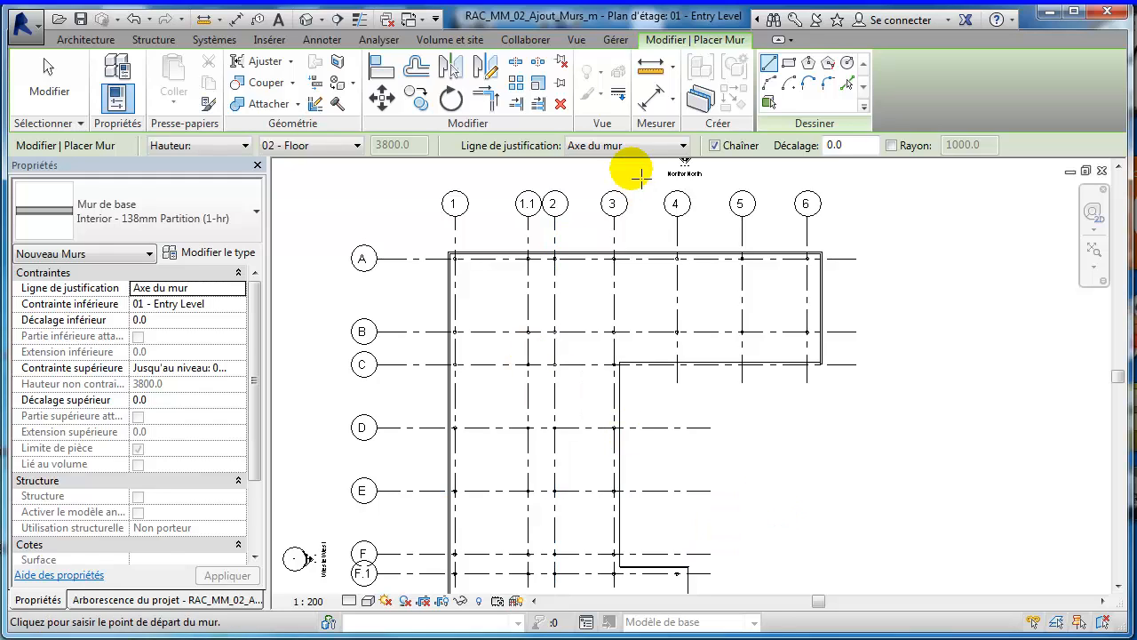
Step: Set the new wall's offset to 8350 and its location line to the exterior finish face (Nu fini: Extérieur)
left_click(861, 150)
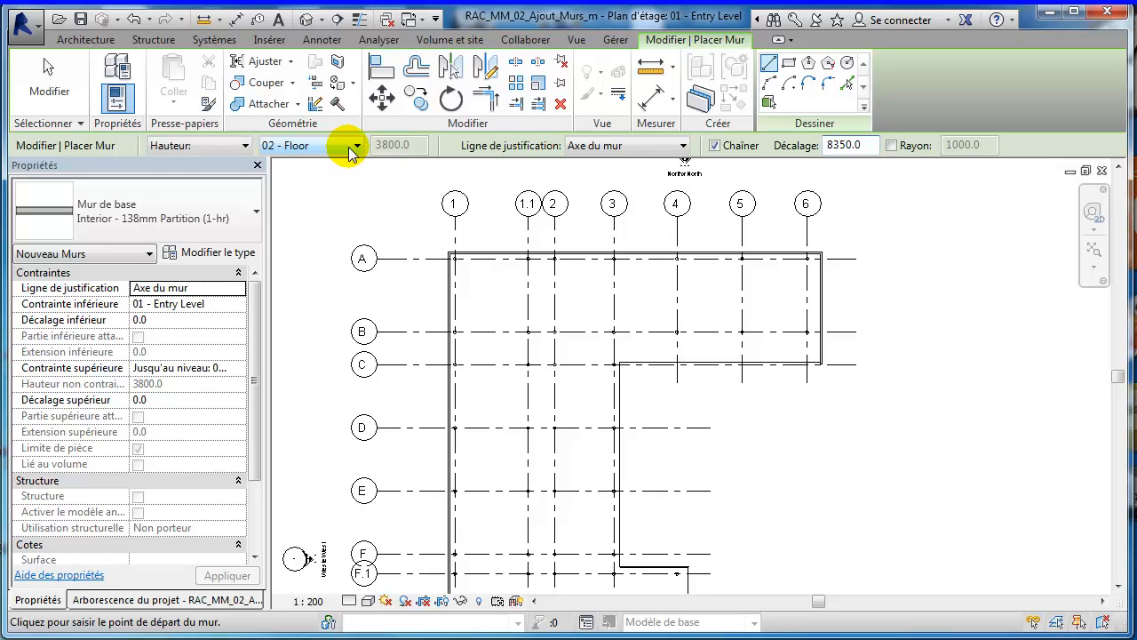
left_click(643, 149)
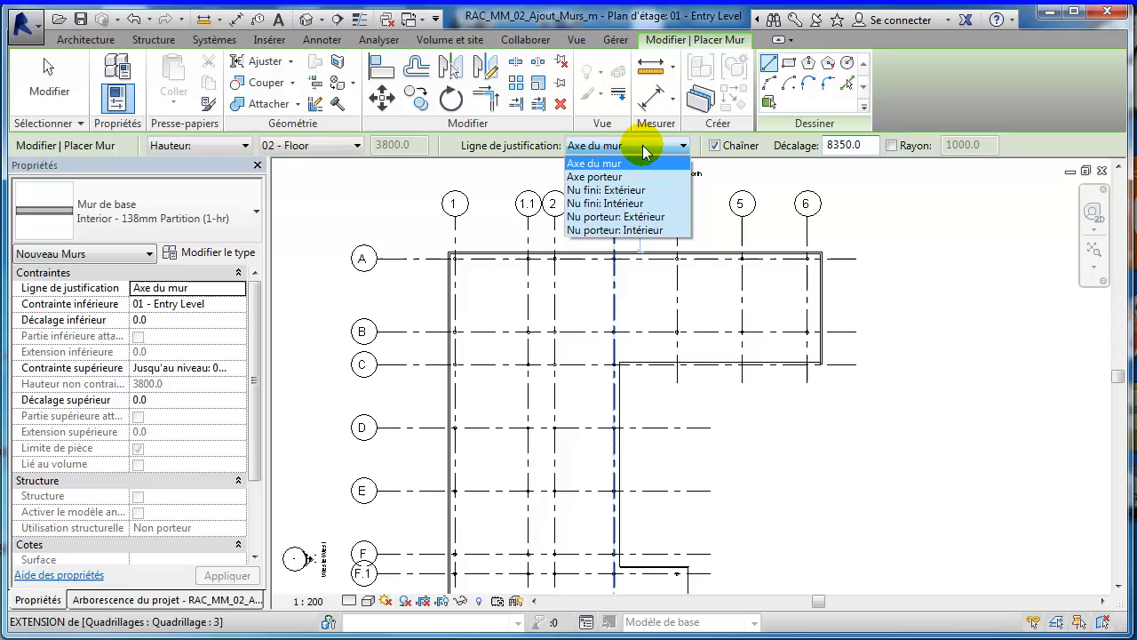
left_click(633, 190)
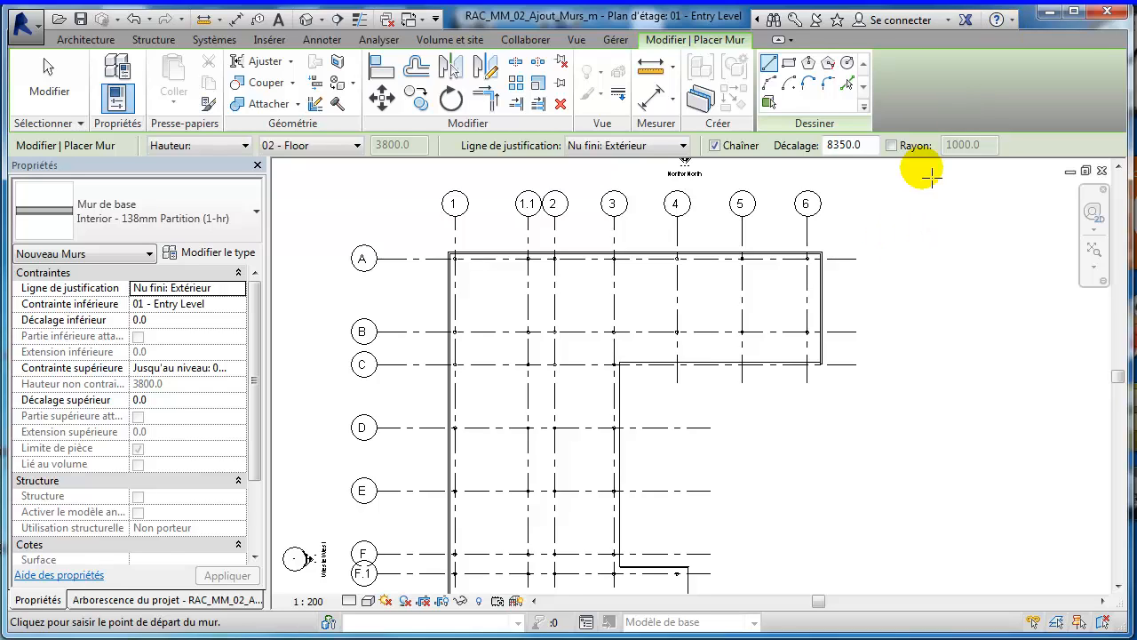
Step: Draw the first offset partition by tracing the exterior wall along grid A, from its outer corner beyond grid 6 to the outer corner at grid 1
scroll(822, 258, "up", 5)
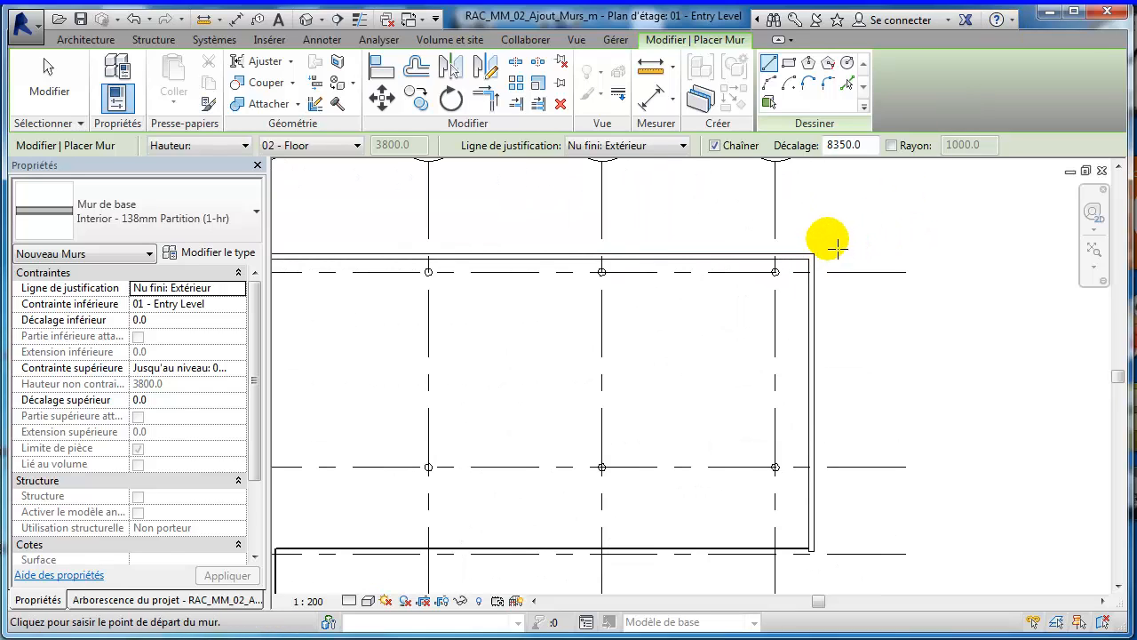
left_click(813, 256)
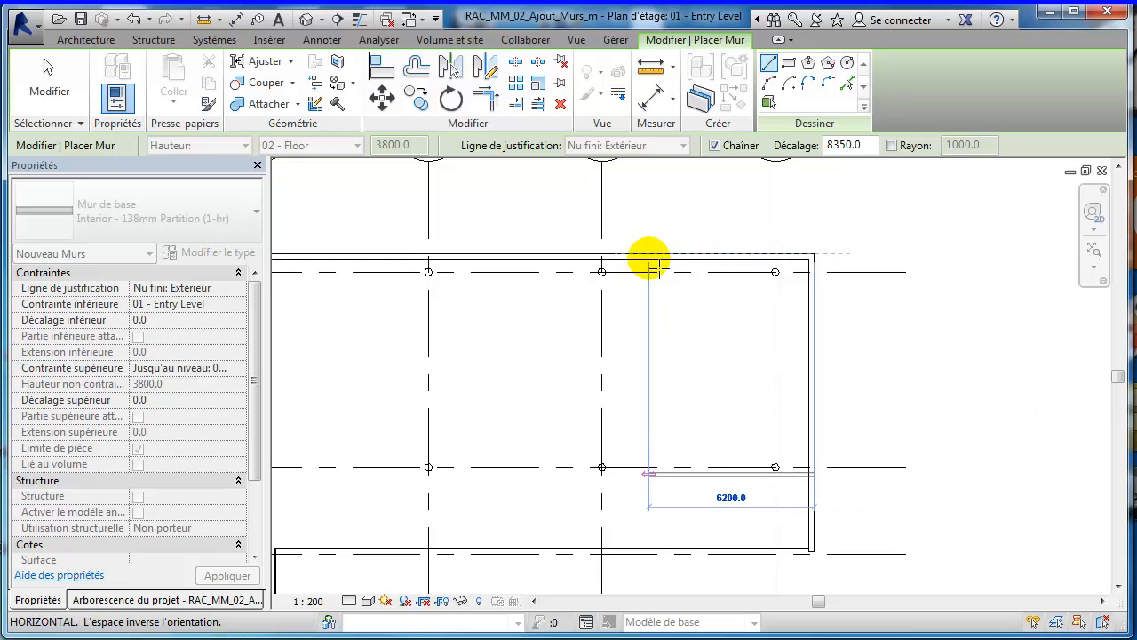
left_click(653, 267)
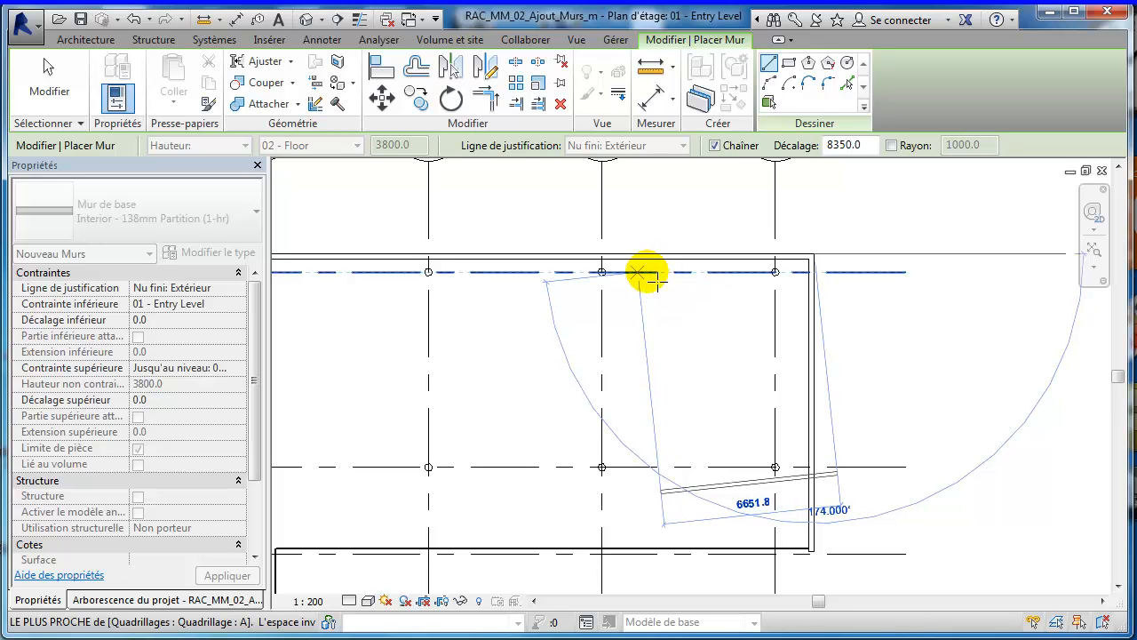
scroll(651, 275, "down", 3)
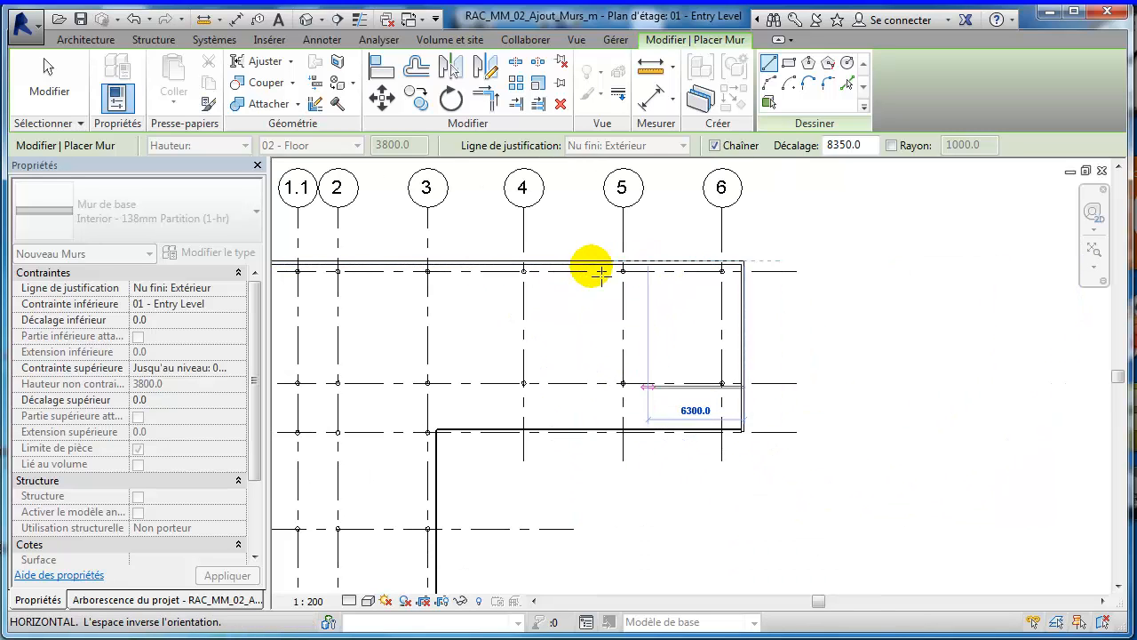
scroll(826, 279, "down", 2)
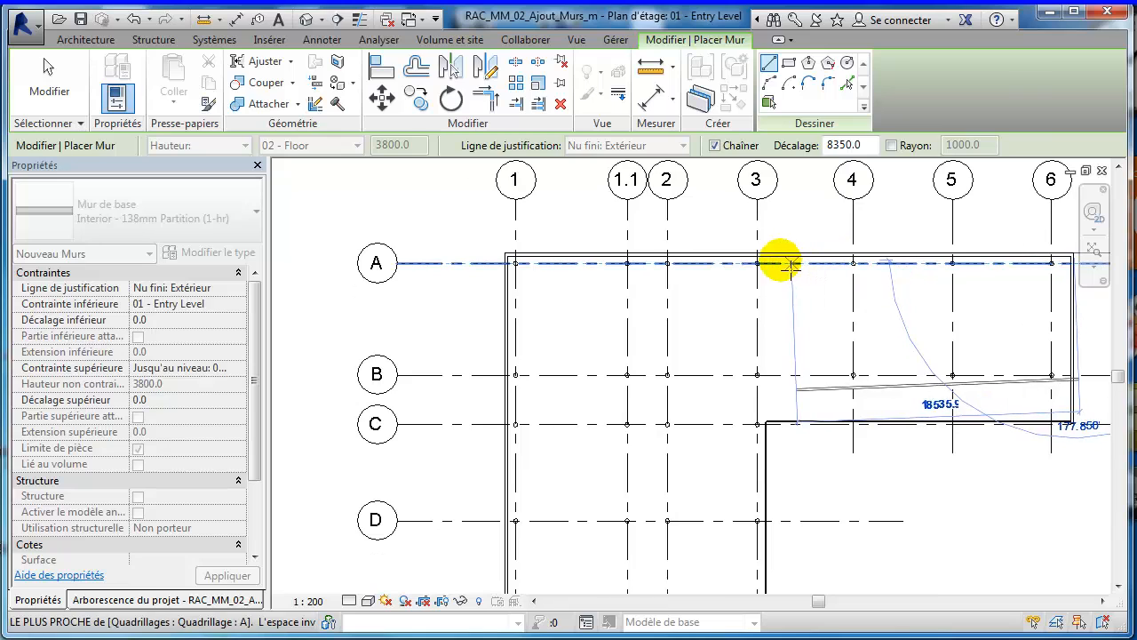
scroll(506, 258, "up", 2)
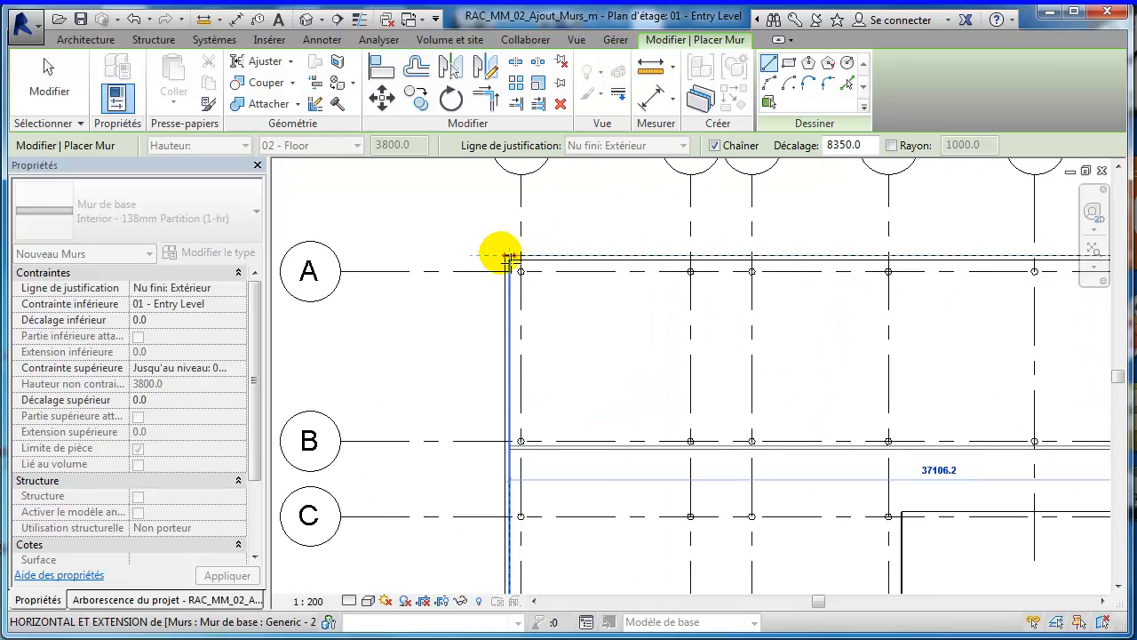
scroll(504, 256, "up", 2)
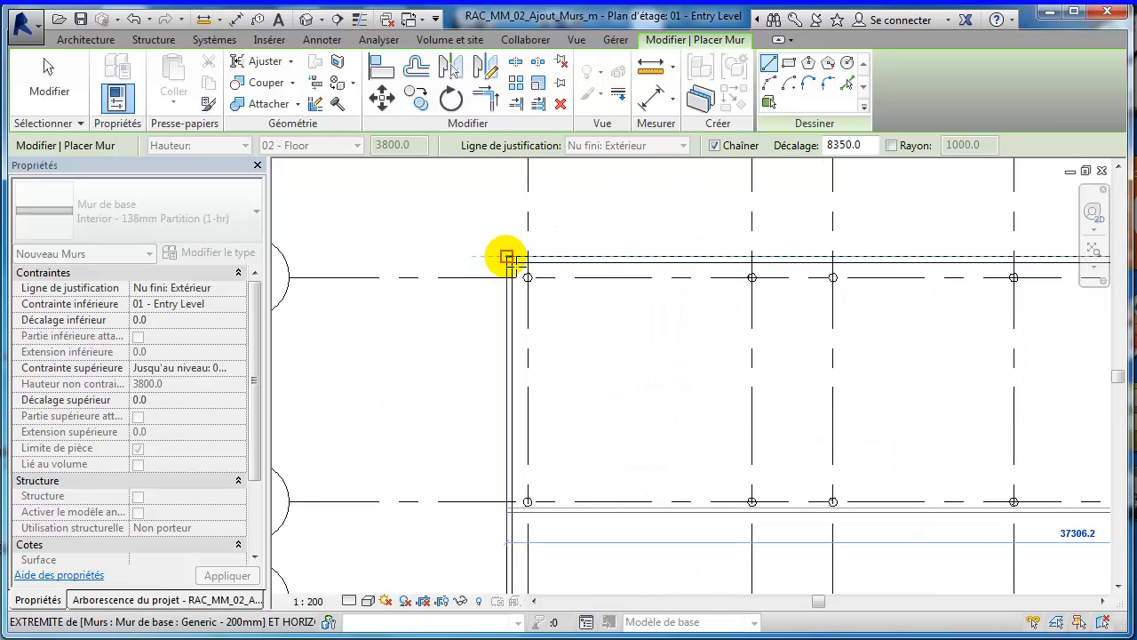
left_click(507, 258)
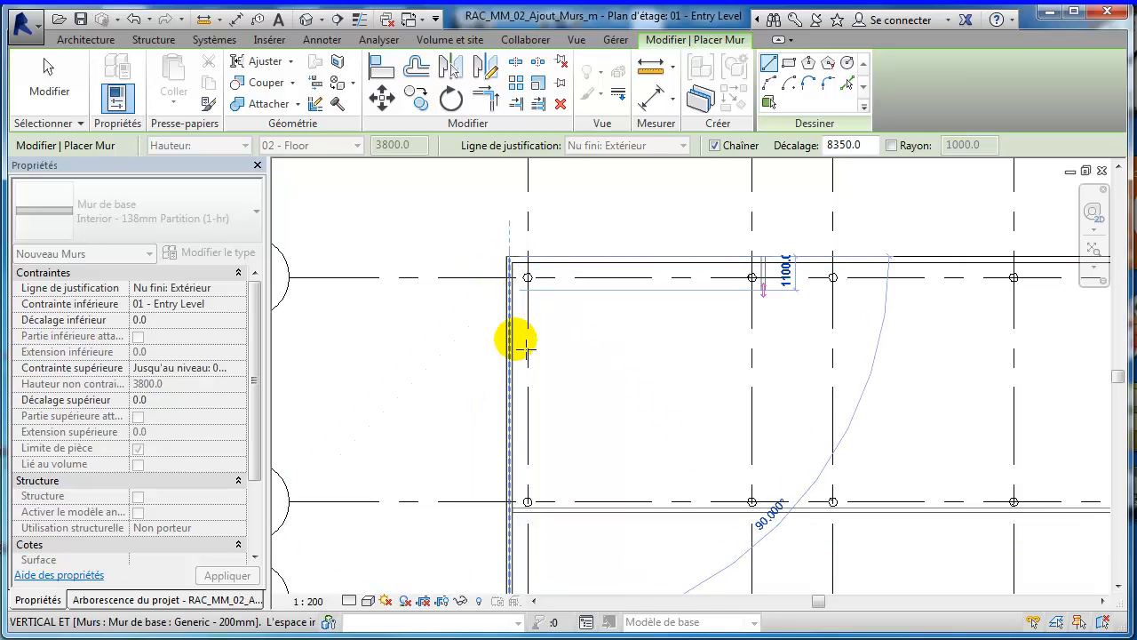
Step: Continue the partition chain along the exterior wall beside grid 1, down to the outer corner at grids 1 and J
scroll(501, 330, "down", 4)
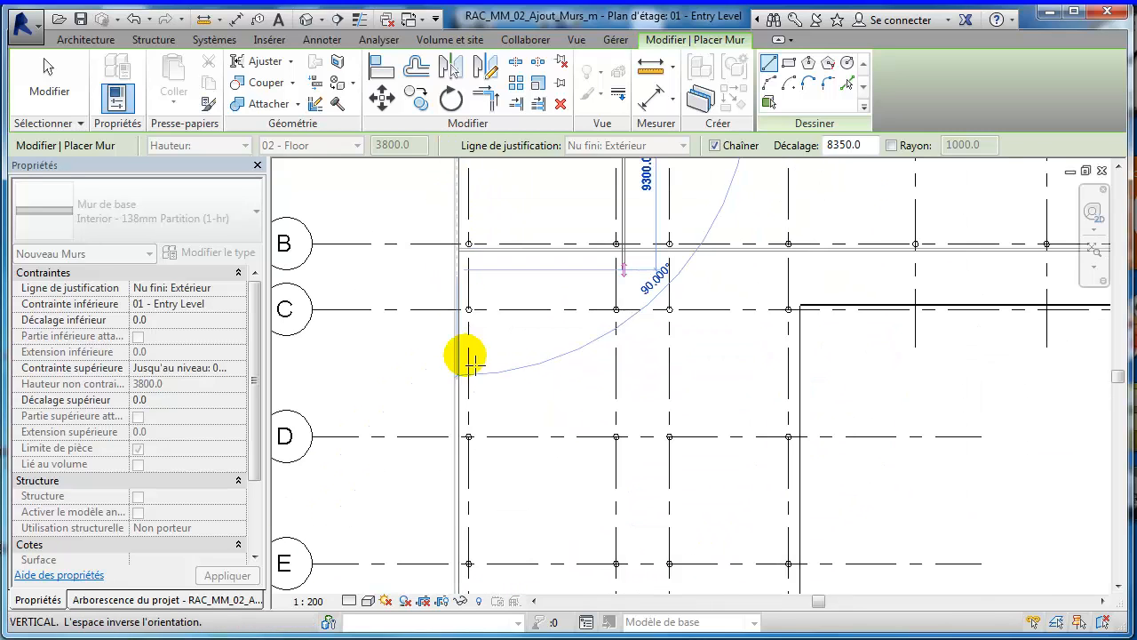
middle_click_drag(472, 189, 471, 186)
scroll(442, 429, "down", 1)
middle_click_drag(449, 430, 451, 172)
middle_click_drag(418, 370, 419, 325)
scroll(436, 322, "up", 5)
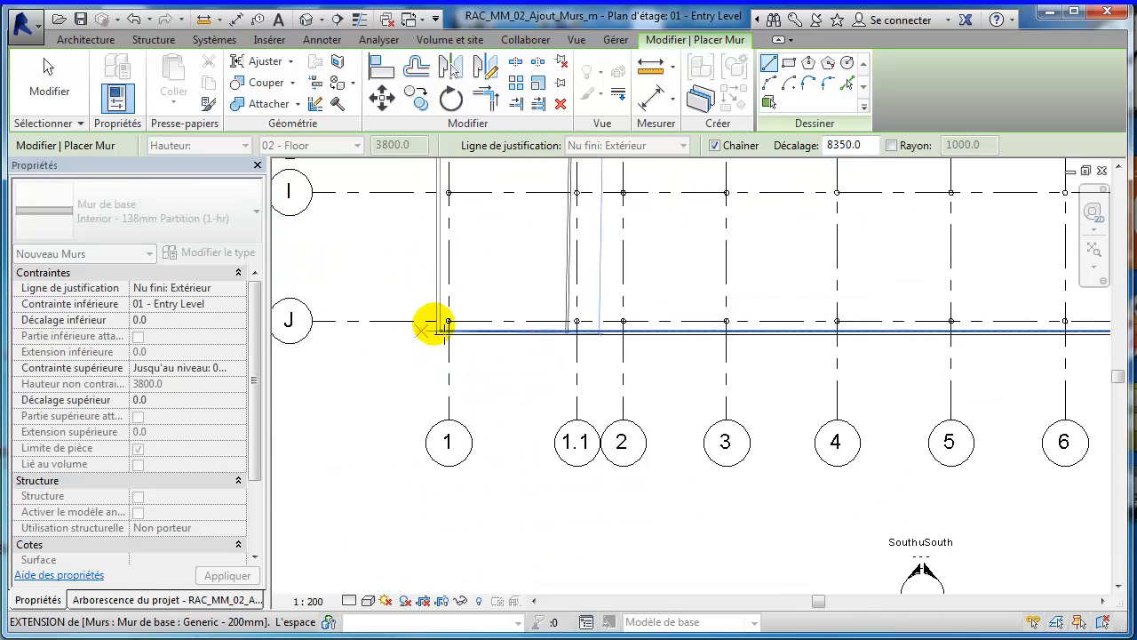
scroll(438, 321, "up", 2)
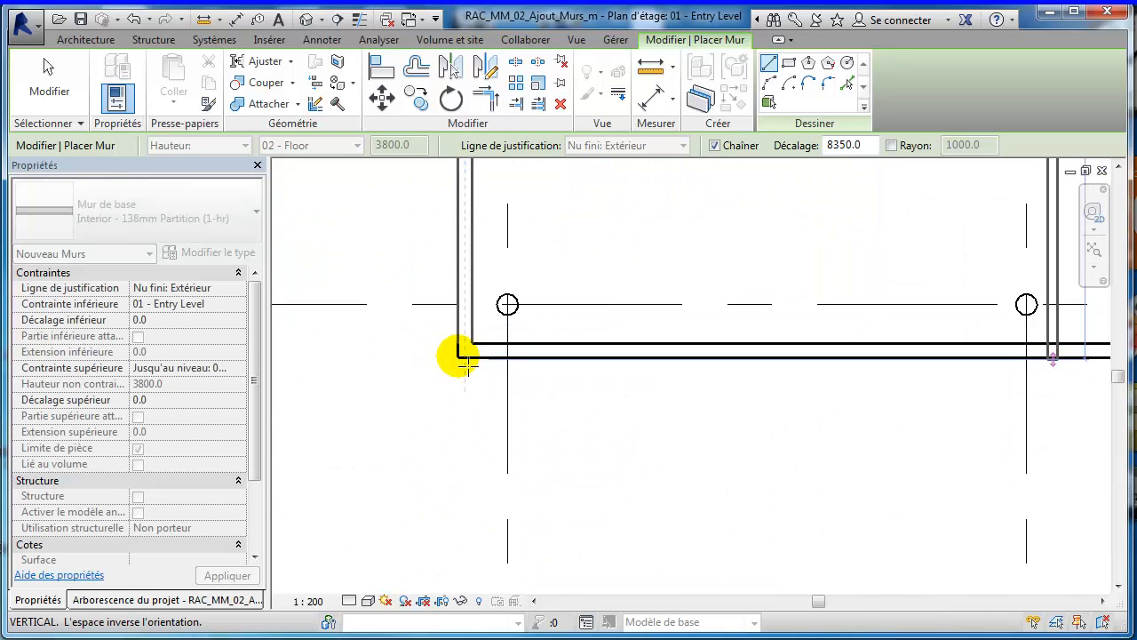
Step: Continue the partition chain along the exterior wall beside grid J, ending at the outer corner beyond grid 10
scroll(694, 302, "down", 3)
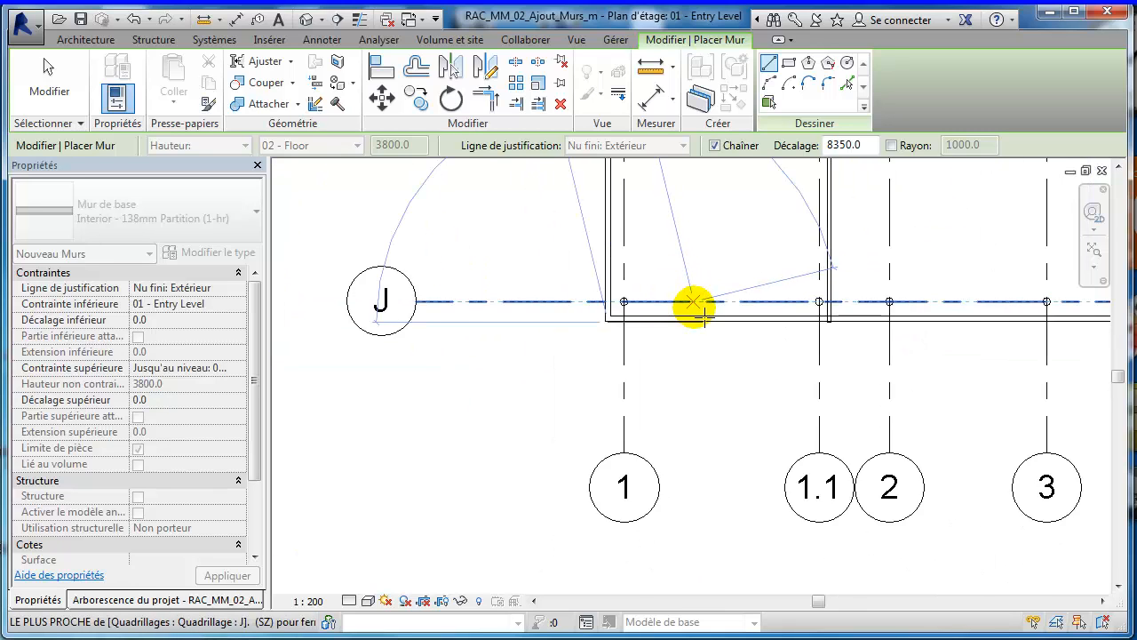
scroll(694, 305, "down", 3)
middle_click_drag(679, 306, 413, 383)
scroll(603, 286, "down", 1)
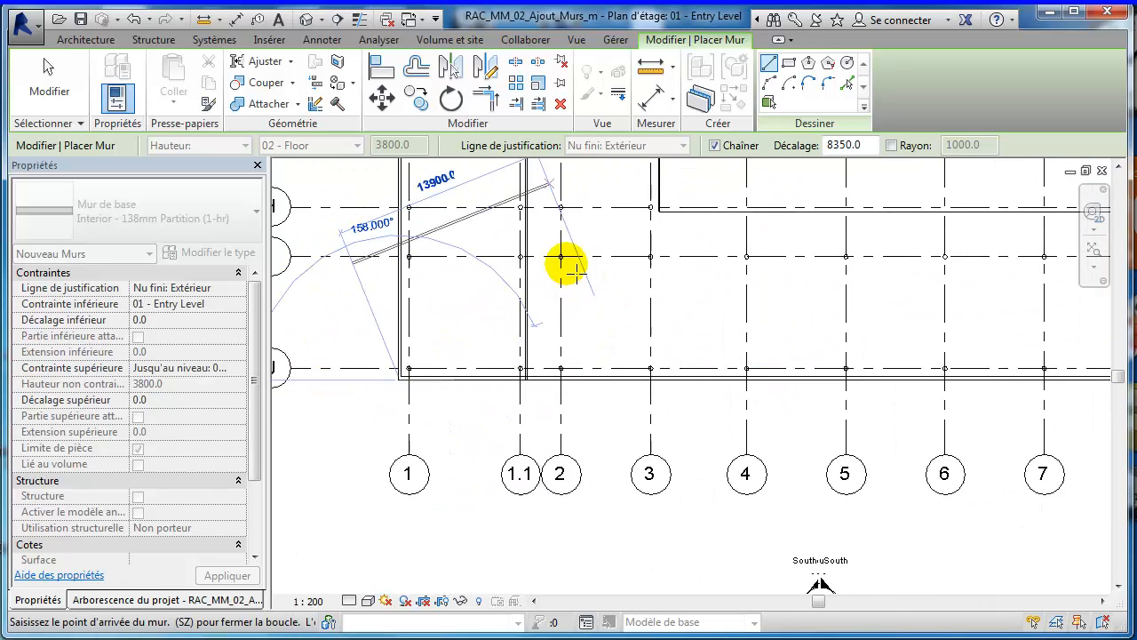
scroll(578, 277, "down", 1)
middle_click_drag(580, 279, 580, 462)
mouse_move(595, 280)
middle_mouse_down()
mouse_move(591, 395)
mouse_move(571, 469)
middle_mouse_up()
mouse_move(563, 228)
middle_mouse_down()
mouse_move(587, 330)
mouse_move(553, 188)
middle_mouse_up()
scroll(528, 300, "down", 1)
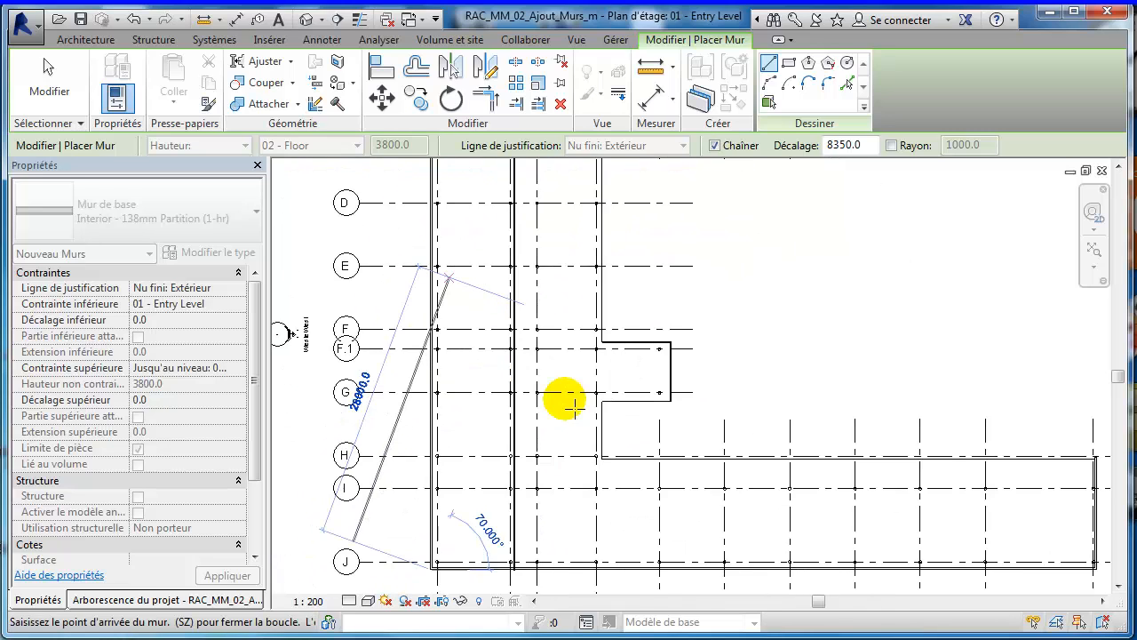
scroll(579, 402, "down", 1)
middle_click_drag(579, 400, 524, 244)
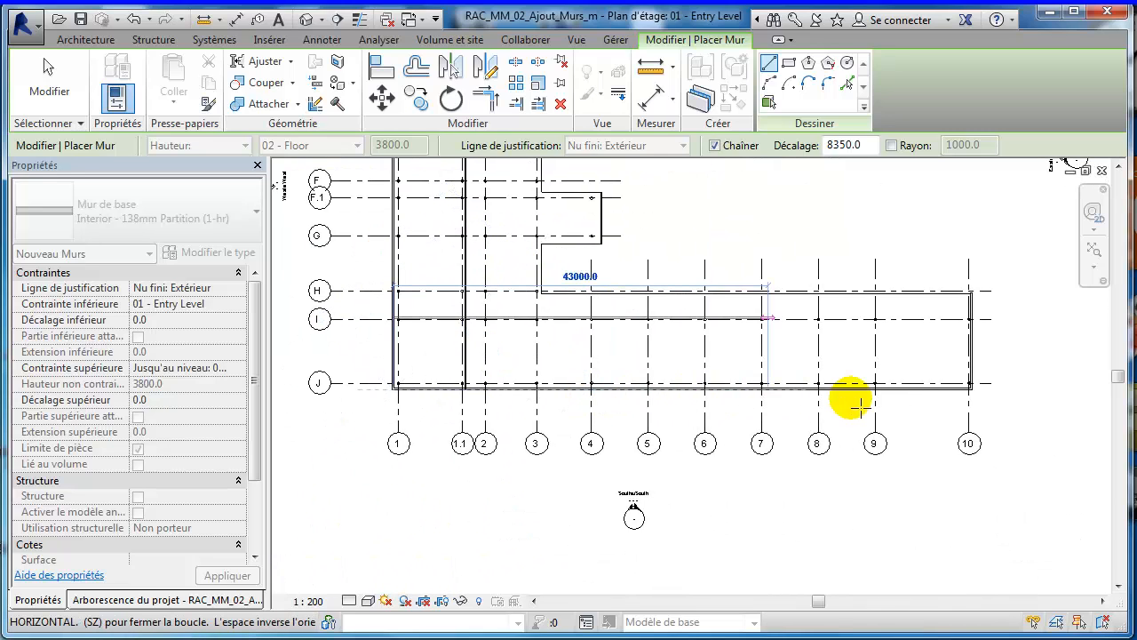
scroll(943, 400, "up", 4)
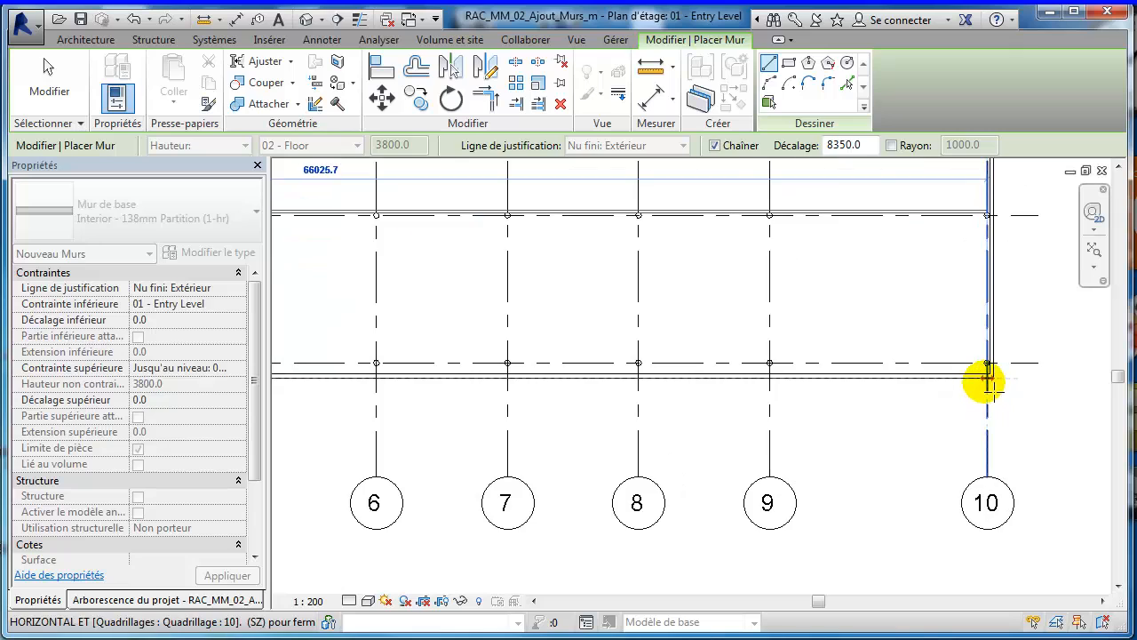
scroll(988, 380, "up", 2)
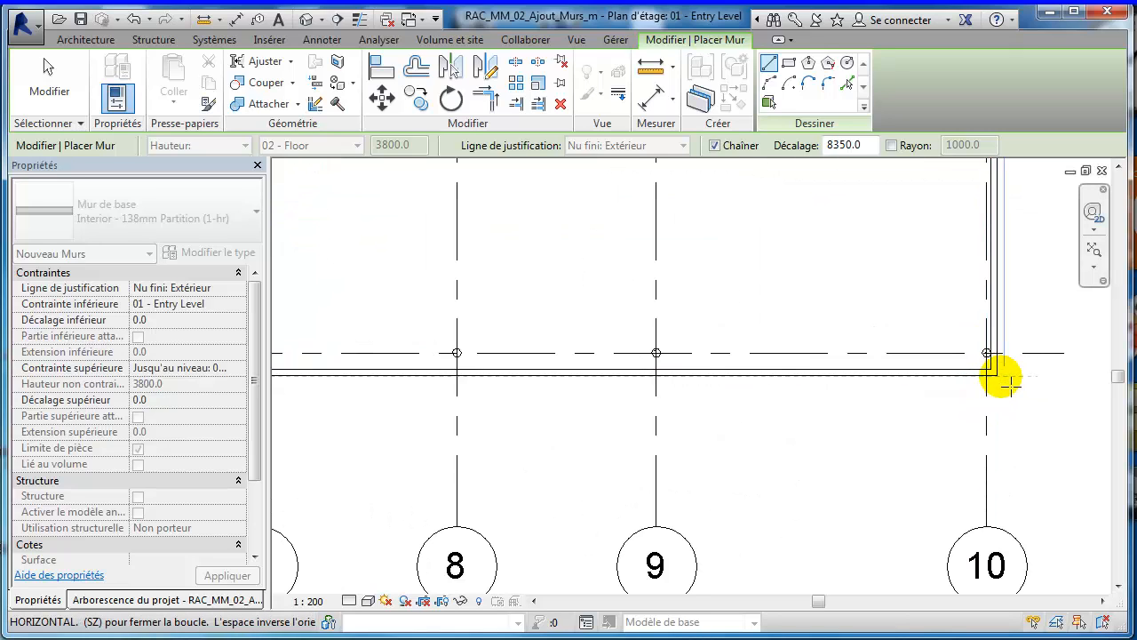
left_click(995, 376)
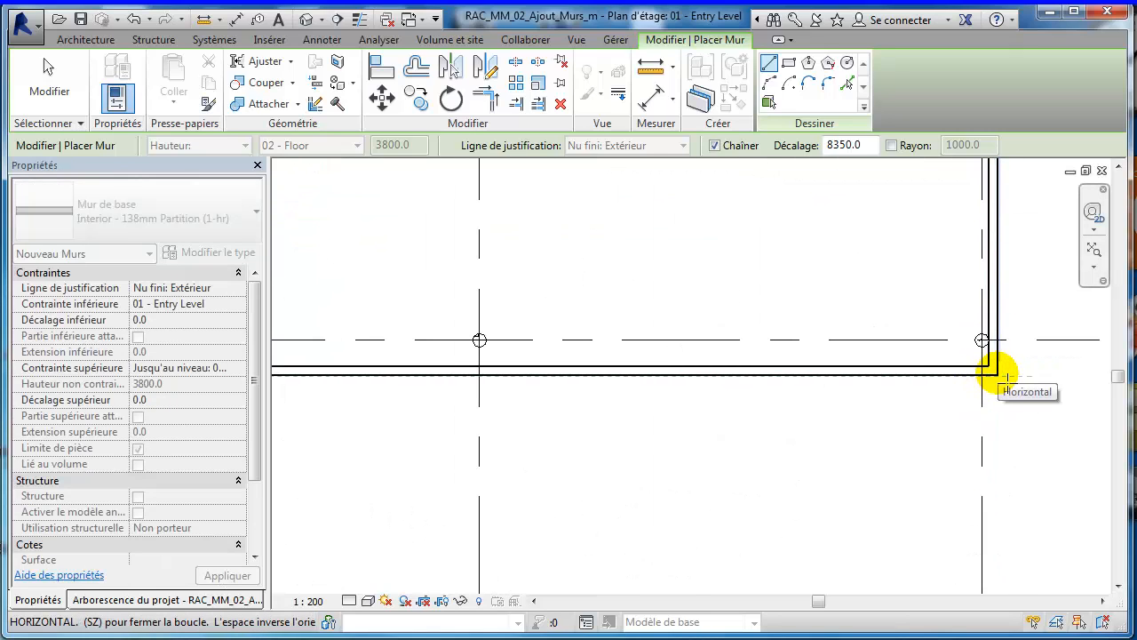
scroll(995, 378, "up", 1)
scroll(1008, 405, "down", 2)
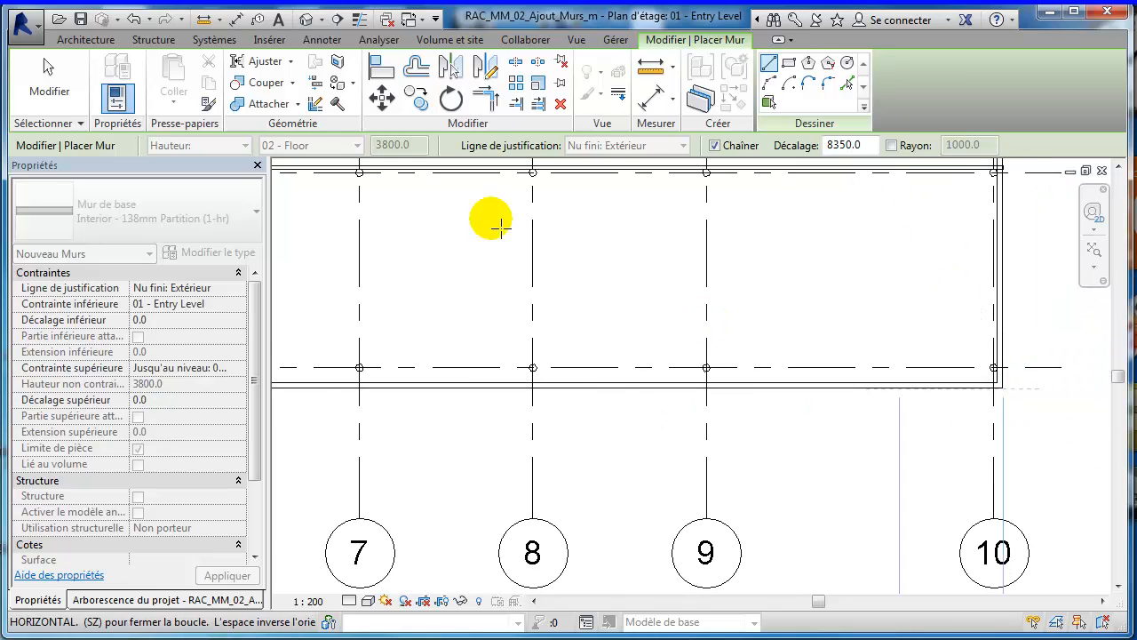
Step: Trim the end of the partition along grid I back to the exterior wall beside grid 10, and display thin lines
left_click(49, 78)
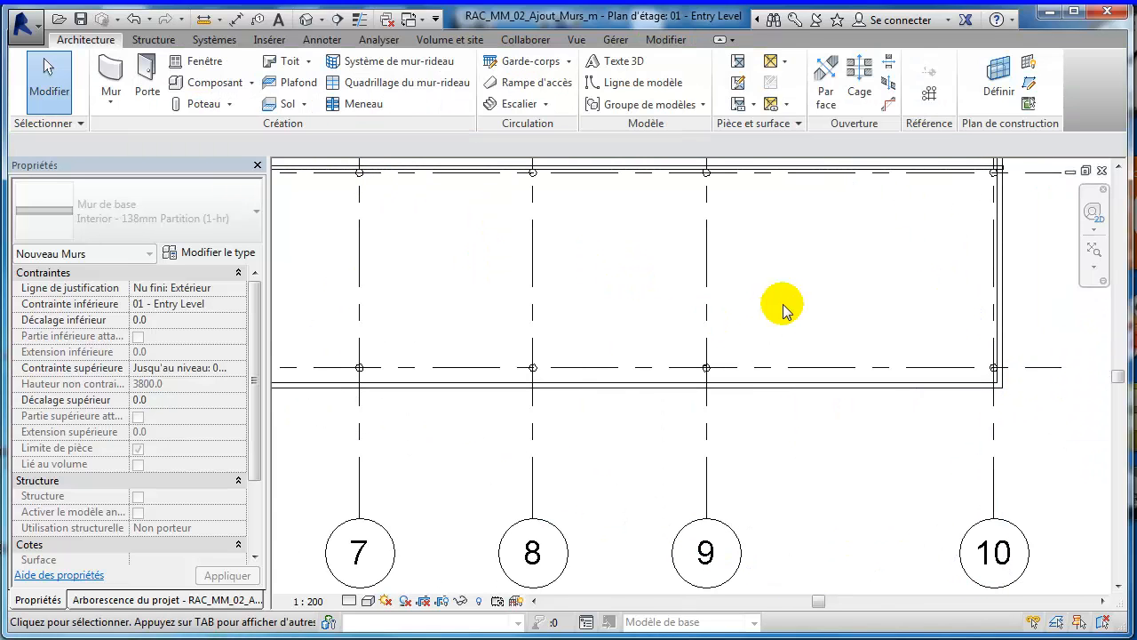
scroll(789, 302, "down", 1)
middle_click_drag(805, 295, 713, 389)
scroll(840, 313, "up", 2)
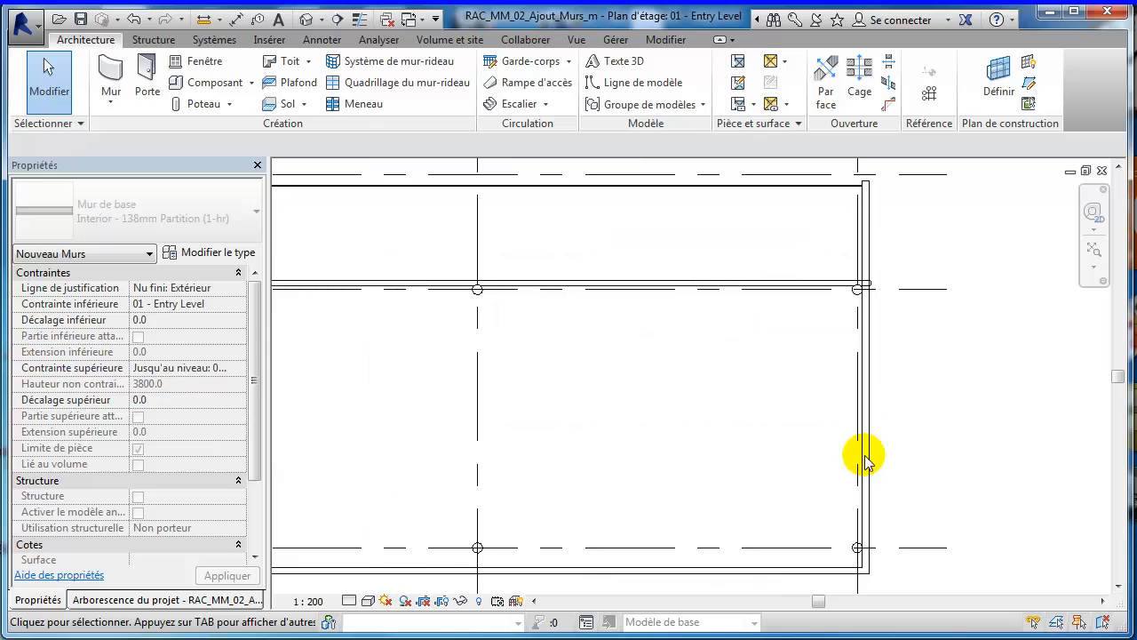
scroll(870, 267, "up", 4)
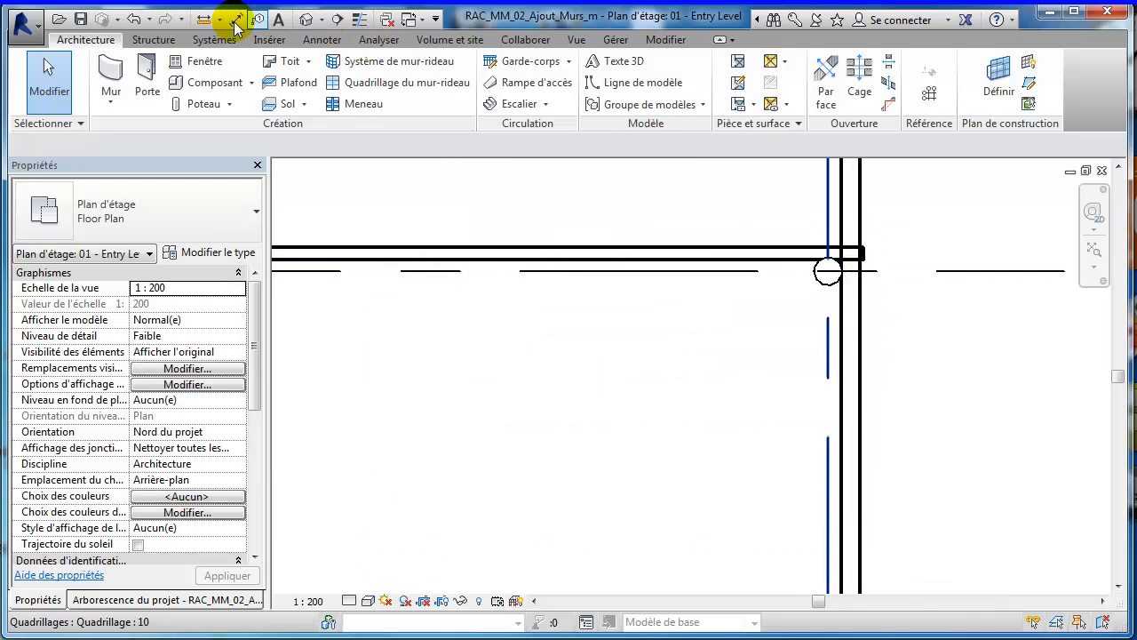
left_click(665, 39)
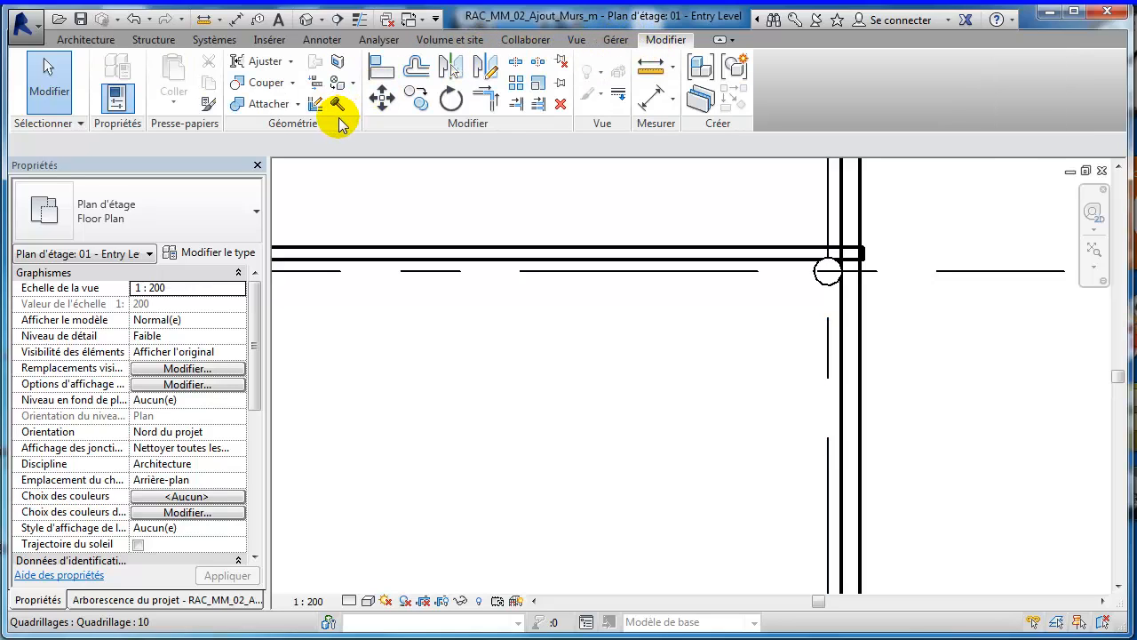
left_click(515, 104)
left_click(851, 350)
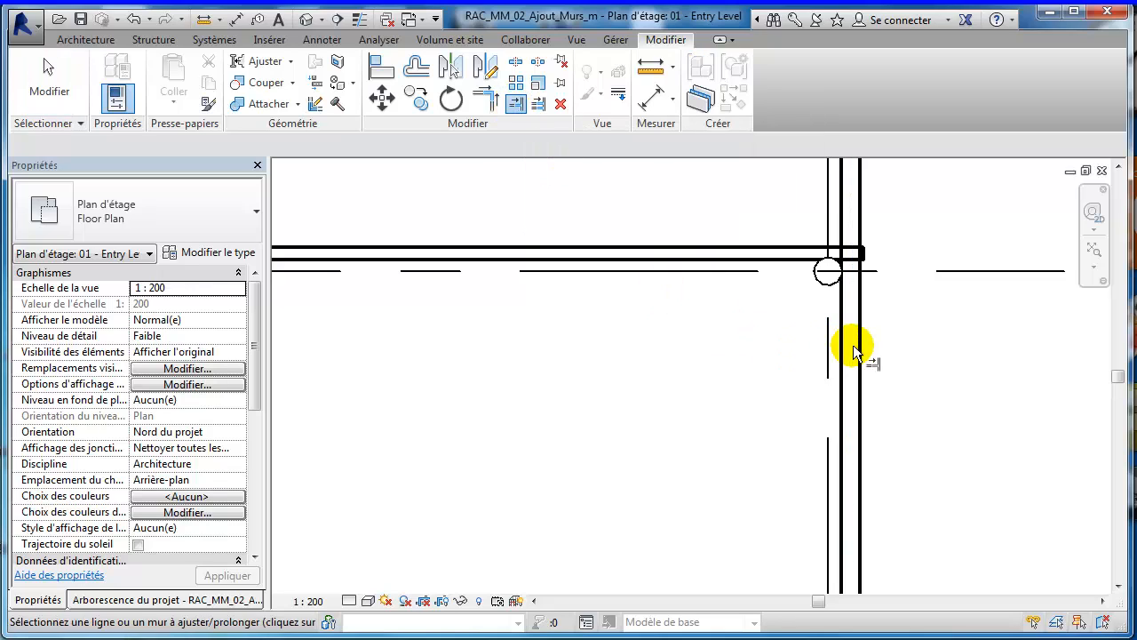
left_click(753, 252)
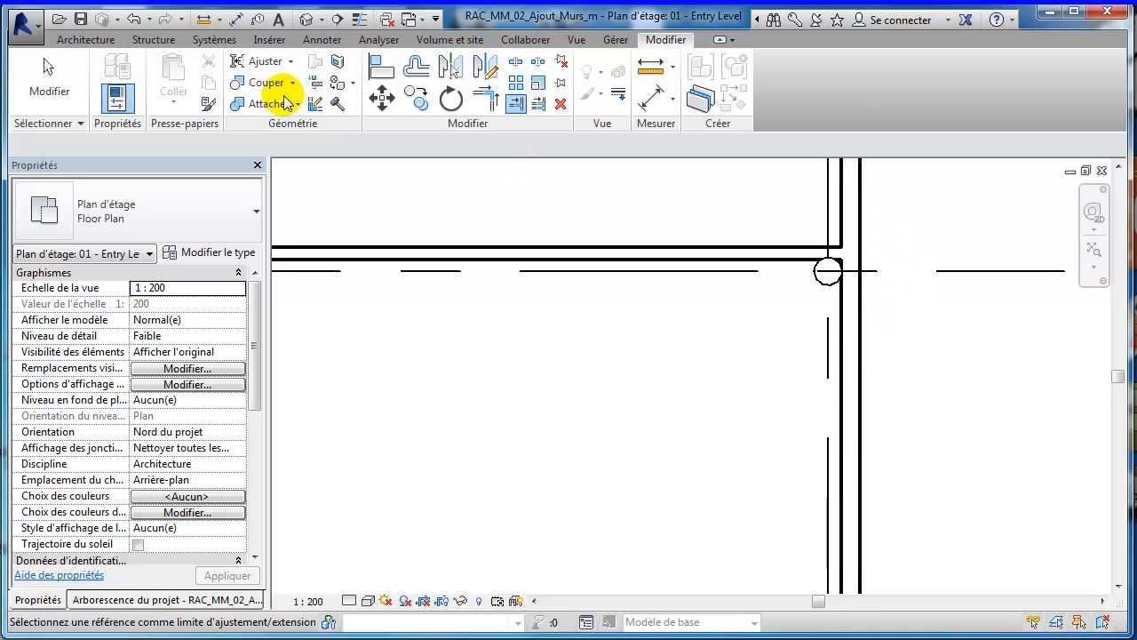
left_click(49, 71)
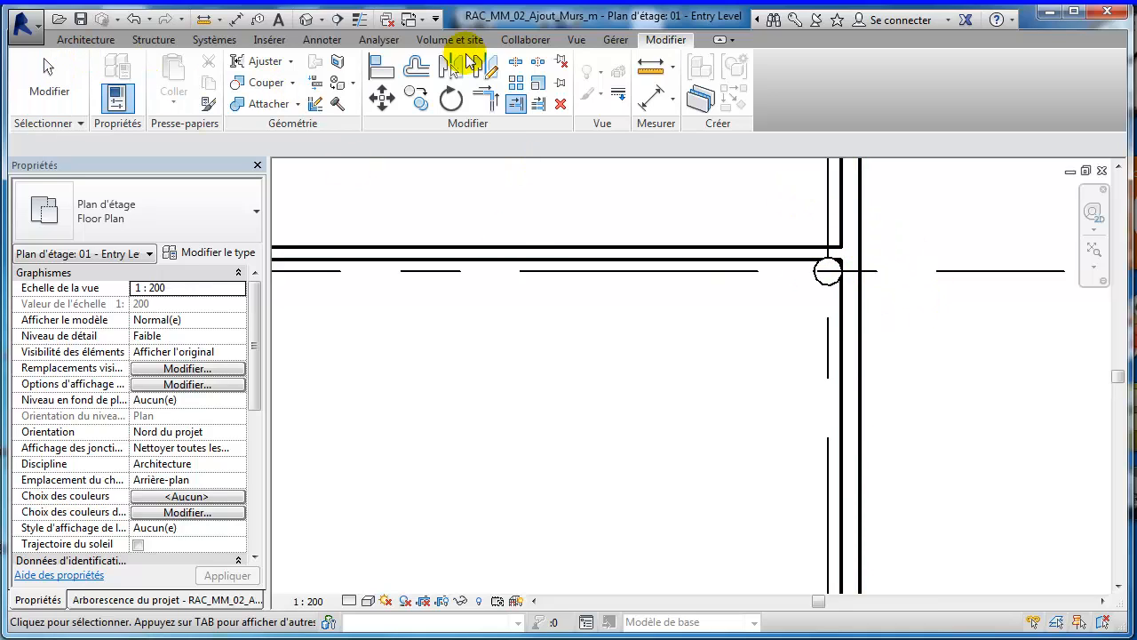
left_click(360, 20)
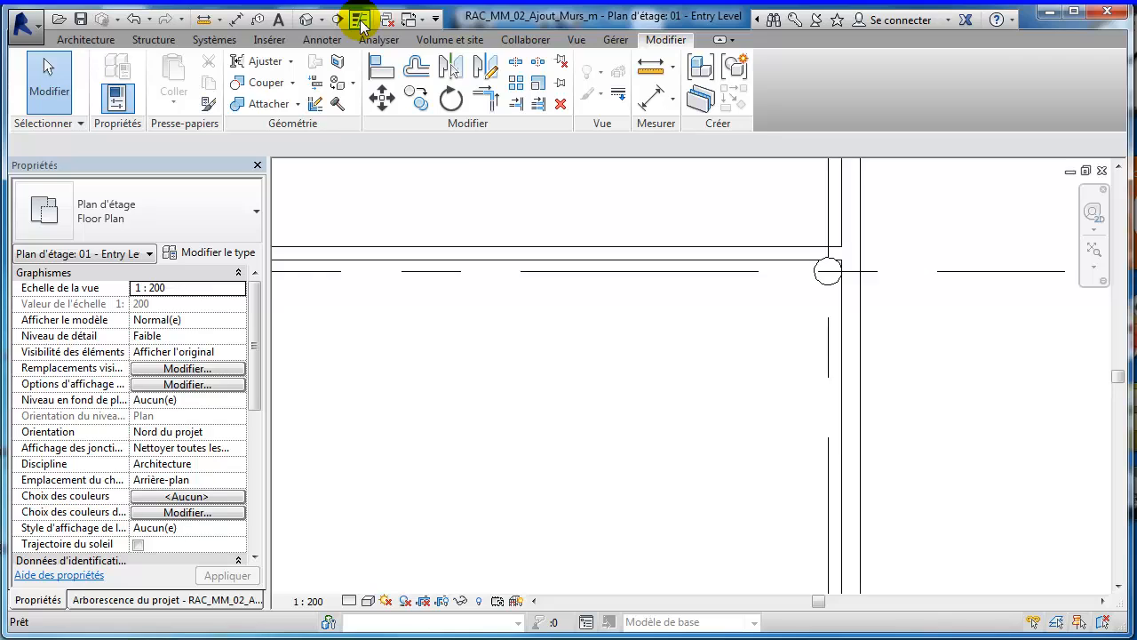
Step: Add an aligned dimension beyond grid 6 from the outer face of the grid A exterior wall to the partition along grid B
middle_click_drag(728, 267, 907, 377)
middle_click_drag(788, 296, 542, 369)
middle_click_drag(612, 325, 610, 325)
scroll(611, 325, "up", 3)
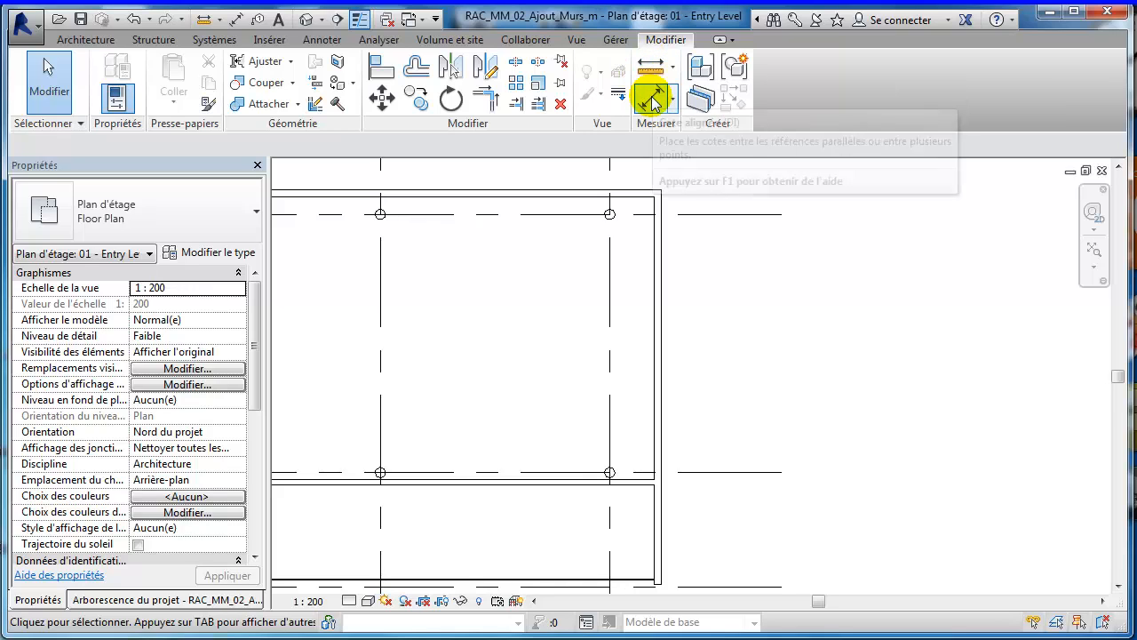
left_click(651, 70)
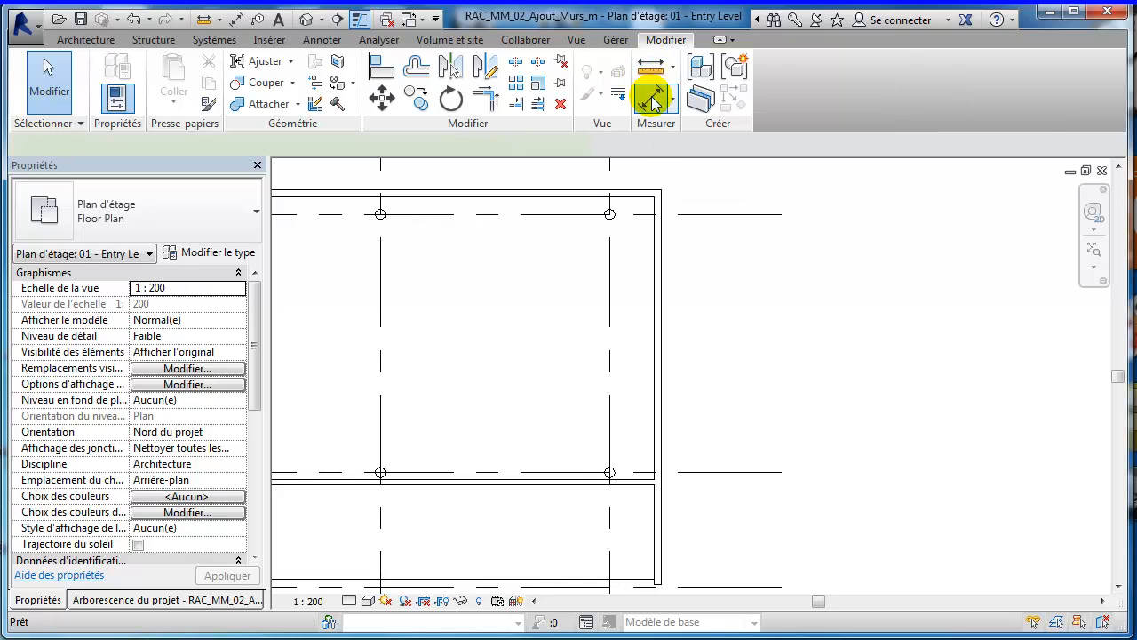
left_click(651, 194)
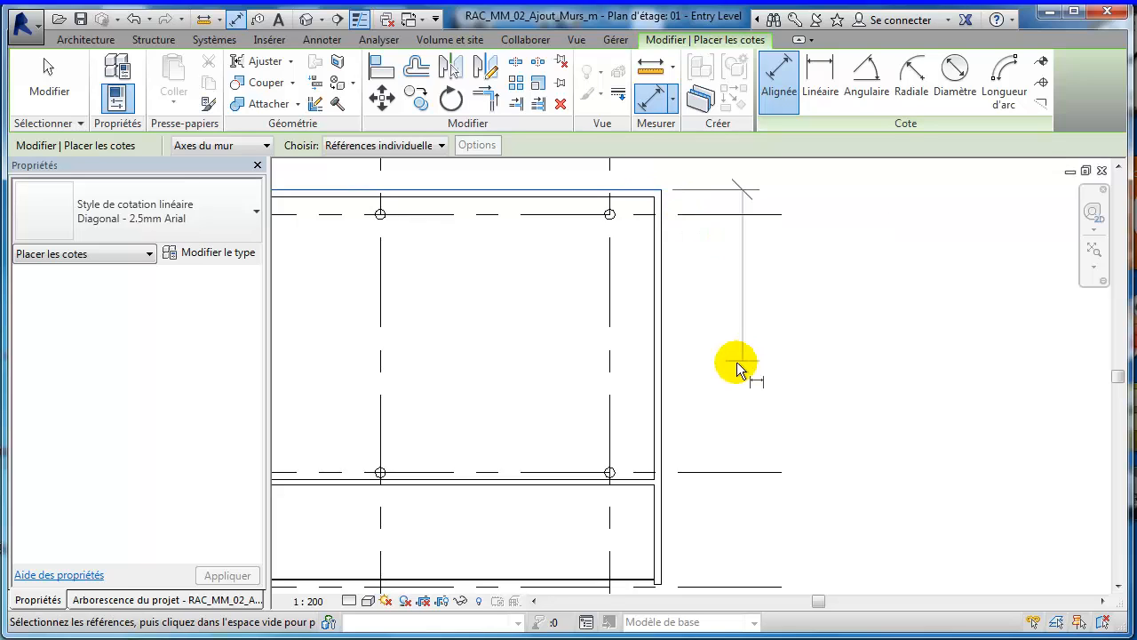
left_click(642, 485)
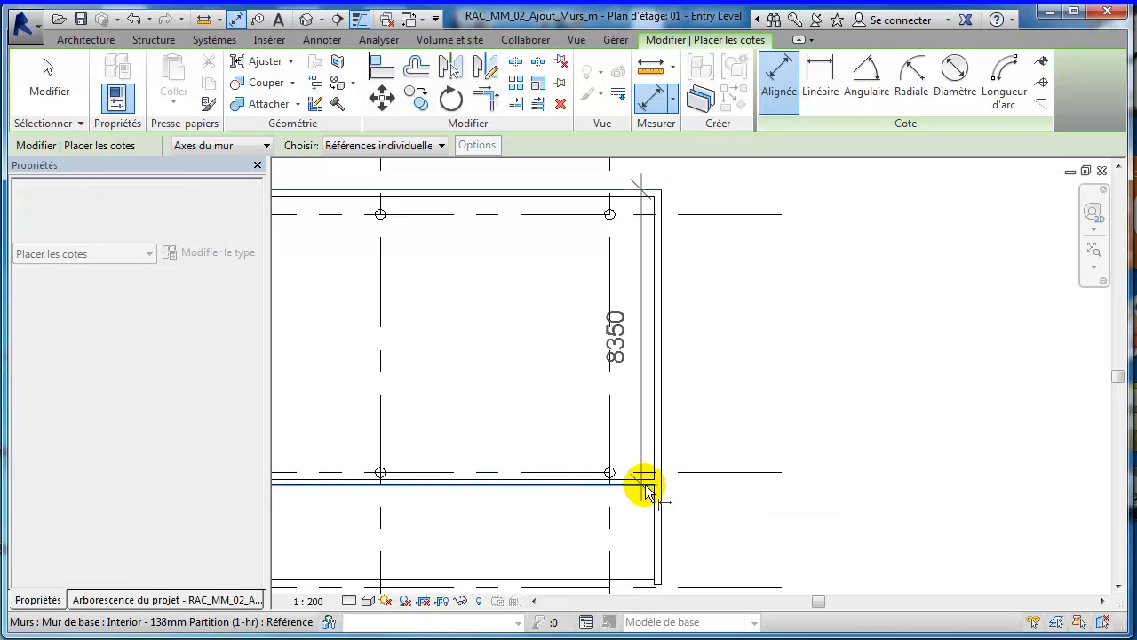
left_click(726, 405)
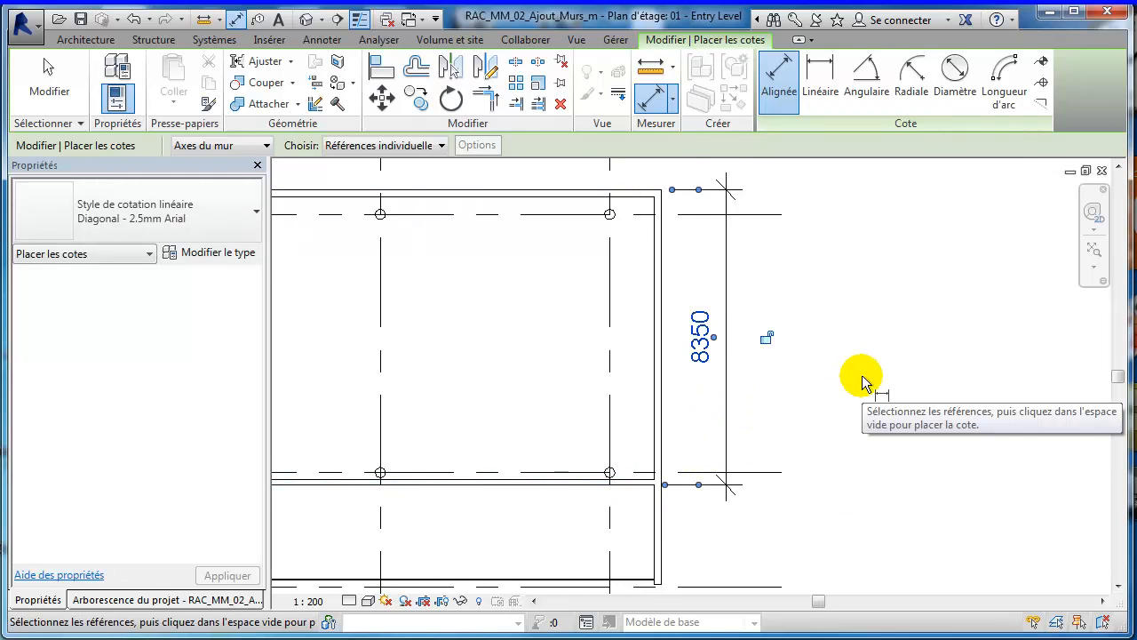
Step: Add an aligned dimension beyond grid 10 between the outer face of the grid J exterior wall and the partition along grid I
scroll(804, 366, "down", 4)
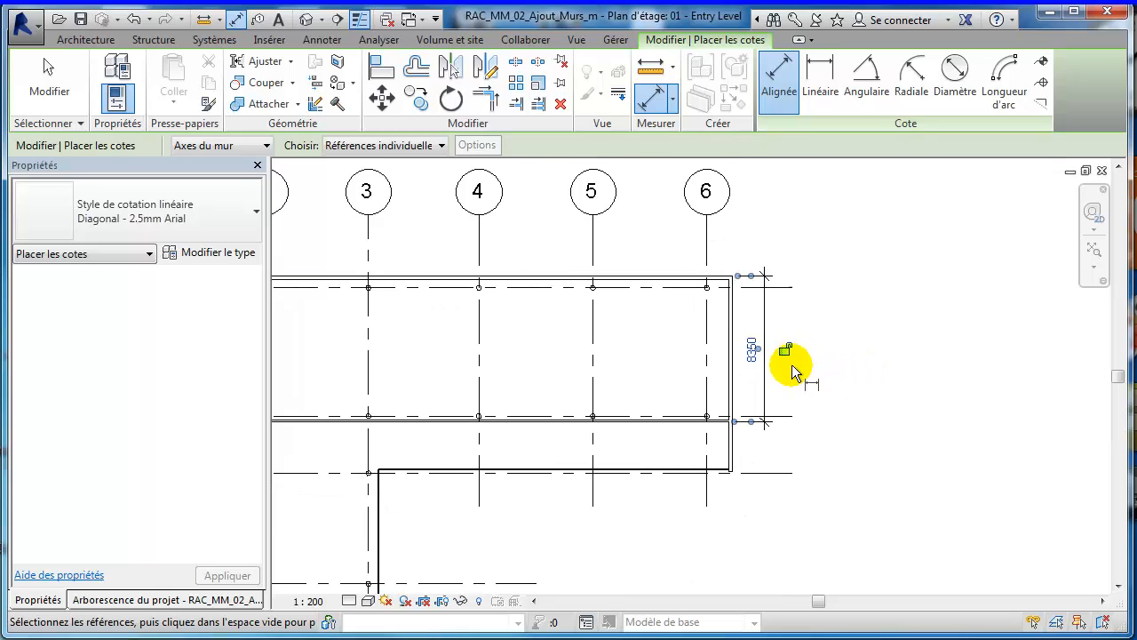
middle_click_drag(753, 455, 678, 190)
middle_click_drag(693, 436, 685, 218)
mouse_move(642, 389)
middle_mouse_down()
mouse_move(647, 379)
mouse_move(467, 342)
middle_mouse_up()
middle_click_drag(731, 517, 567, 446)
scroll(699, 447, "up", 2)
middle_click_drag(676, 434, 587, 375)
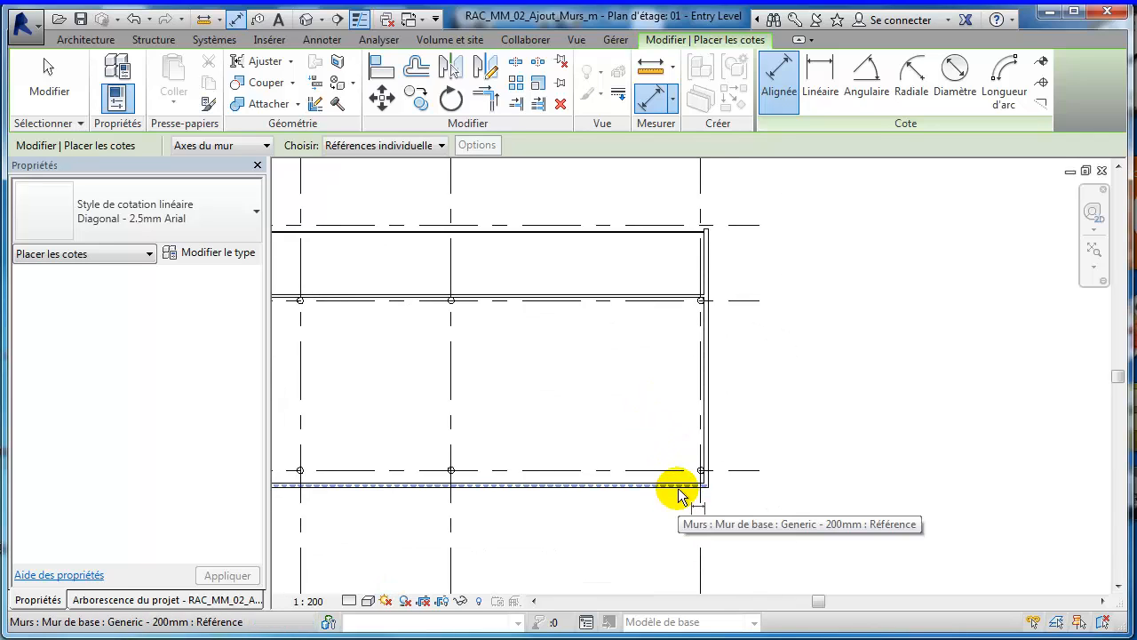
left_click(679, 494)
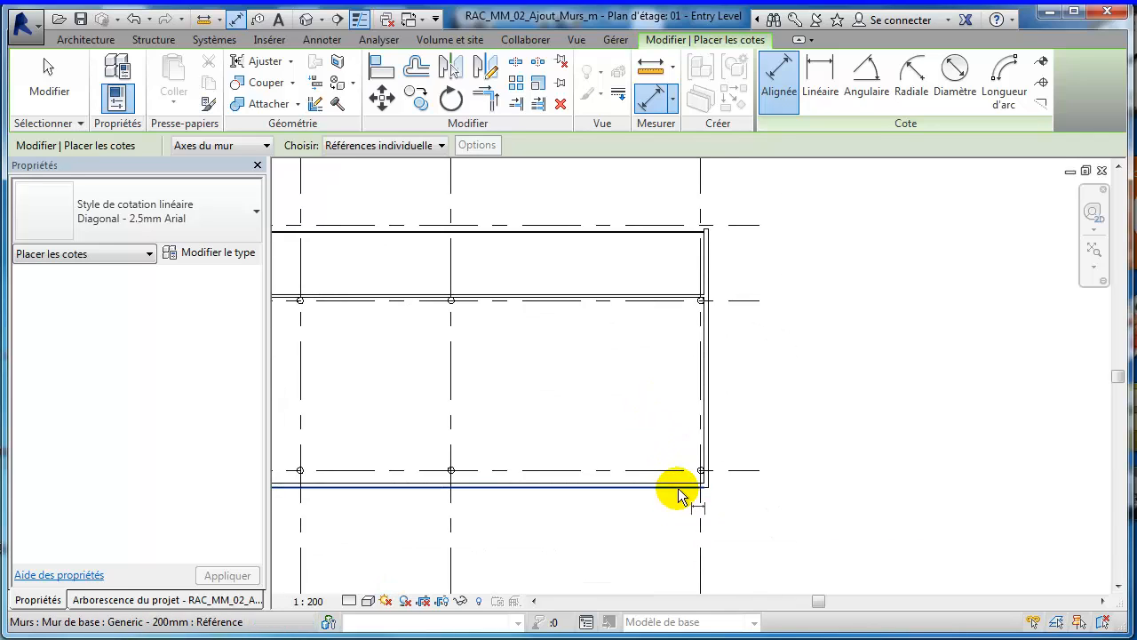
left_click(679, 489)
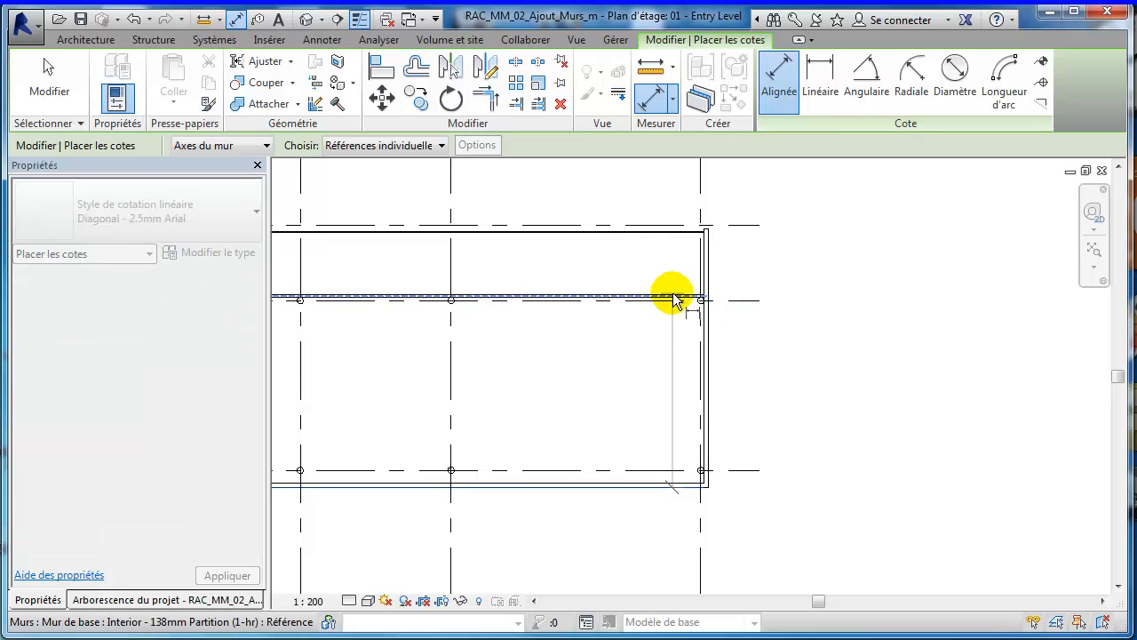
left_click(674, 299)
left_click(724, 324)
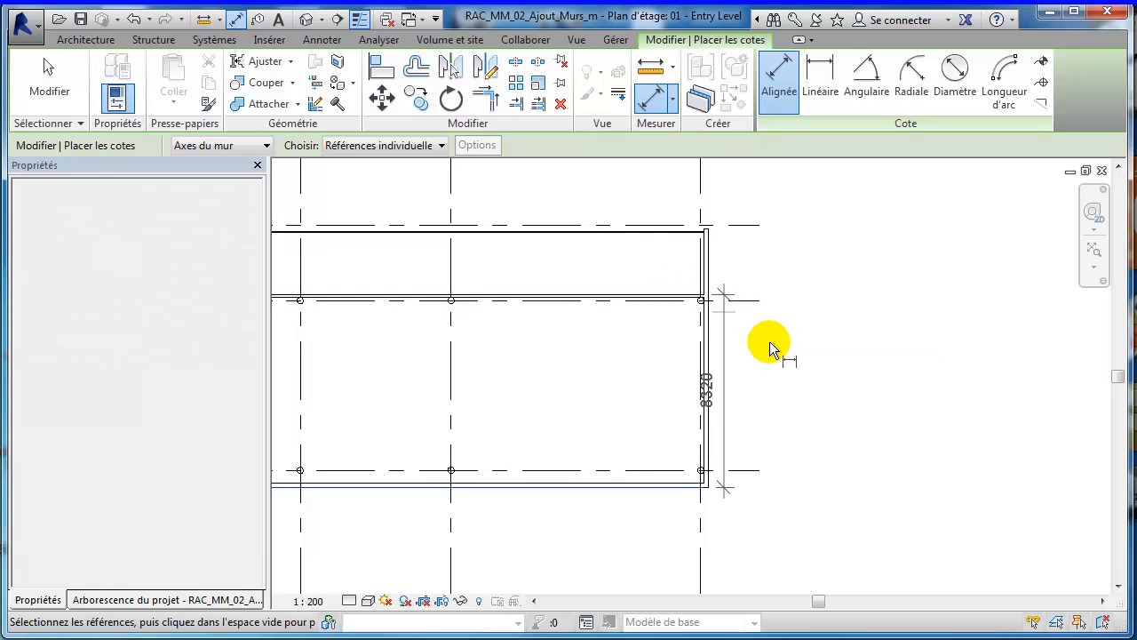
left_click(770, 343)
left_click(770, 347)
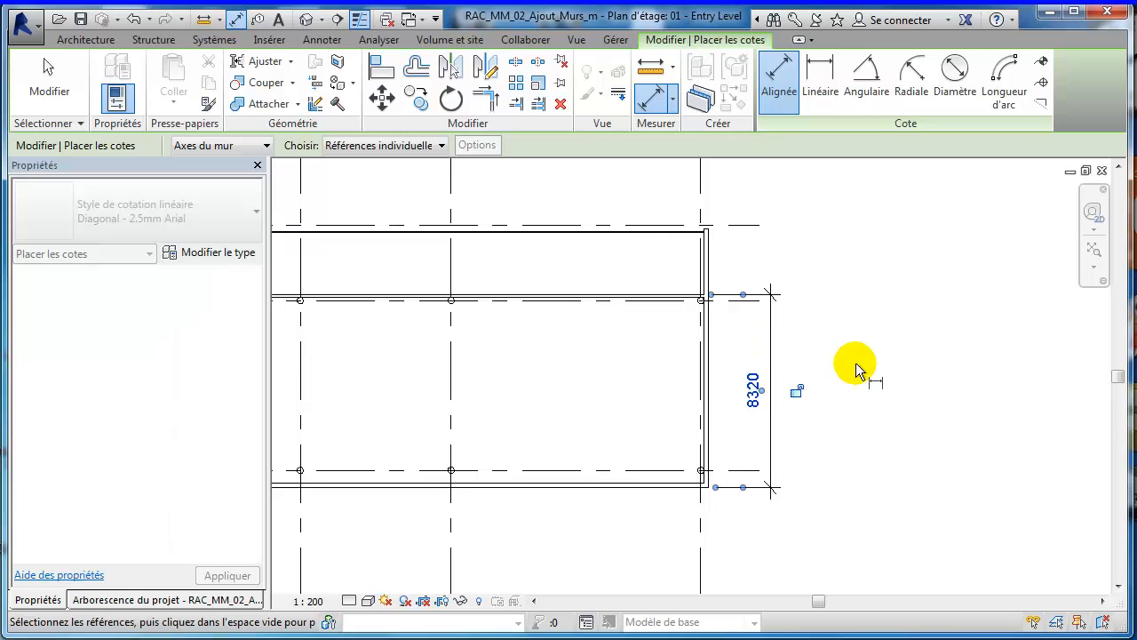
key("Escape")
key("Escape")
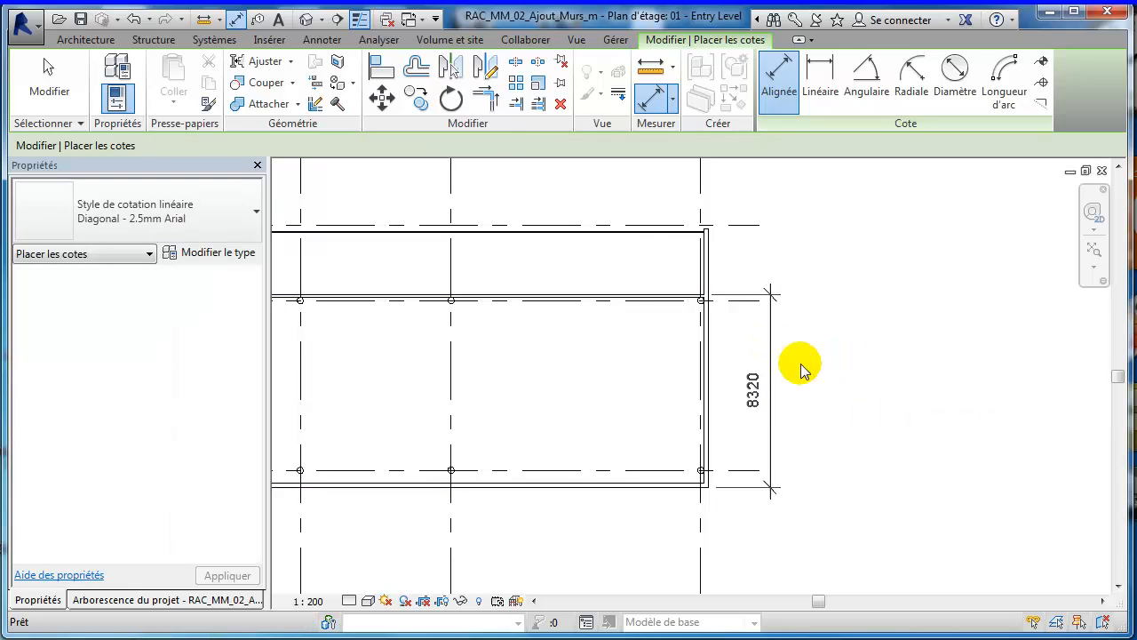
Step: Flip the partition along grid I to the other side of its location line
scroll(633, 302, "up", 2)
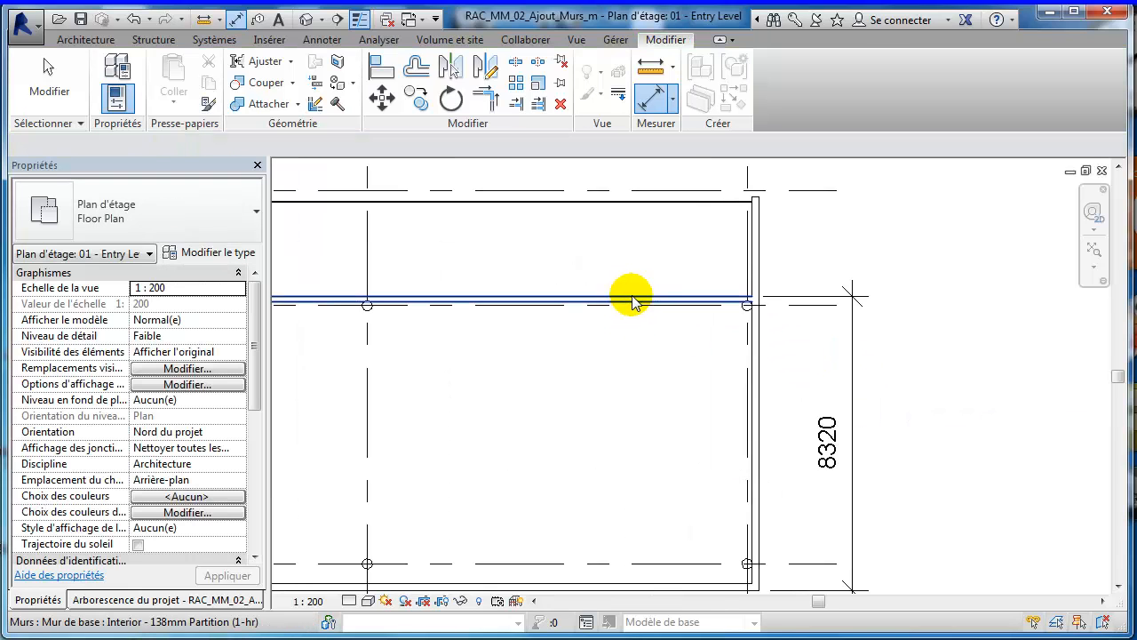
scroll(665, 301, "up", 1)
left_click(686, 302)
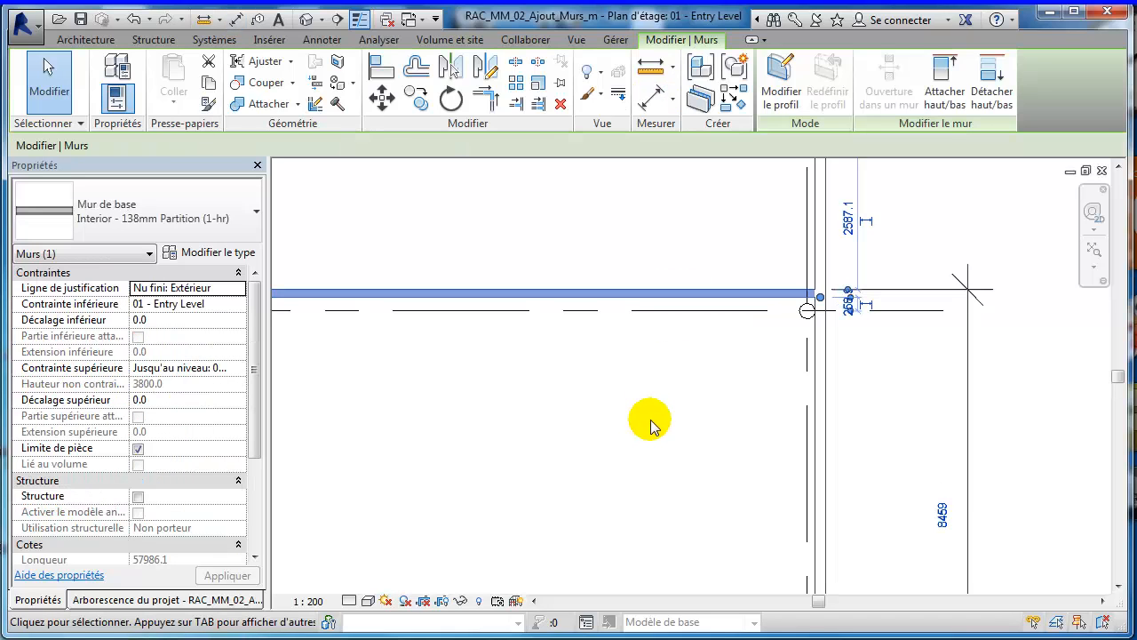
scroll(653, 423, "down", 1)
middle_click_drag(714, 418, 921, 524)
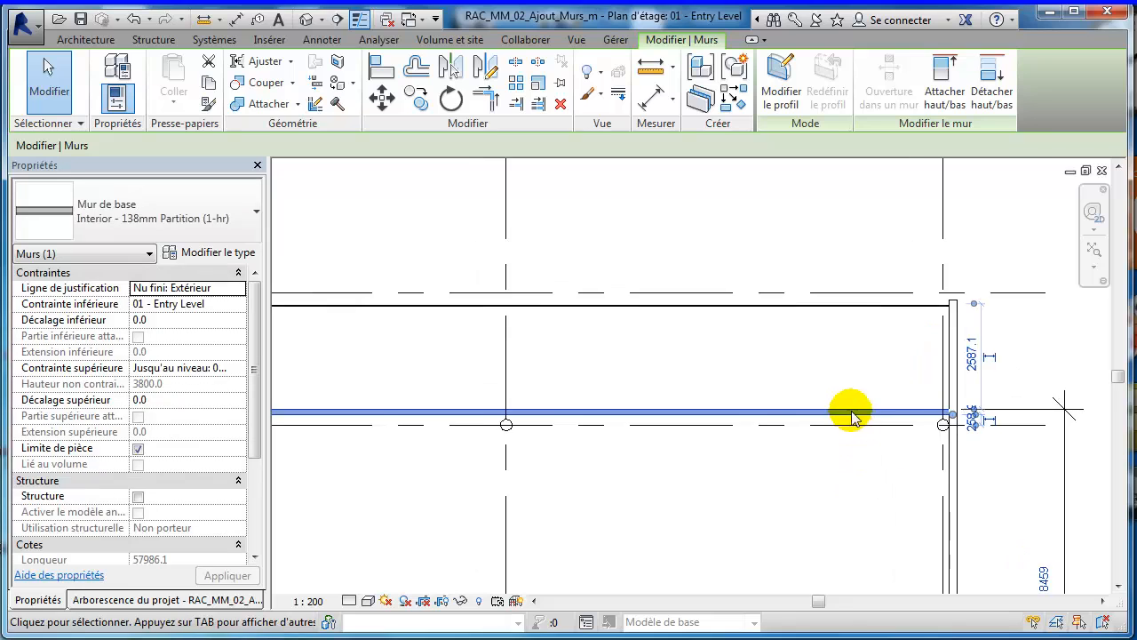
Step: Check the partition run through both wings of the plan against the exterior walls and the two offset dimensions
scroll(858, 411, "down", 1)
scroll(857, 412, "down", 1)
scroll(845, 399, "down", 2)
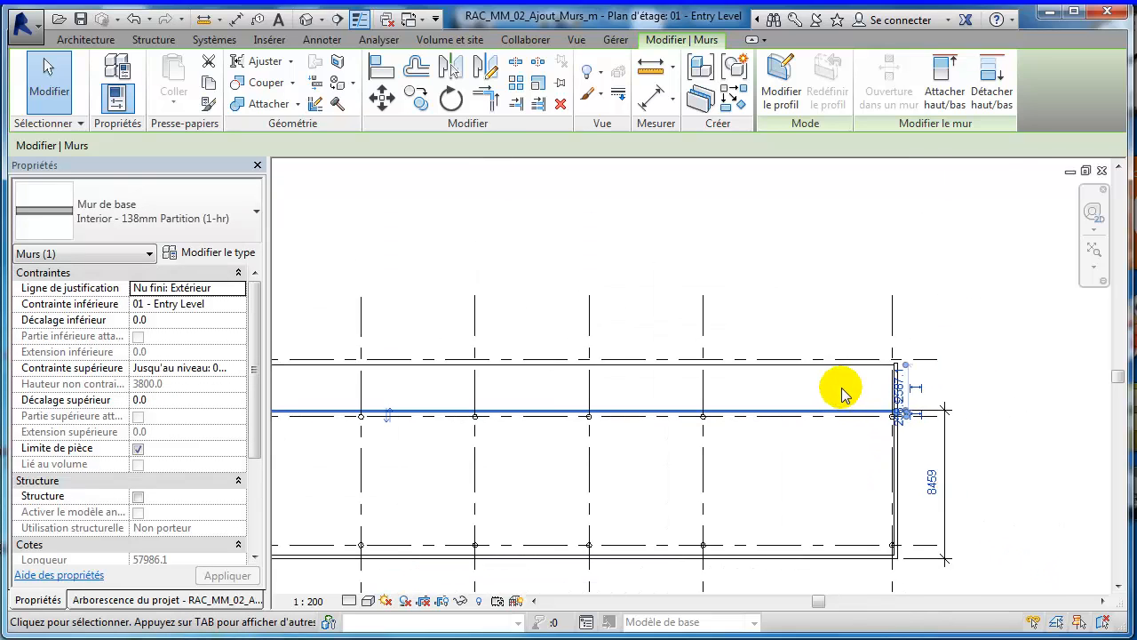
scroll(845, 398, "down", 1)
middle_click_drag(838, 335, 596, 364)
scroll(596, 363, "down", 1)
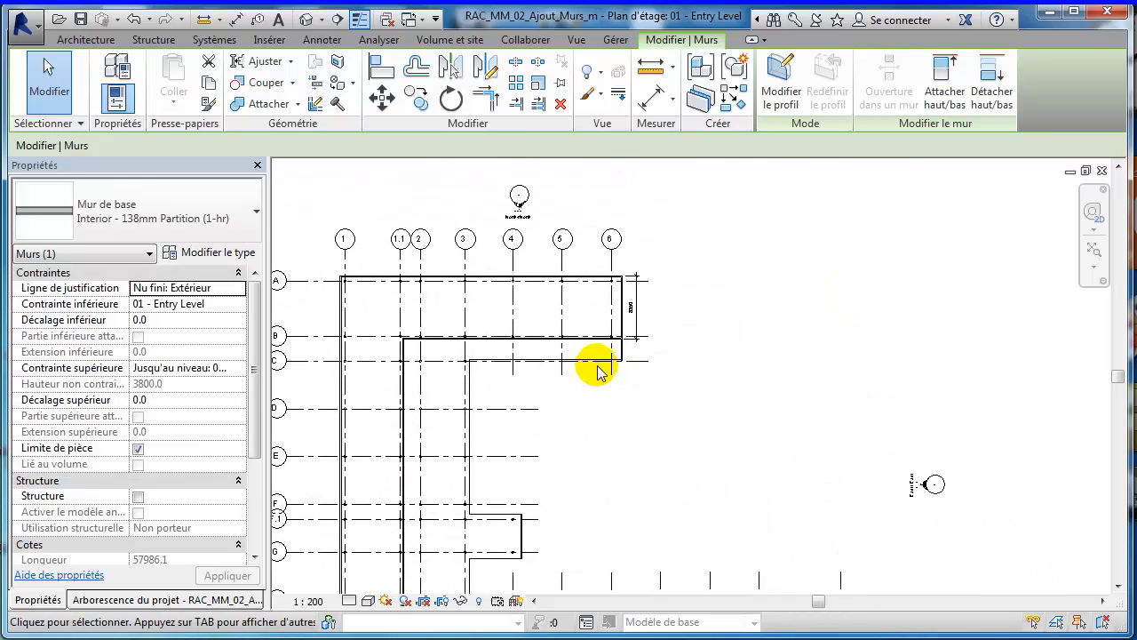
middle_click_drag(655, 464, 673, 246)
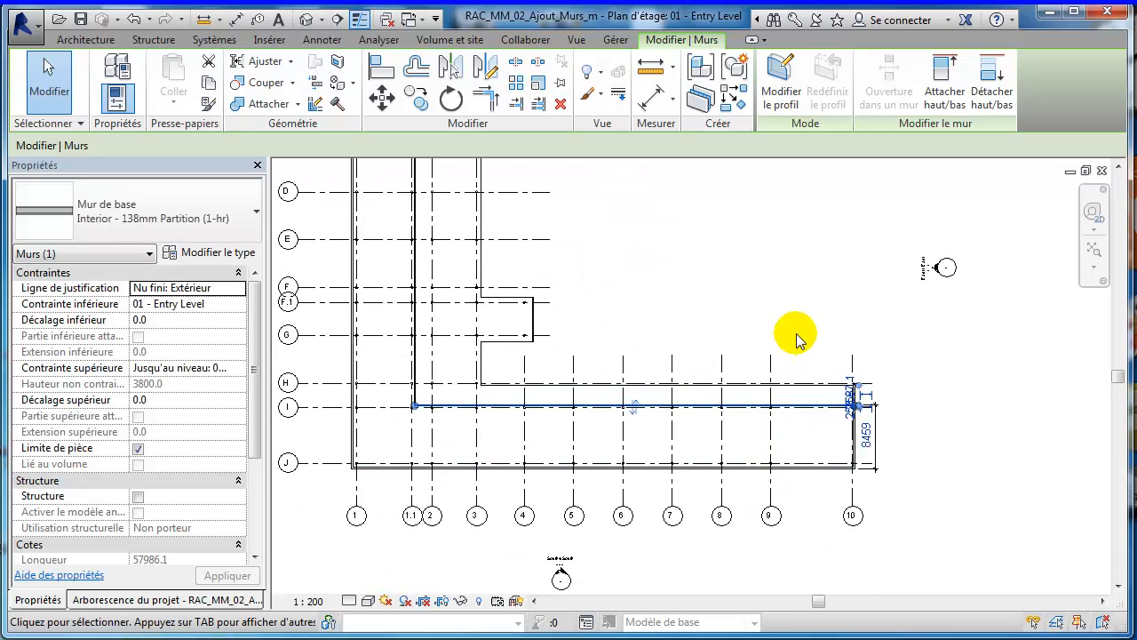
middle_click_drag(839, 429, 895, 549)
scroll(487, 295, "up", 3)
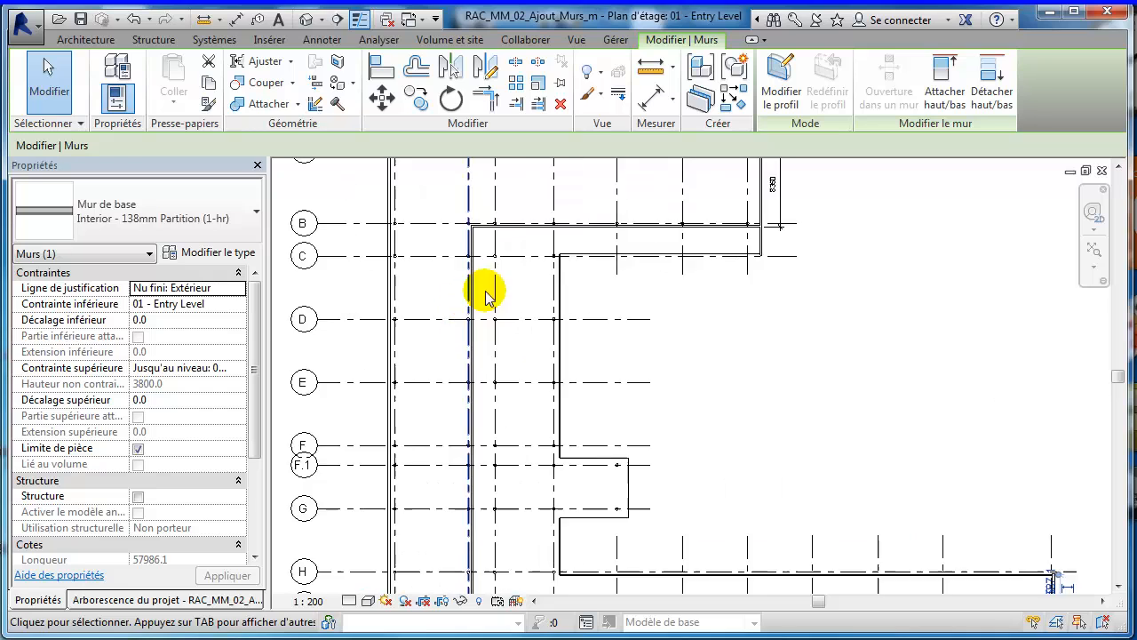
middle_click_drag(790, 409, 702, 586)
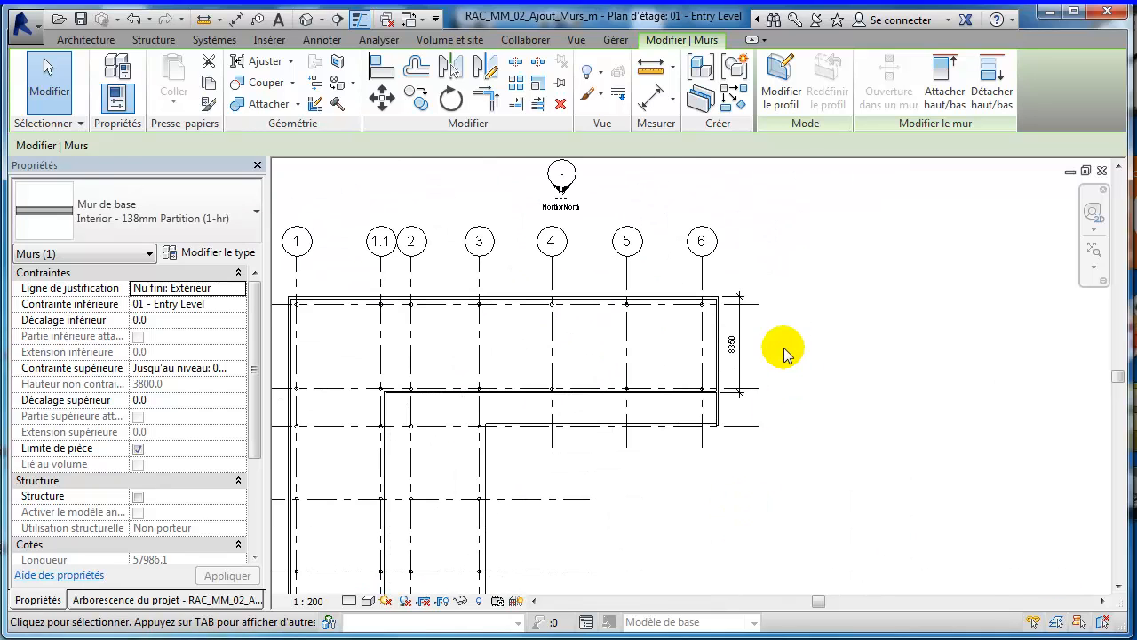
Step: Delete the two partition offset dimensions, one beside grid 6 and the other beside grid 10
left_click(741, 364)
left_click(903, 377)
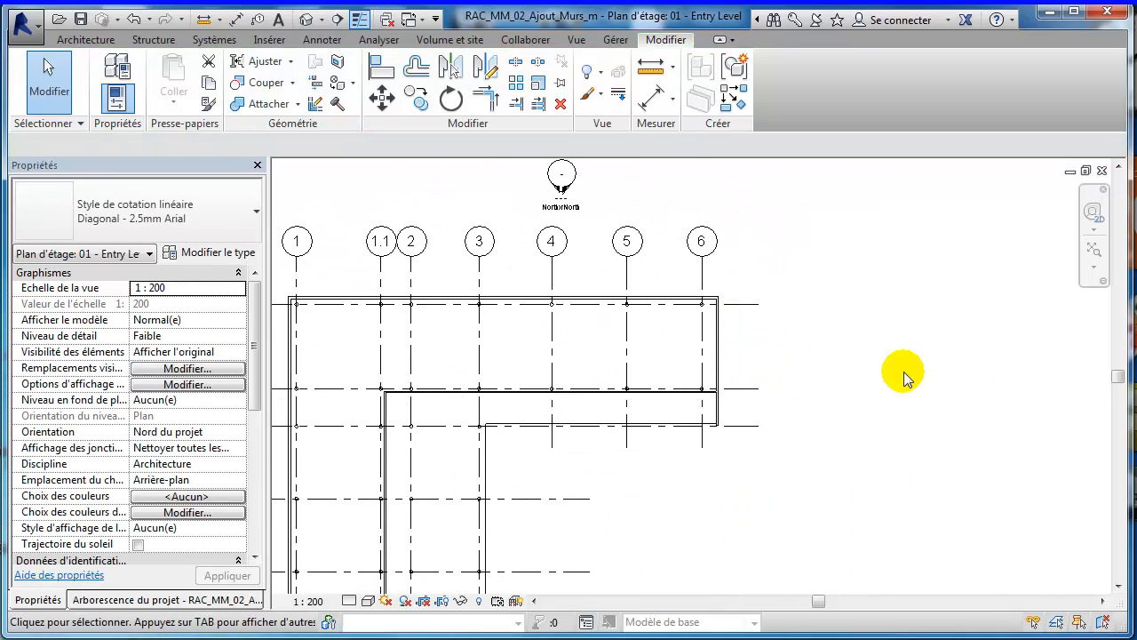
middle_click_drag(874, 531, 742, 242)
middle_click_drag(804, 474, 708, 323)
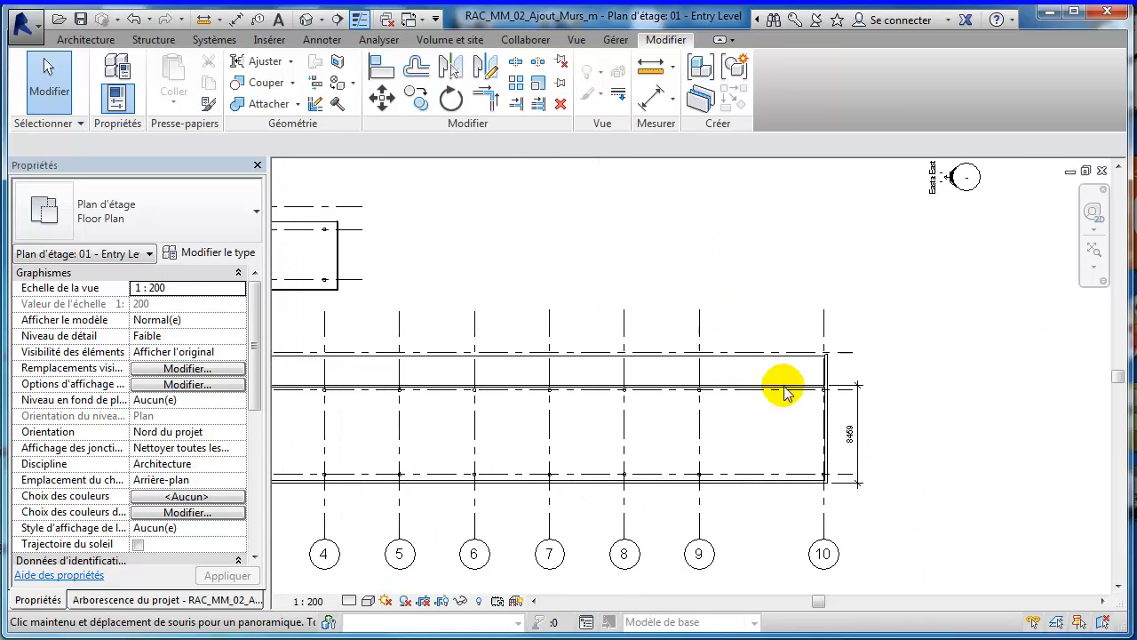
left_click(864, 407)
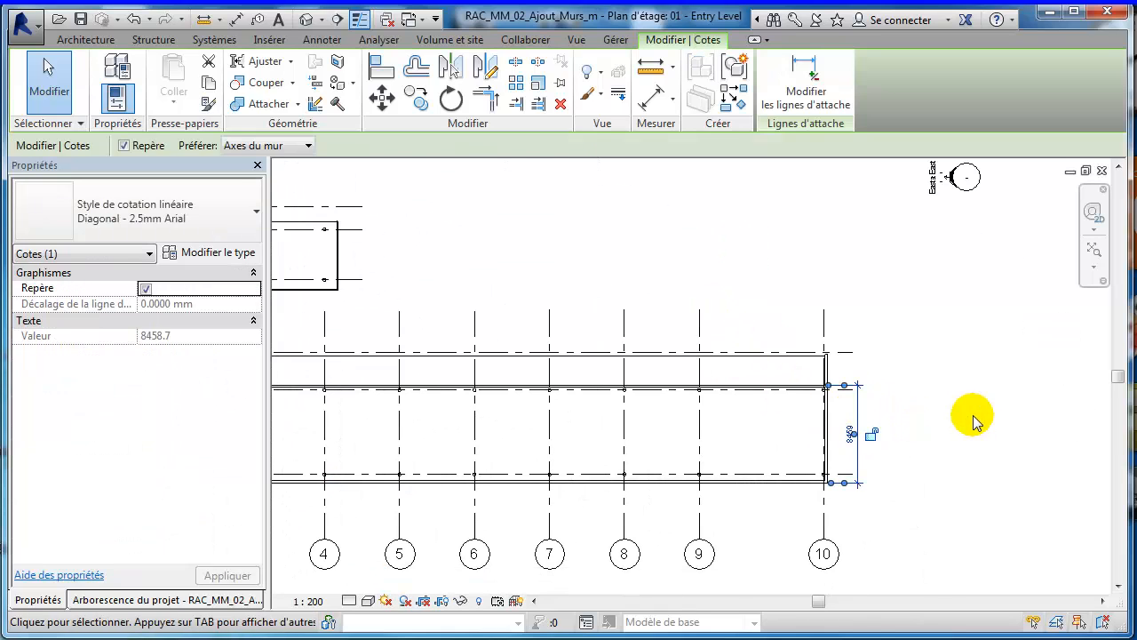
key("Delete")
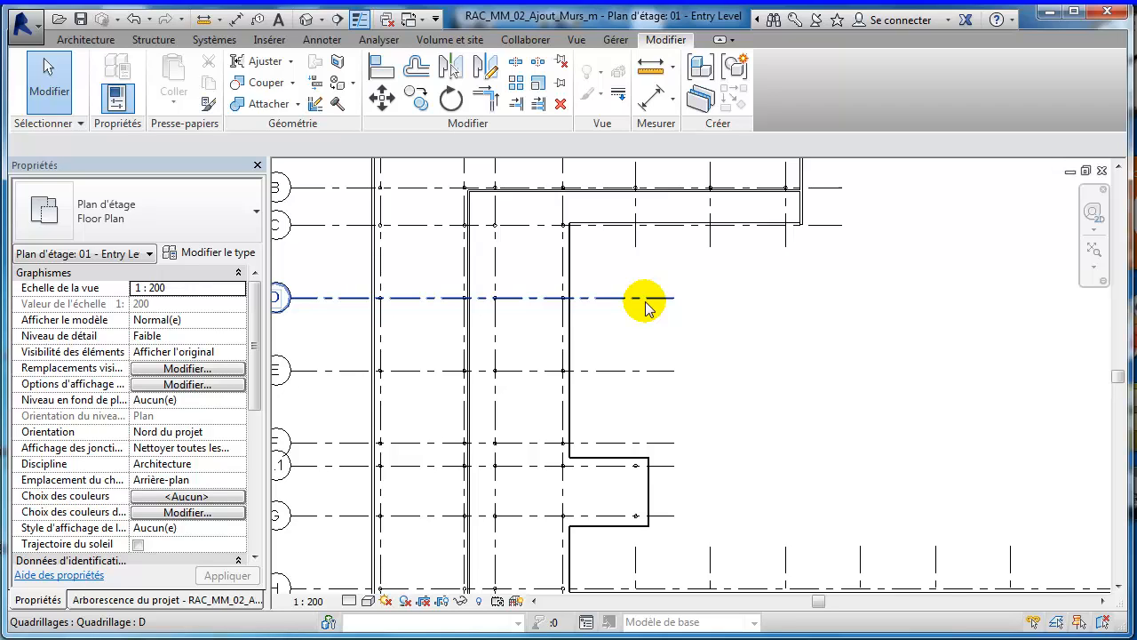
scroll(664, 325, "down", 2)
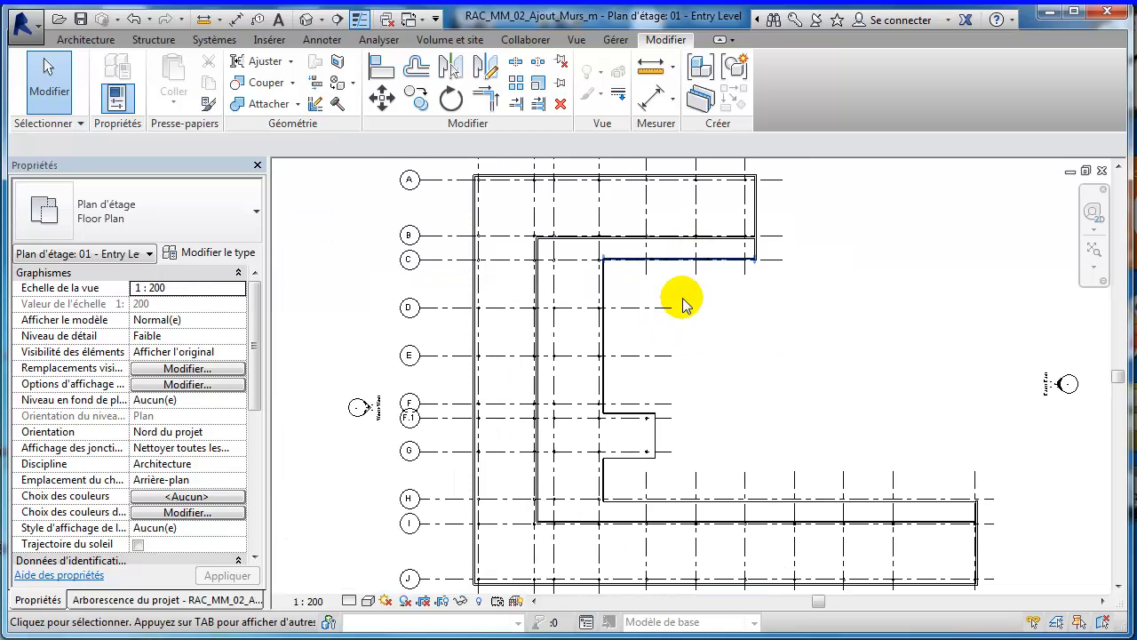
middle_click_drag(715, 290, 715, 389)
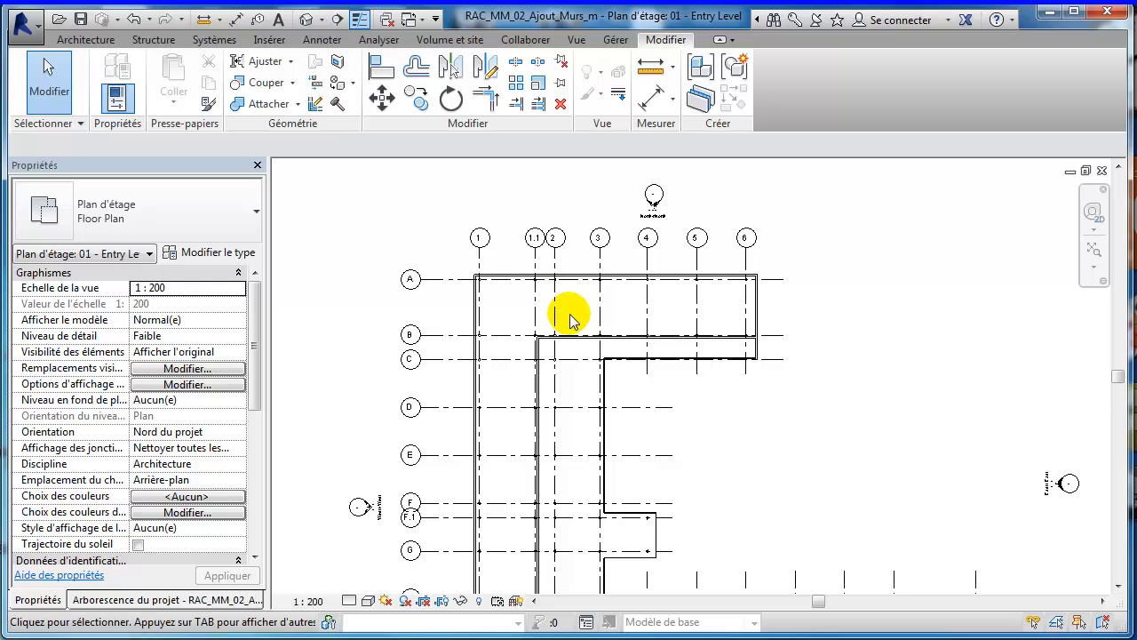
scroll(523, 321, "up", 5)
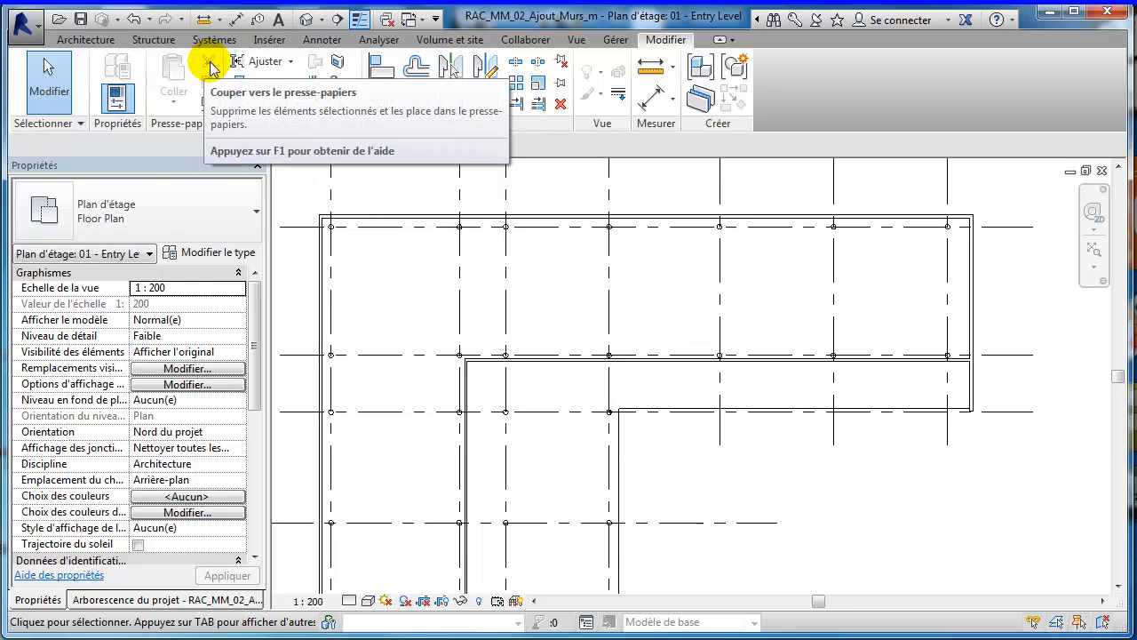
Step: Draw a 138mm partition with location line Axe du mur just beyond grid 3, from the grid A exterior wall to the corridor partition; turn off chaining
left_click(86, 39)
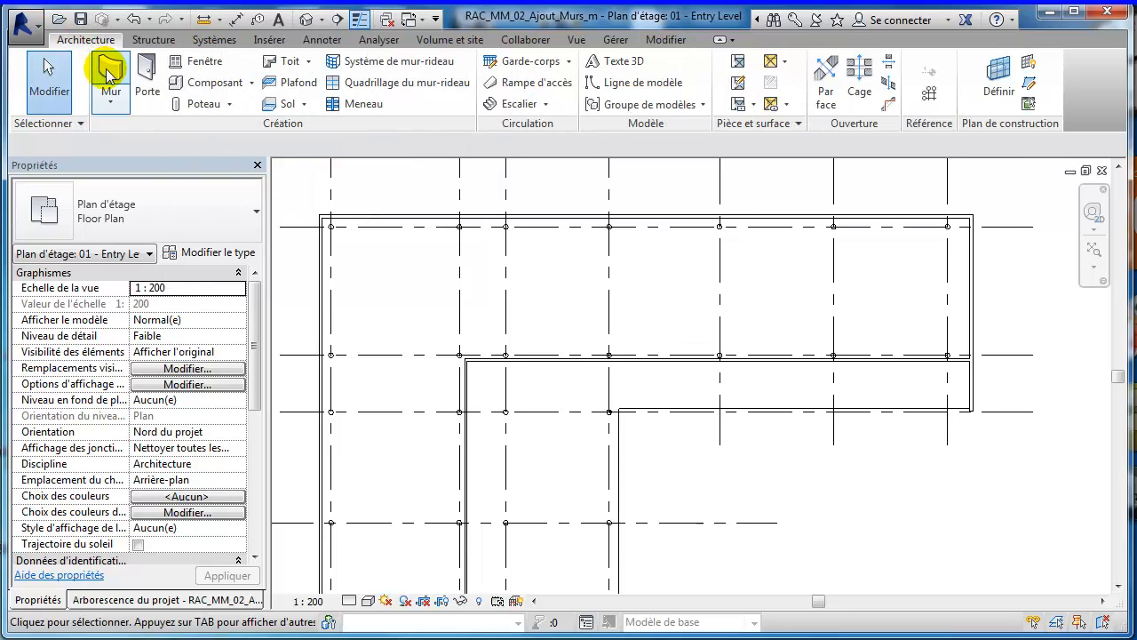
left_click(109, 73)
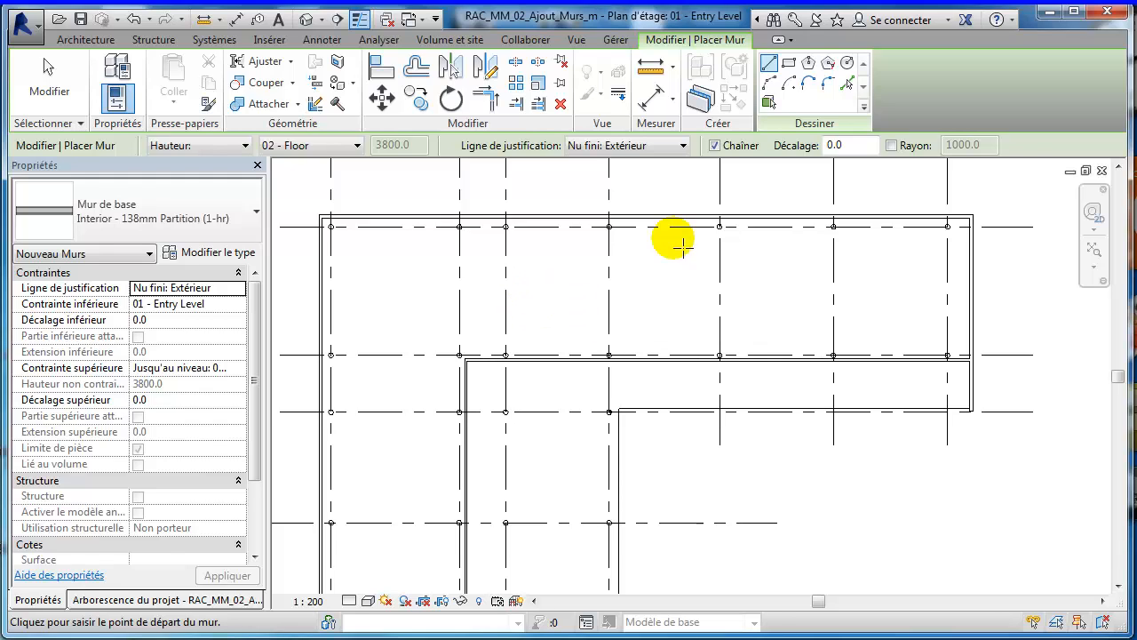
middle_click_drag(767, 338, 753, 442)
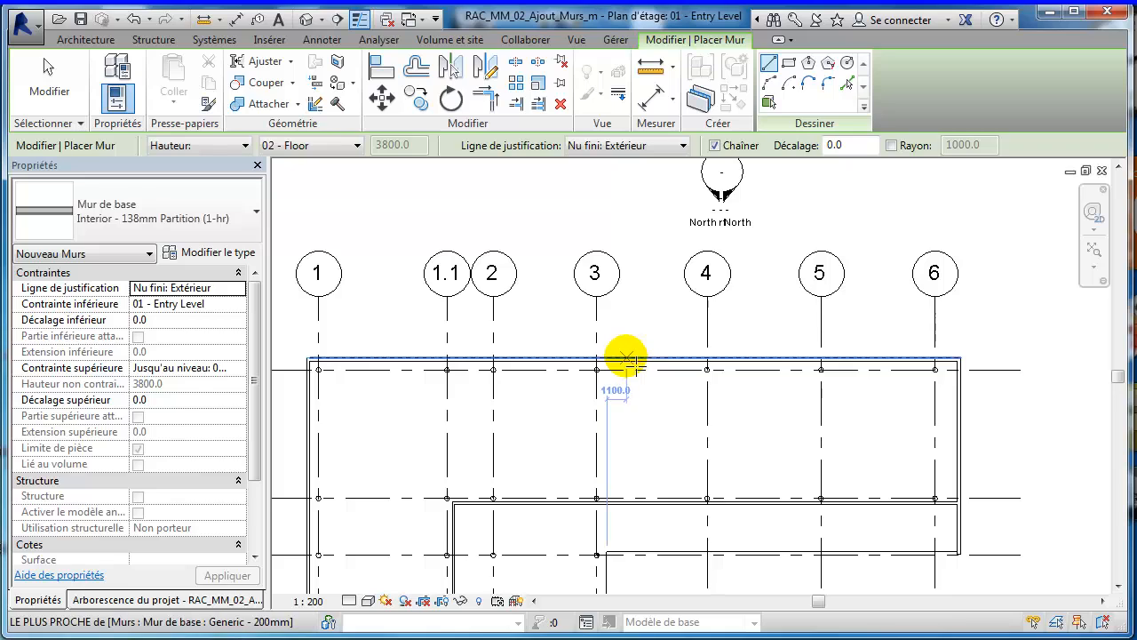
left_click(601, 149)
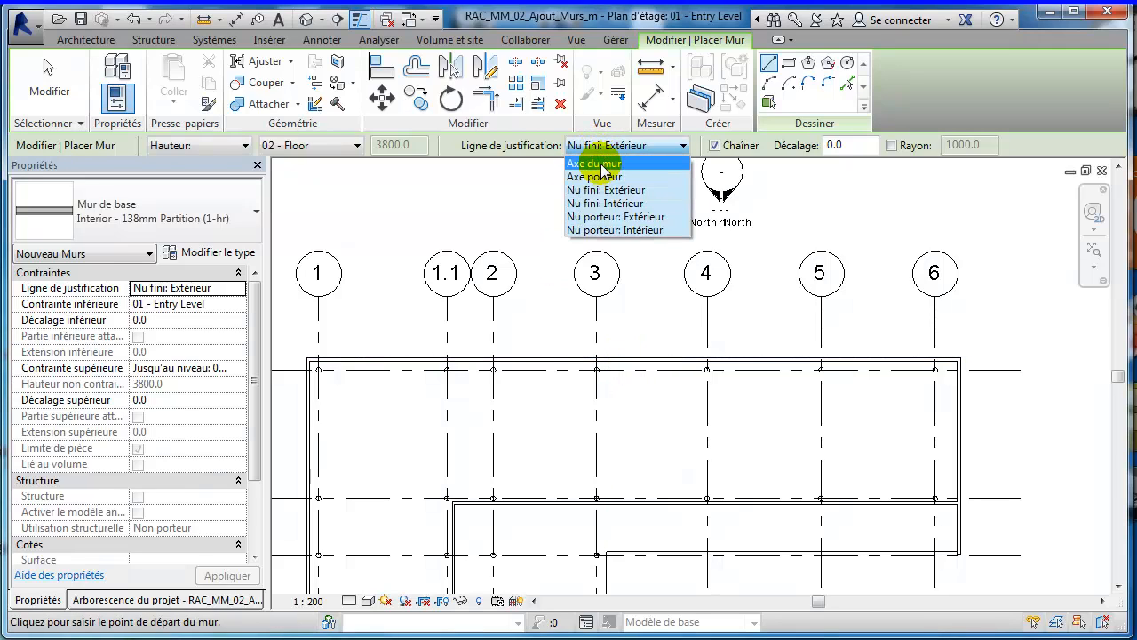
left_click(601, 166)
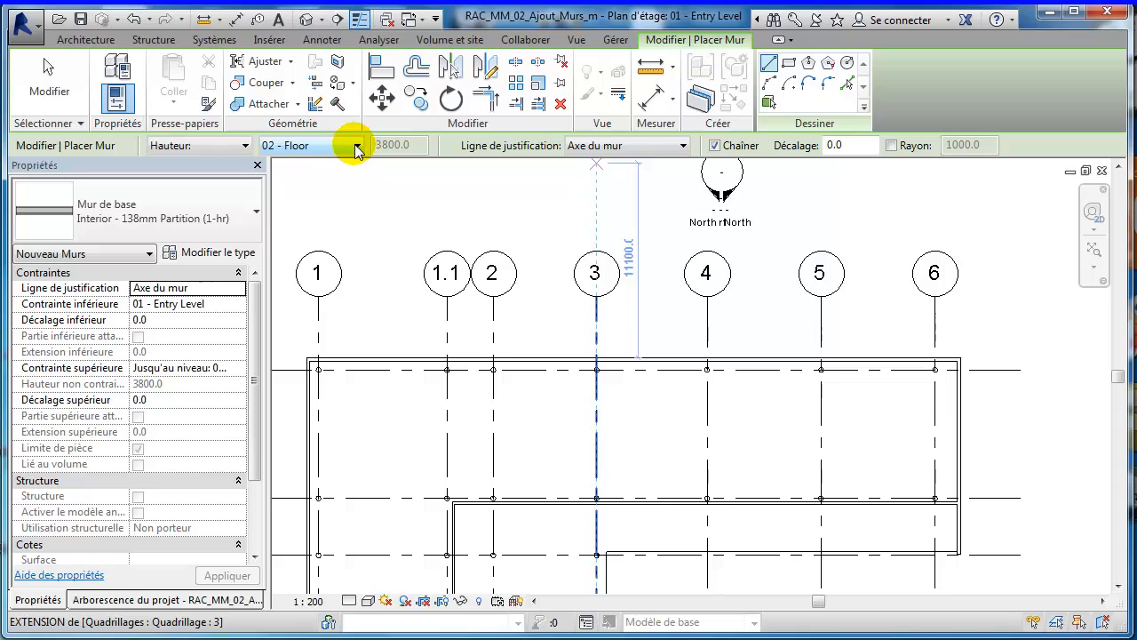
middle_click_drag(653, 325, 634, 274)
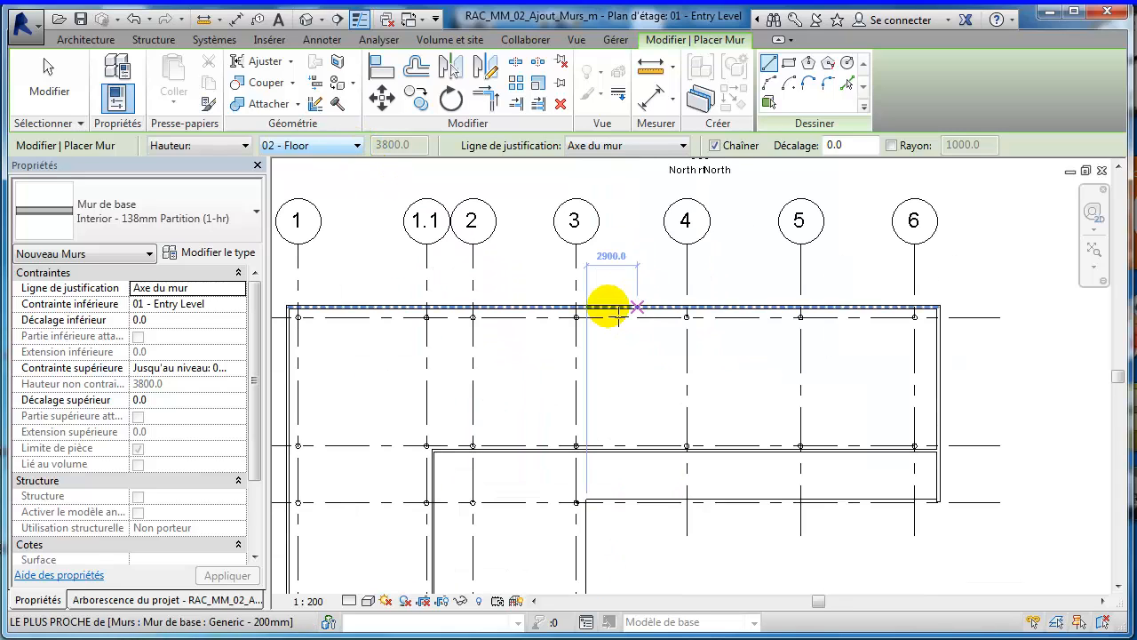
left_click(594, 307)
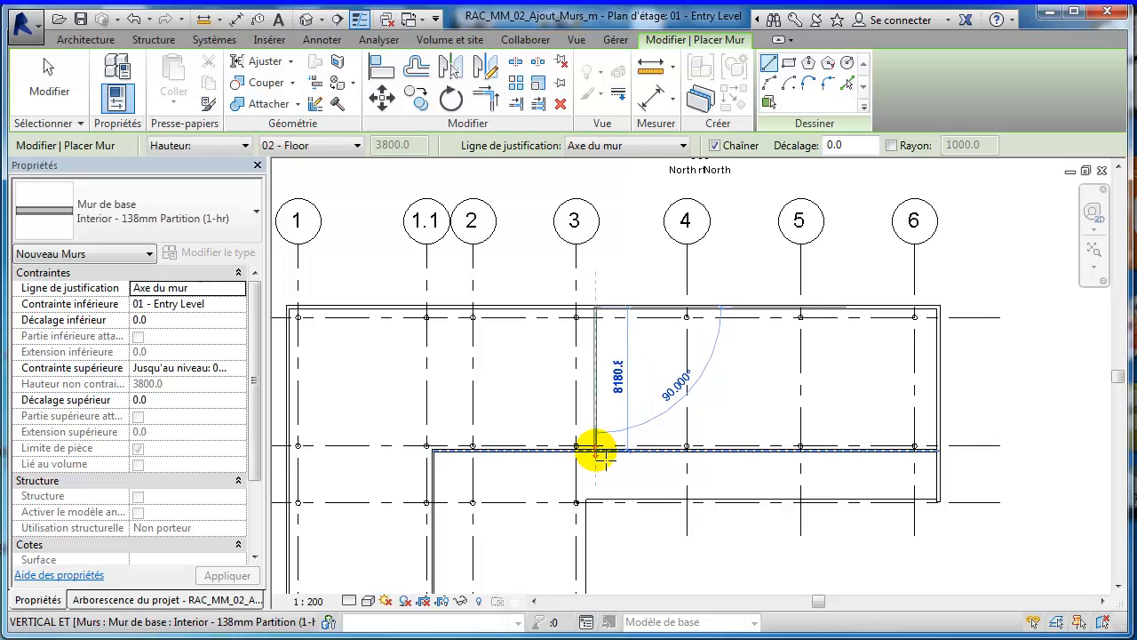
left_click(600, 453)
key("Escape")
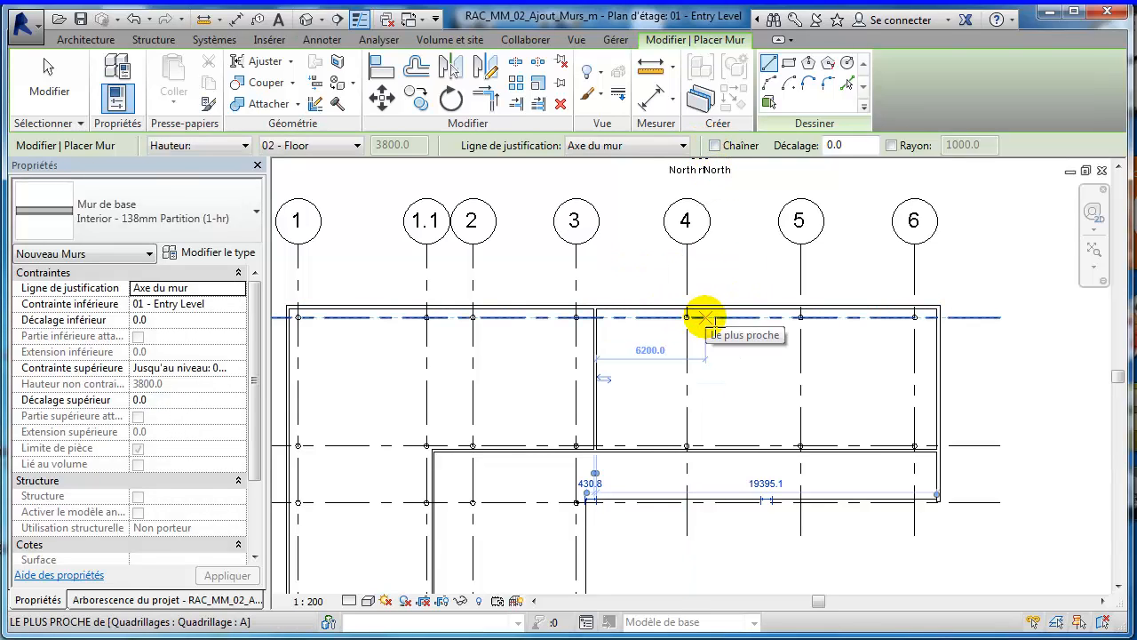
Step: Draw three more vertical partitions between the grid A exterior wall and the corridor partition, just before grids 4, 5 and 6
left_click(672, 418)
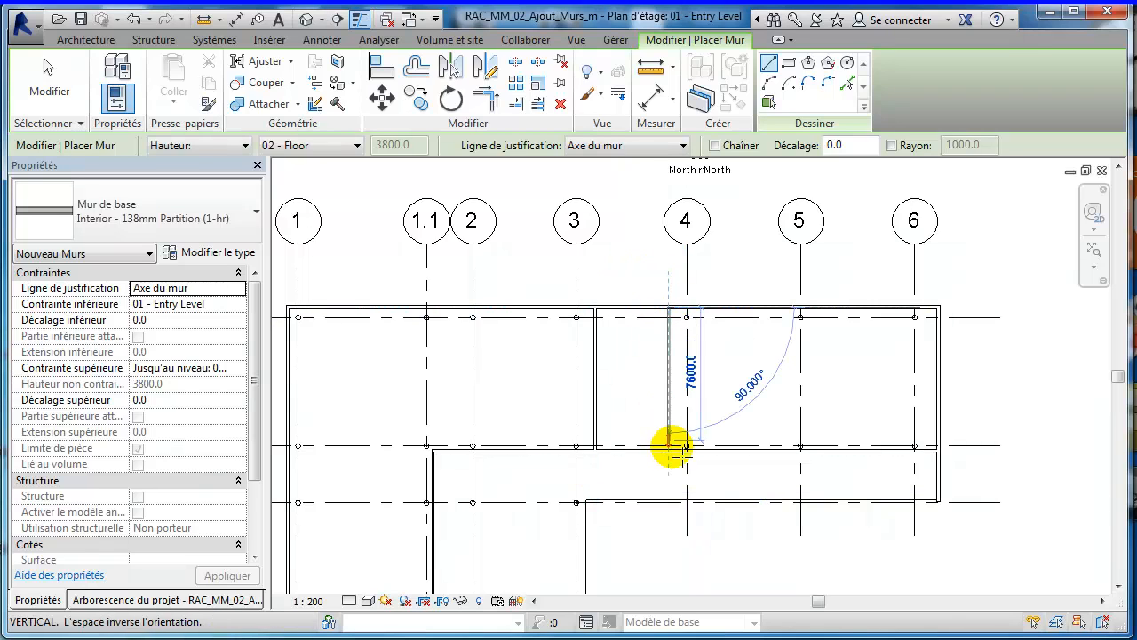
left_click(785, 404)
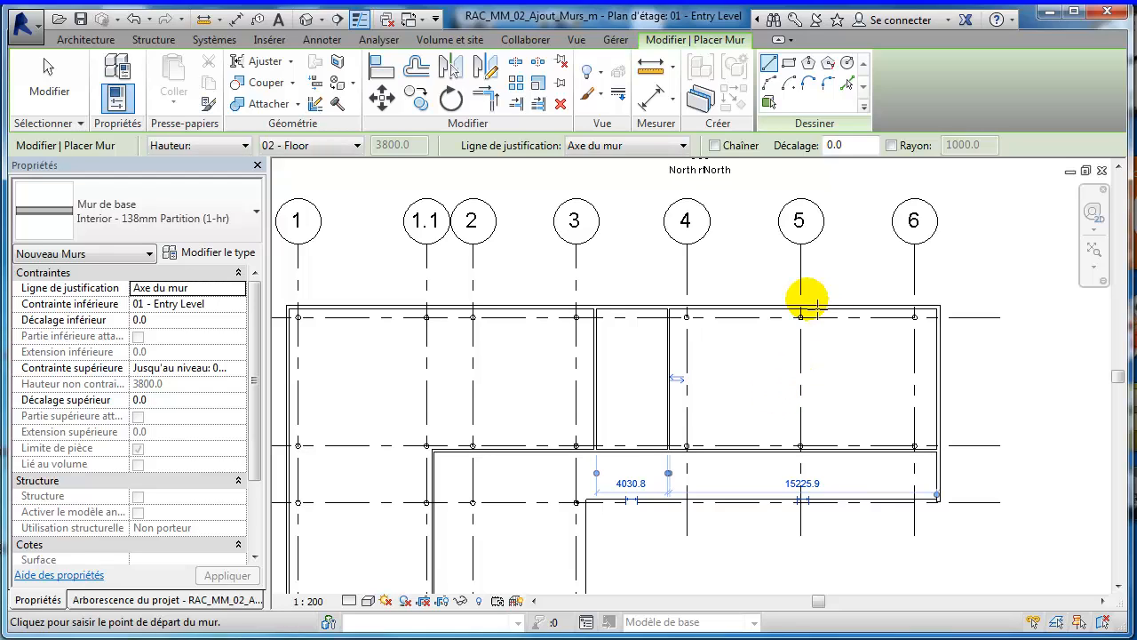
left_click(781, 307)
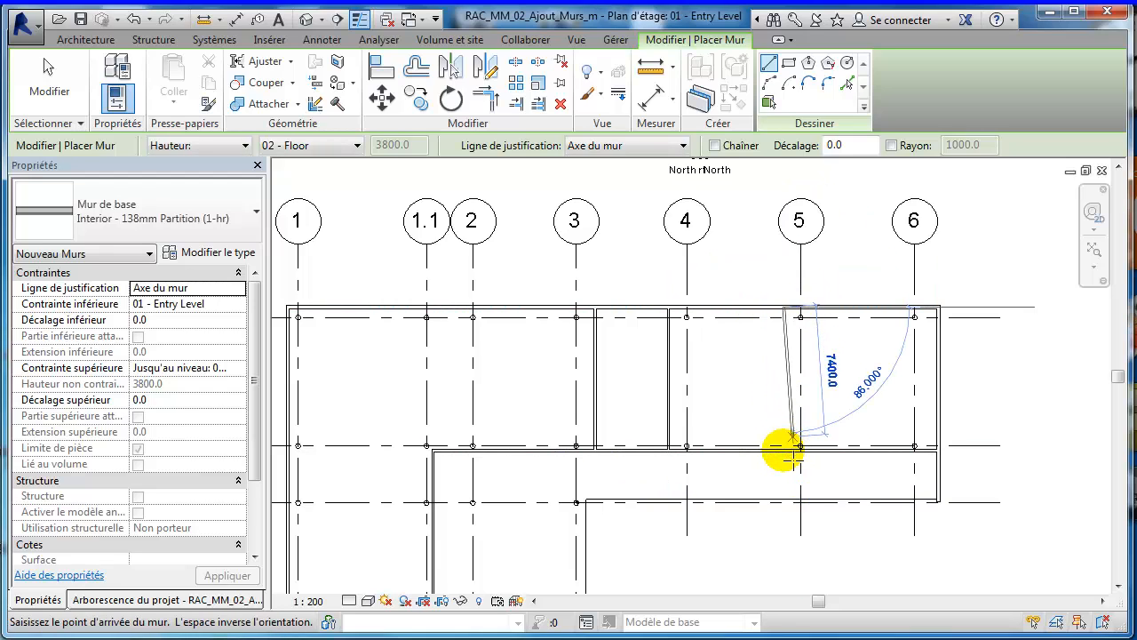
left_click(784, 450)
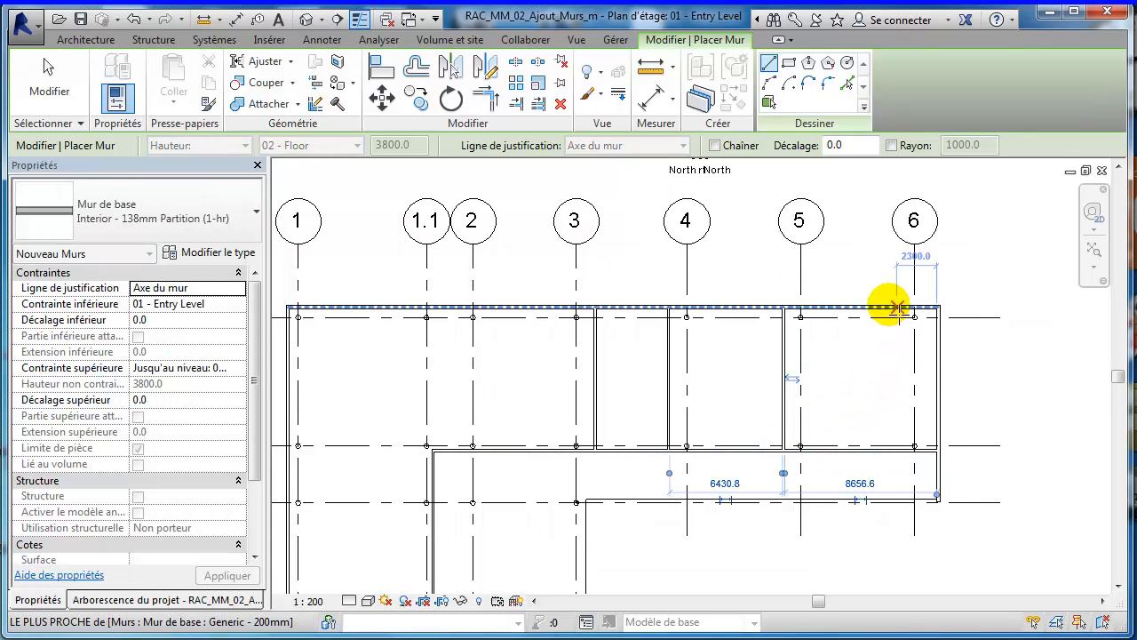
left_click(889, 307)
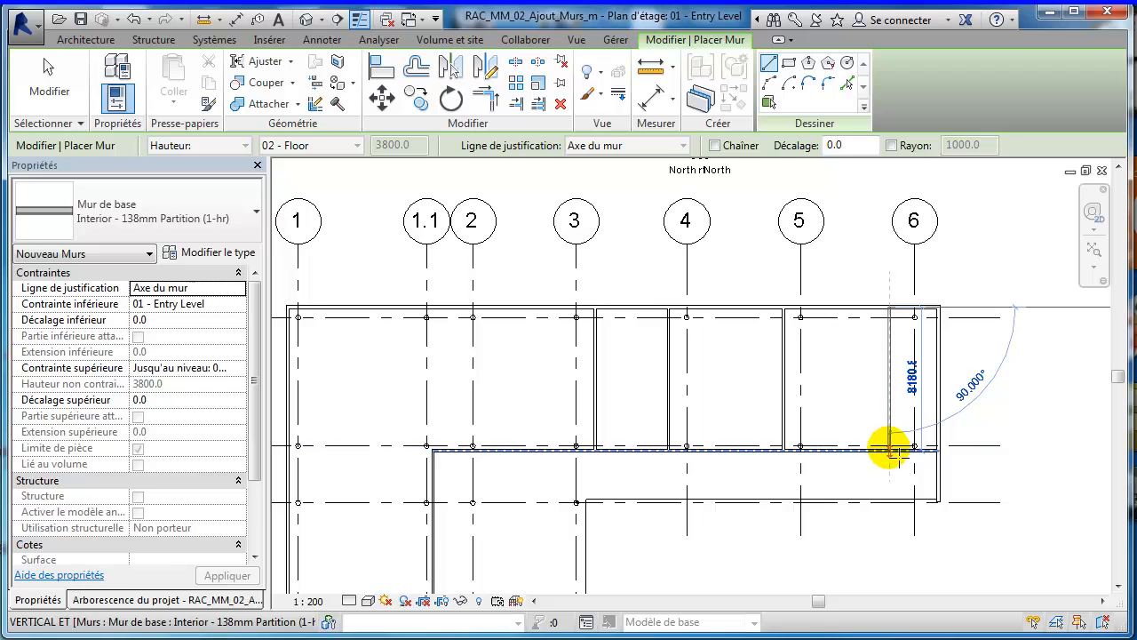
left_click(890, 451)
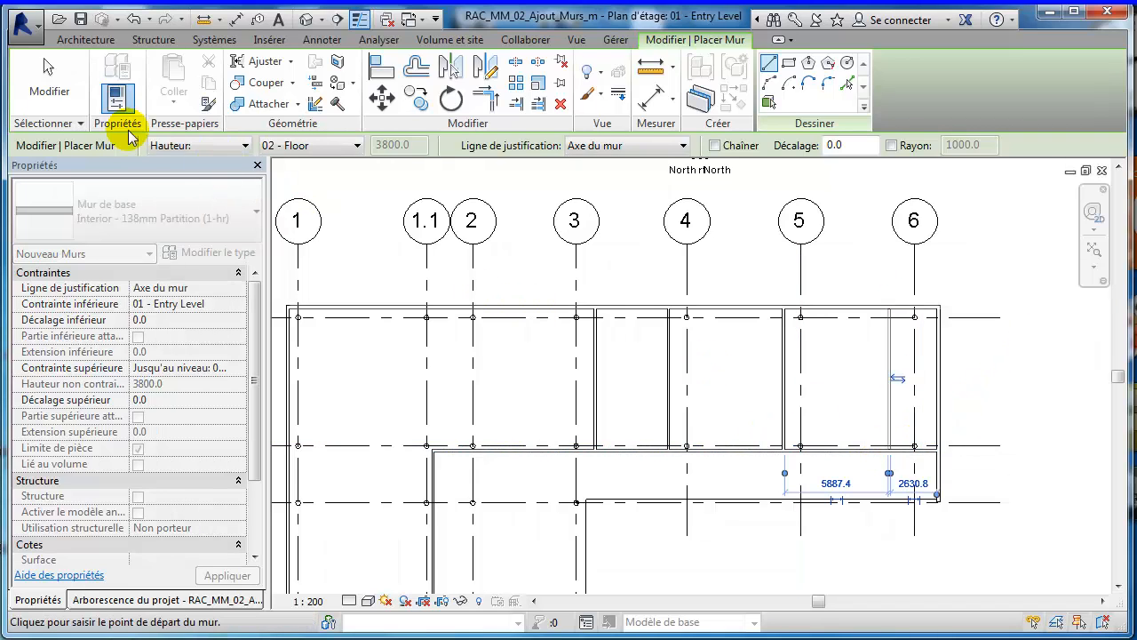
left_click(51, 89)
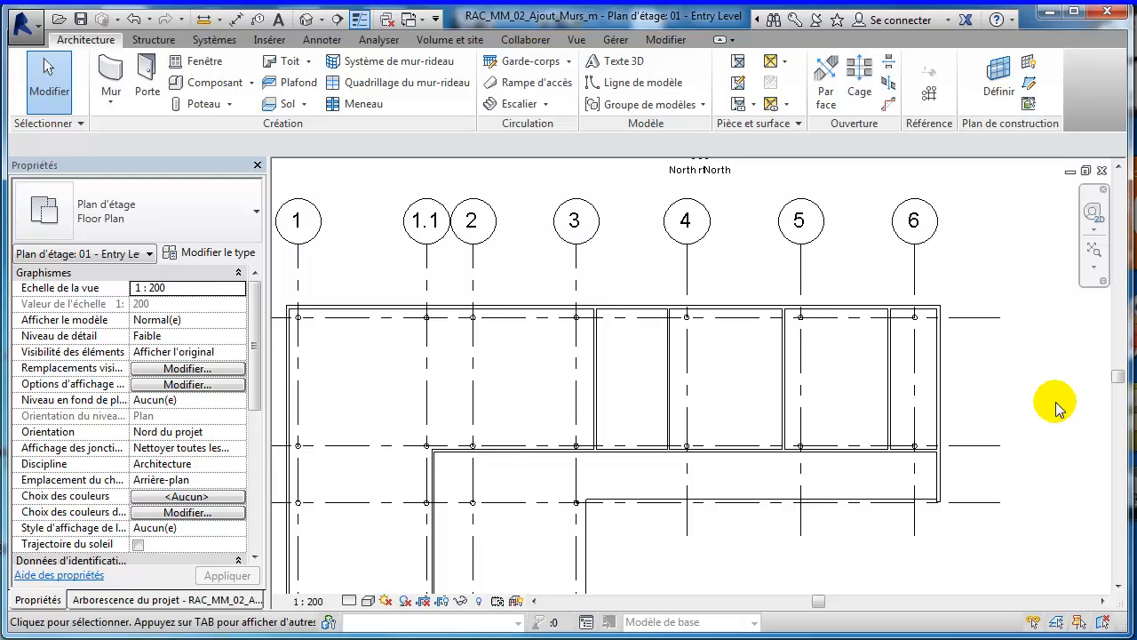
Step: Select the new partition beside grid 3 and make its temporary dimension to the curtain wall permanent
scroll(606, 368, "up", 1)
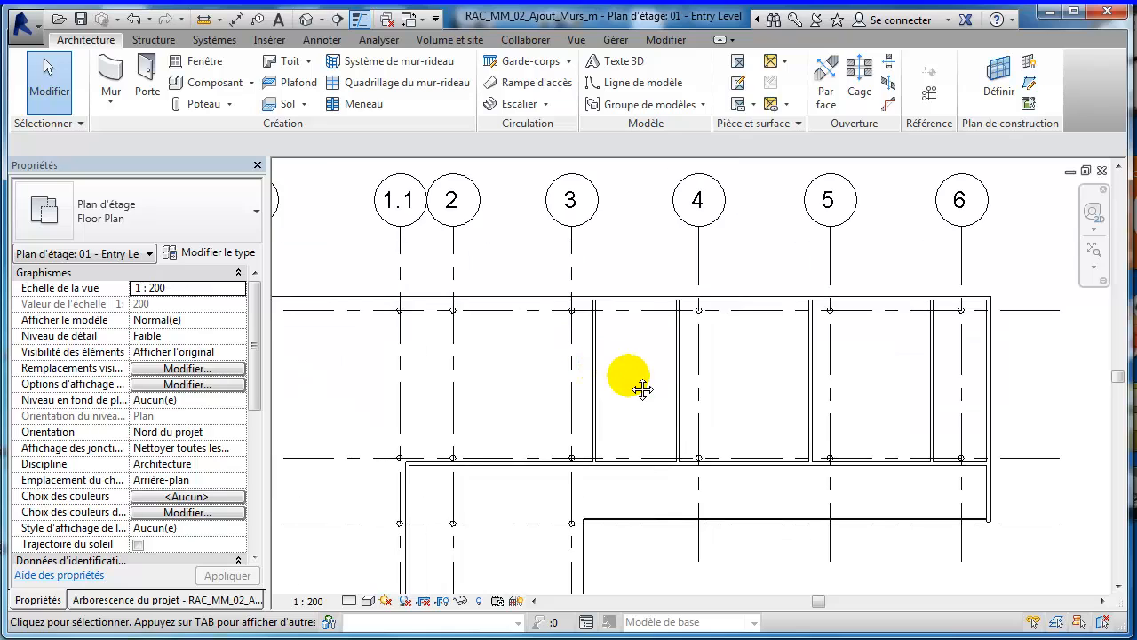
middle_click_drag(642, 389, 731, 361)
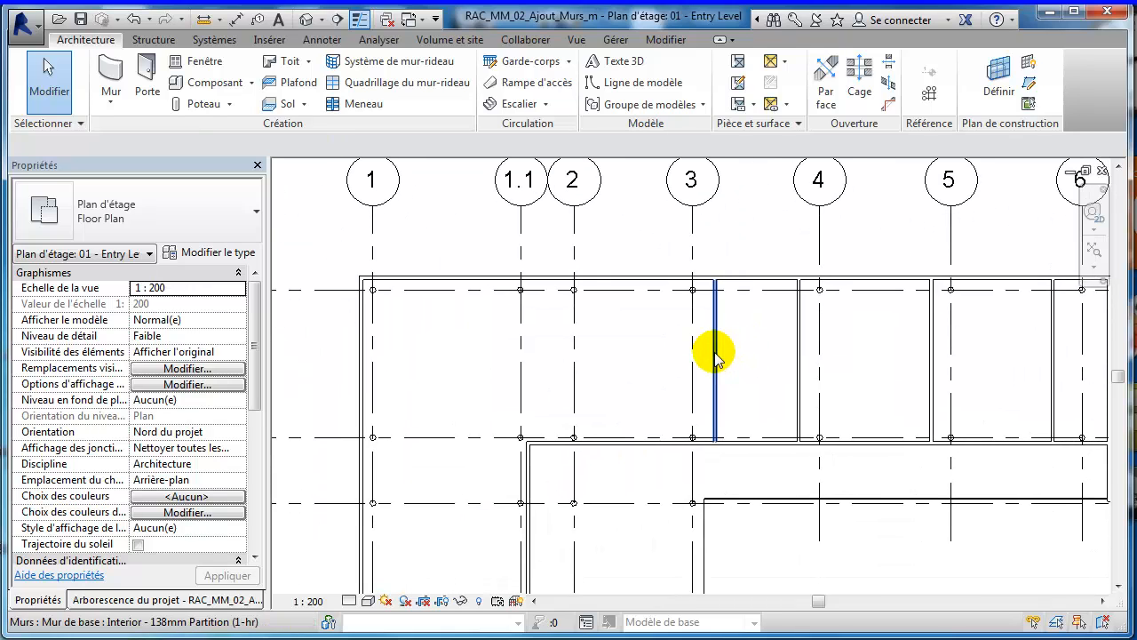
left_click(715, 356)
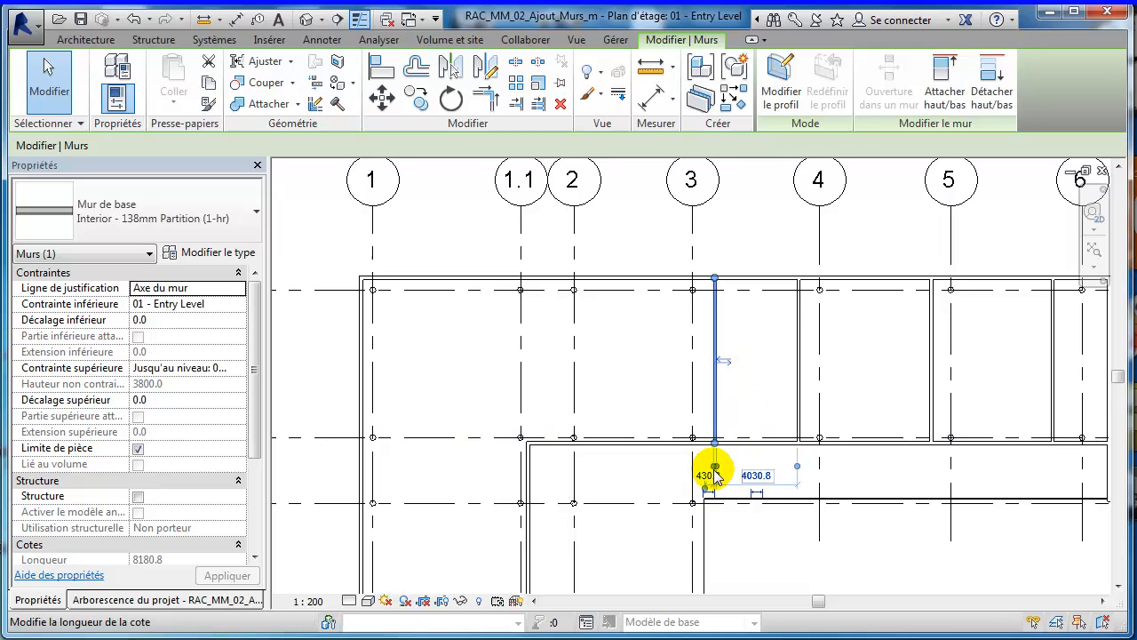
scroll(722, 459, "up", 2)
scroll(734, 453, "up", 1)
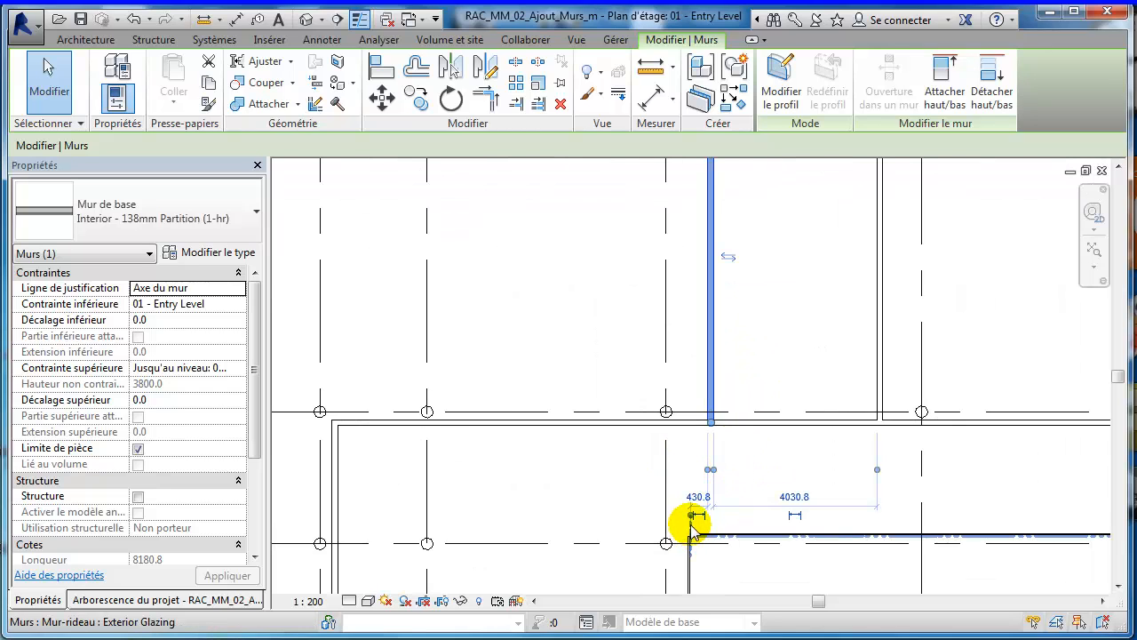
left_click(692, 515)
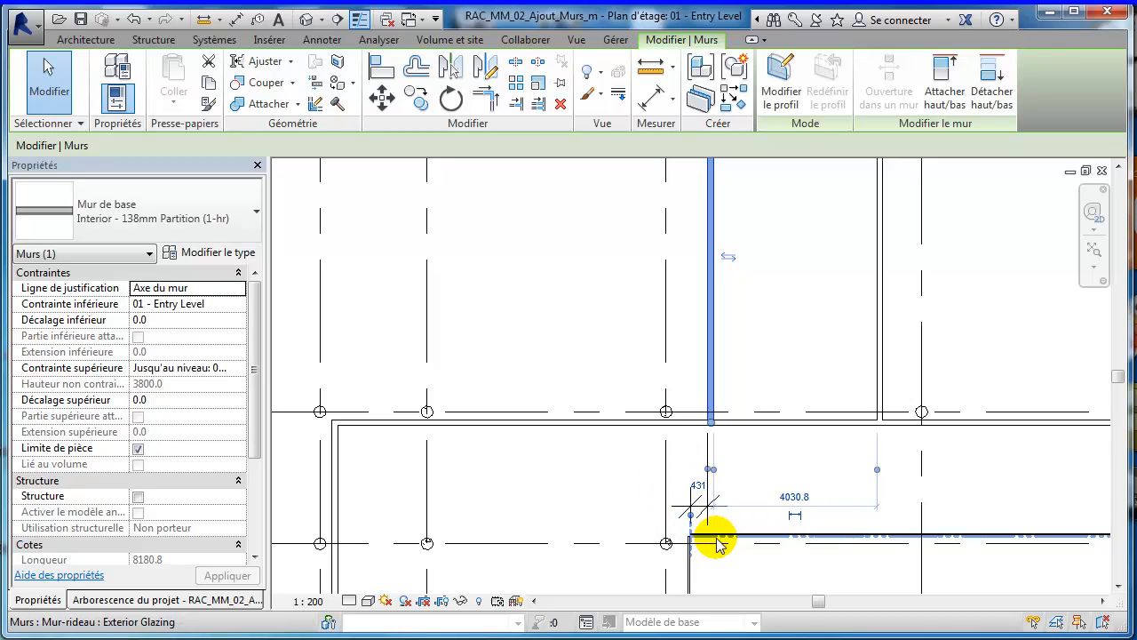
Step: Move the permanent dimension's witness line from the curtain wall to grid 3
scroll(699, 520, "up", 3)
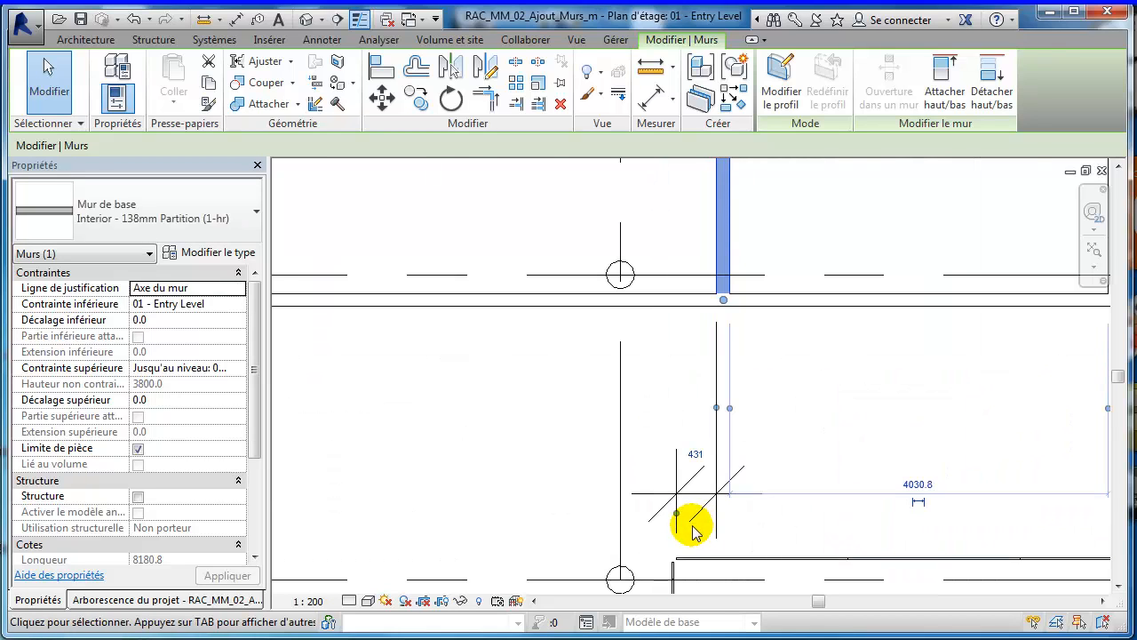
left_click_drag(677, 520, 533, 468)
scroll(539, 465, "down", 4)
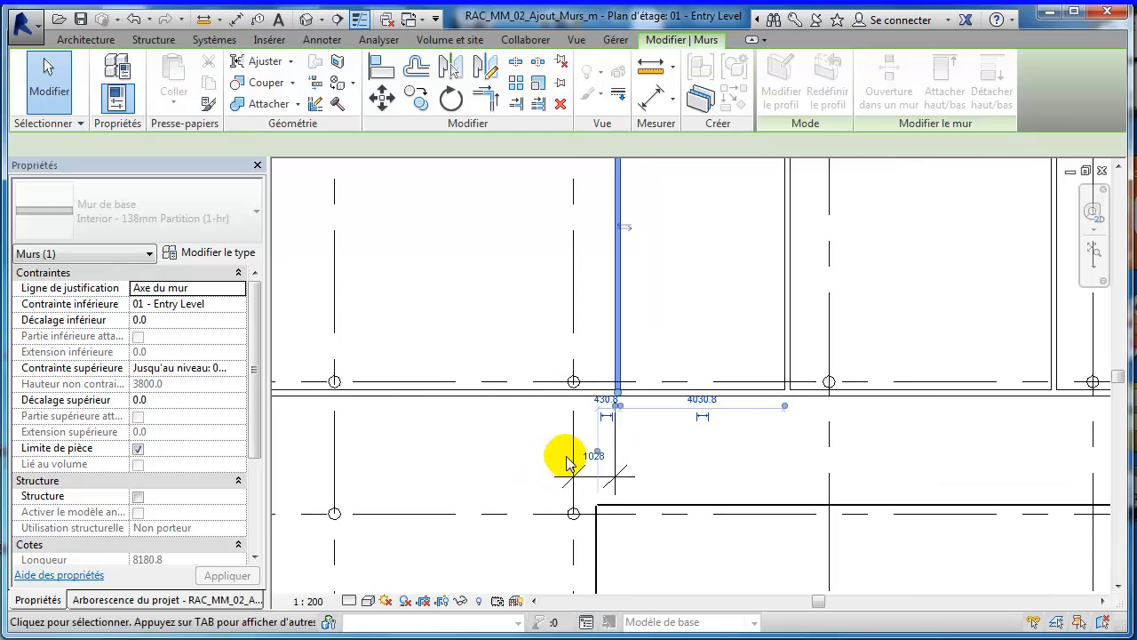
middle_click_drag(676, 498, 641, 443)
scroll(601, 428, "down", 1)
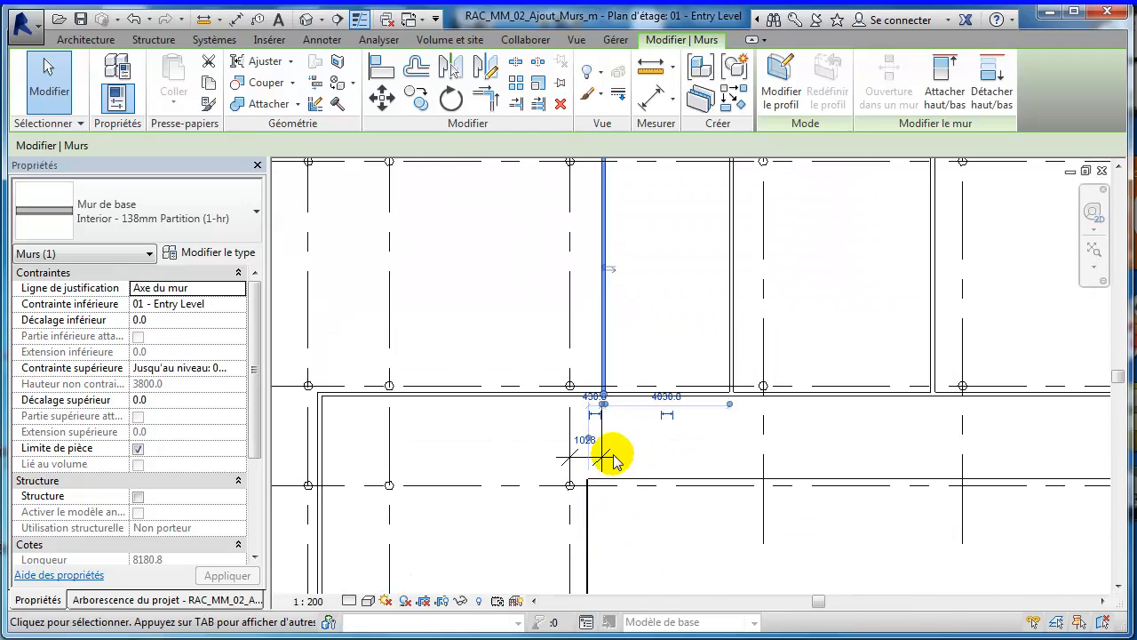
Step: Move the temporary dimension's witness line on the partition beside grid 3 from its face to its centreline
scroll(612, 458, "up", 3)
scroll(607, 426, "up", 3)
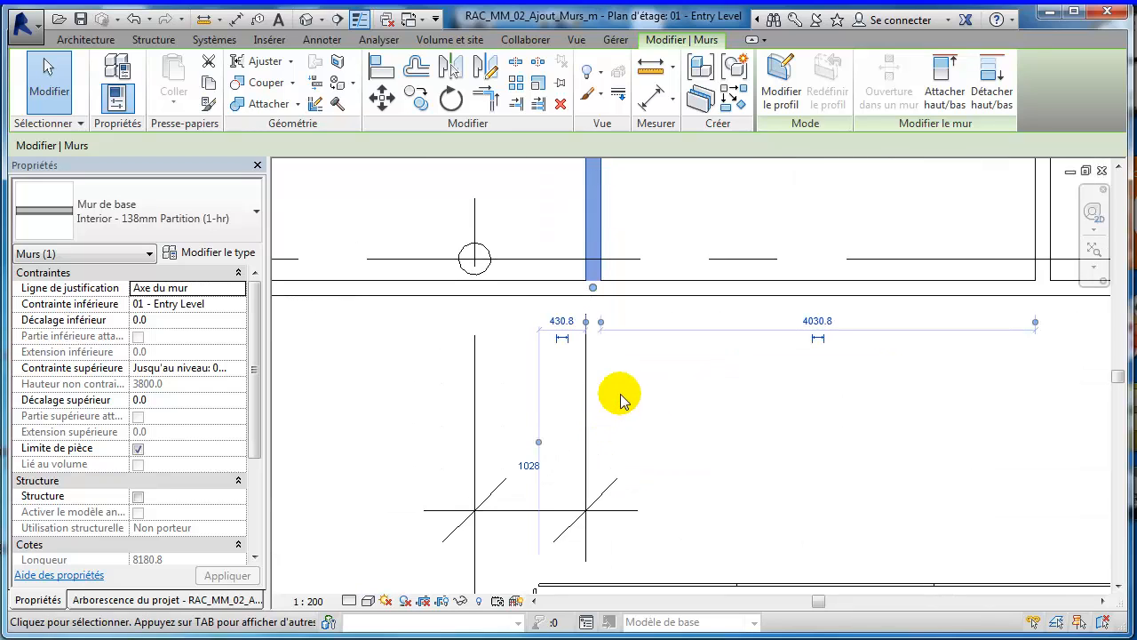
middle_click_drag(616, 399, 625, 449)
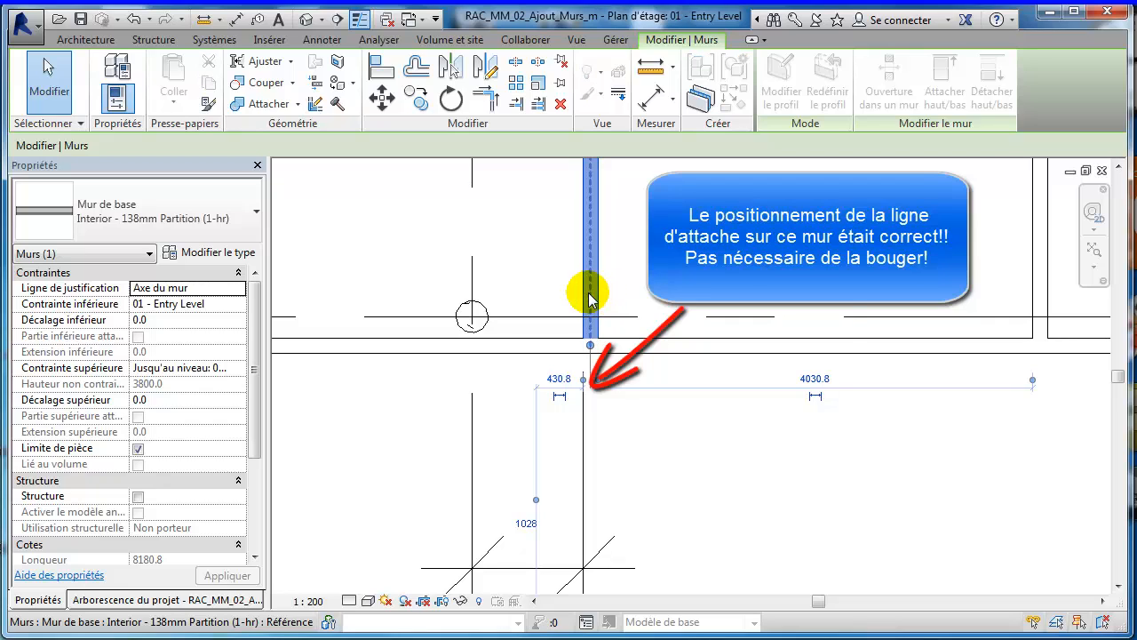
left_click_drag(591, 297, 590, 297)
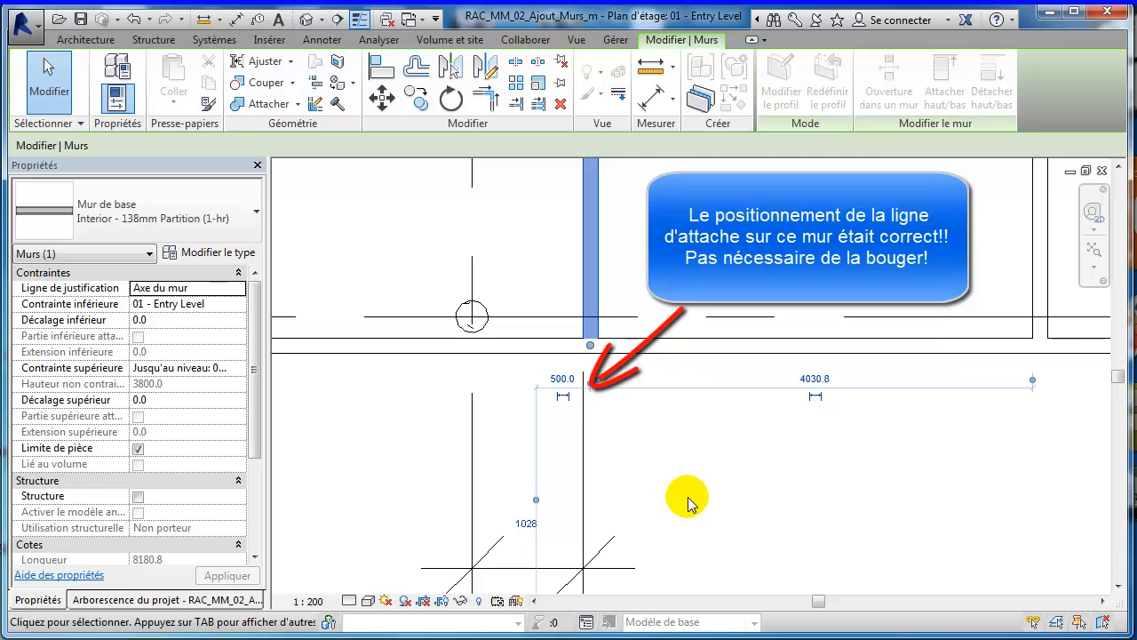
left_click(669, 457)
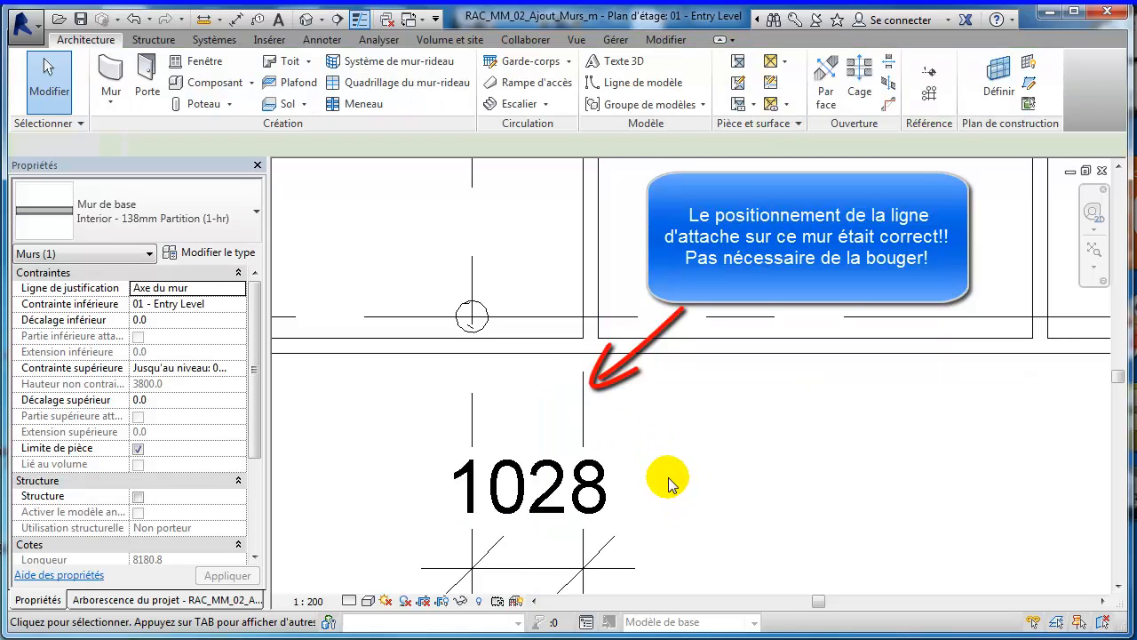
Step: Examine the dimension between grid 3 and the adjacent partition to check which part of the wall its witness line references
scroll(666, 471, "down", 3)
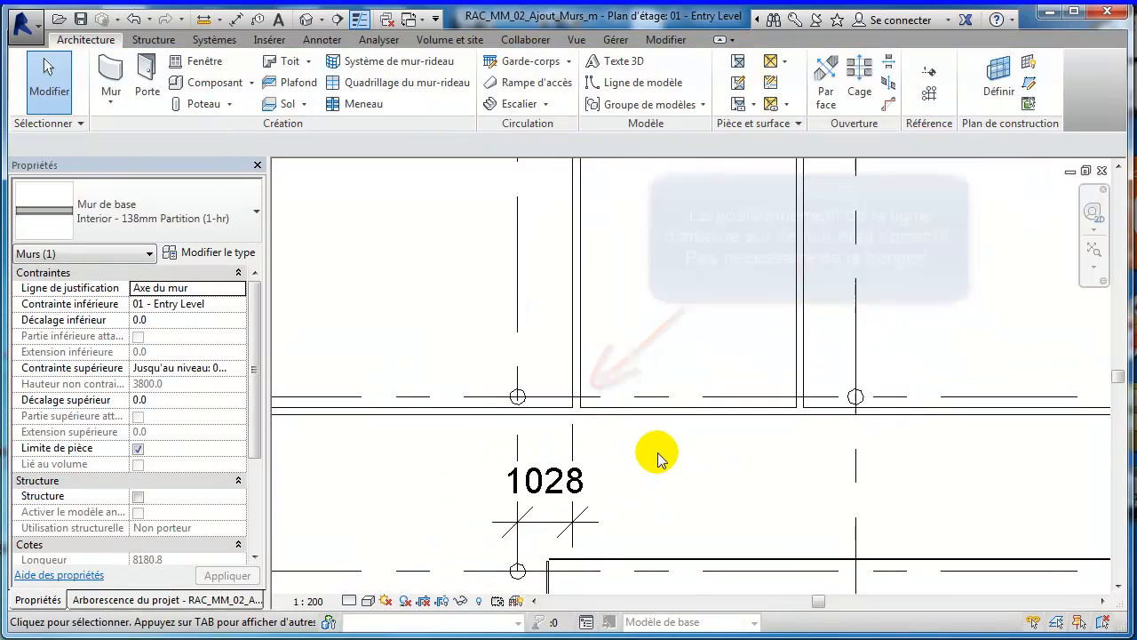
scroll(656, 456, "down", 3)
scroll(654, 472, "up", 2)
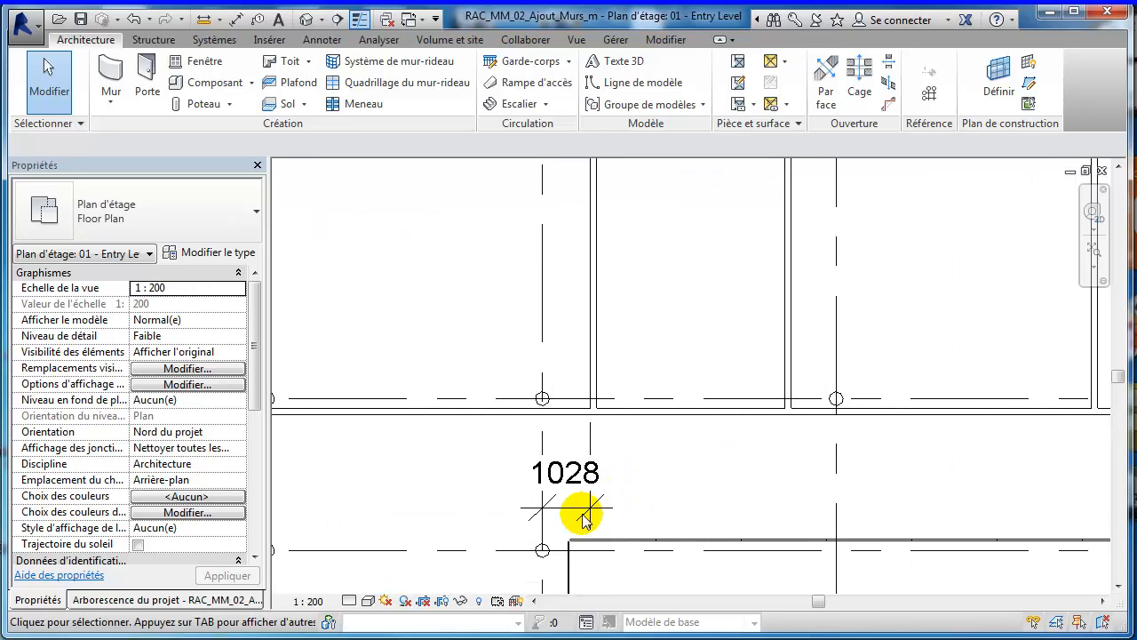
left_click(583, 516)
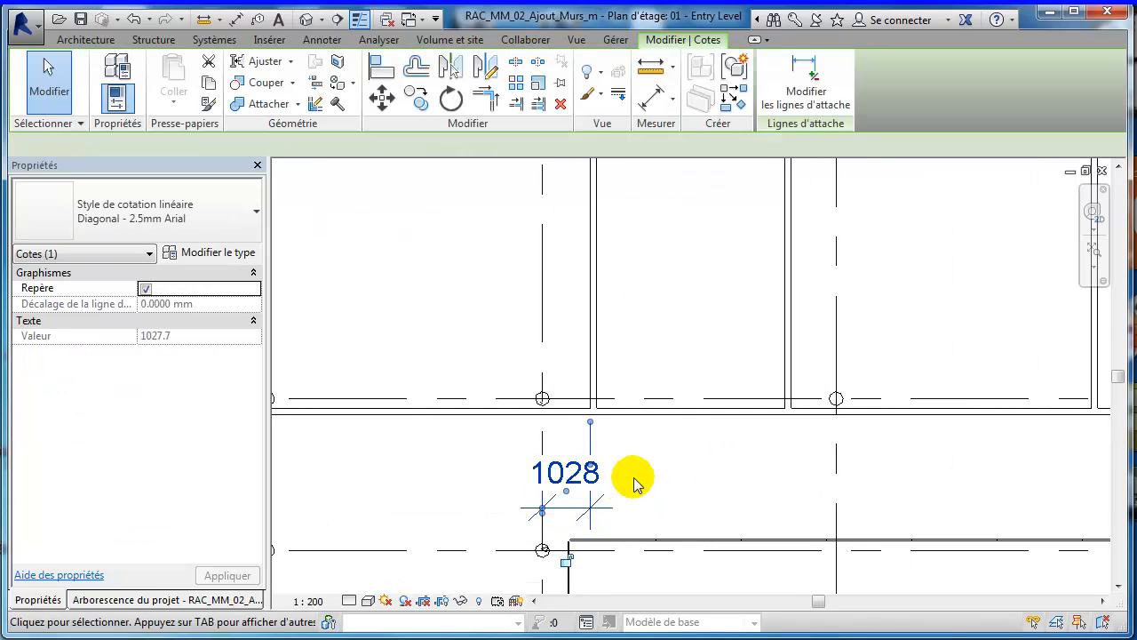
scroll(632, 479, "up", 2)
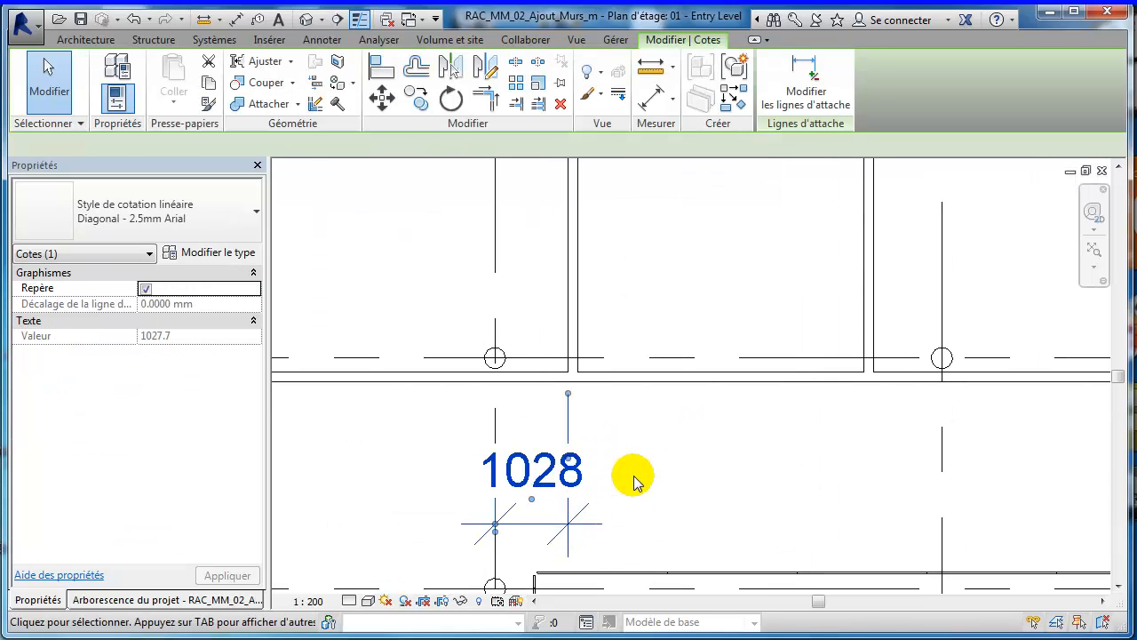
left_click(582, 316)
middle_click_drag(668, 464, 657, 435)
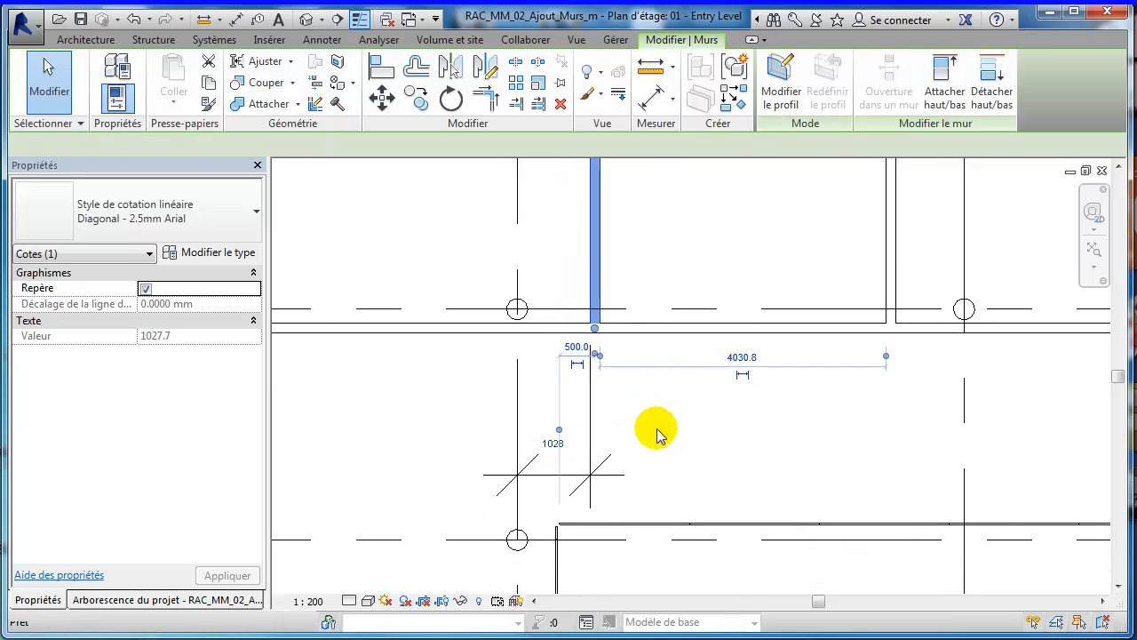
scroll(622, 397, "up", 3)
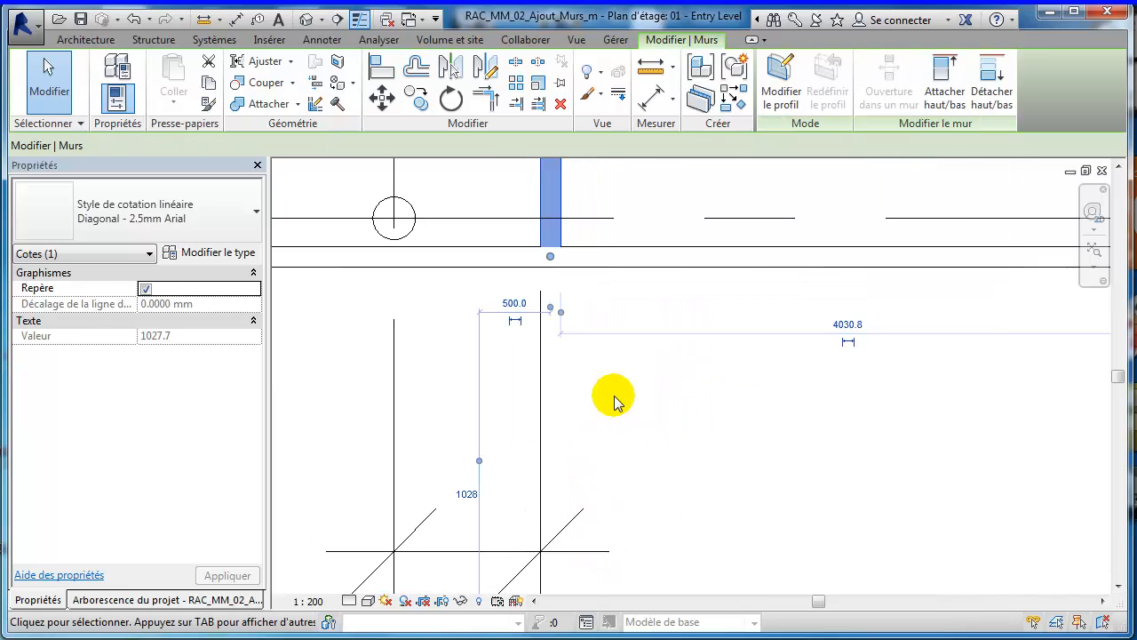
scroll(615, 396, "up", 1)
middle_click_drag(614, 396, 626, 451)
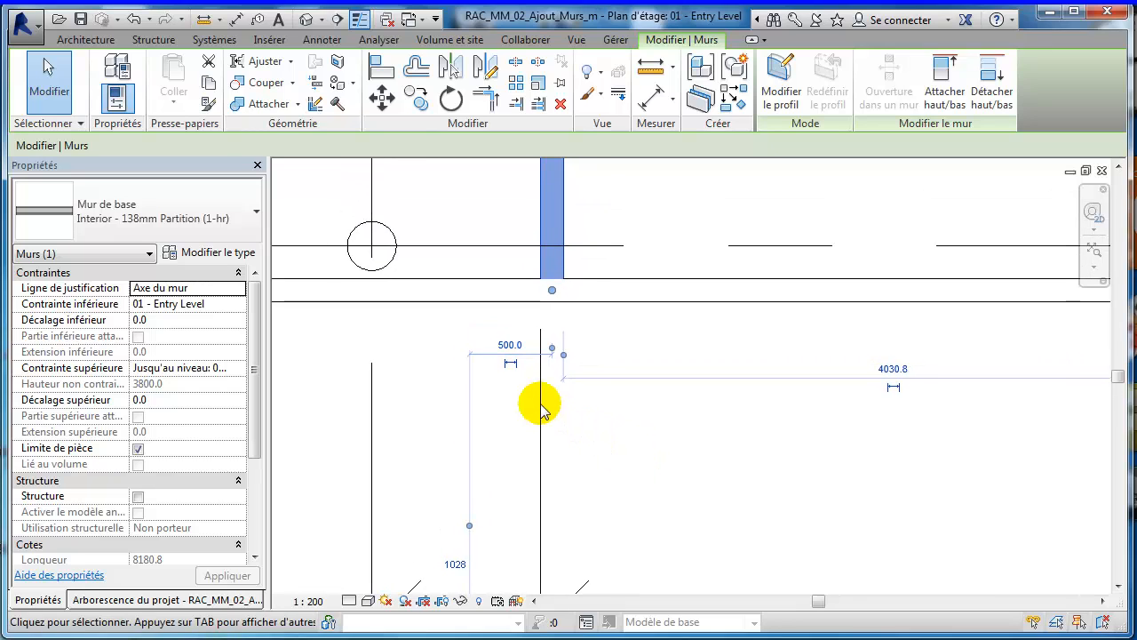
middle_click_drag(601, 414, 596, 300)
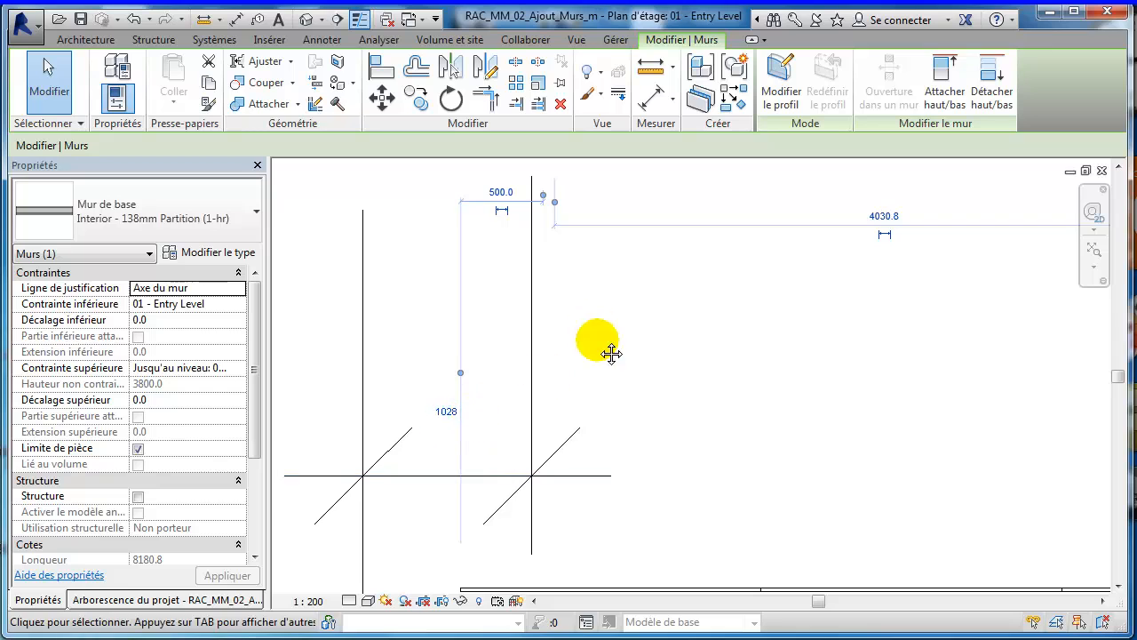
middle_click_drag(610, 350, 635, 525)
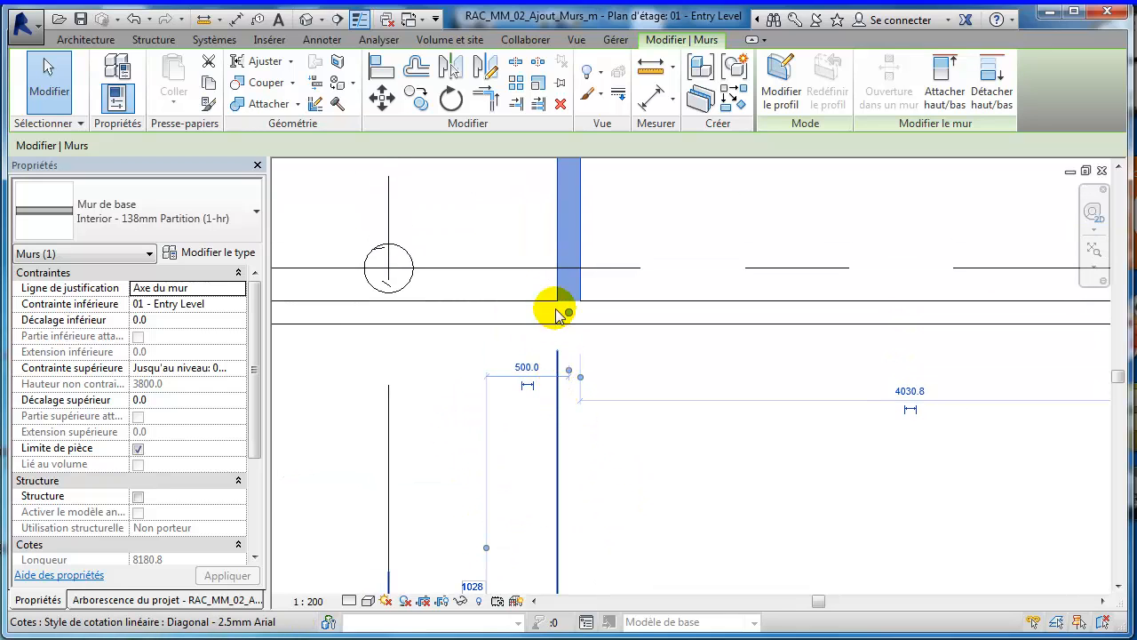
Step: Select the dimension between grid 3 and the partition and adjust its witness line at the wall end
left_click(578, 435)
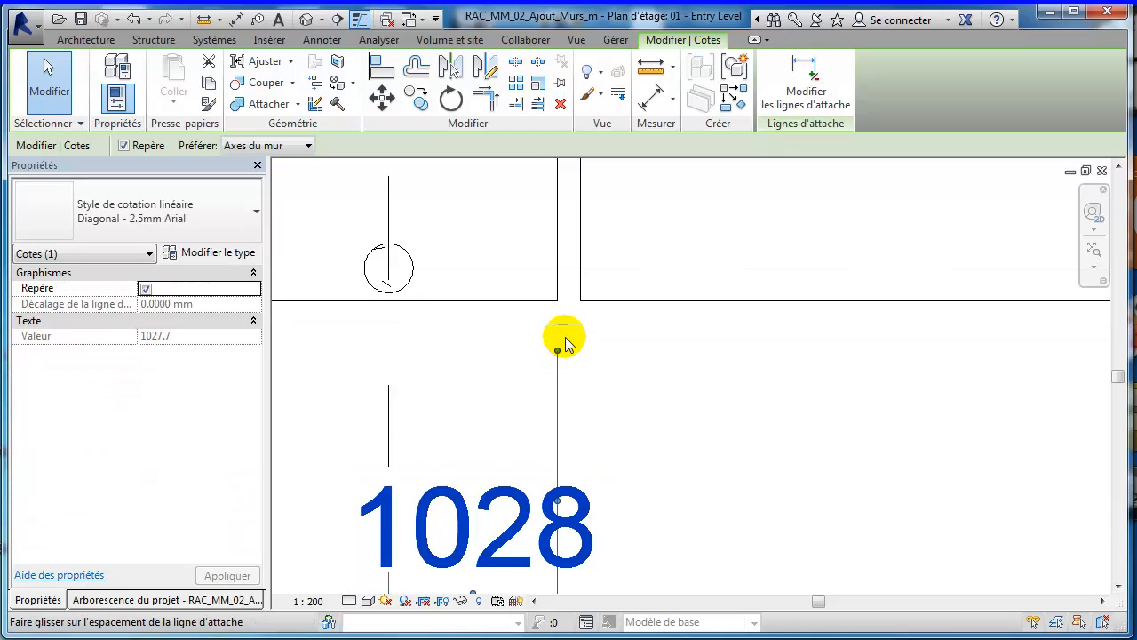
left_click_drag(568, 336, 562, 364)
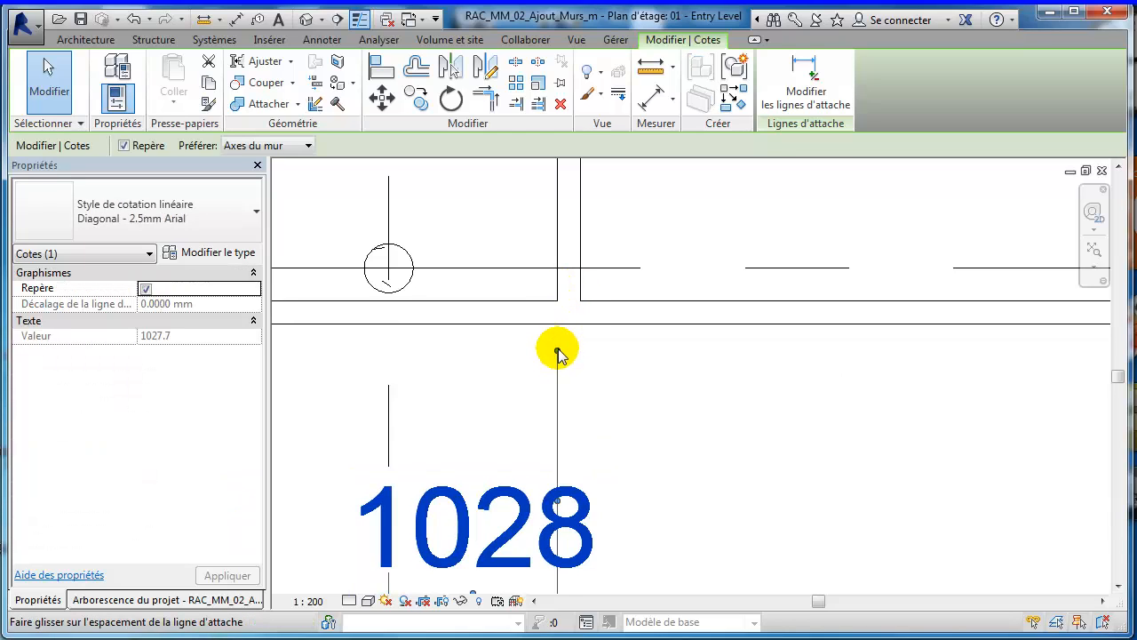
Step: Move the dimension's right witness line from the partition's face to its centreline
left_click_drag(562, 500, 578, 317)
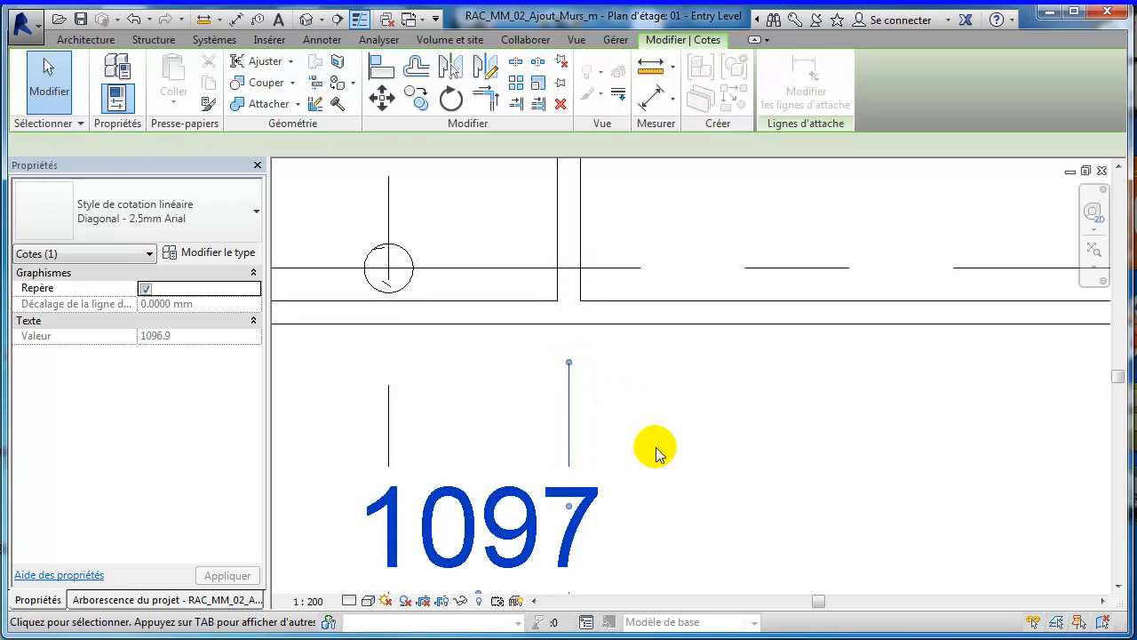
scroll(652, 462, "down", 2)
scroll(652, 462, "down", 3)
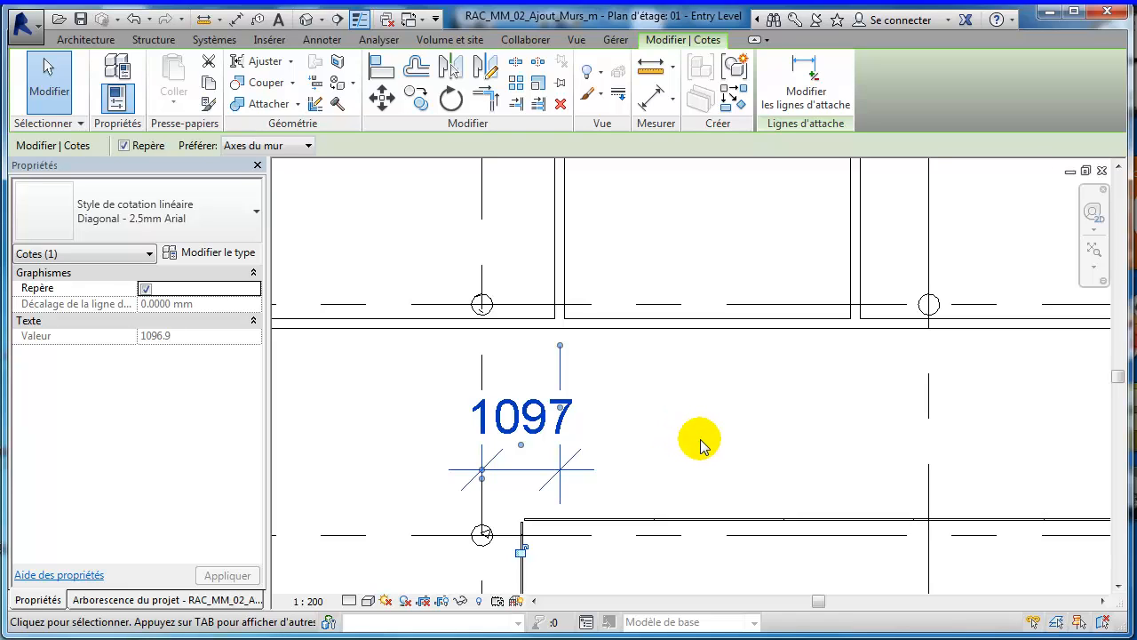
left_click(637, 444)
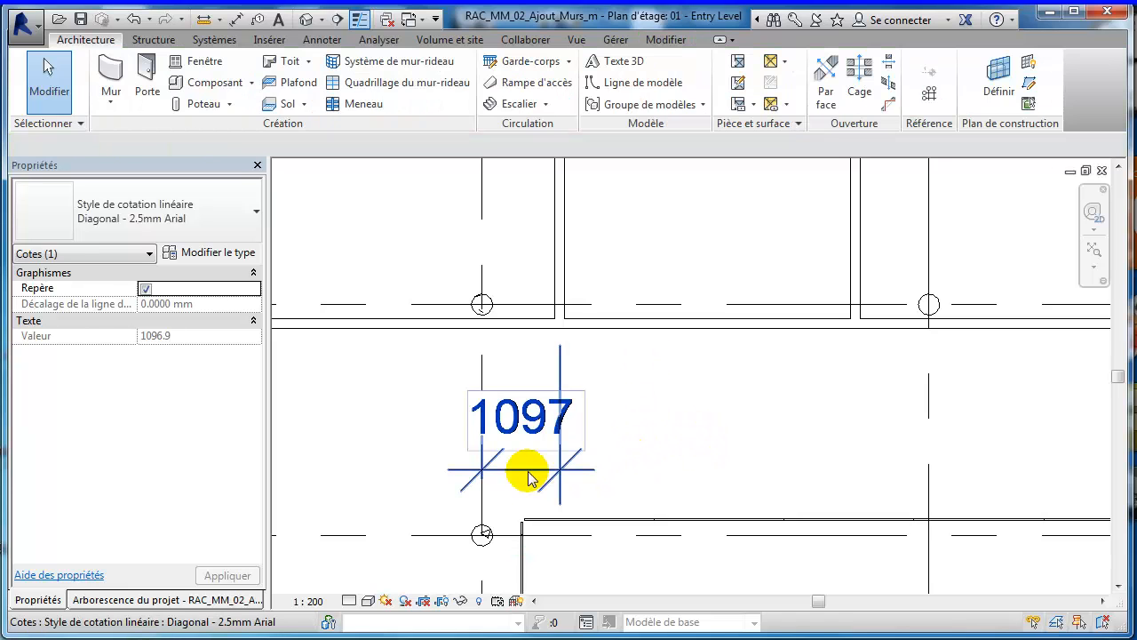
Step: Set the distance from grid line 3 to the centreline of the partition just right of it to 1575 mm
left_click(566, 251)
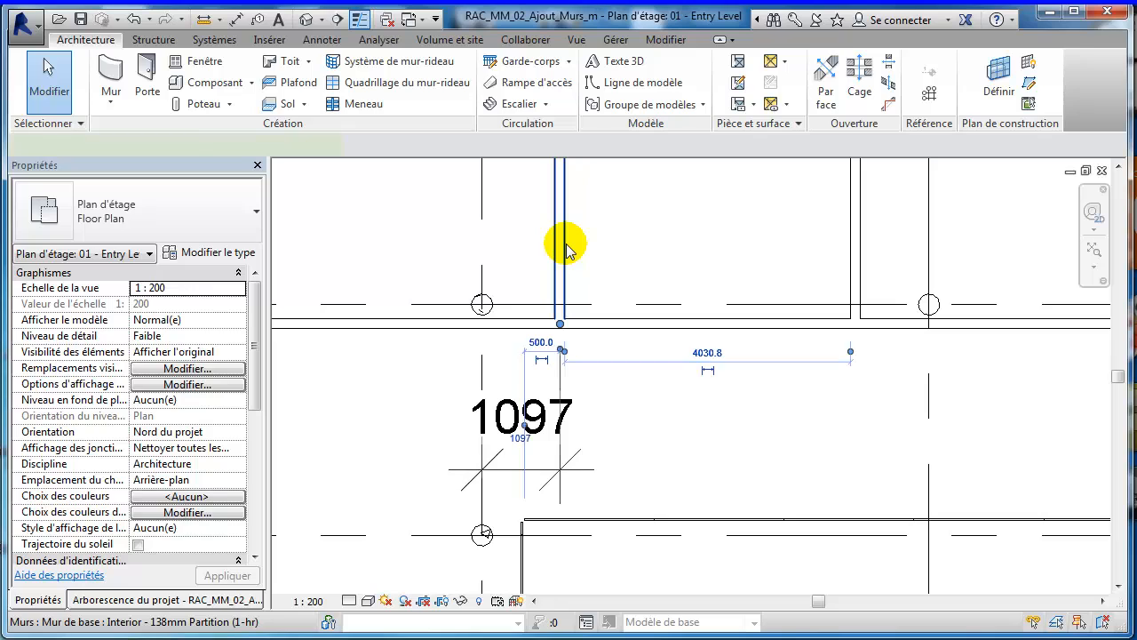
left_click(520, 439)
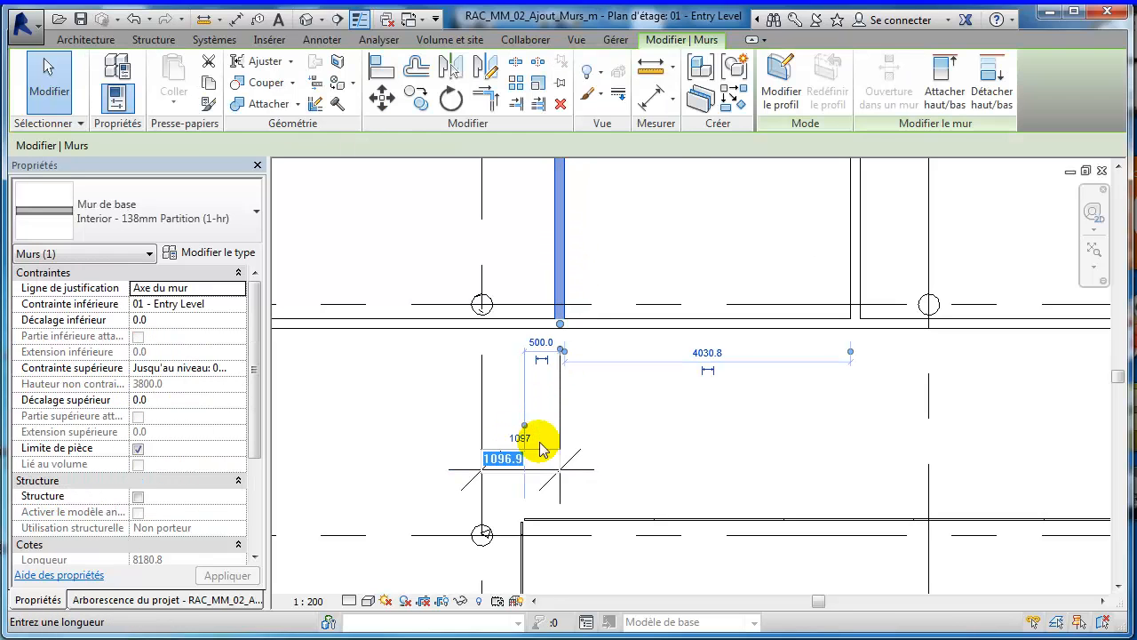
key("Return")
left_click(755, 432)
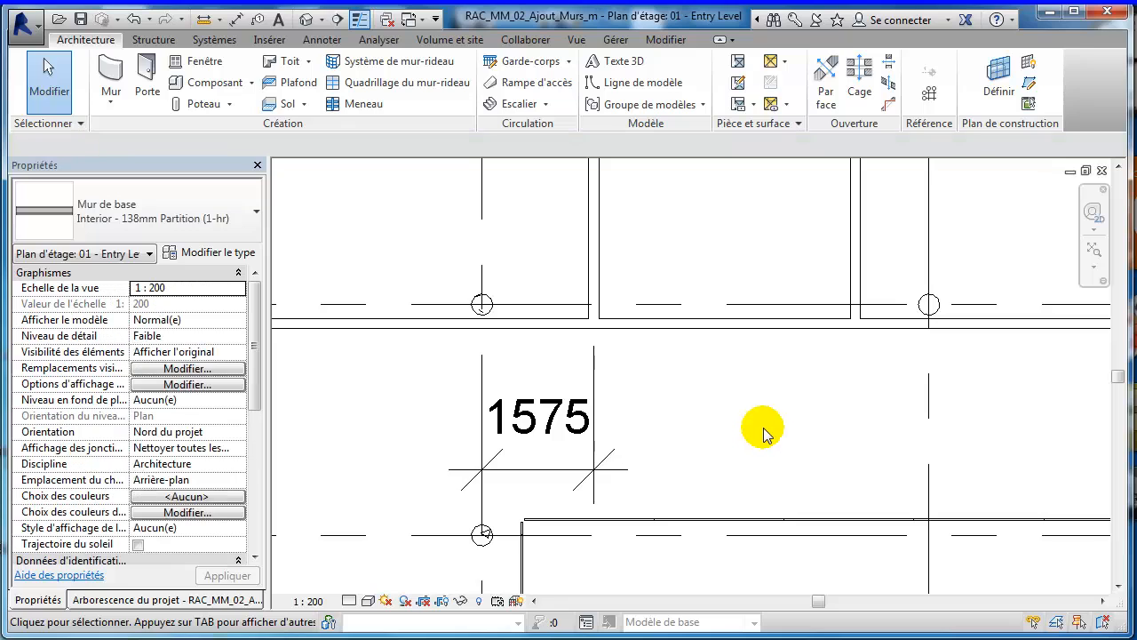
Step: Set the clear distance between the partition right of grid 3 and the one just left of grid 4 to 3960 mm, moving the latter
scroll(757, 432, "down", 2)
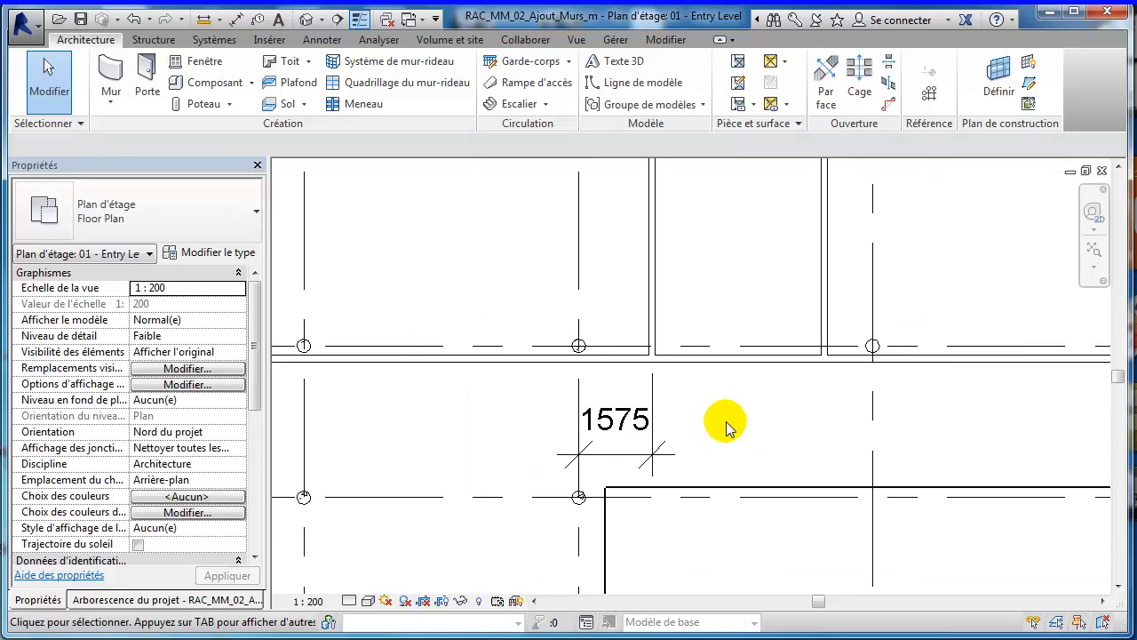
middle_click_drag(719, 253, 715, 417)
scroll(711, 351, "down", 1)
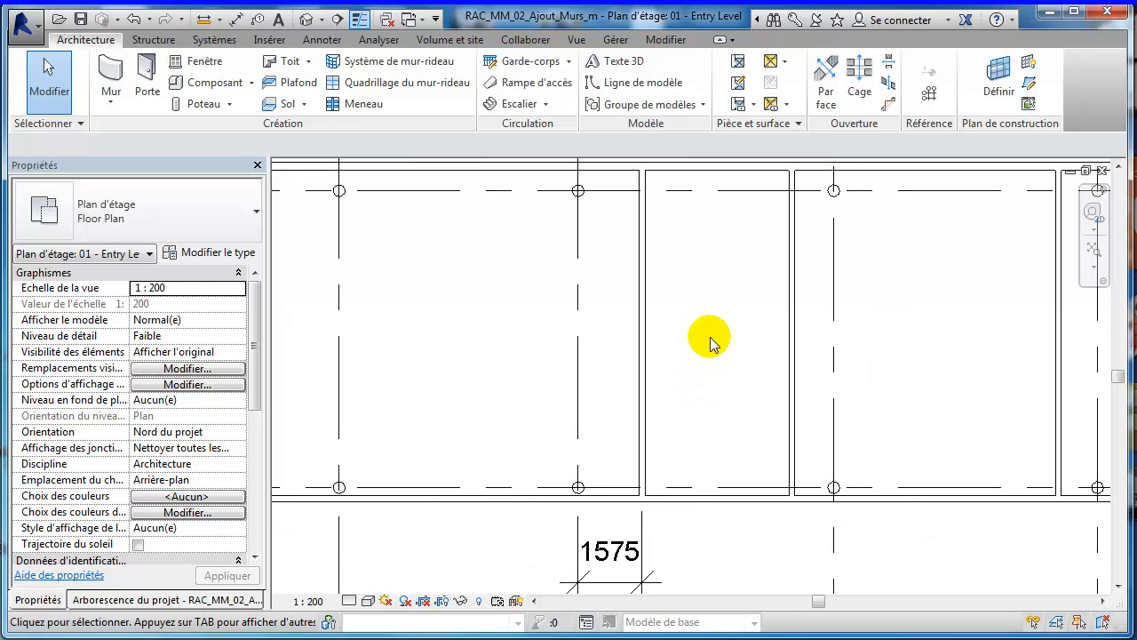
middle_click_drag(716, 340, 656, 438)
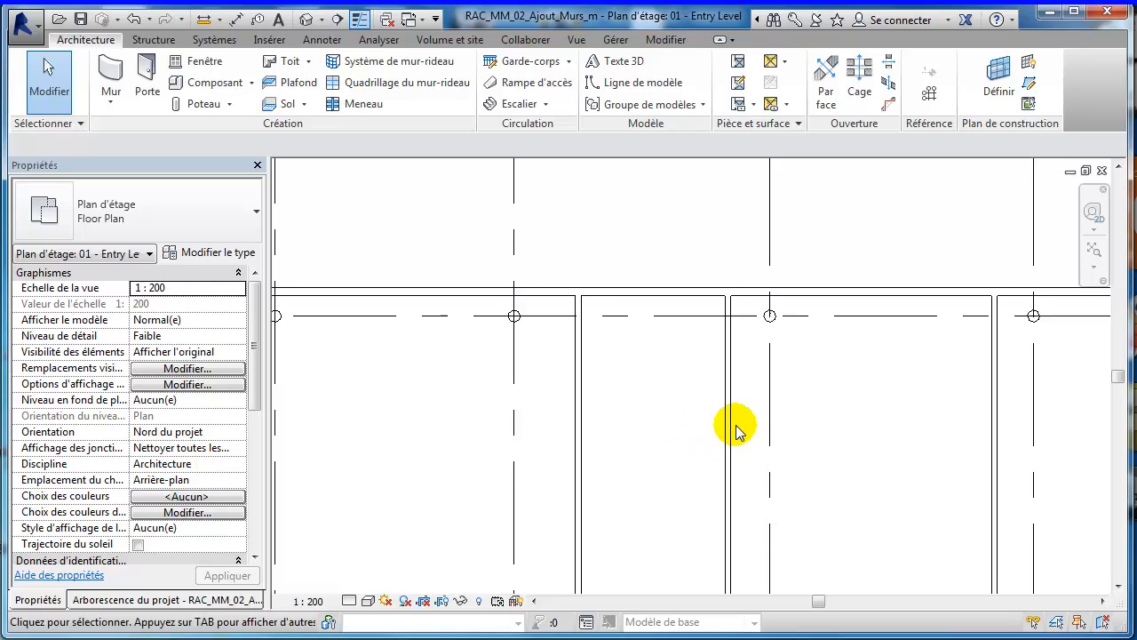
scroll(734, 430, "down", 2)
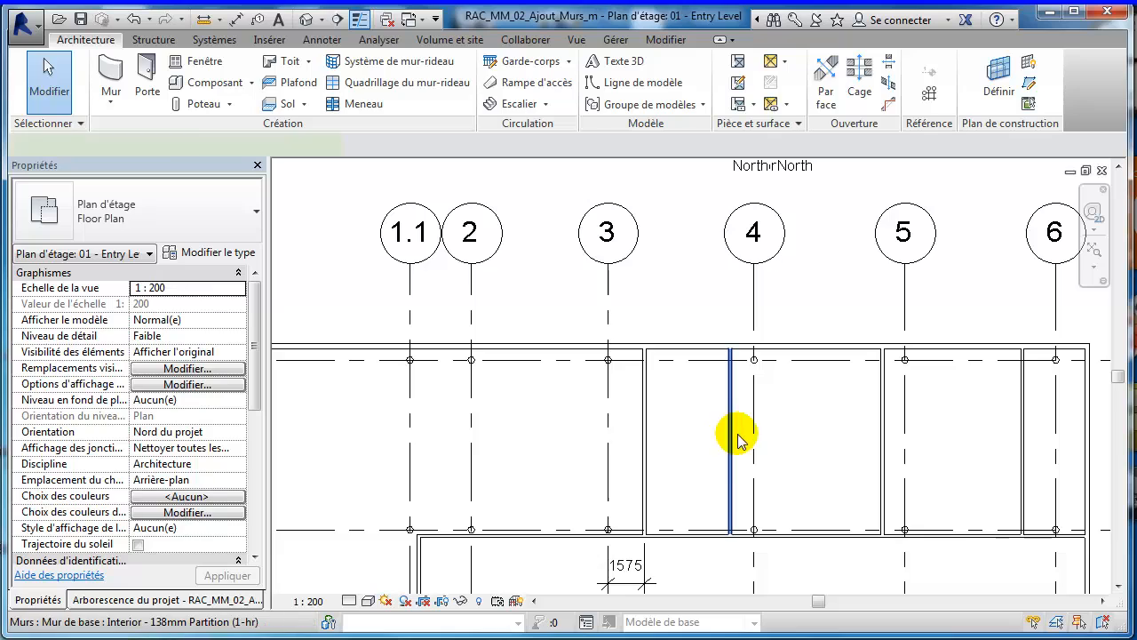
left_click(737, 436)
scroll(695, 487, "up", 2)
middle_click_drag(673, 467, 627, 274)
scroll(637, 327, "up", 1)
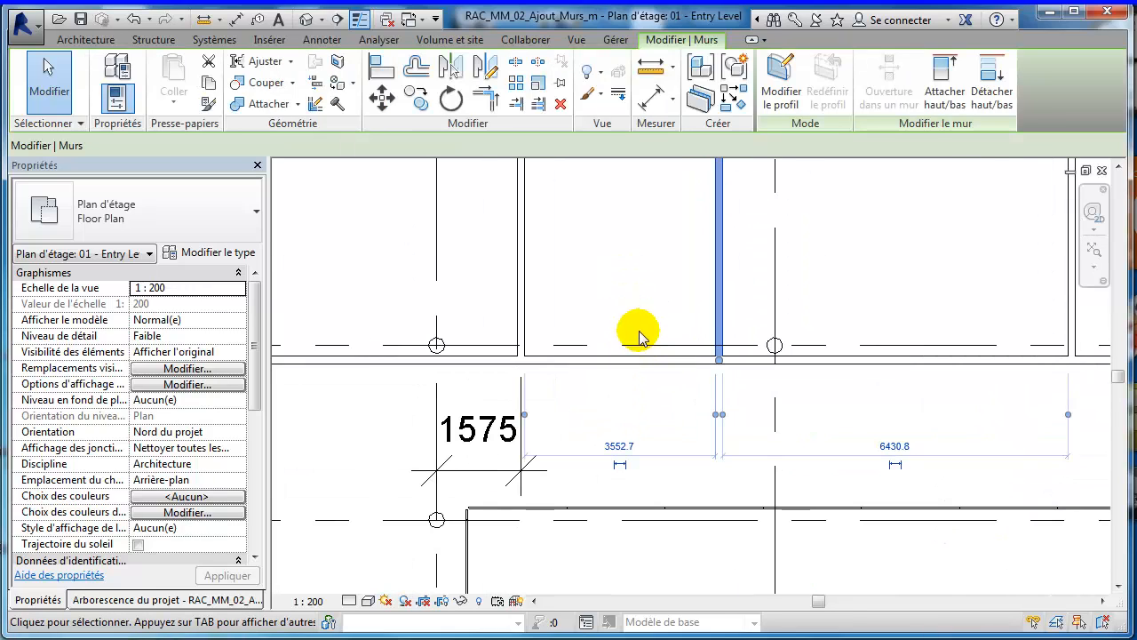
left_click(521, 348)
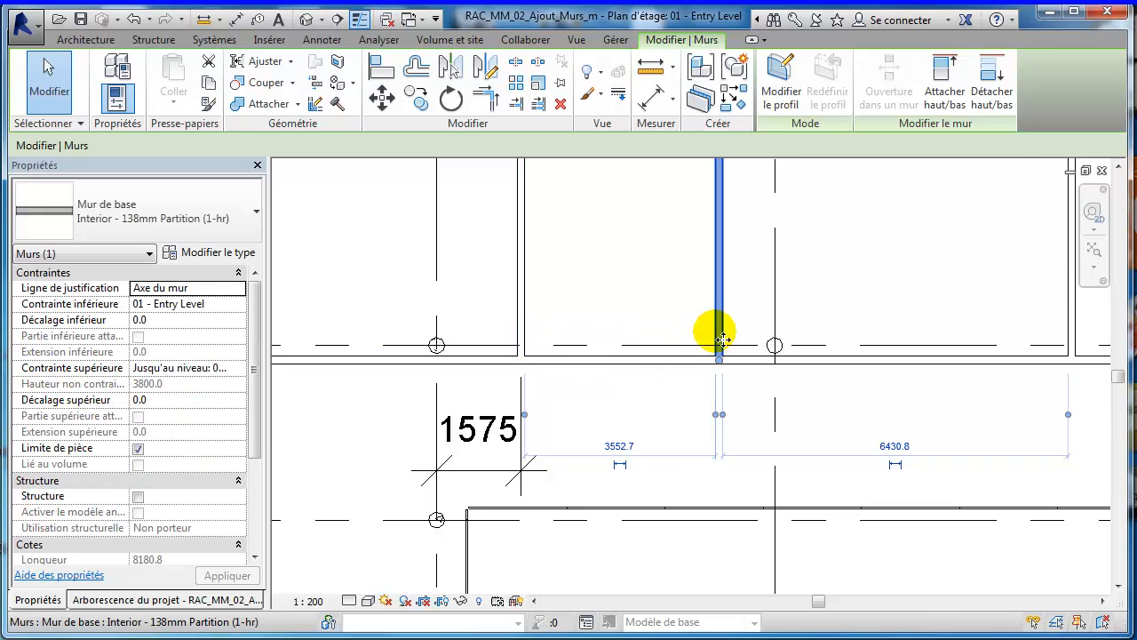
left_click(621, 447)
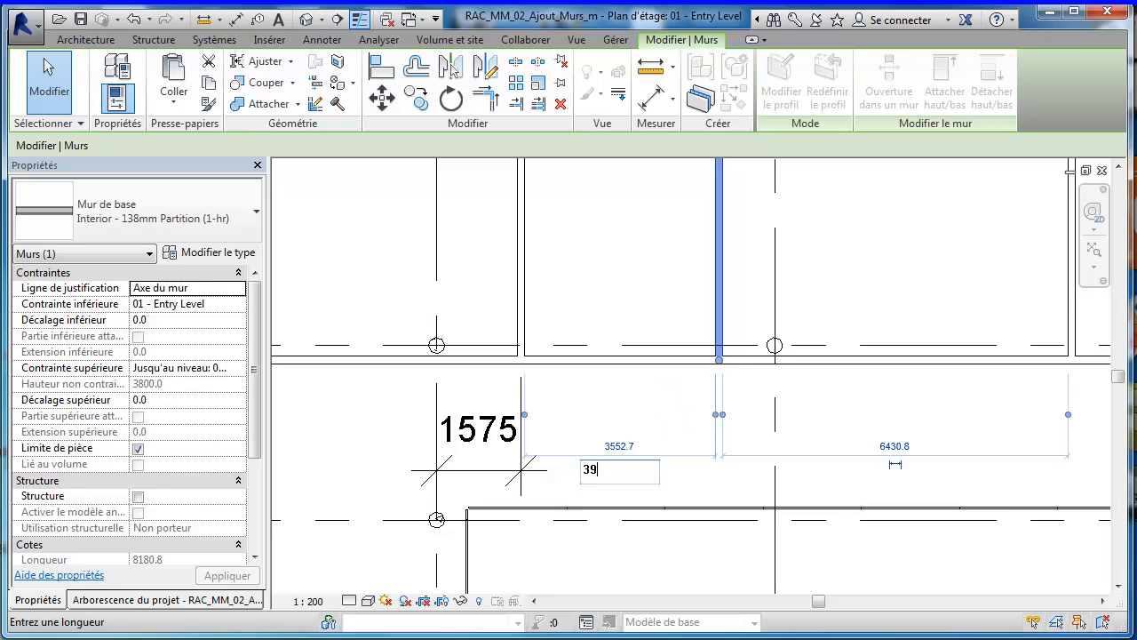
key("Return")
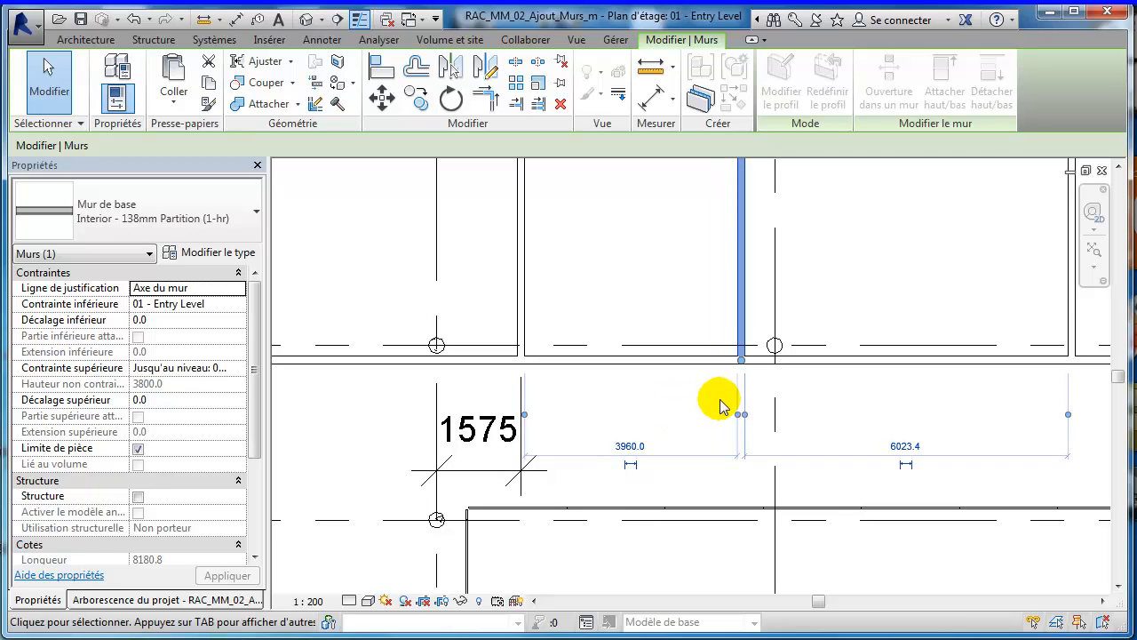
left_click(904, 403)
Step: Move the partition just left of grid 5 so its clear distance from the partition near grid 4 is 6020 mm
middle_click_drag(984, 392, 790, 465)
scroll(790, 465, "down", 1)
scroll(797, 468, "down", 1)
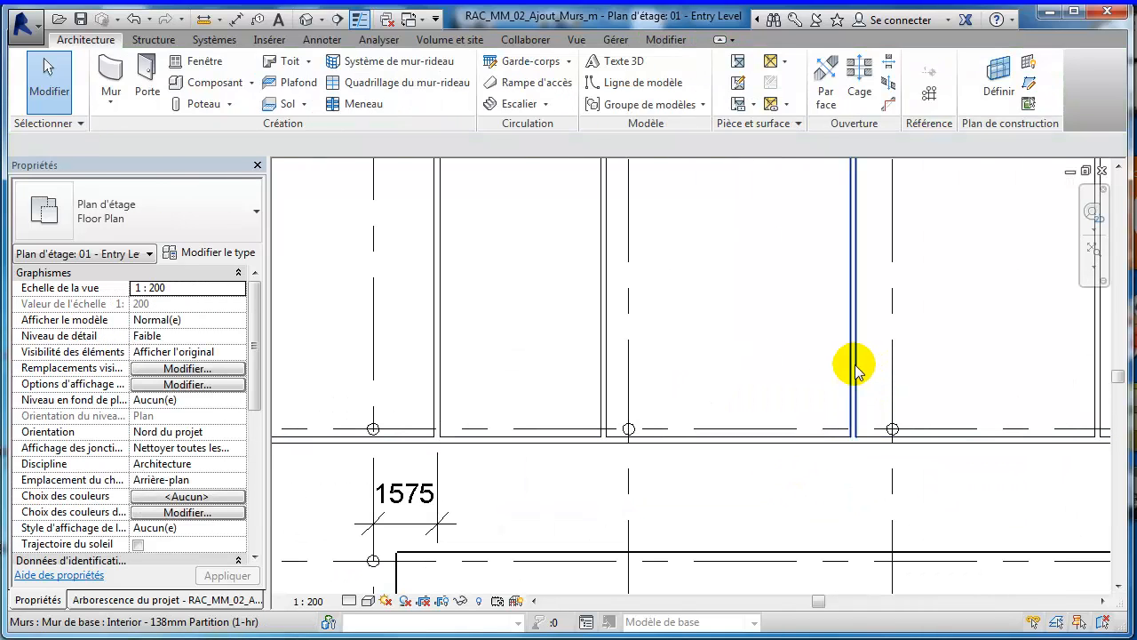
left_click(854, 390)
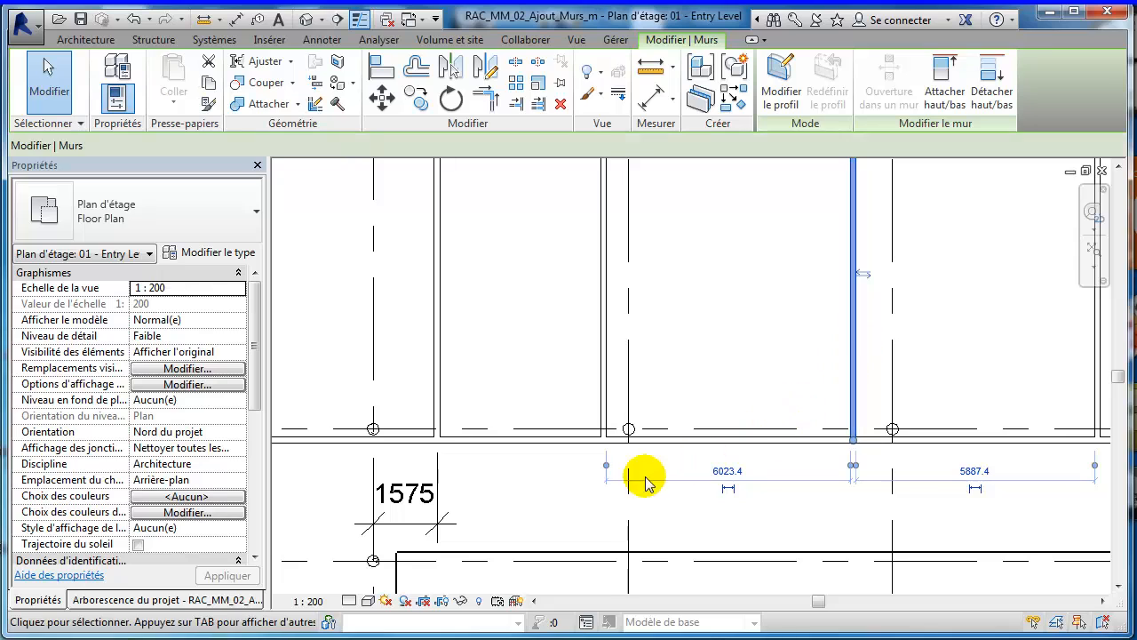
left_click(725, 472)
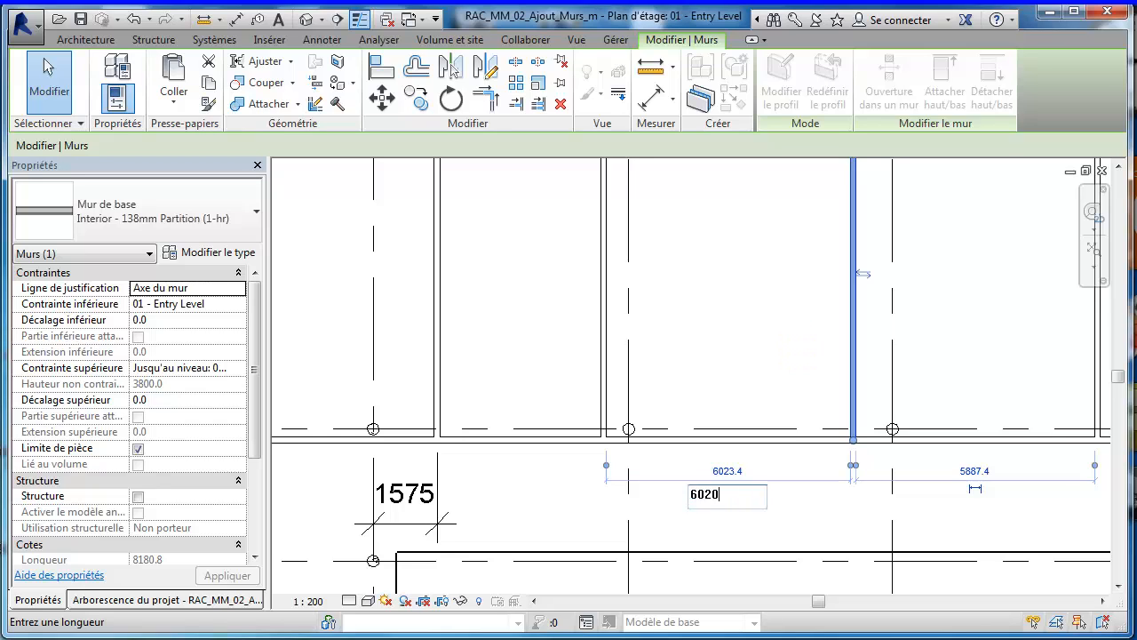
type("6020")
key("Return")
Step: Move the partition just left of grid 6 so its clear distance from the partition near grid 5 is 6020 mm
scroll(1004, 348, "down", 1)
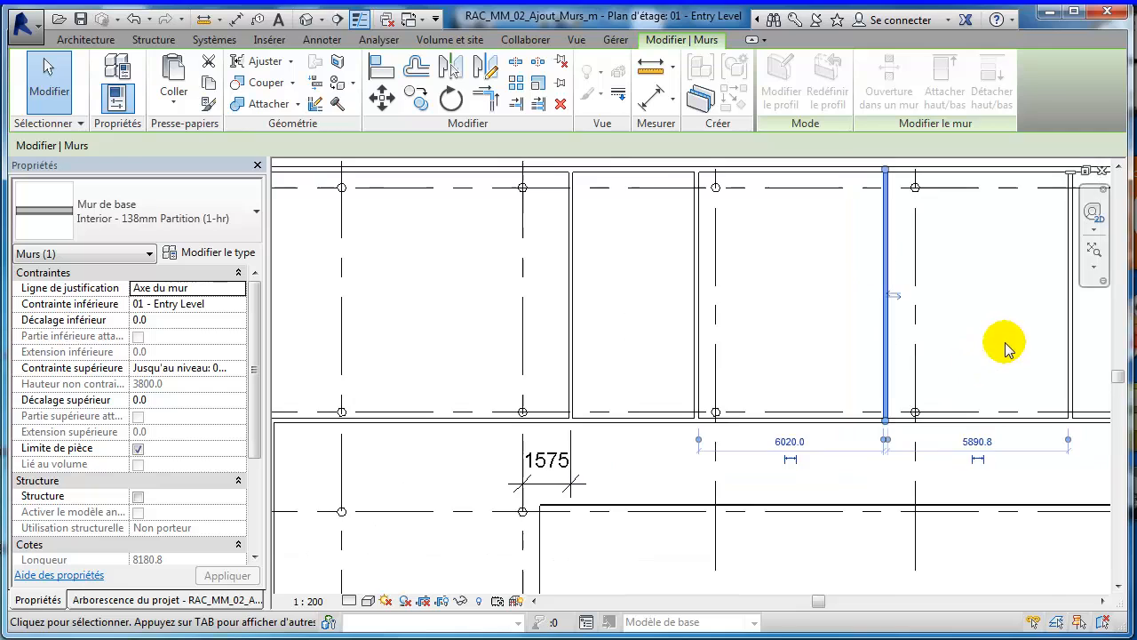
middle_click_drag(1005, 343, 713, 415)
left_click(735, 407)
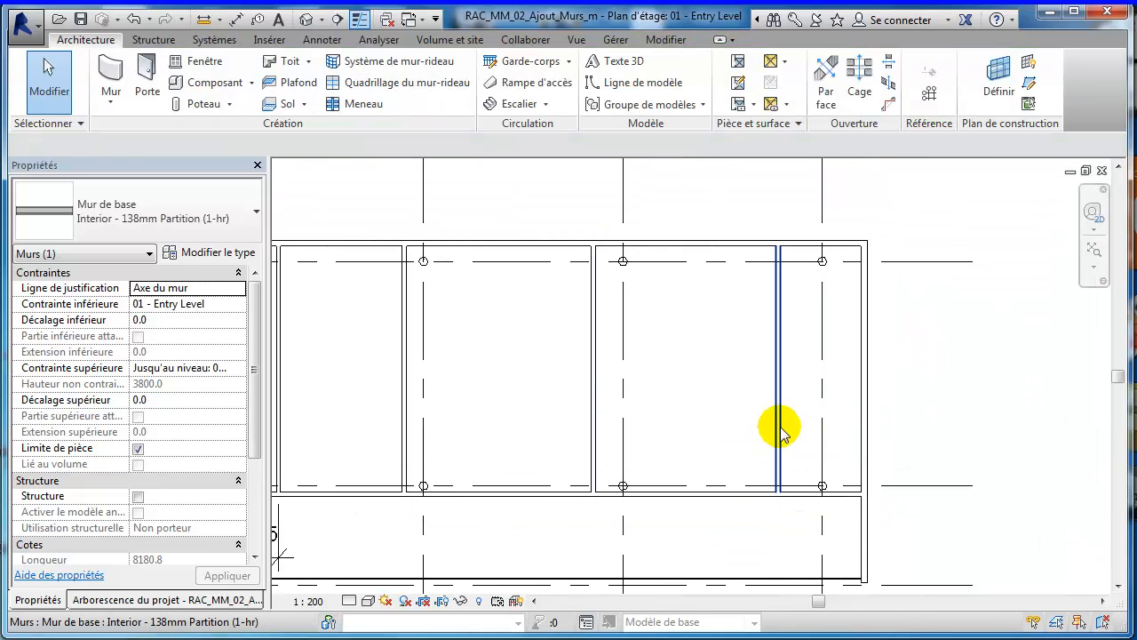
left_click(780, 432)
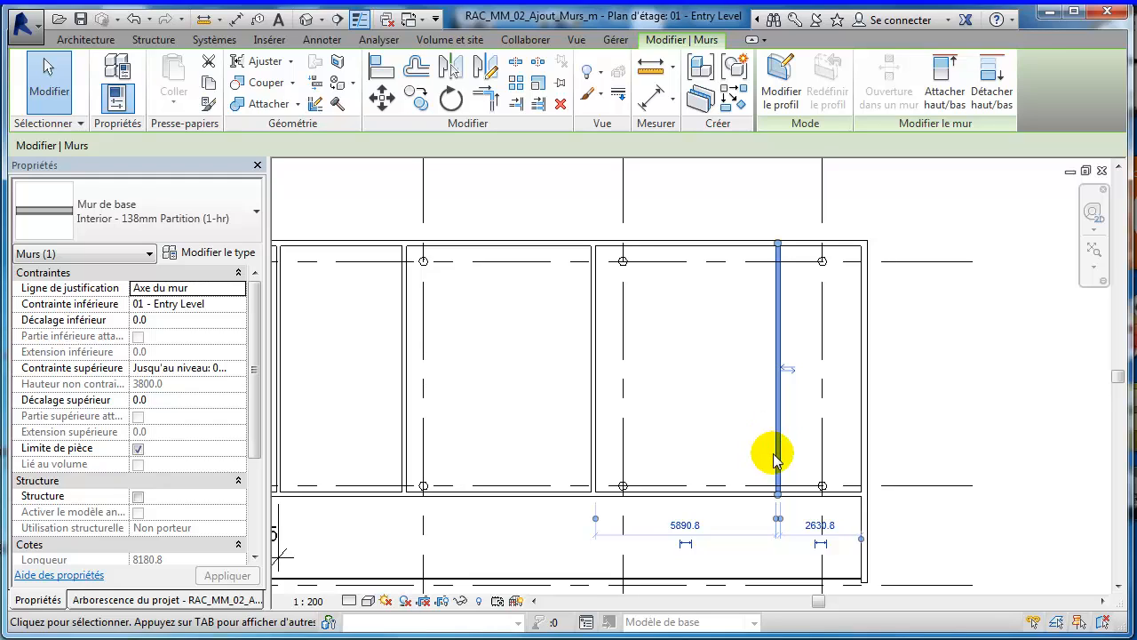
left_click(685, 525)
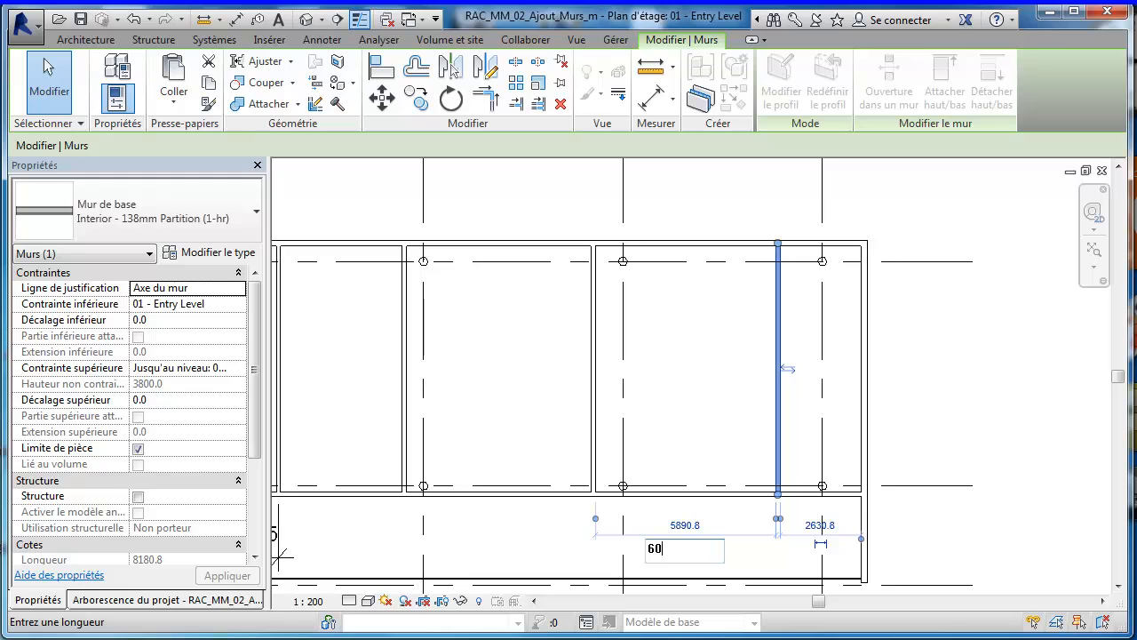
type("6020")
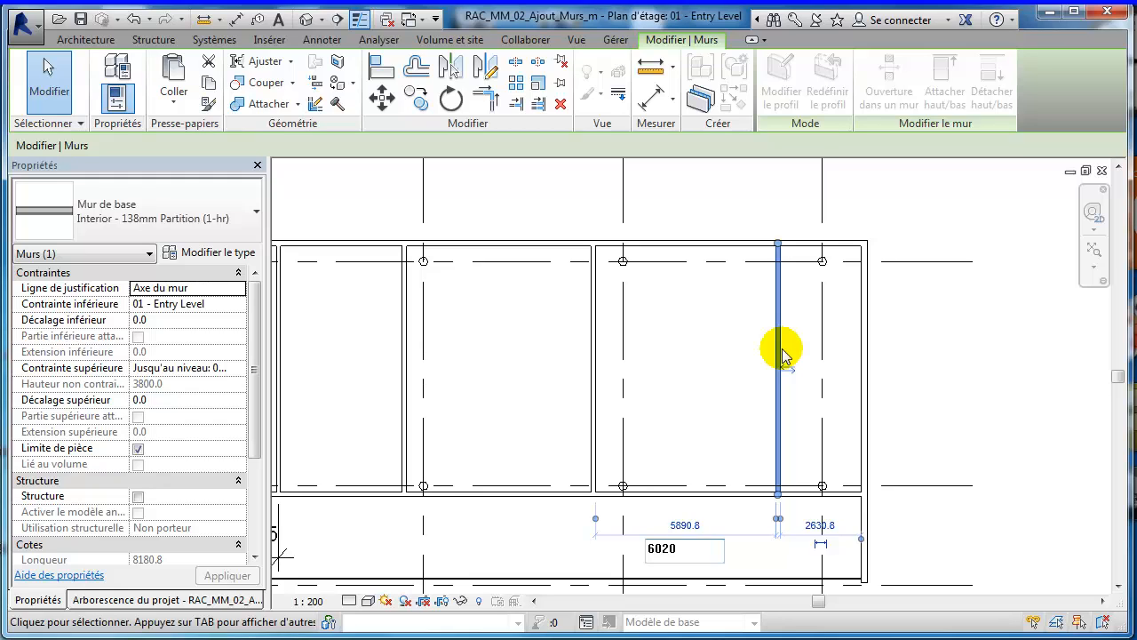
key("Return")
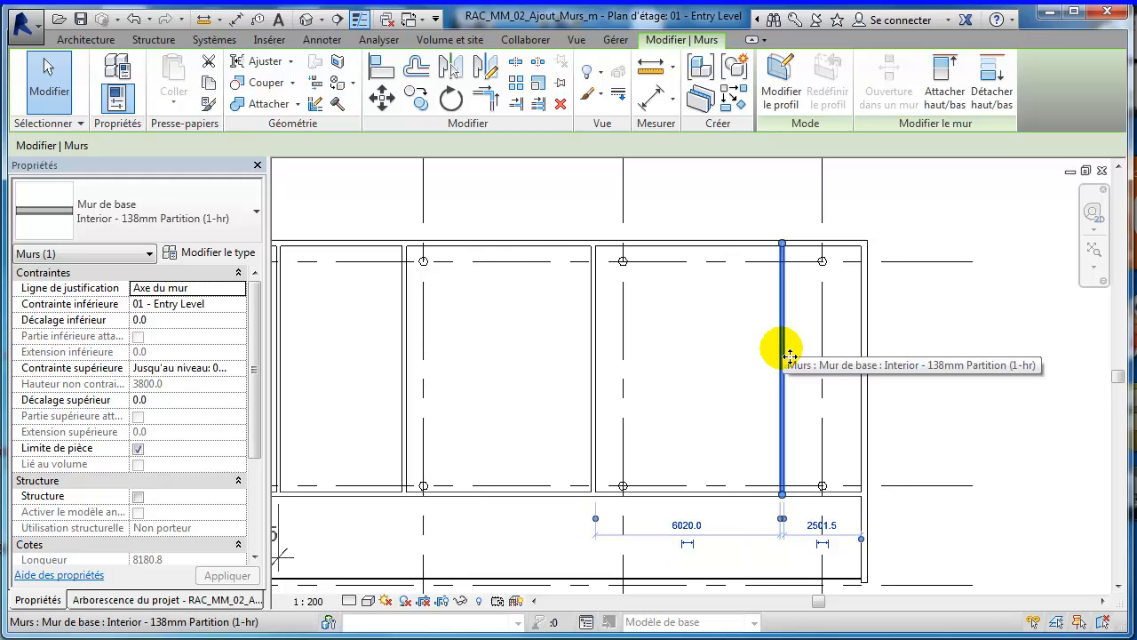
left_click(945, 387)
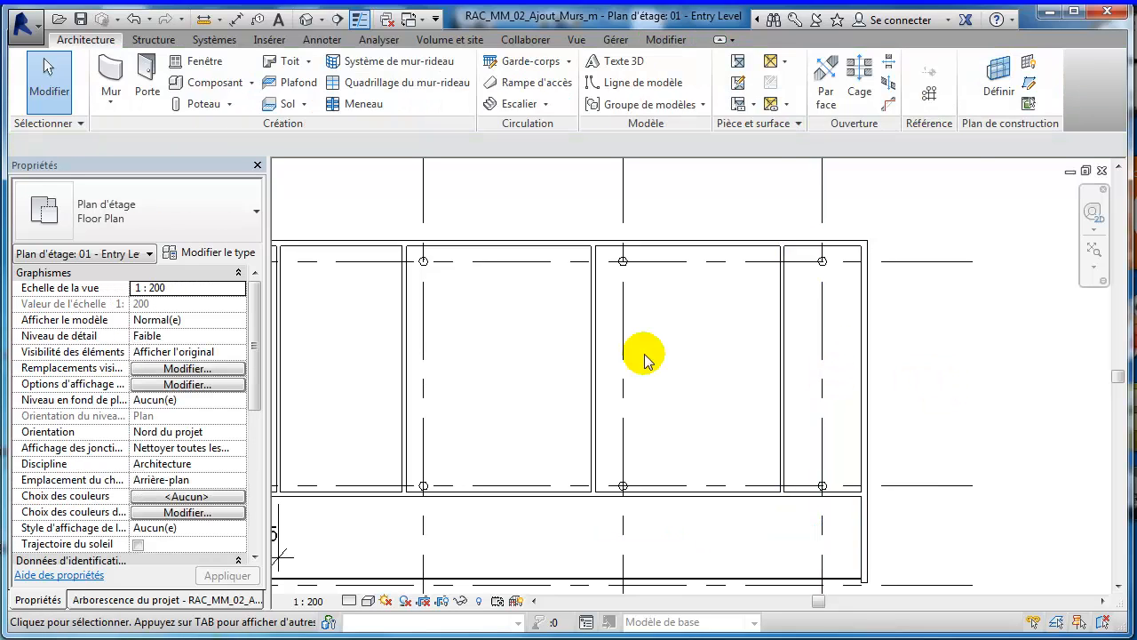
Step: Place an aligned dimension from grid line 3 to the near face of the adjacent partition, above the upper exterior wall
scroll(497, 342, "down", 4)
scroll(520, 343, "up", 2)
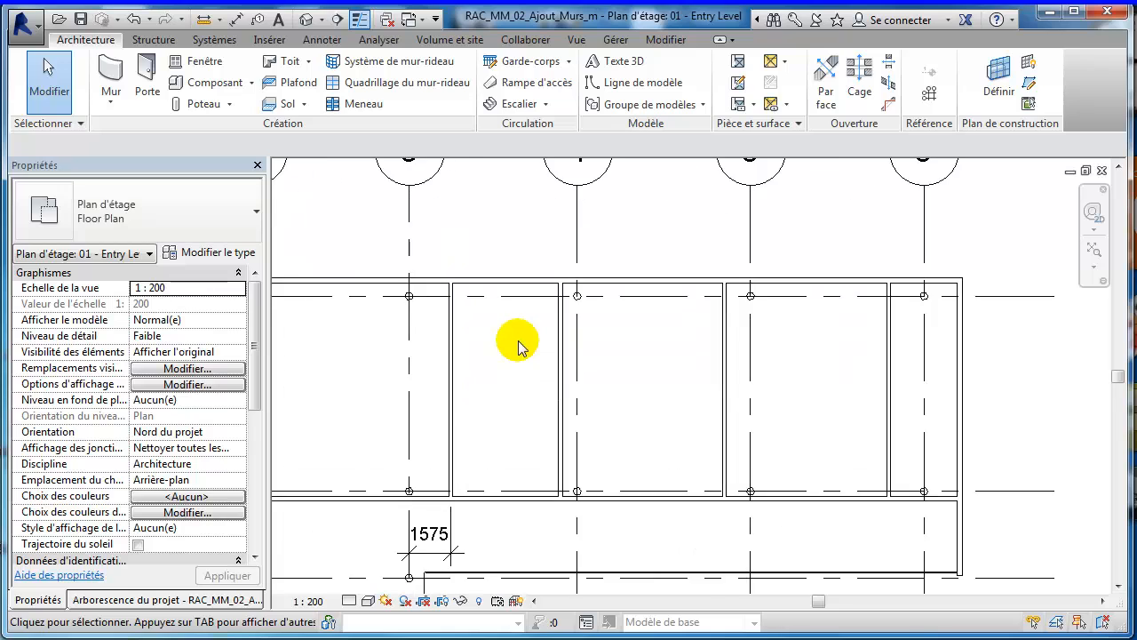
left_click(237, 22)
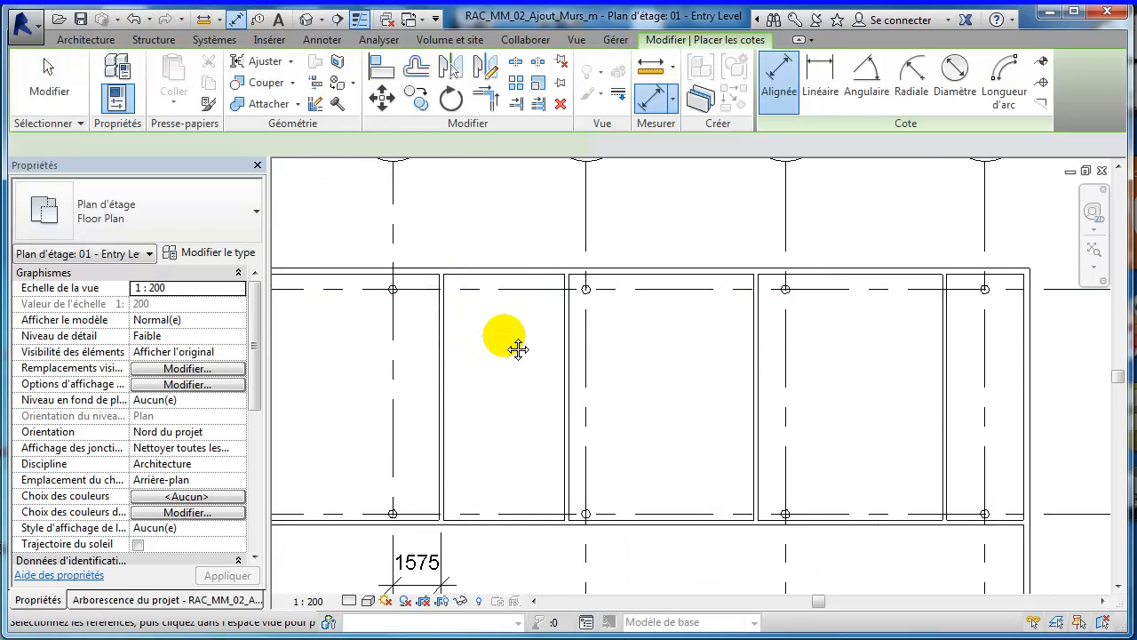
middle_click_drag(395, 322, 444, 325)
left_click(442, 326)
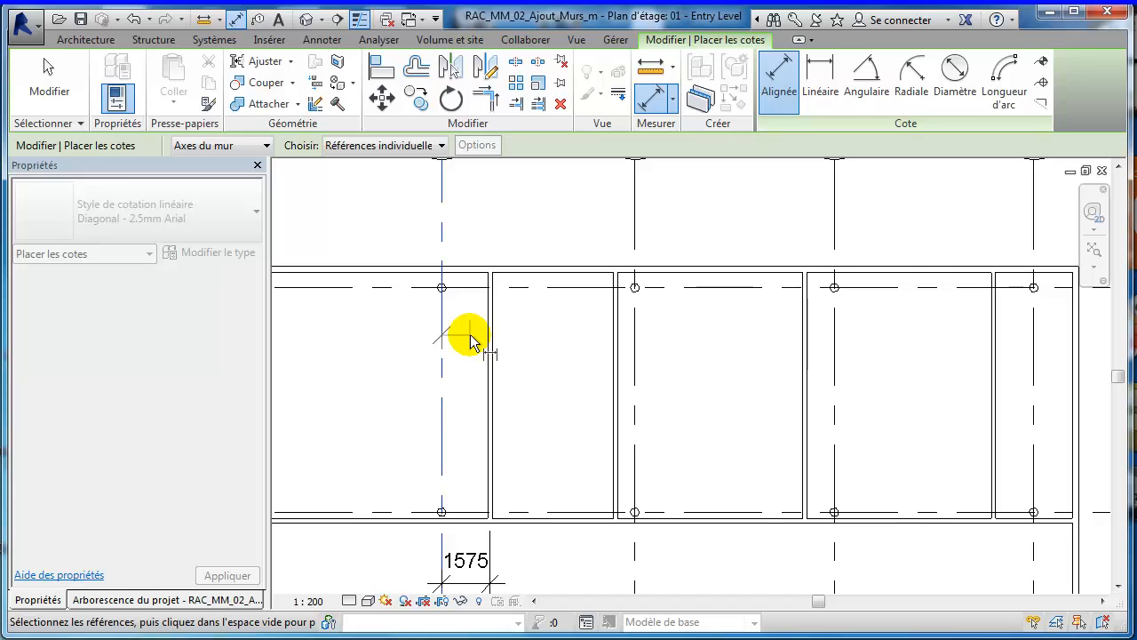
scroll(462, 345, "up", 1)
middle_click_drag(456, 347, 507, 418)
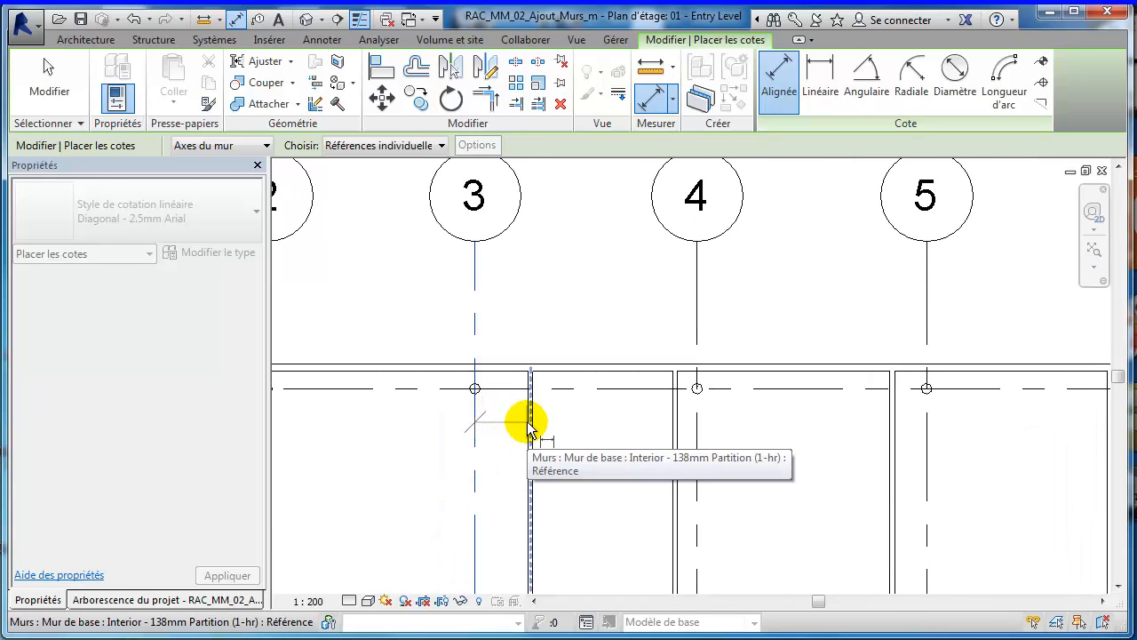
left_click(529, 430)
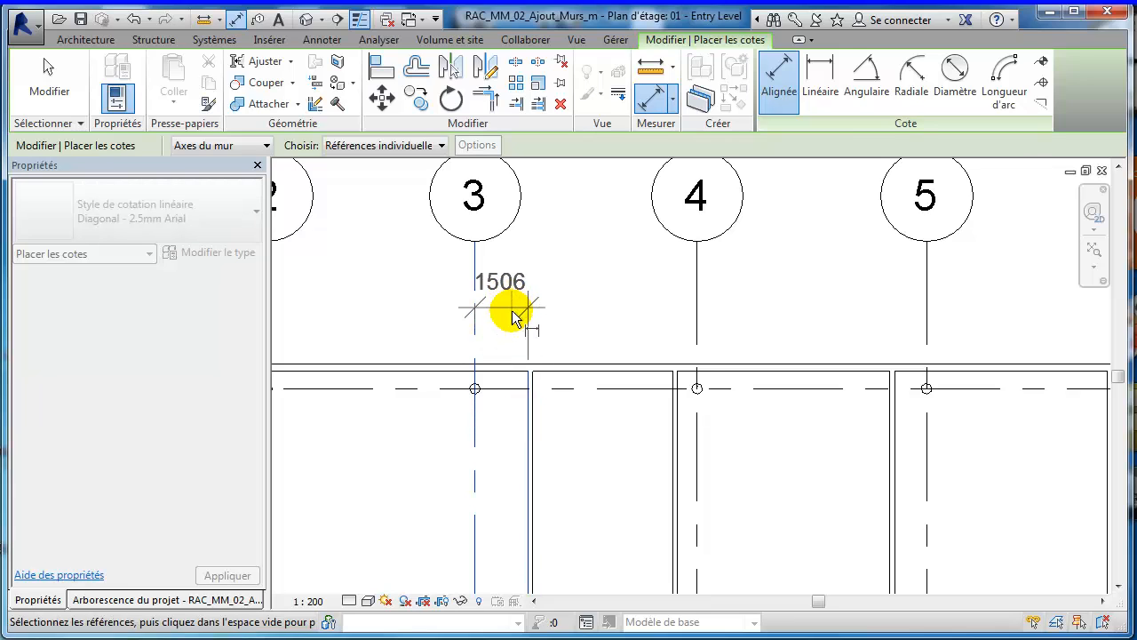
left_click(571, 308)
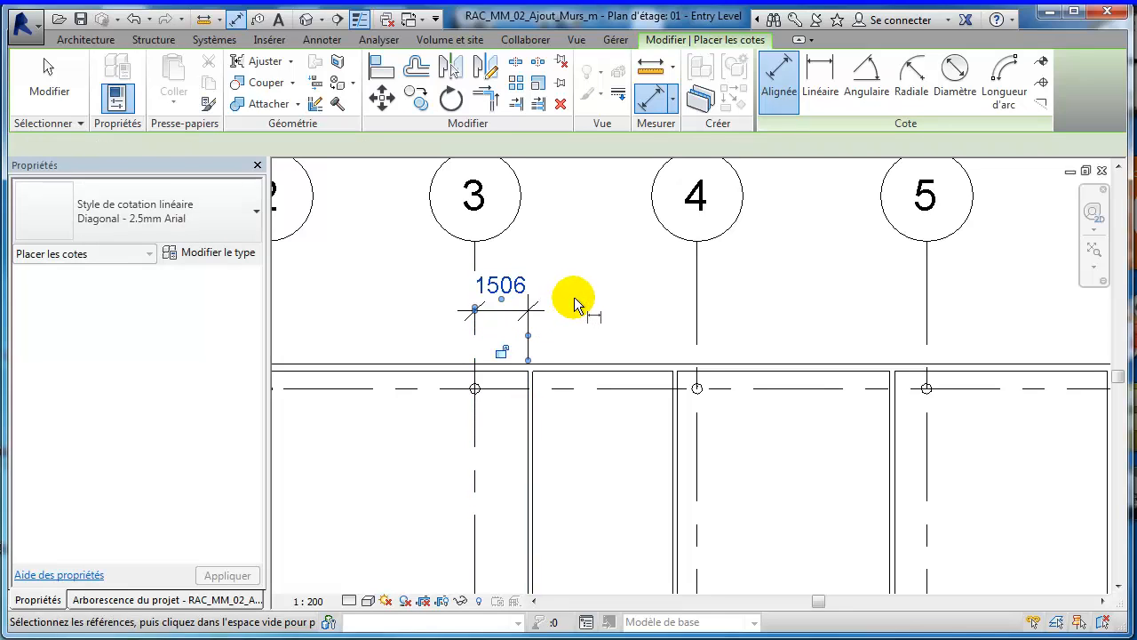
Step: Start an aligned dimension chain referencing Faces du mur, from the partition right of grid 3 through both faces of the partitions near grids 4 and 5
scroll(540, 340, "up", 2)
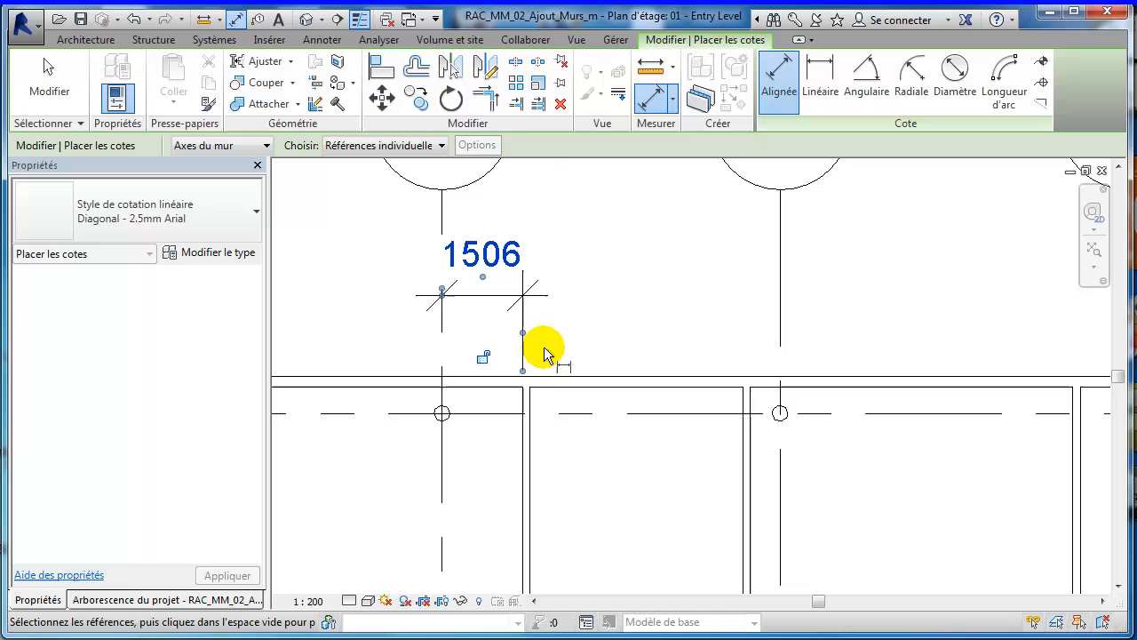
left_click(528, 407)
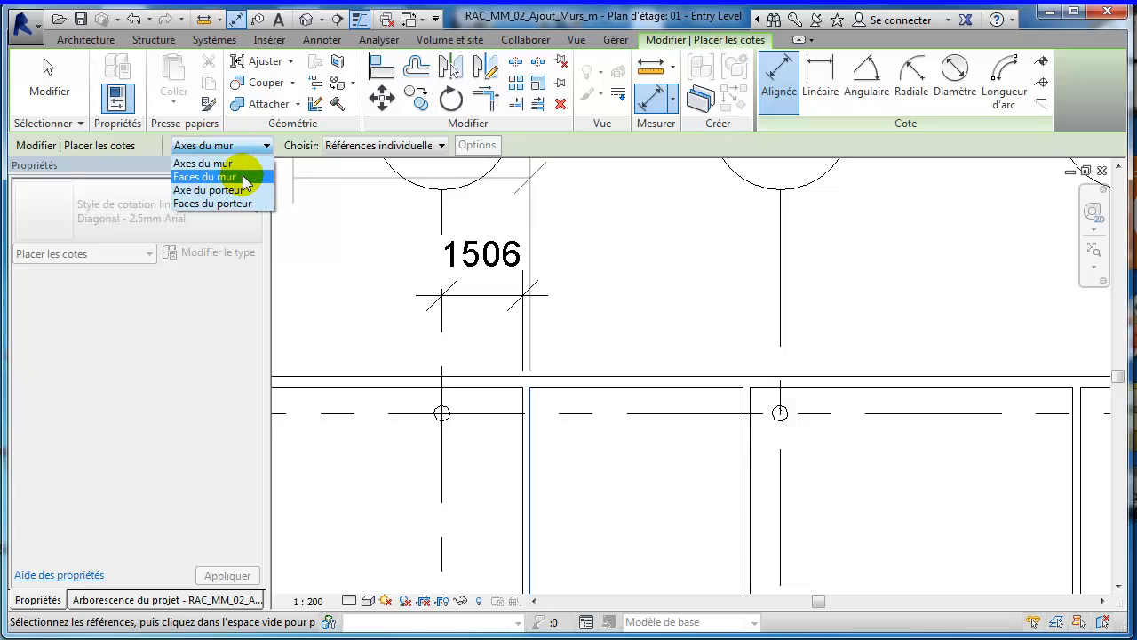
left_click(244, 179)
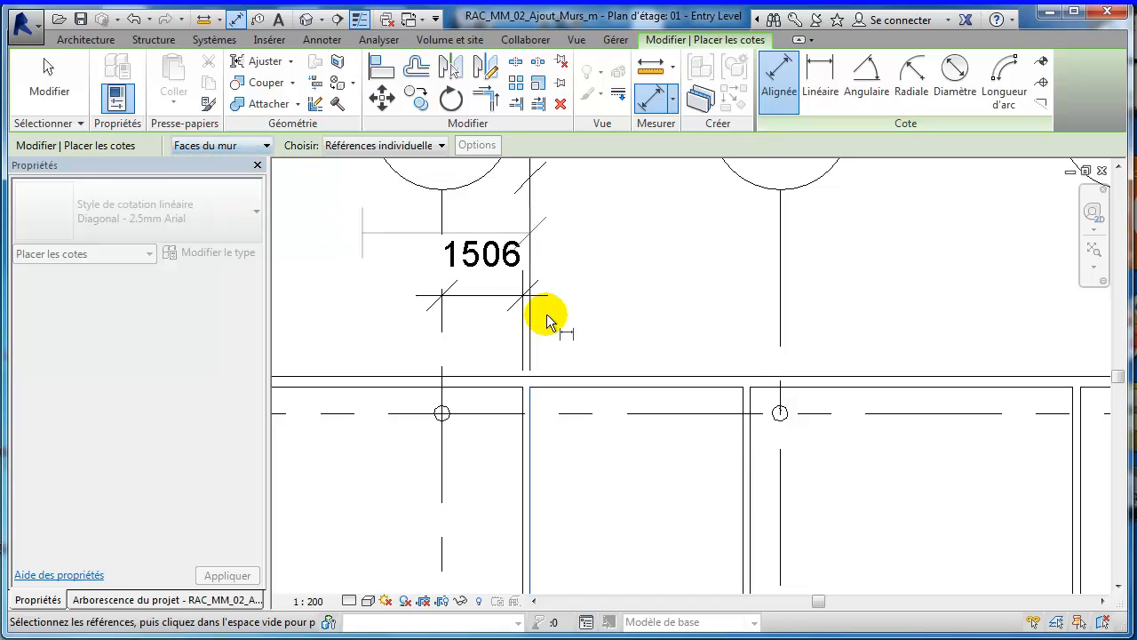
left_click(743, 407)
left_click(751, 402)
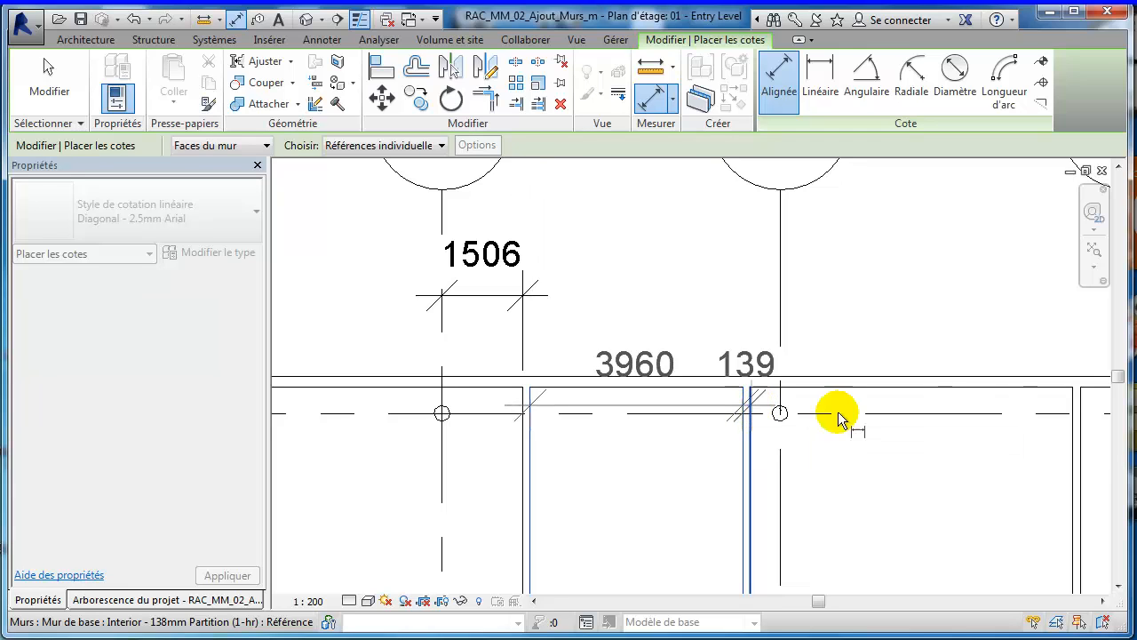
left_click(1075, 401)
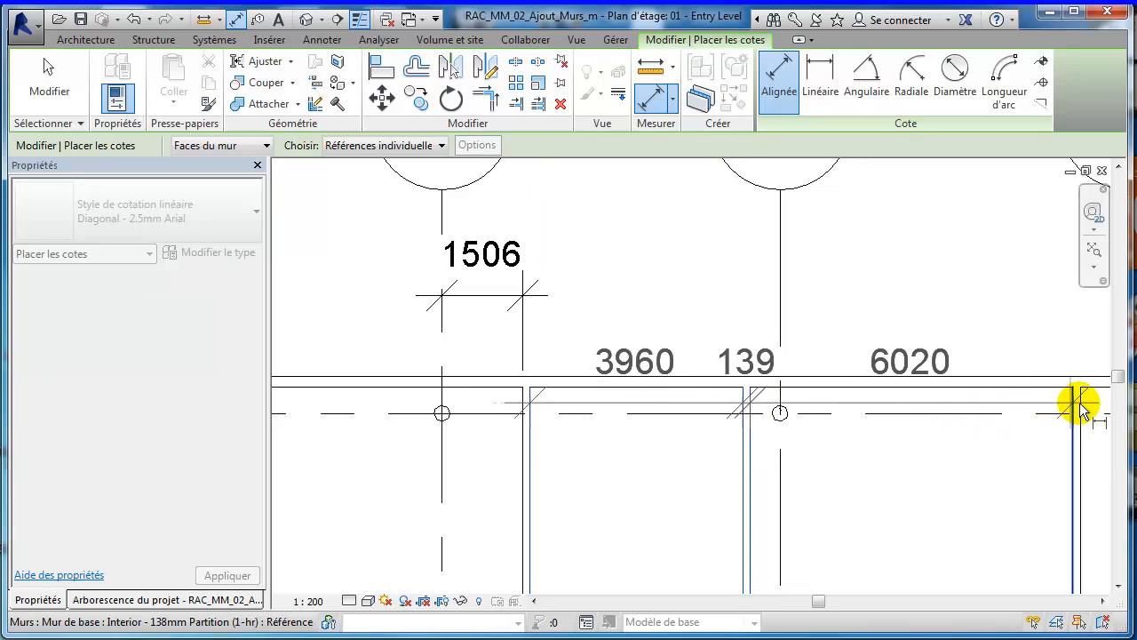
left_click(1082, 407)
Step: Extend the dimension chain to the near face of the partition left of grid 6 and place it above the upper exterior wall
middle_click_drag(1086, 406, 693, 343)
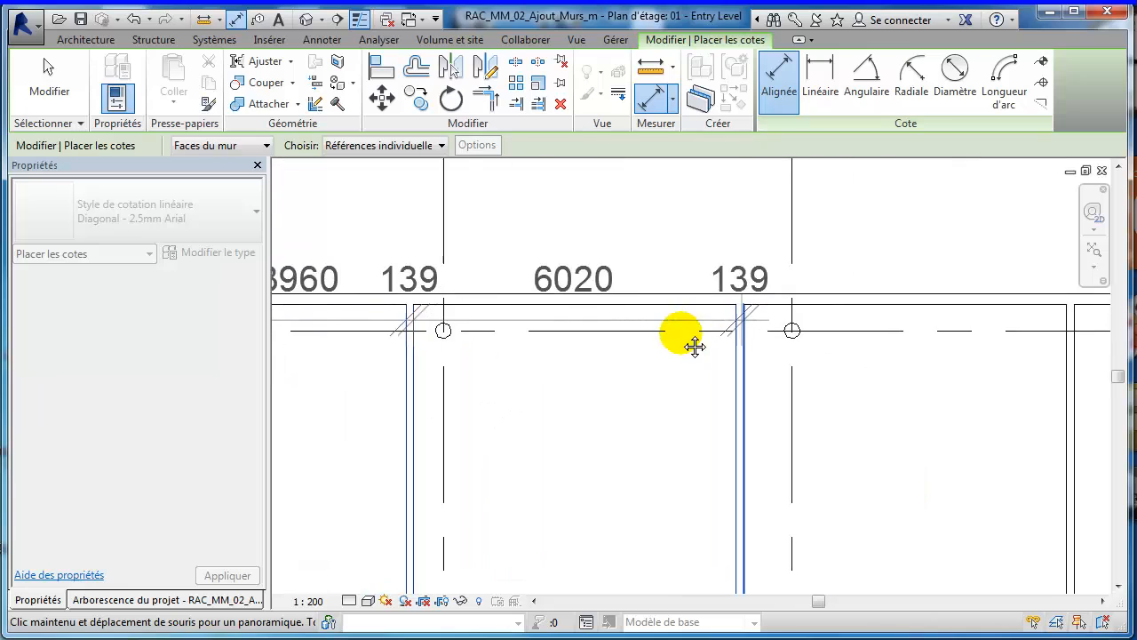
scroll(922, 353, "down", 1)
middle_click_drag(921, 354, 660, 396)
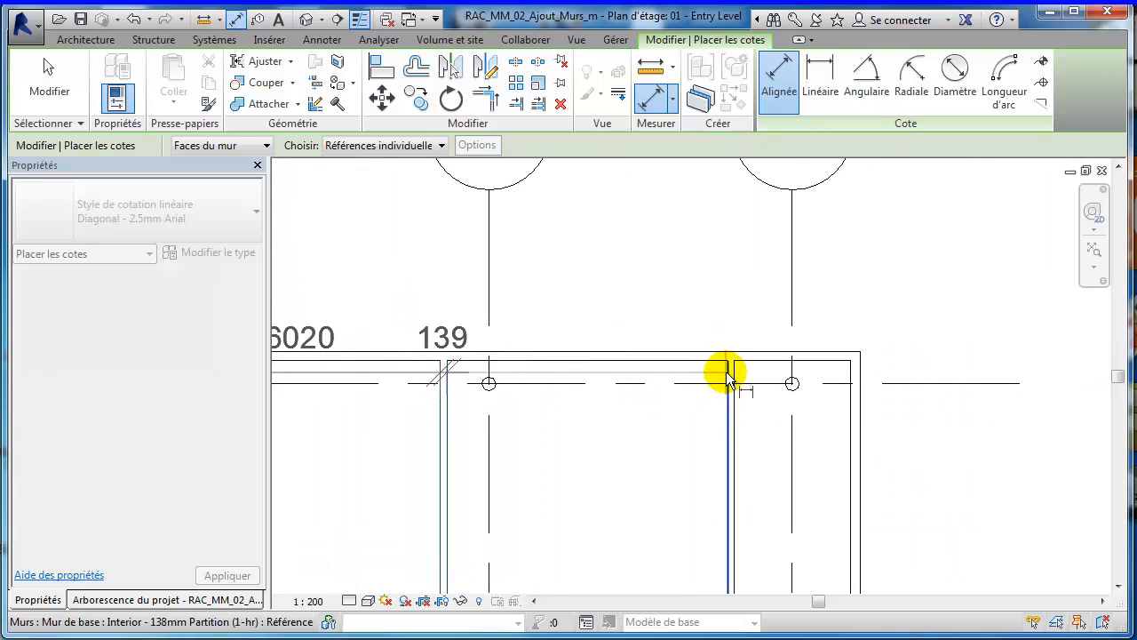
left_click(727, 378)
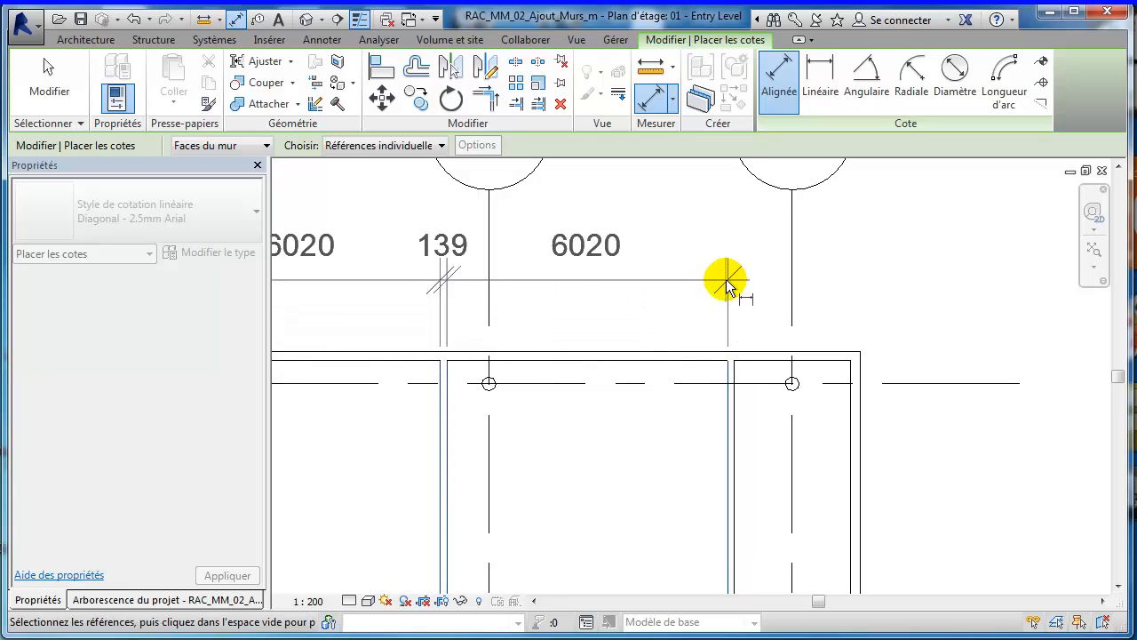
left_click(722, 287)
left_click(49, 80)
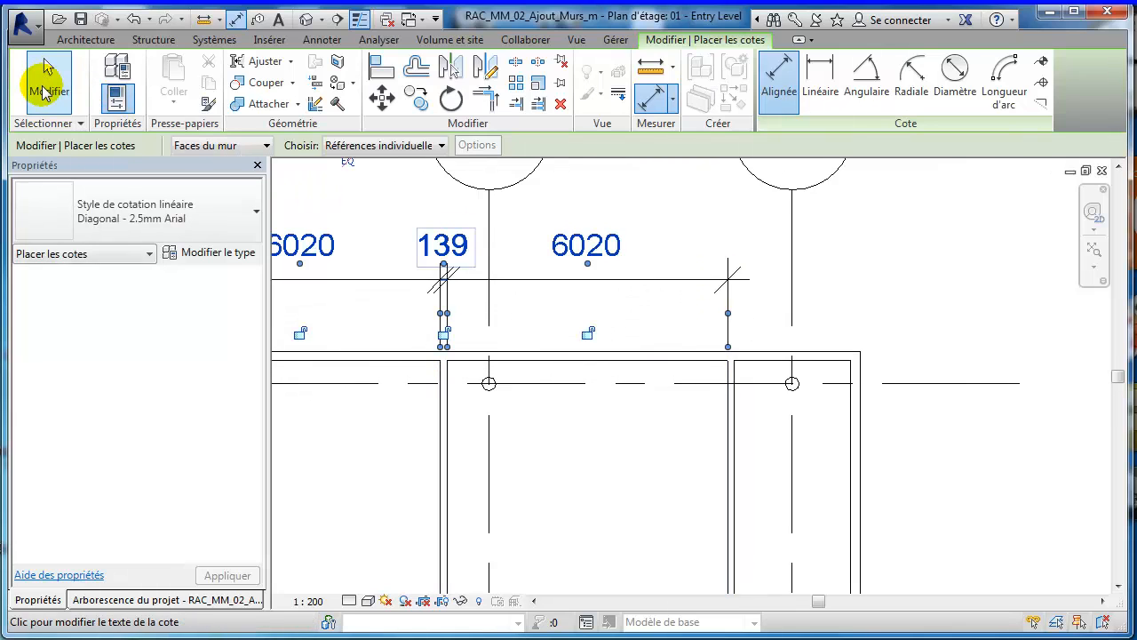
key("Escape")
Step: Move the partition right of grid 3 so its near face is 1575 mm from grid line 3
scroll(386, 385, "down", 3)
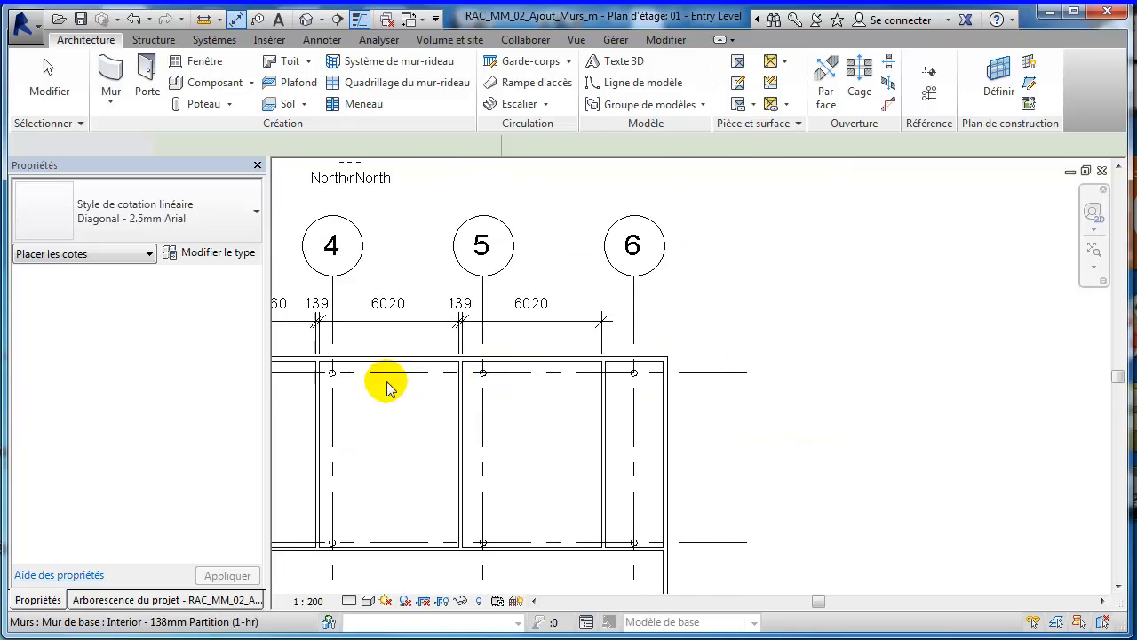
middle_click_drag(386, 385, 762, 395)
key("Escape")
scroll(520, 365, "up", 4)
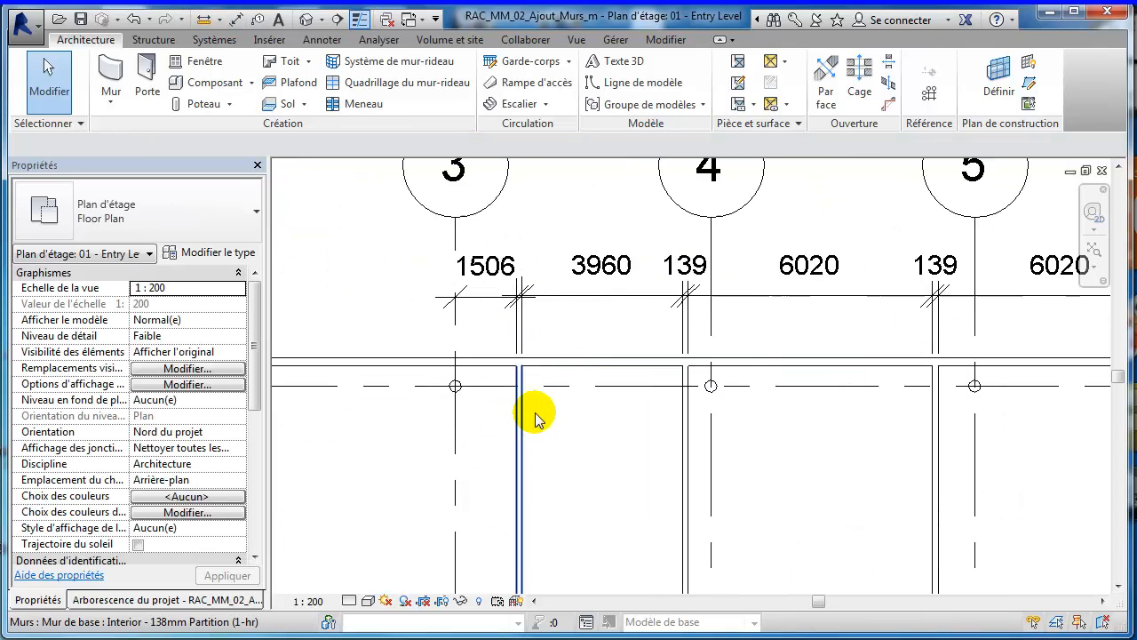
left_click(520, 414)
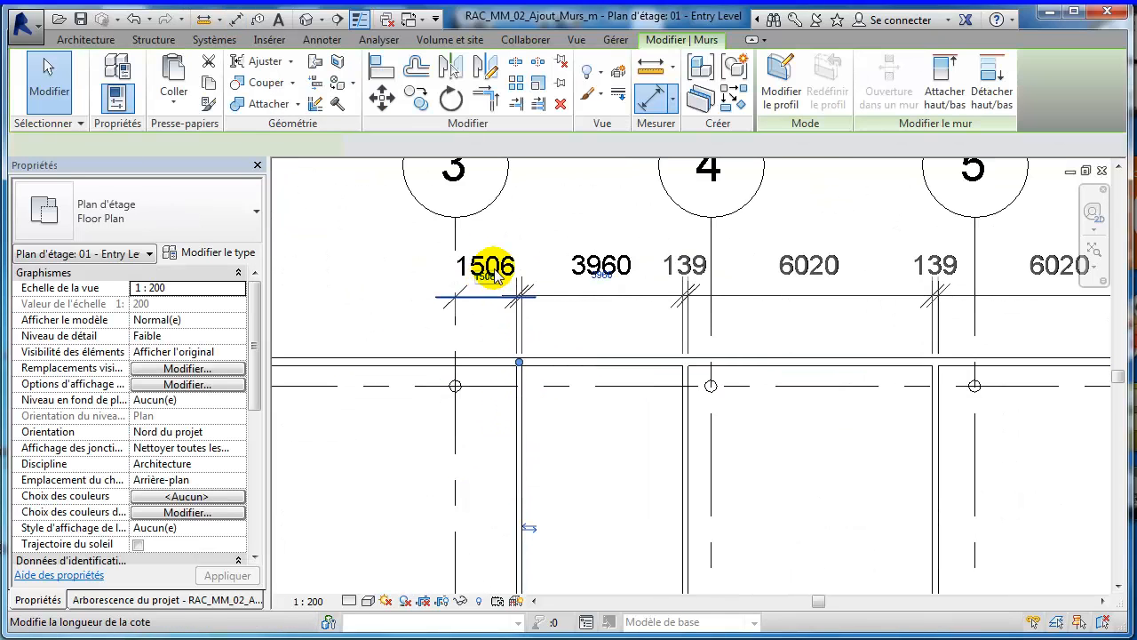
left_click(485, 276)
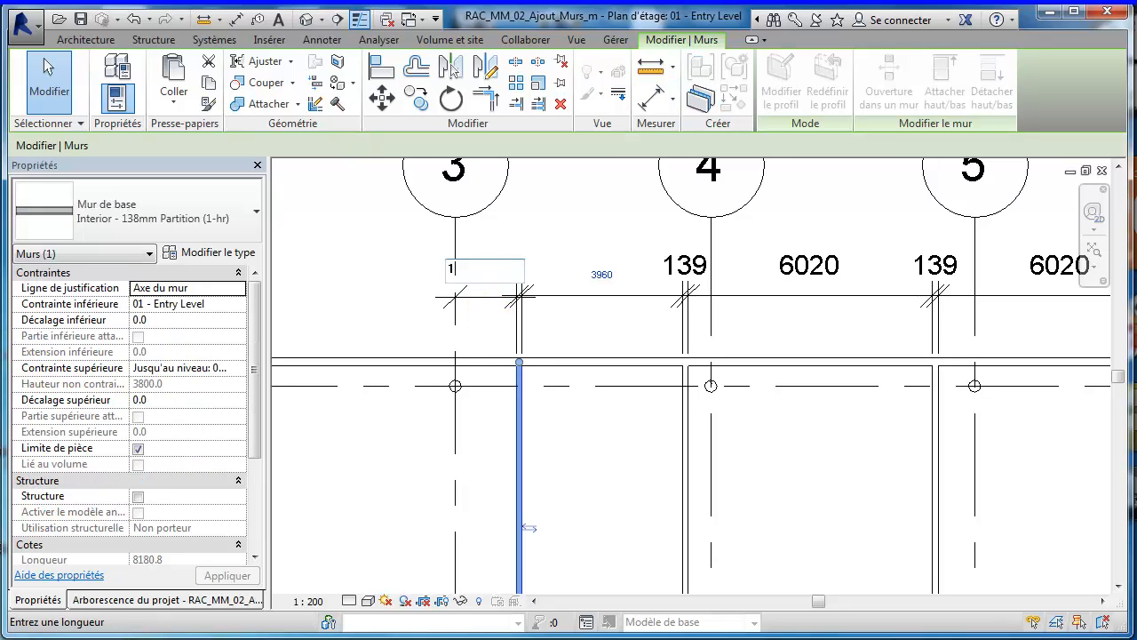
type("1575")
key("Return")
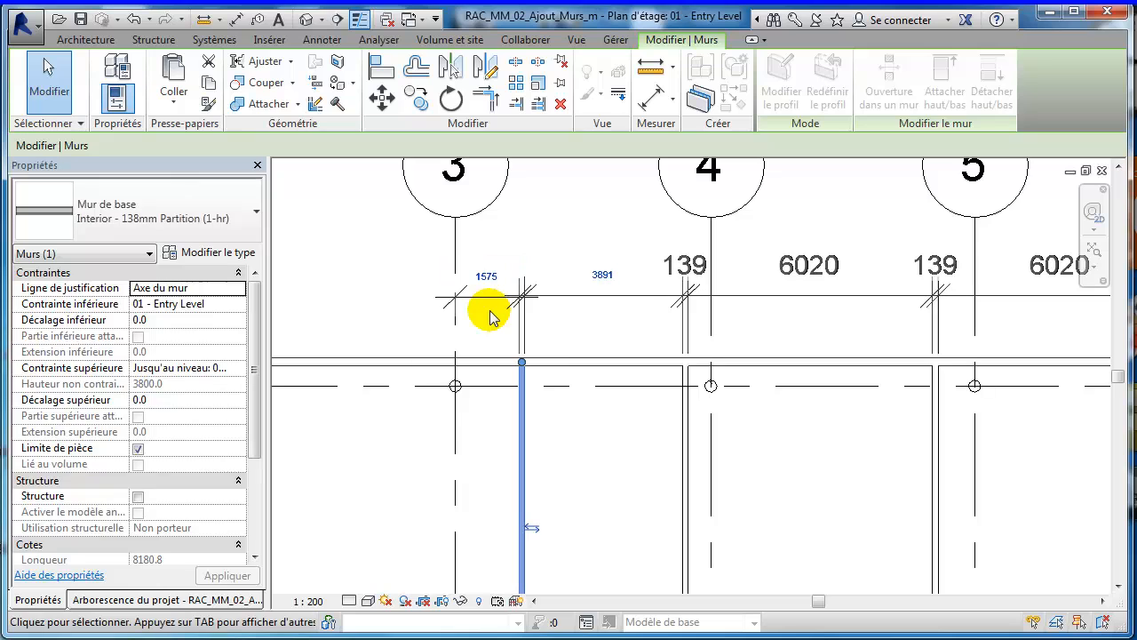
Step: Move the partition just left of grid 4 so its clear distance from the partition near grid 3 is 3960 mm
left_click(718, 459)
left_click(688, 453)
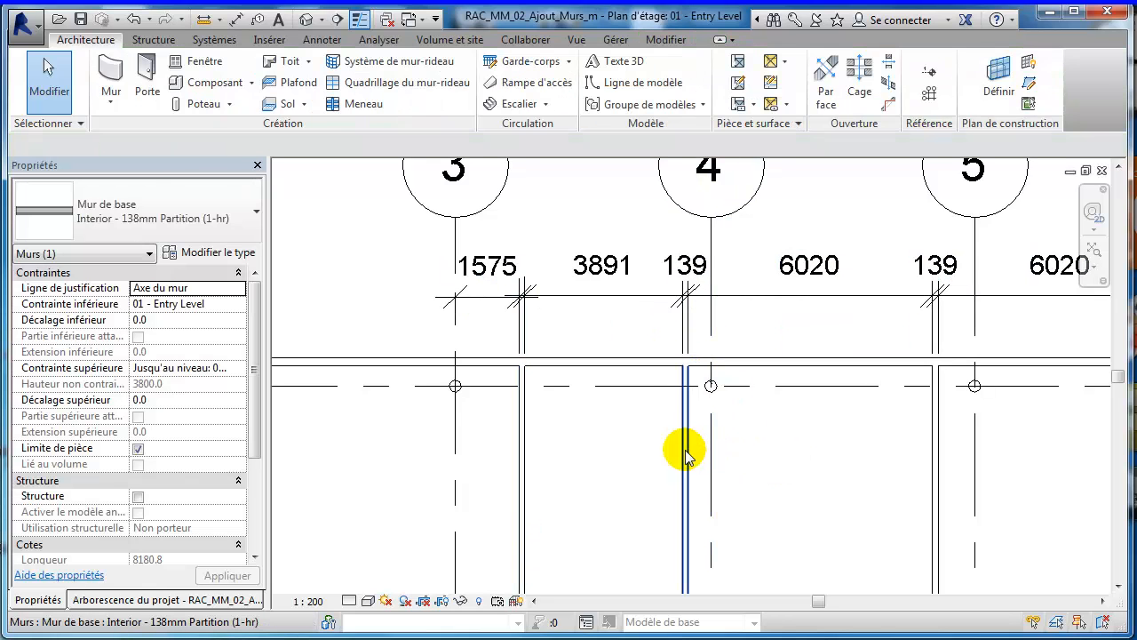
left_click(603, 267)
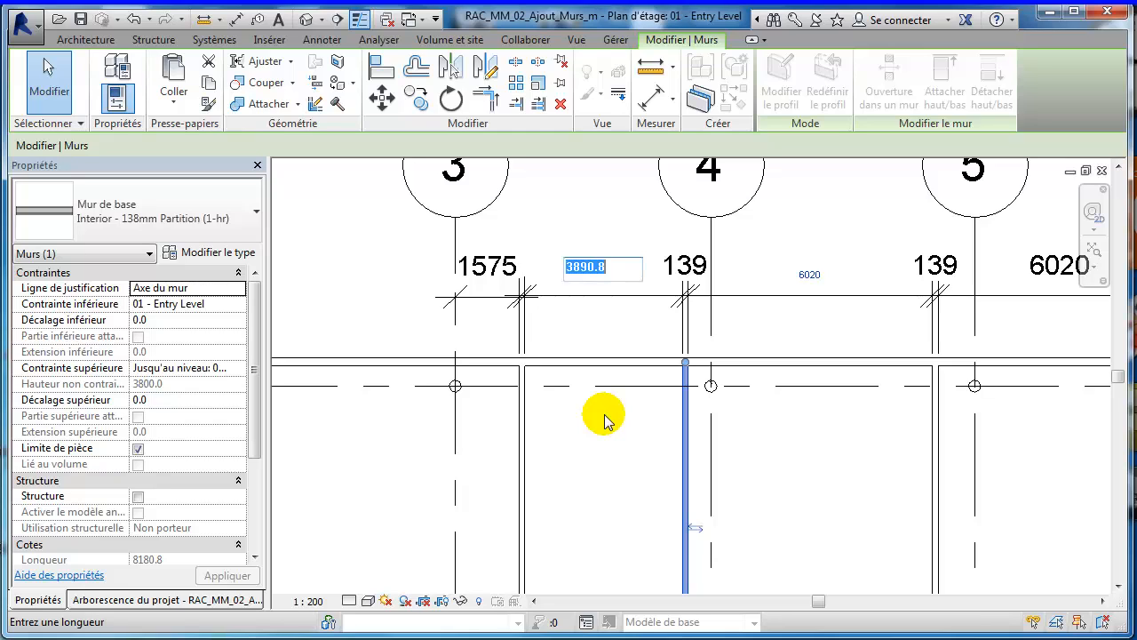
type("396")
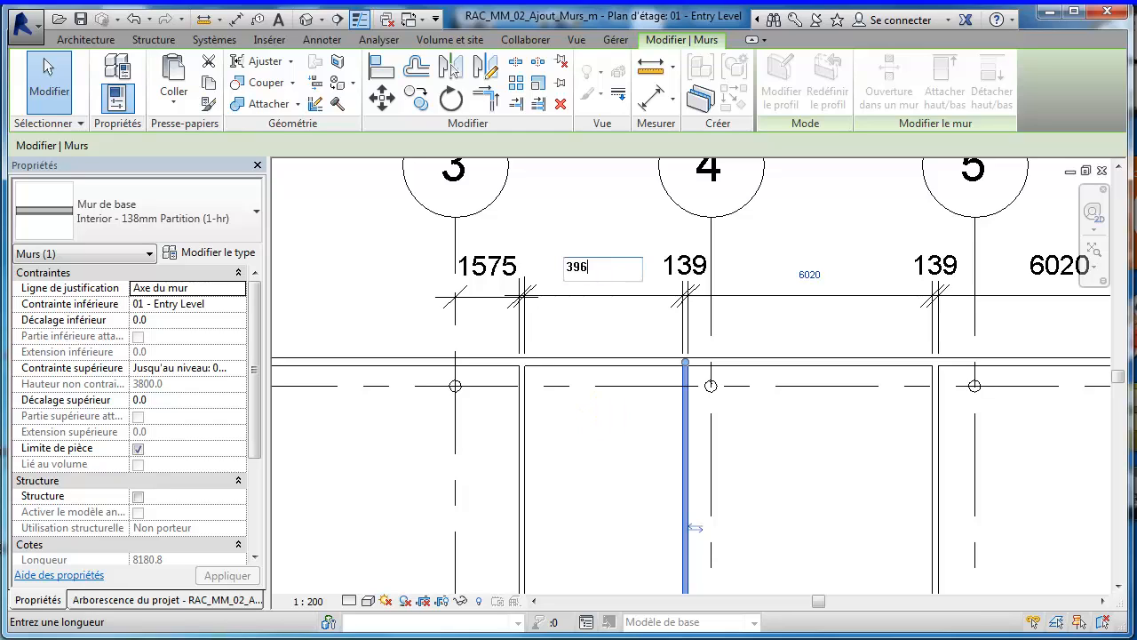
type("0")
key("Return")
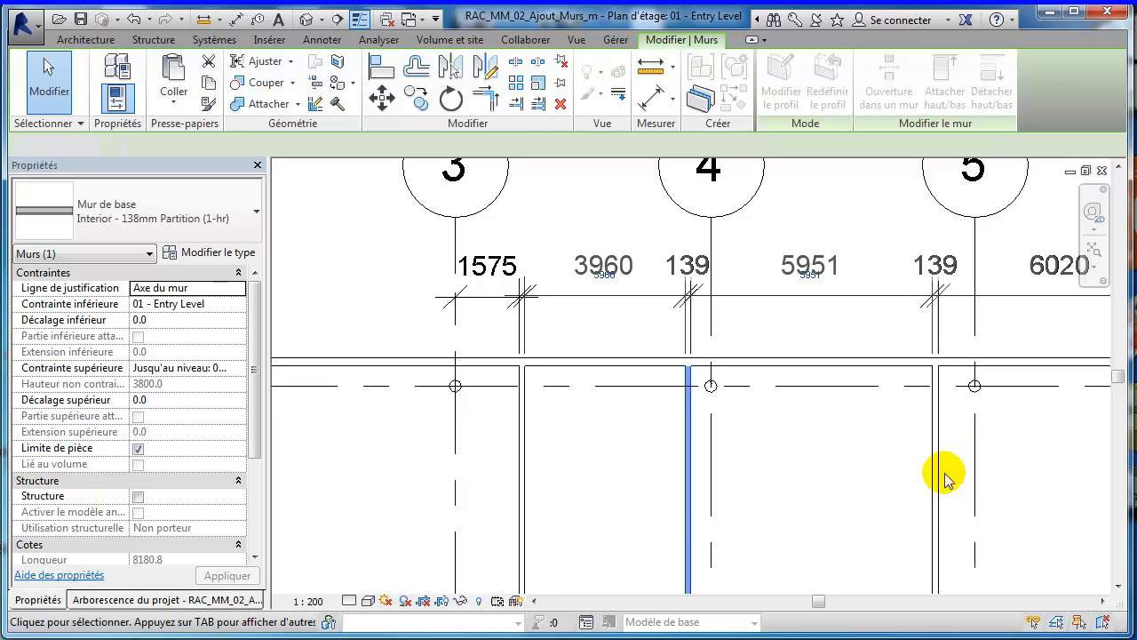
Step: Set the clear distance between the partitions near grids 4 and 5 to 6020 mm, moving the one near grid 5
left_click(945, 473)
left_click(942, 342)
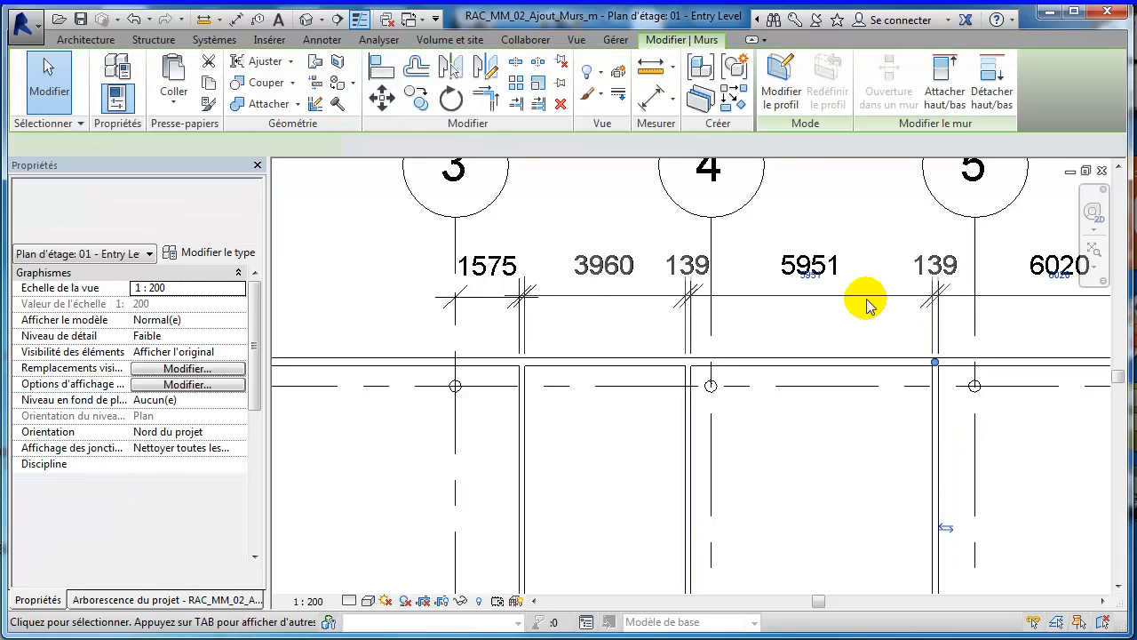
left_click(809, 267)
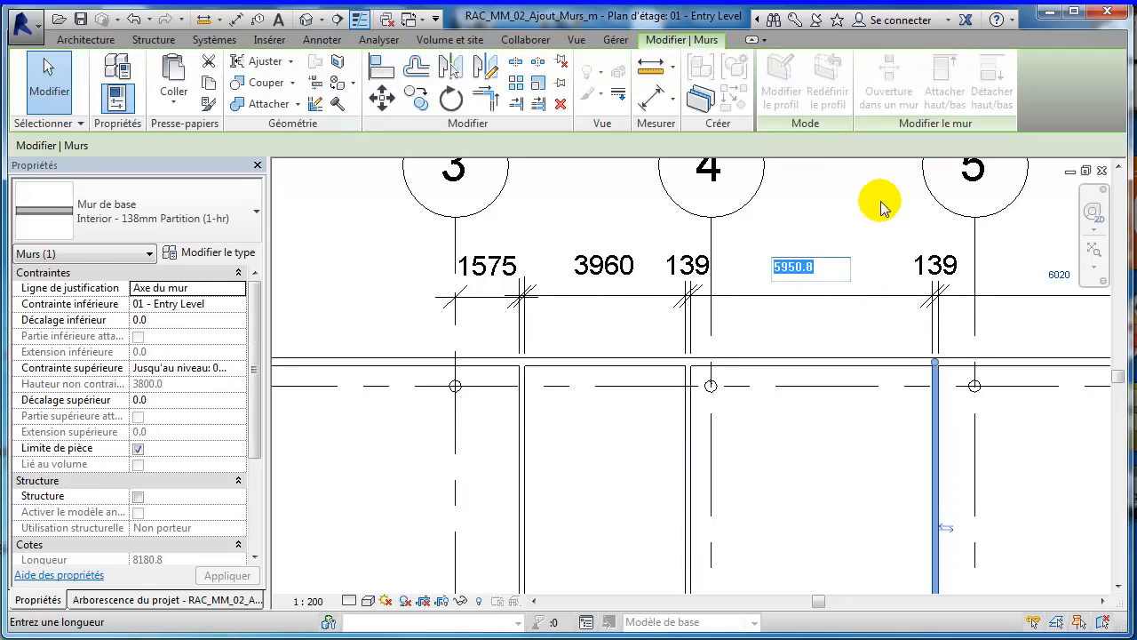
type("6020")
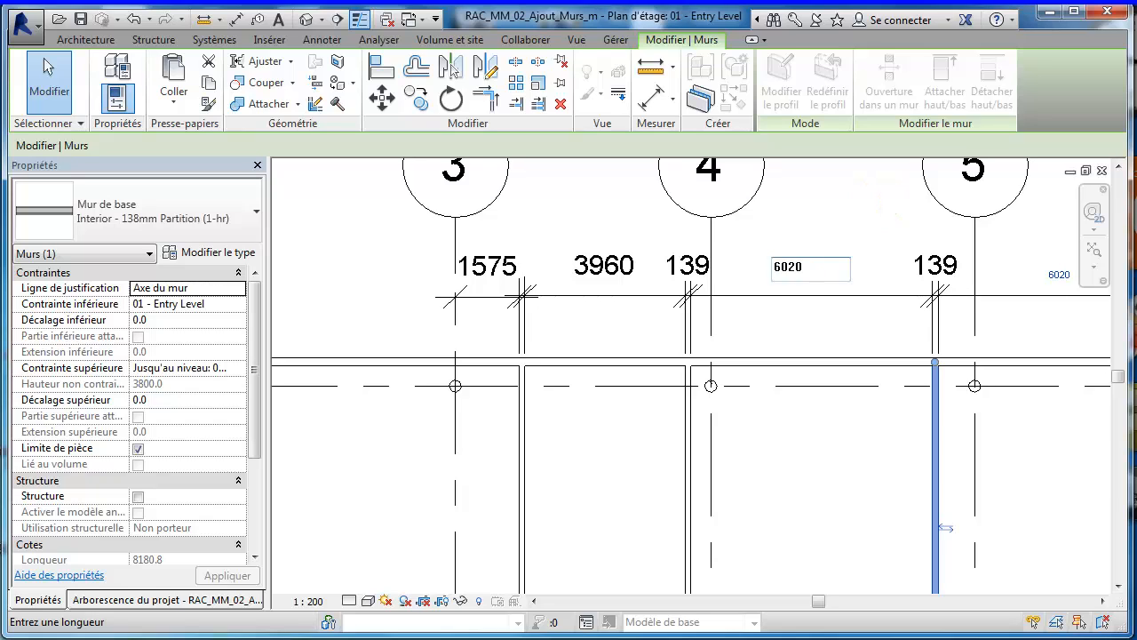
key("Return")
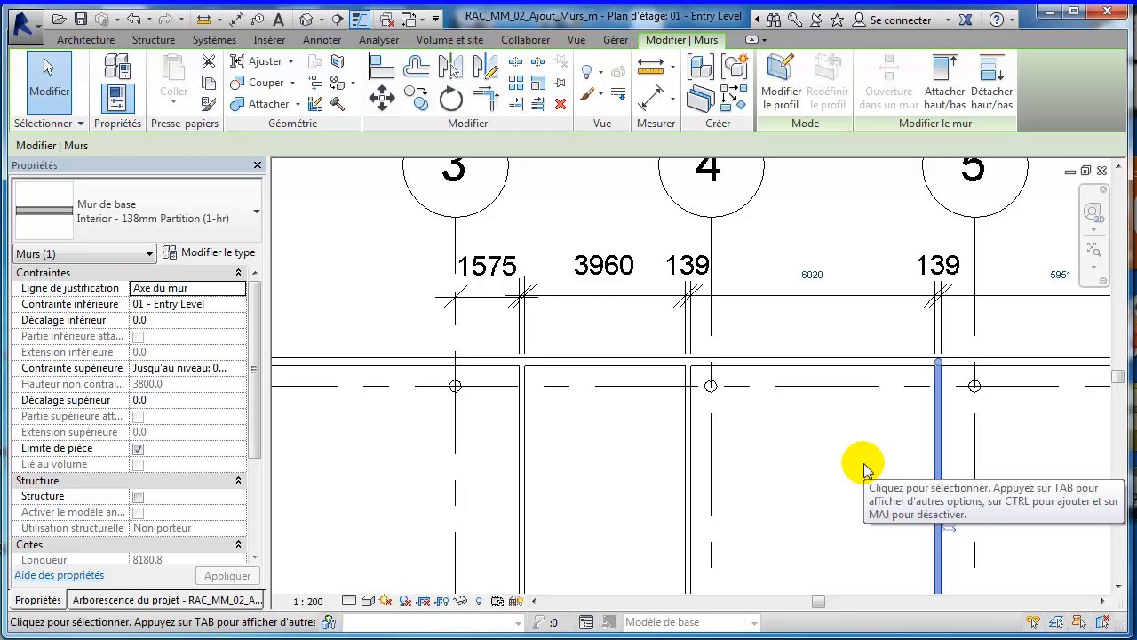
Step: Undo the last three partition moves, keeping the dimension chain in place
left_click(134, 20)
left_click(133, 19)
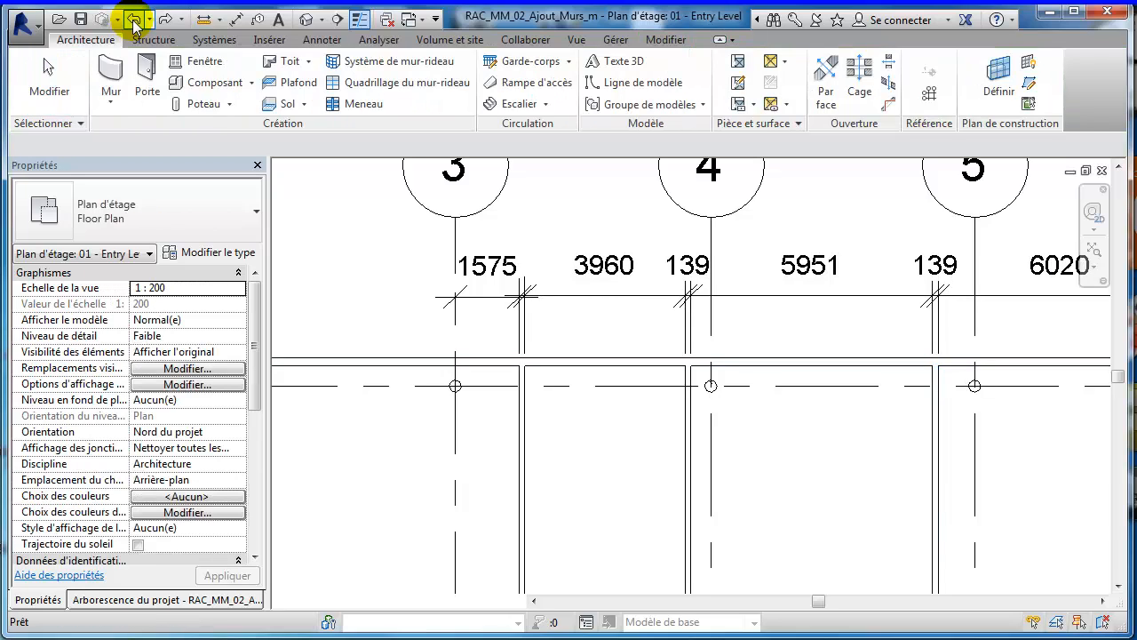
left_click(133, 19)
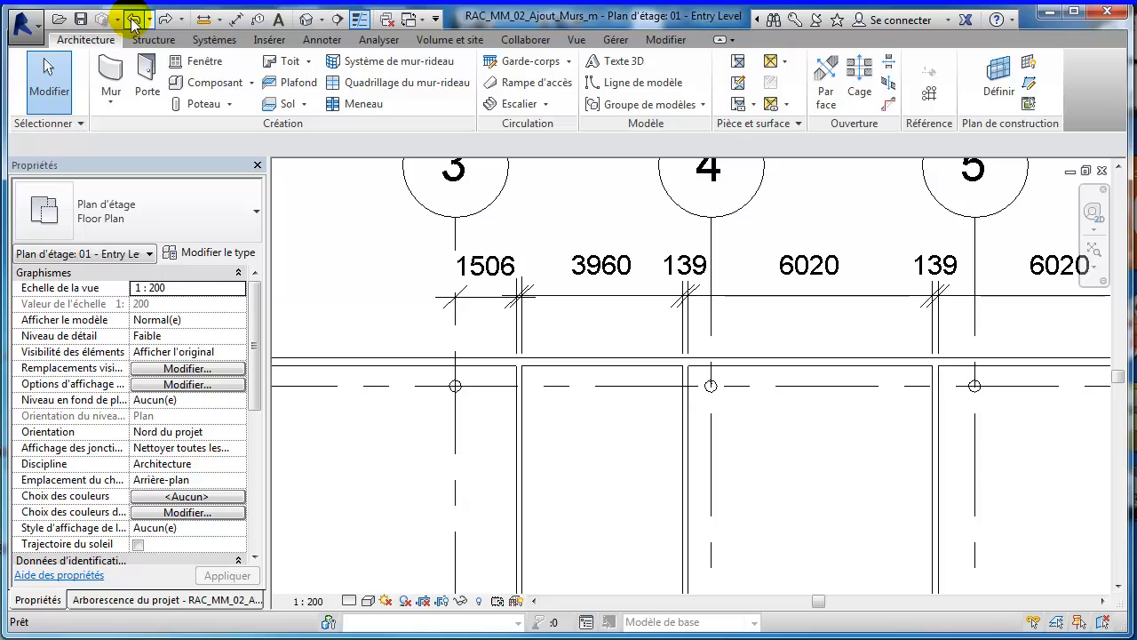
left_click(134, 19)
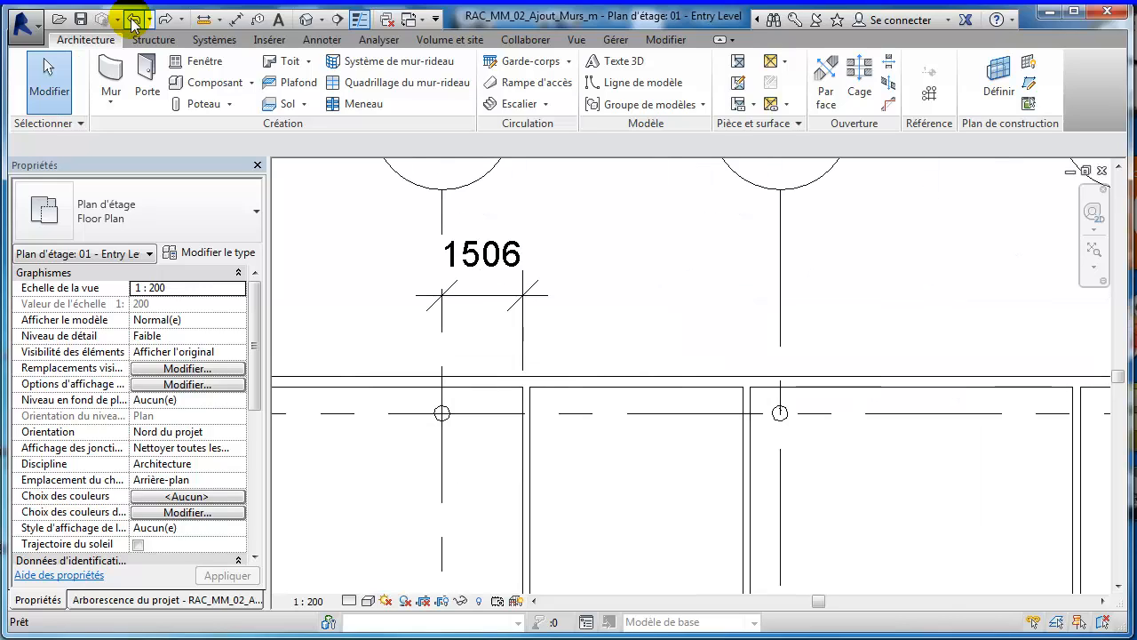
left_click(165, 19)
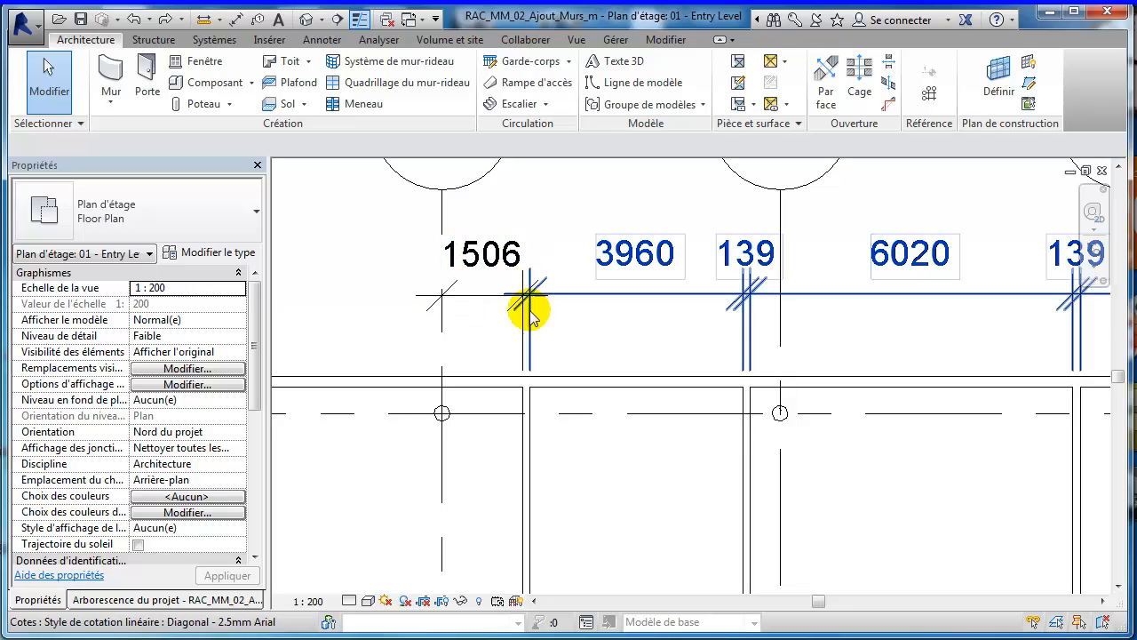
Step: Lock all five segments of the dimension chain running from the partition near grid 3 to the one near grid 6
scroll(767, 322, "down", 4)
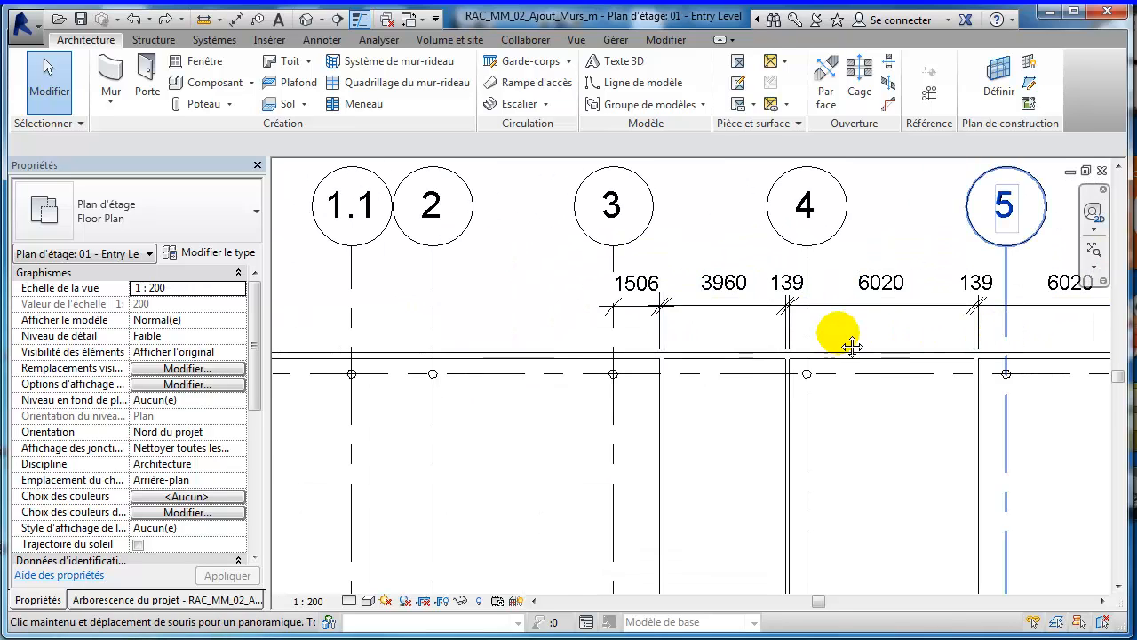
middle_click_drag(1017, 317, 802, 315)
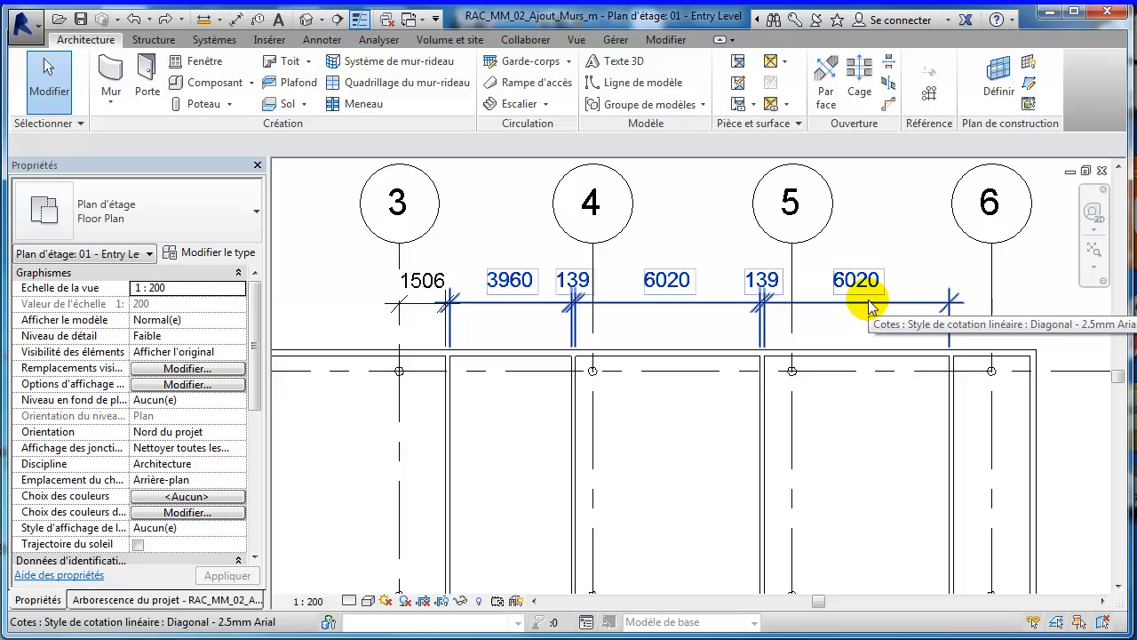
left_click(871, 308)
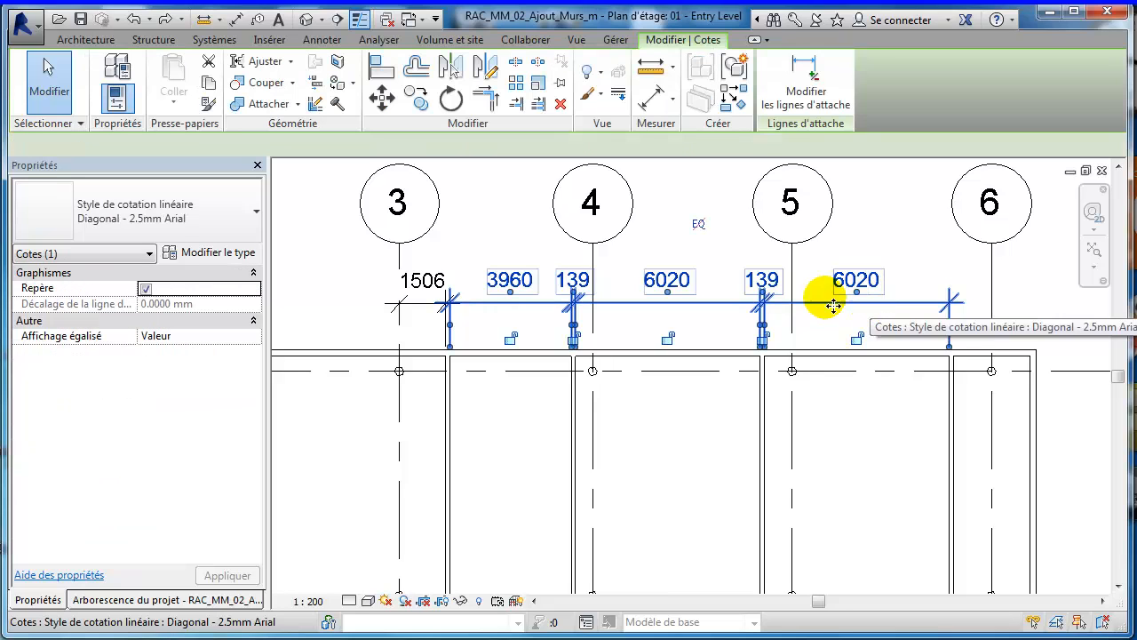
left_click(511, 340)
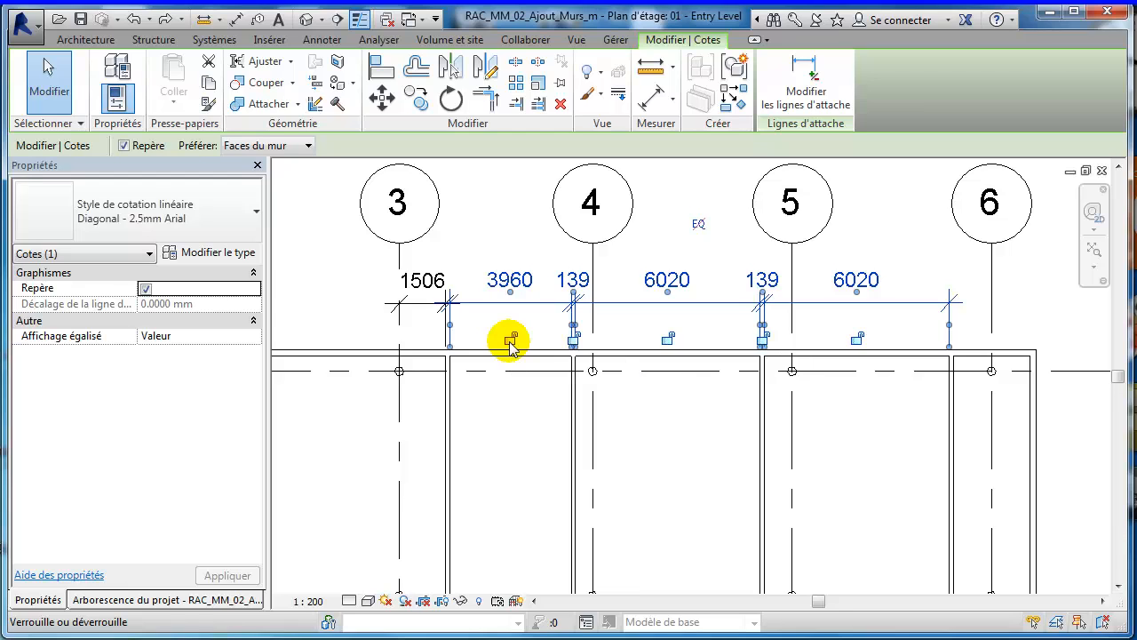
left_click(666, 340)
left_click(855, 339)
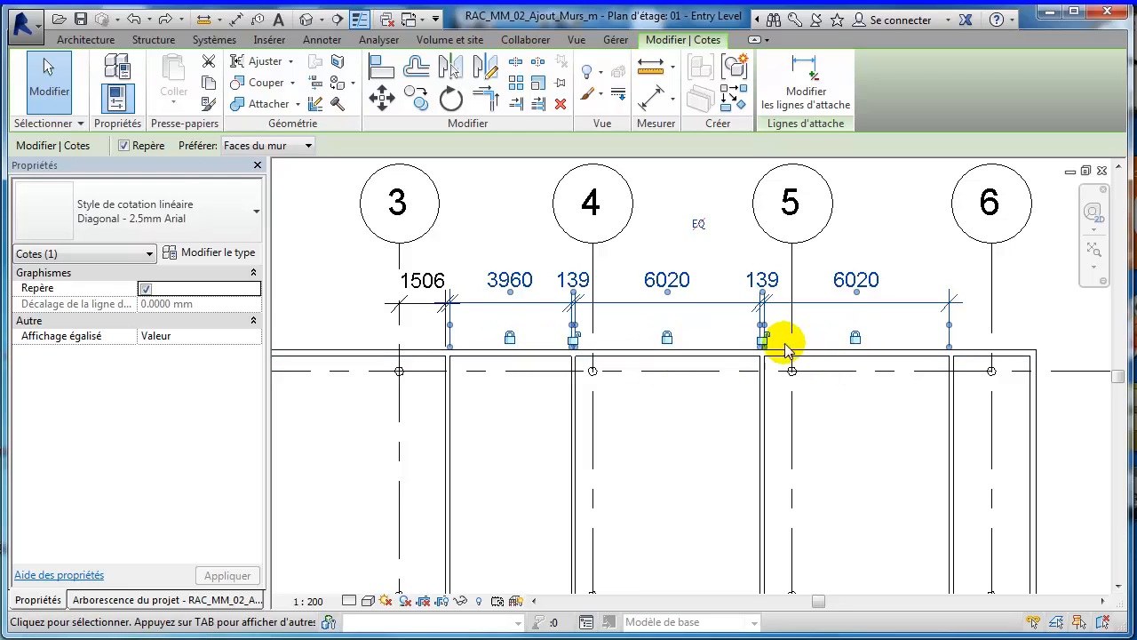
left_click(574, 339)
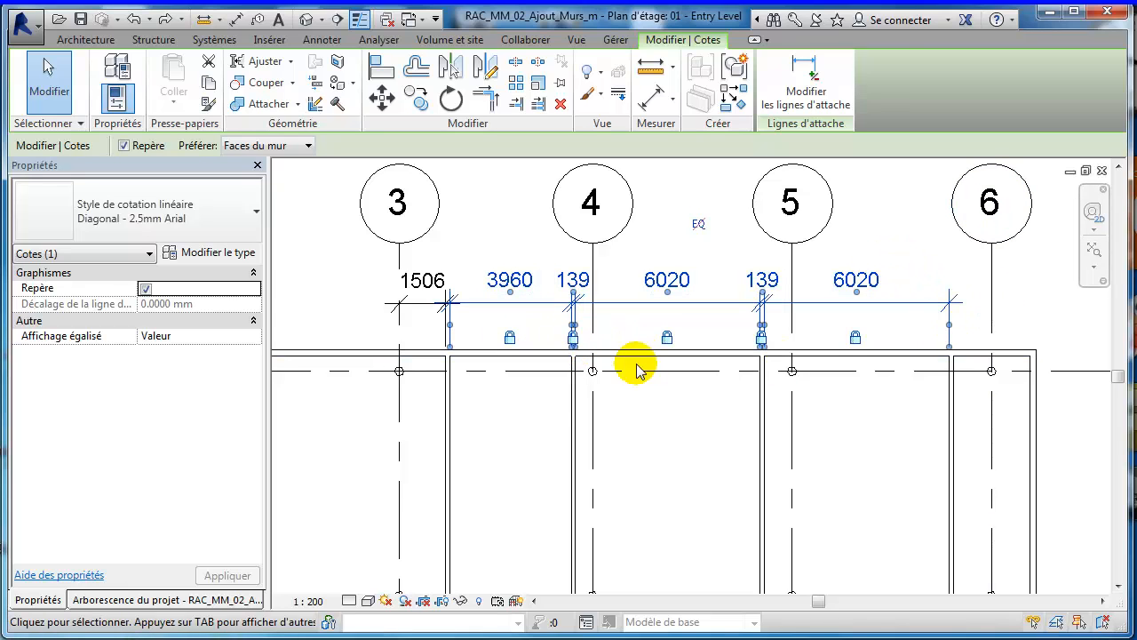
left_click(507, 409)
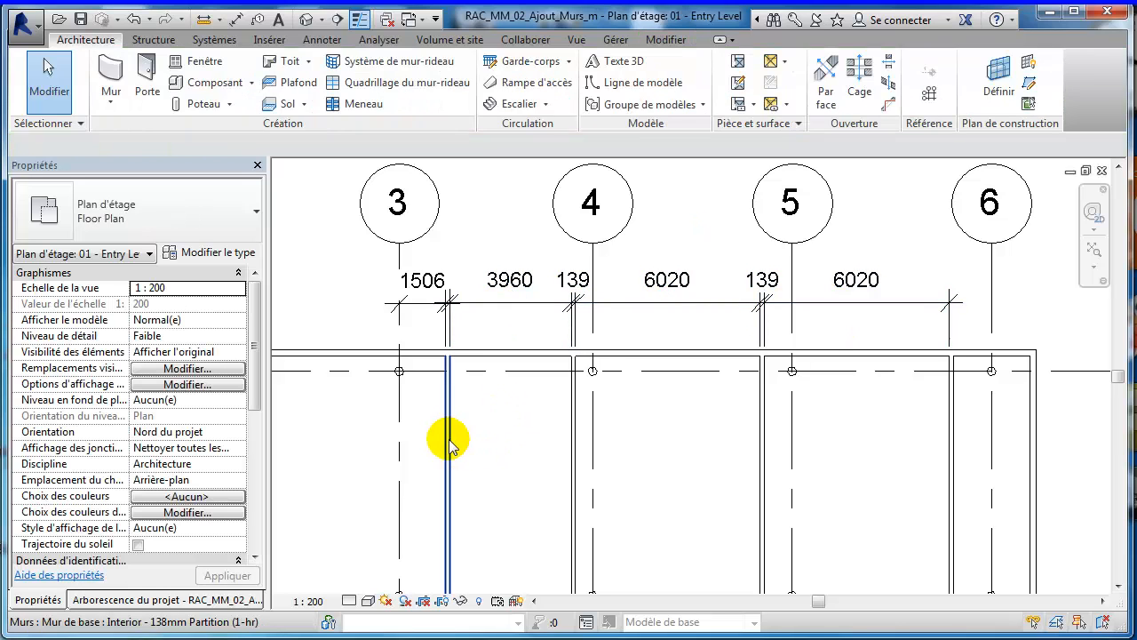
Step: Set the distance from grid 3 to the centre of the nearest partition to 1575 mm
left_click(450, 439)
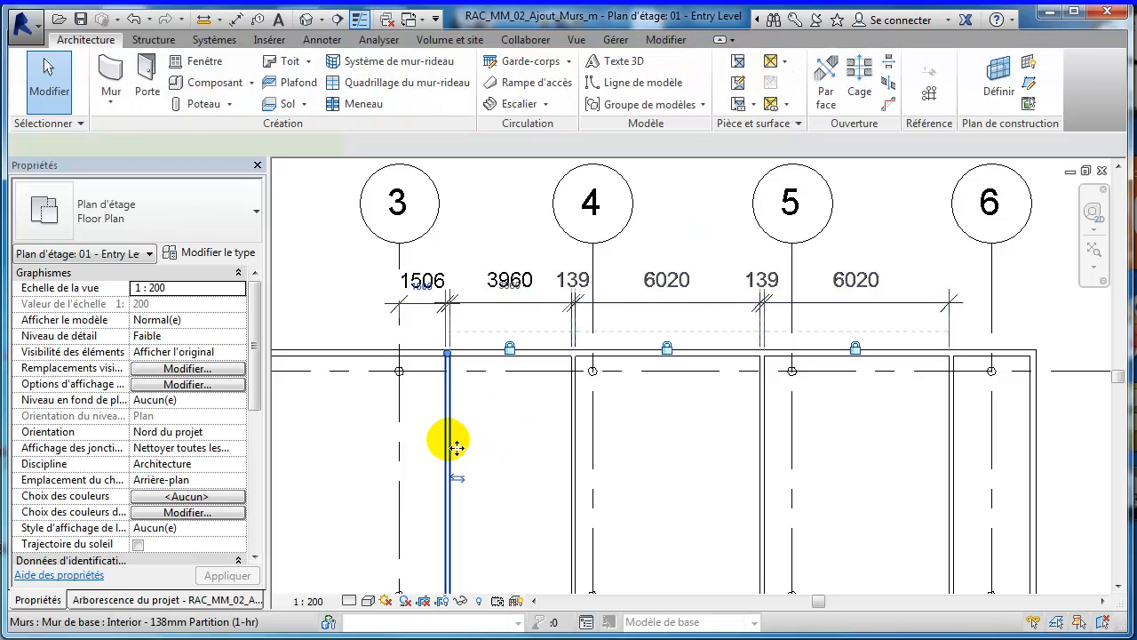
left_click(421, 286)
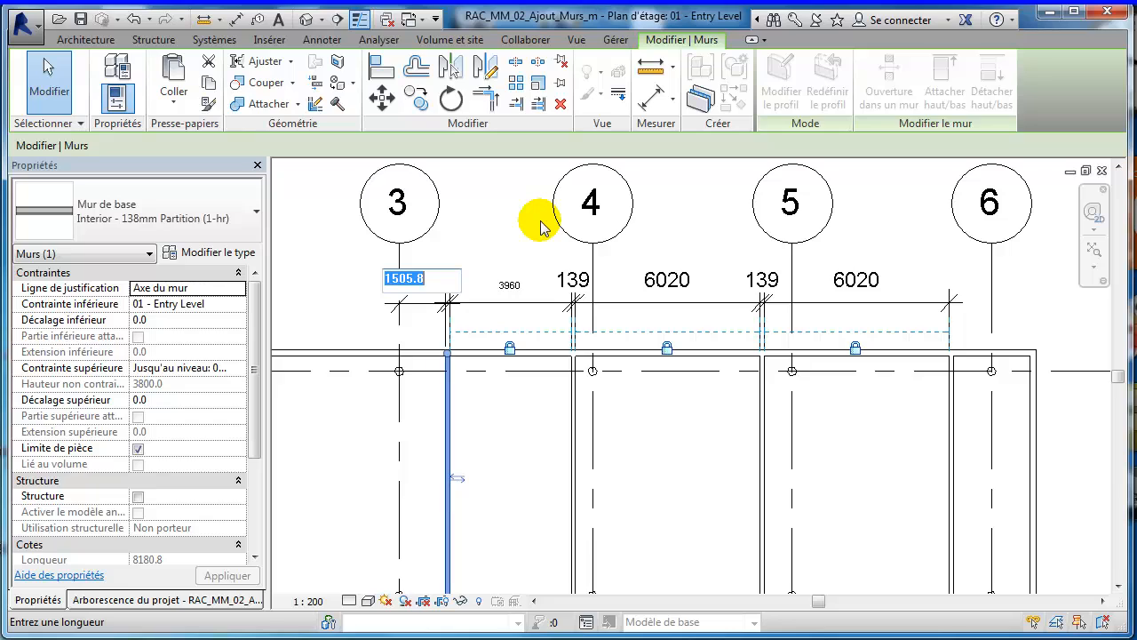
type("1")
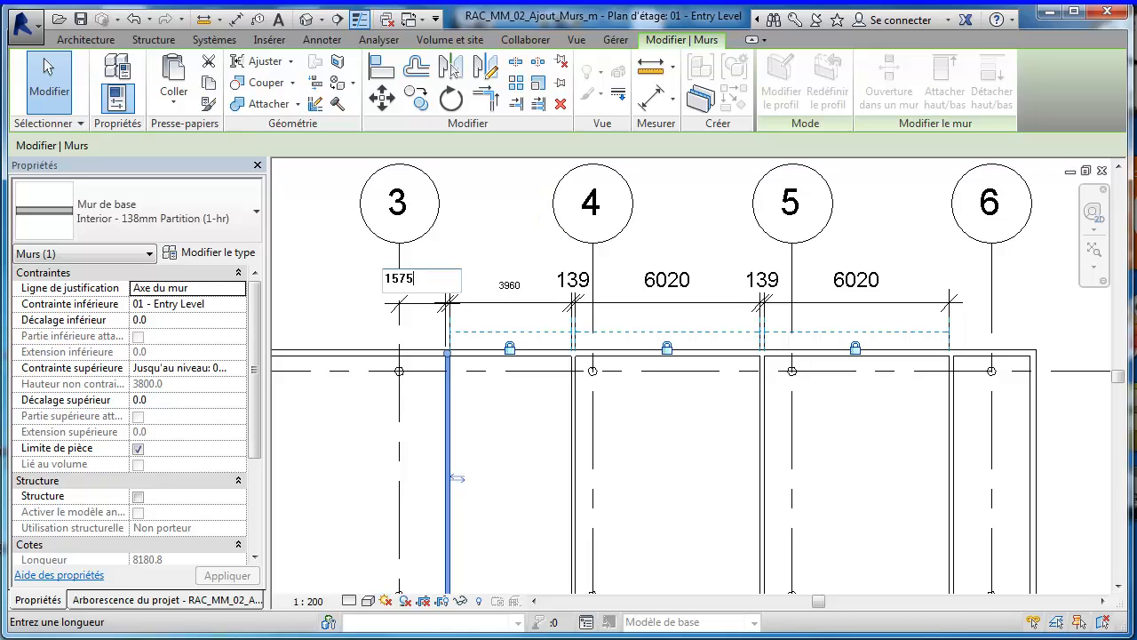
key("Return")
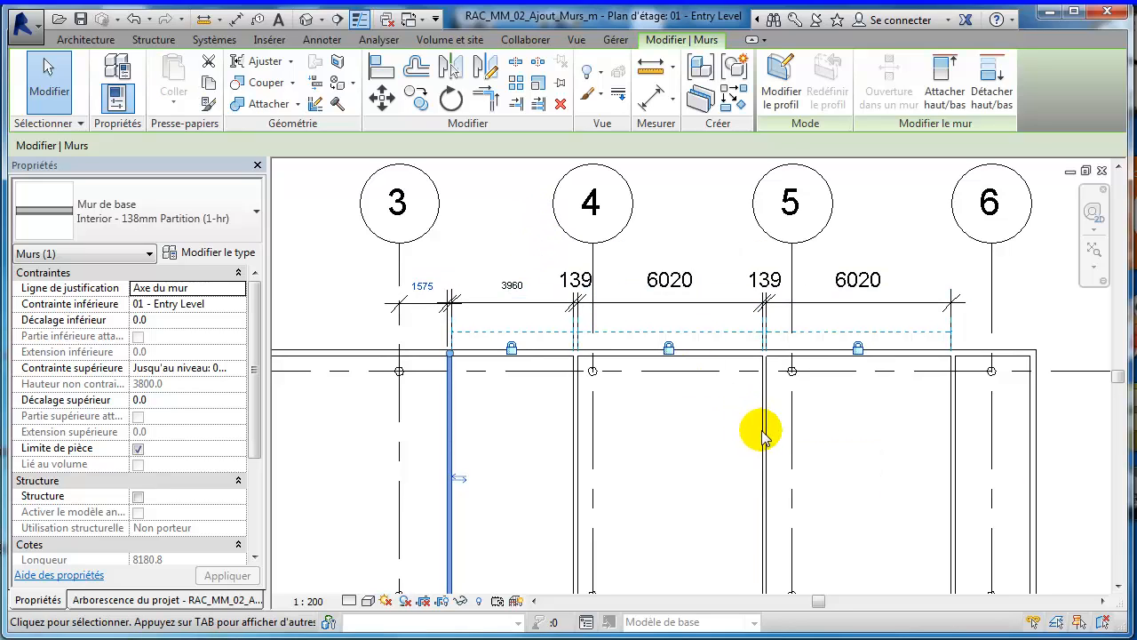
left_click(845, 448)
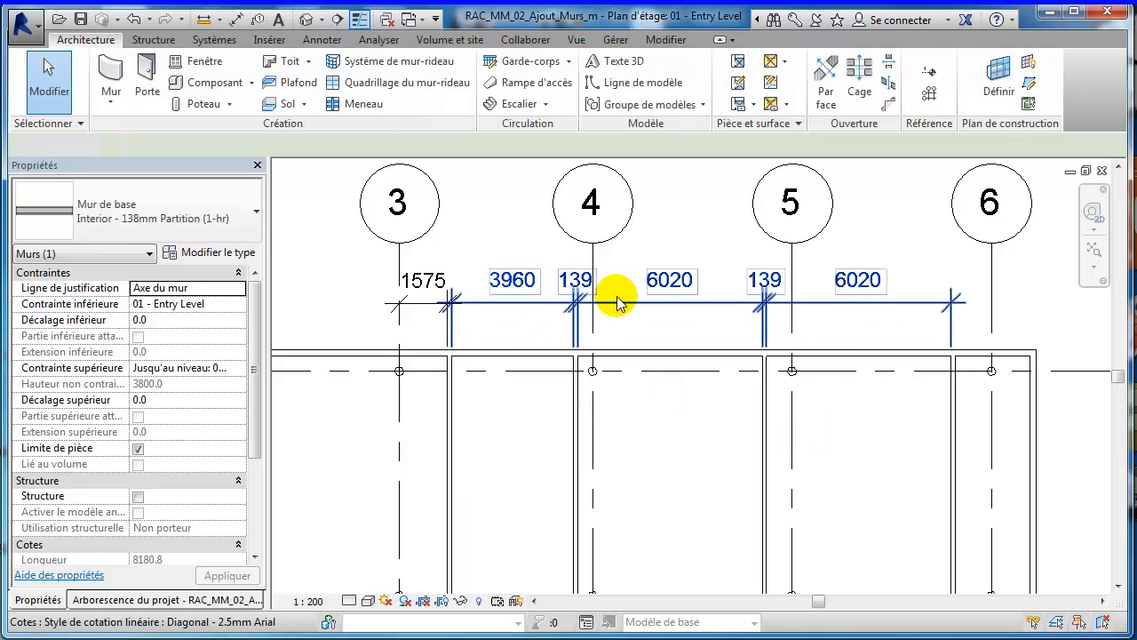
Step: Hide the whole dimension category in the floor plan view, starting from the locked dimension chain
left_click(725, 306)
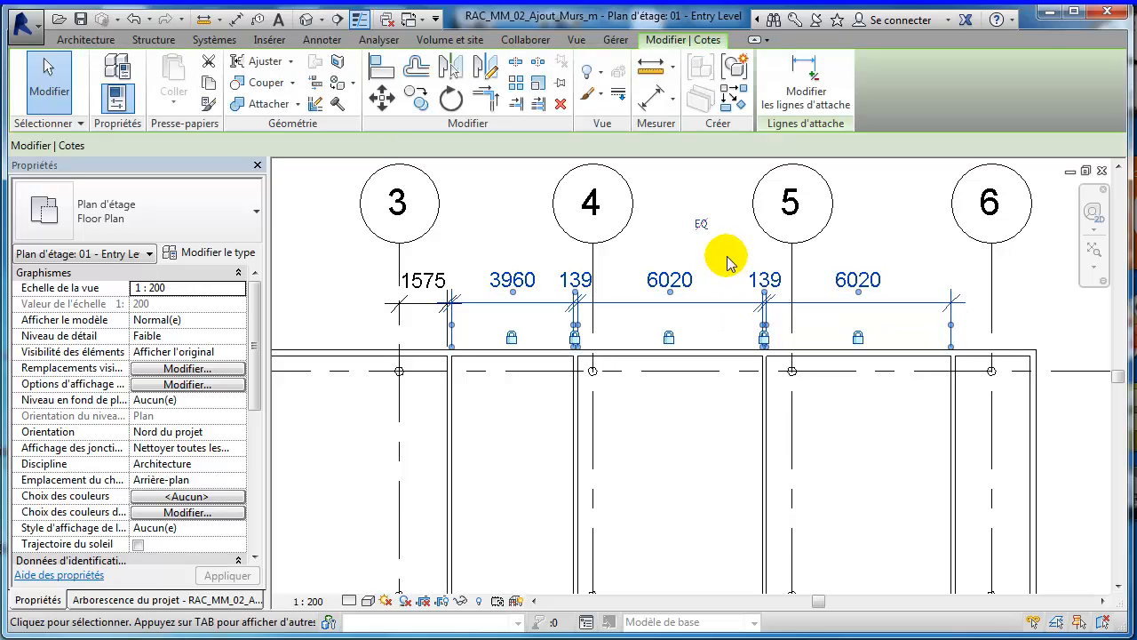
right_click(726, 260)
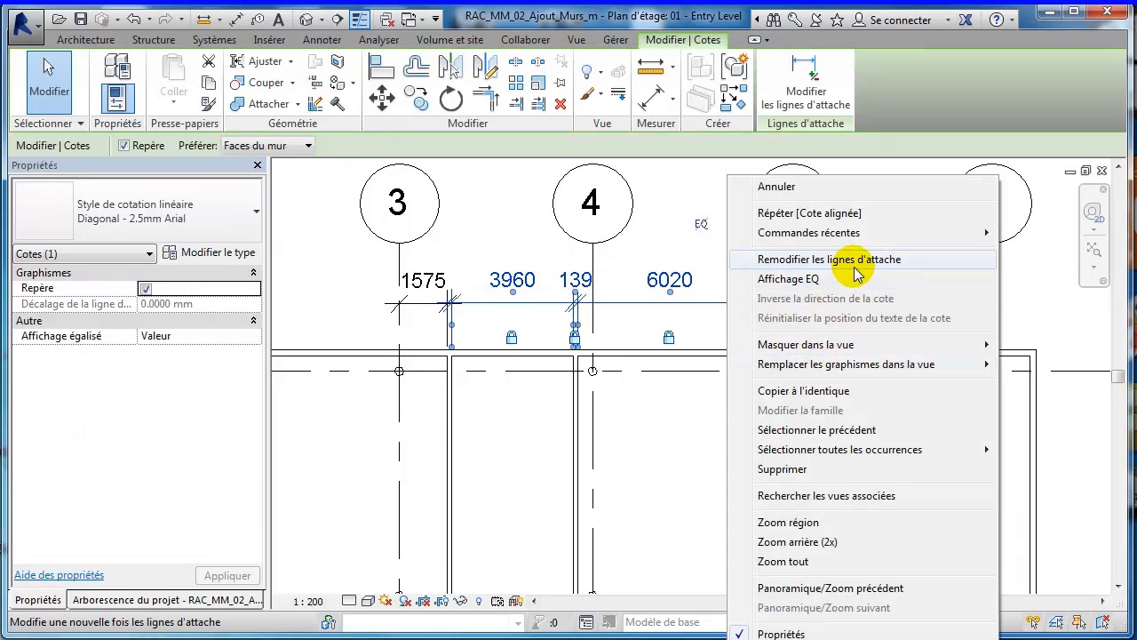
mouse_move(807, 344)
left_click(1040, 365)
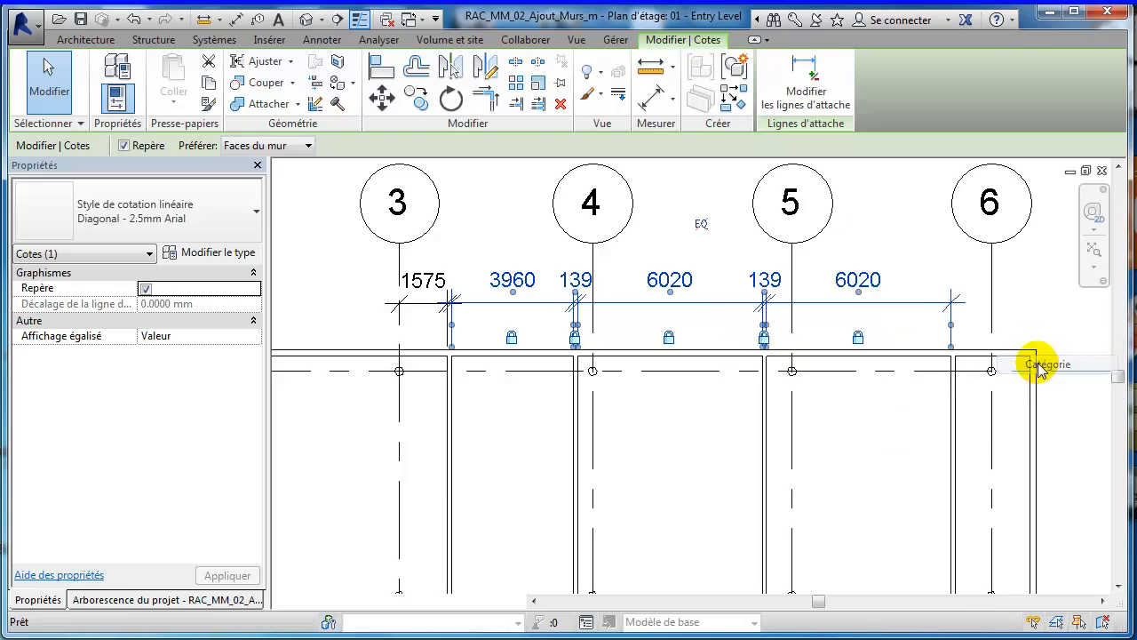
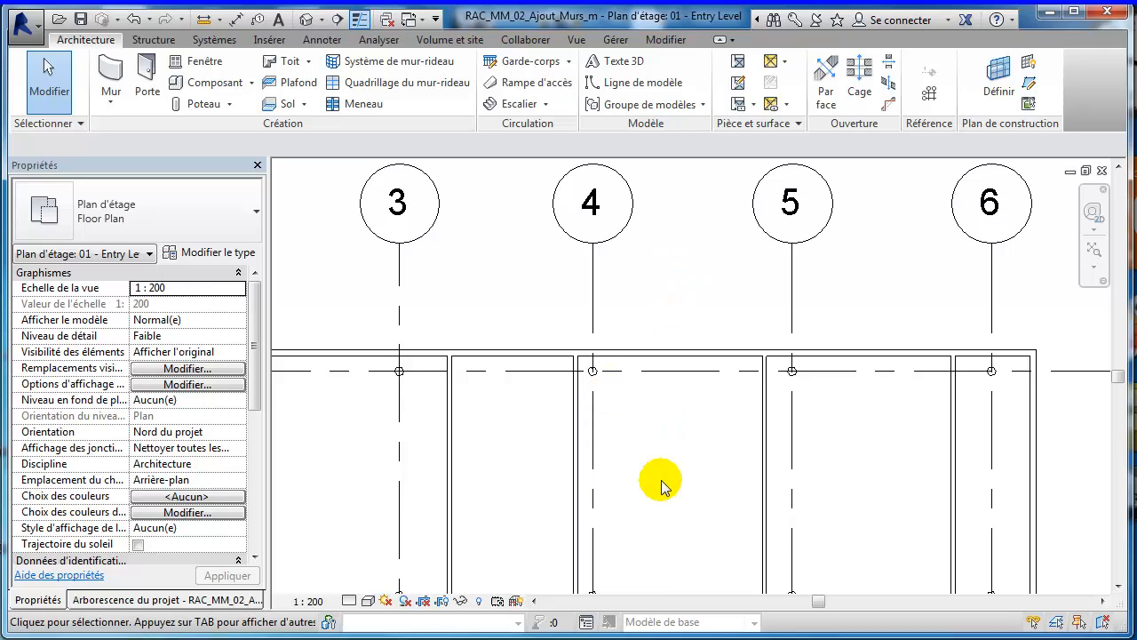
Step: Draw a matching 138mm partition about 7600 mm long from the one near grid 3 past grid 4, closed by a vertical partition to the lower wall
scroll(660, 471, "down", 2)
middle_click_drag(663, 462, 661, 415)
scroll(655, 406, "up", 1)
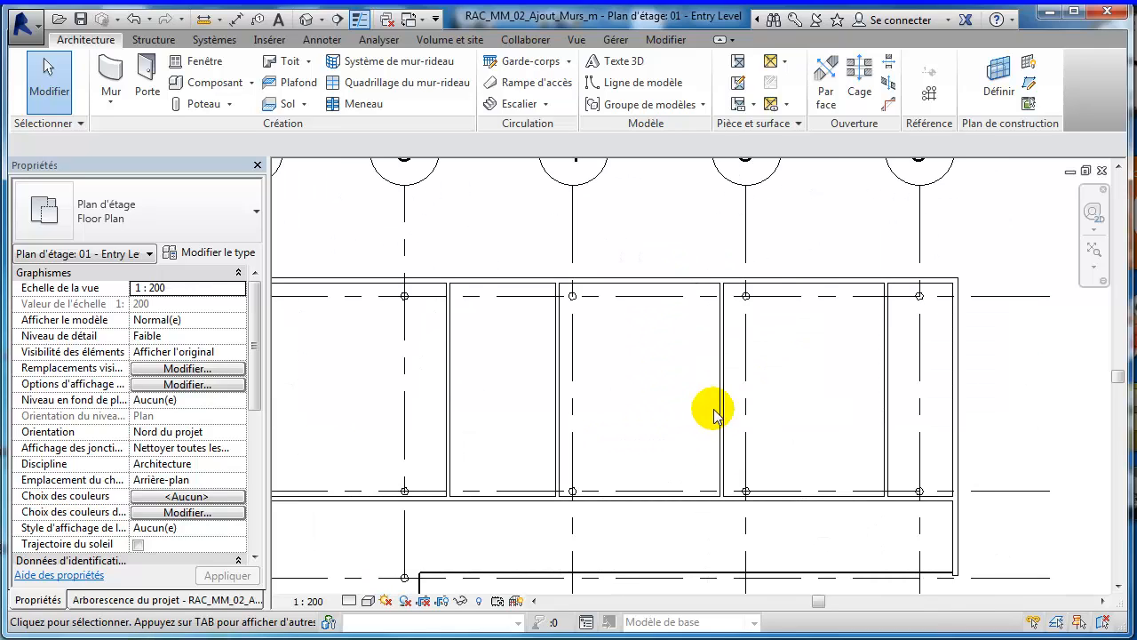
left_click(719, 406)
right_click(636, 391)
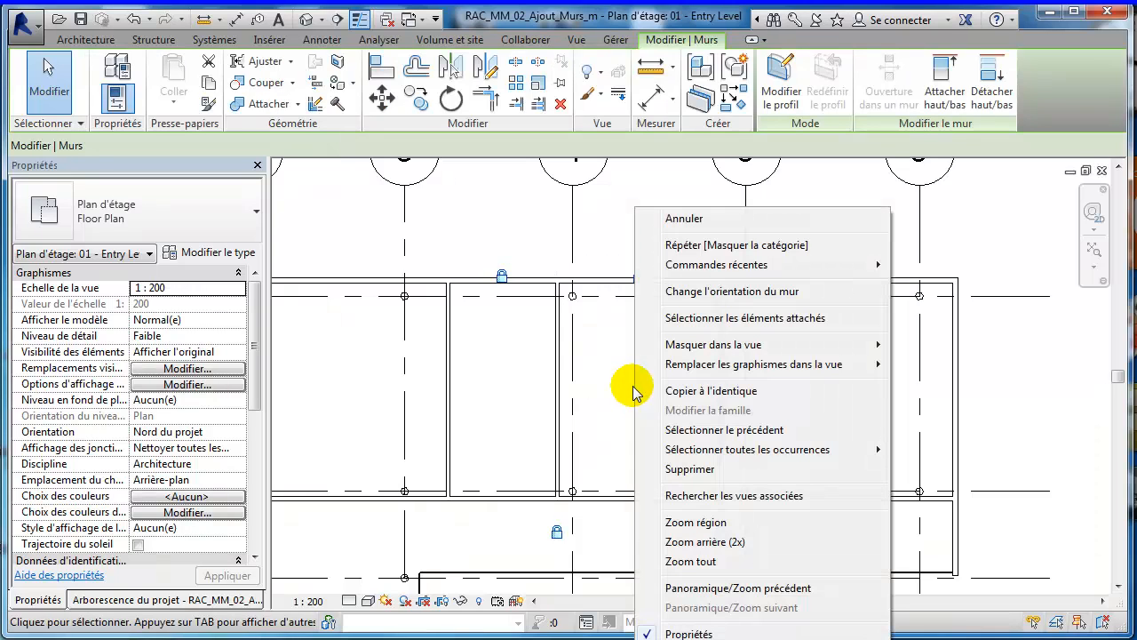
left_click(725, 394)
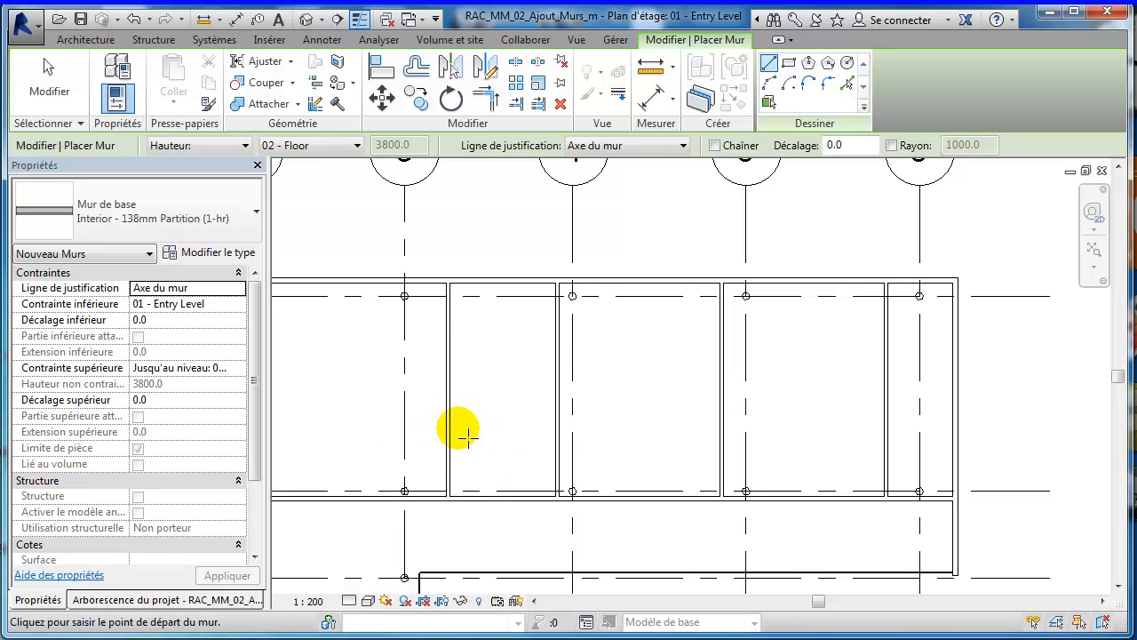
middle_click_drag(509, 421, 507, 460)
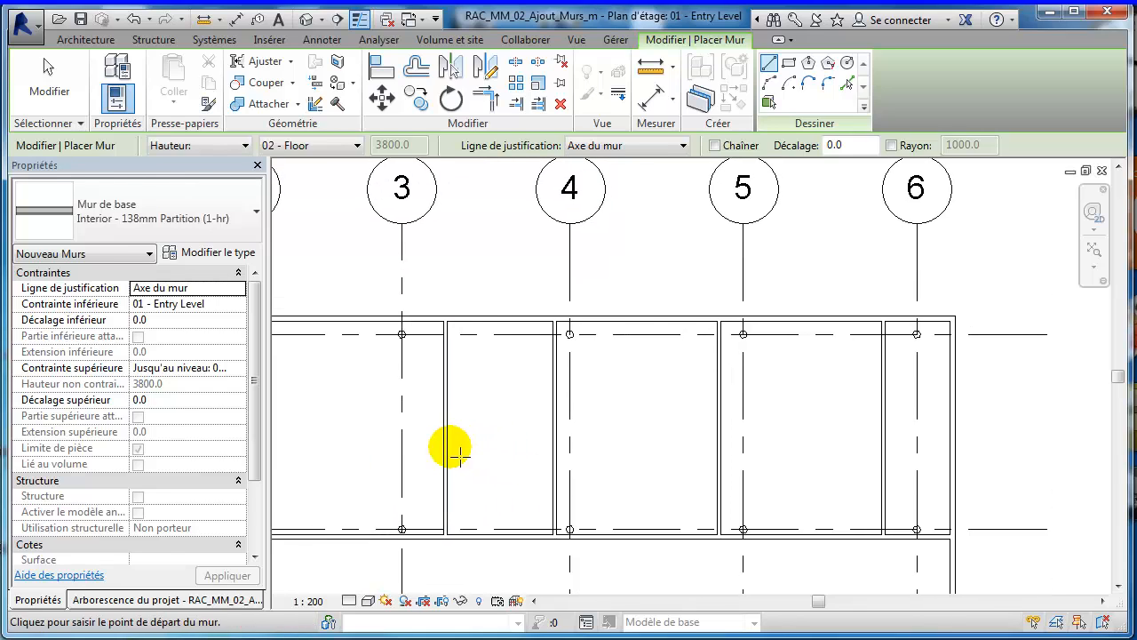
left_click(446, 453)
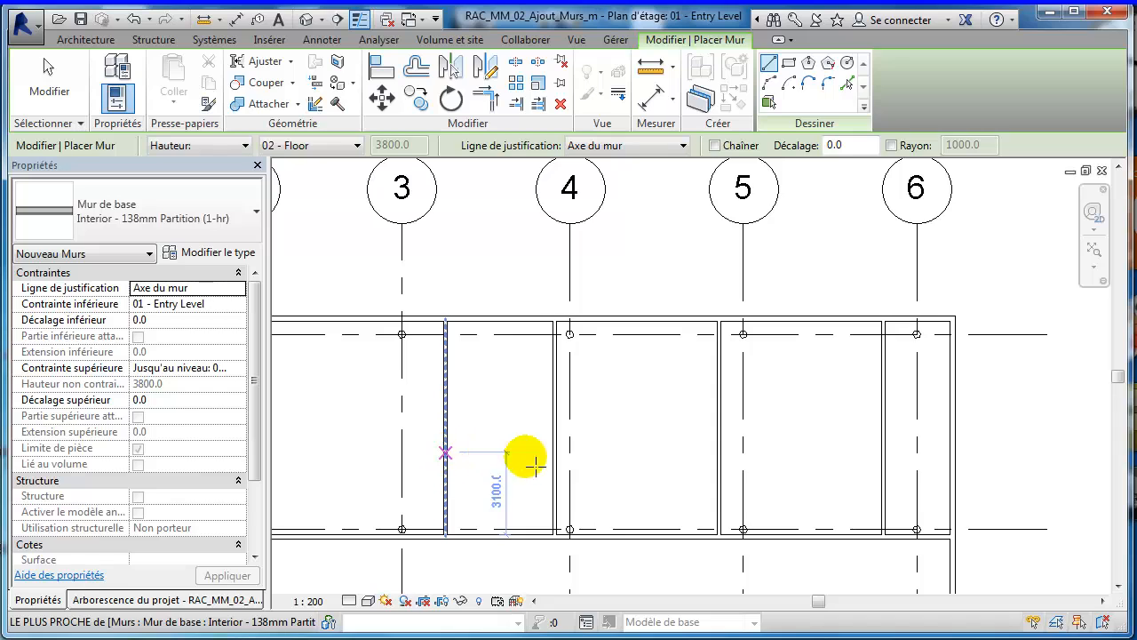
left_click(652, 453)
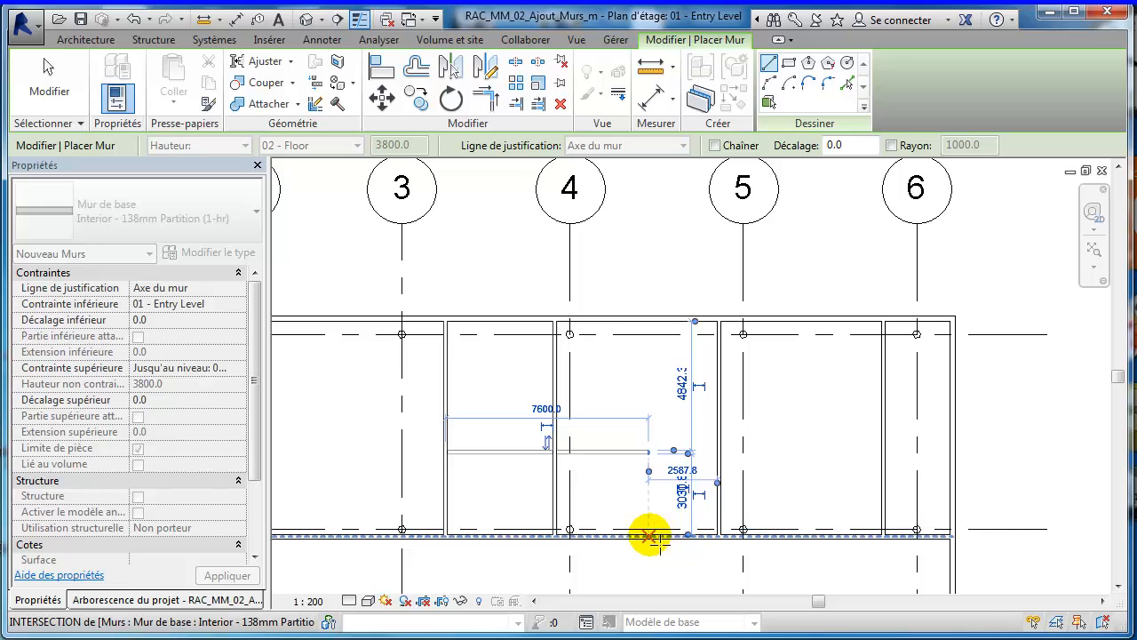
left_click(652, 535)
left_click(649, 453)
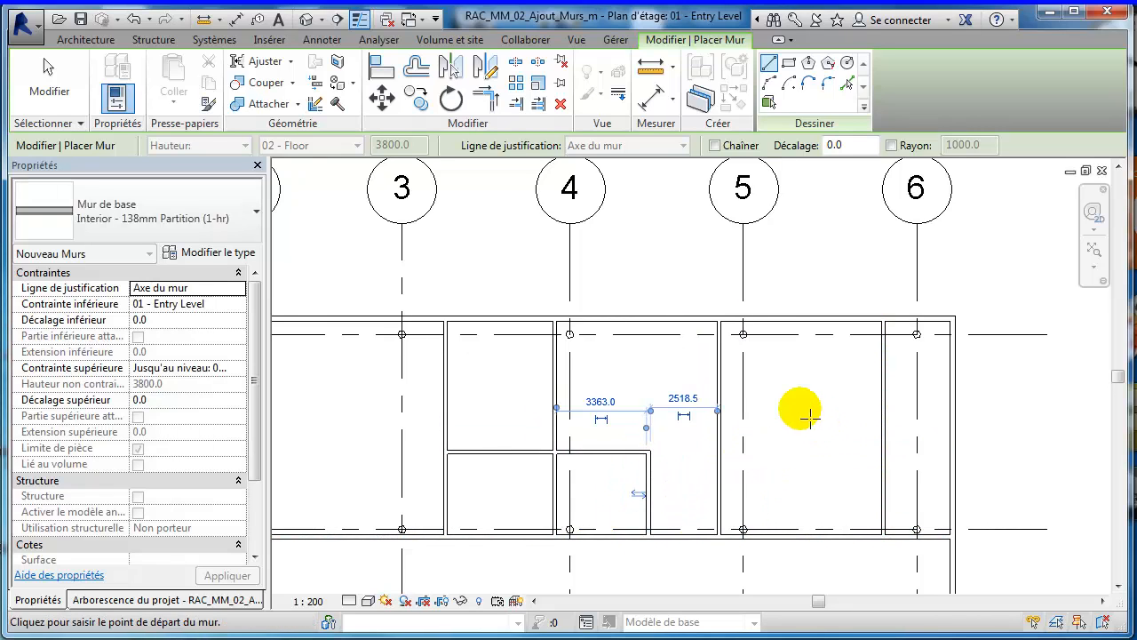
Step: Draw a horizontal partition between those near grids 5 and 6, about 2330 mm down, and a vertical one from its midpoint to the lower wall
left_click(720, 384)
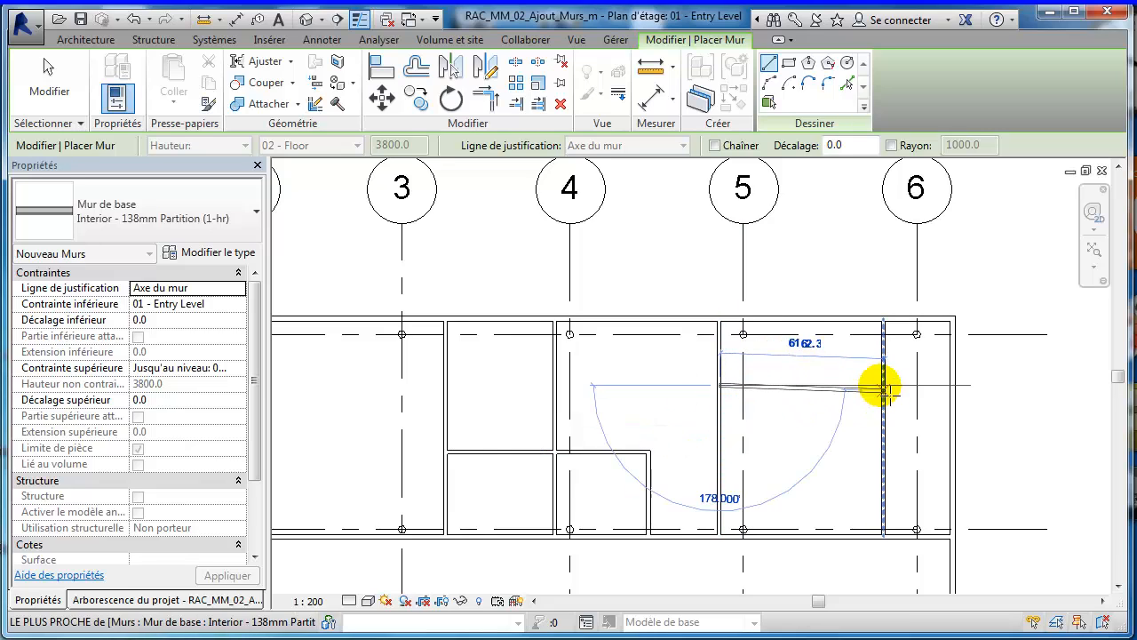
left_click(860, 405)
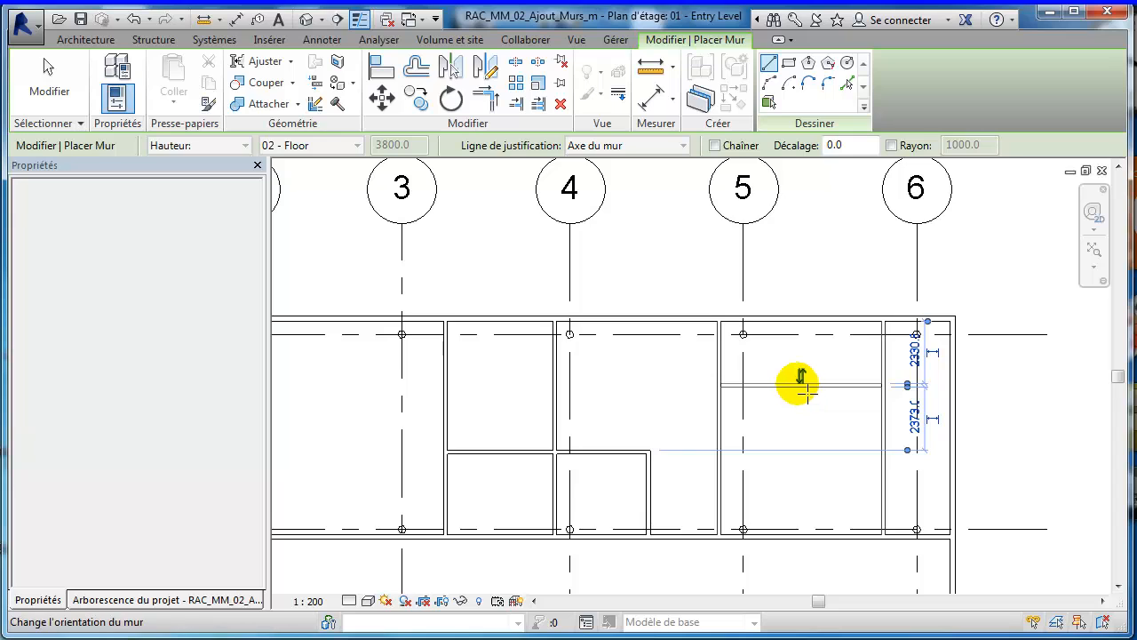
scroll(801, 384, "up", 1)
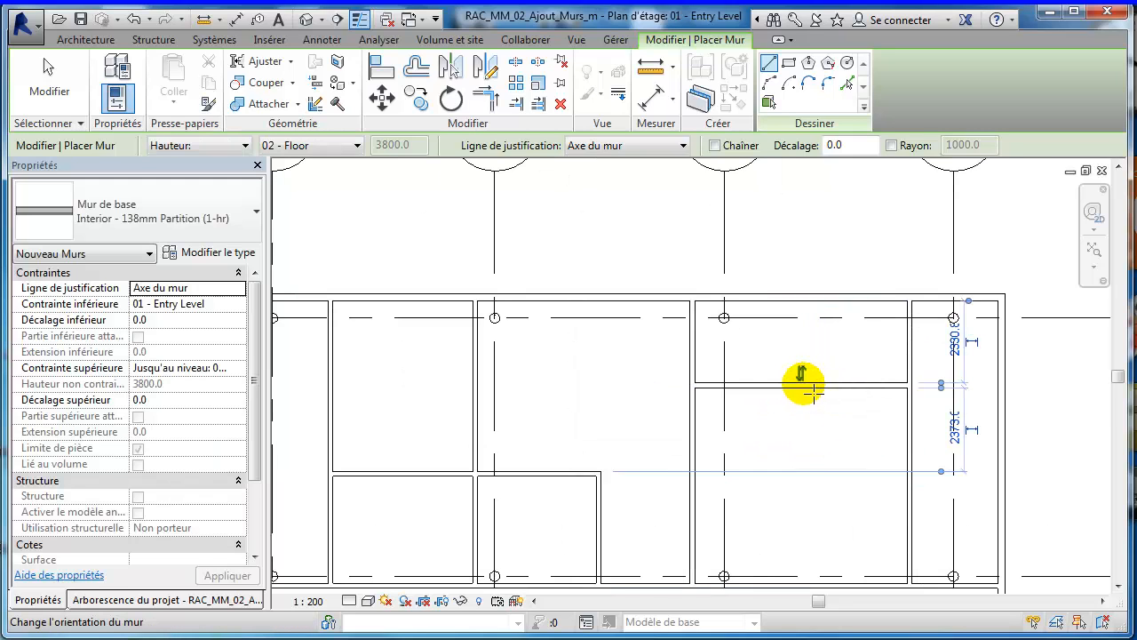
scroll(817, 400, "up", 3)
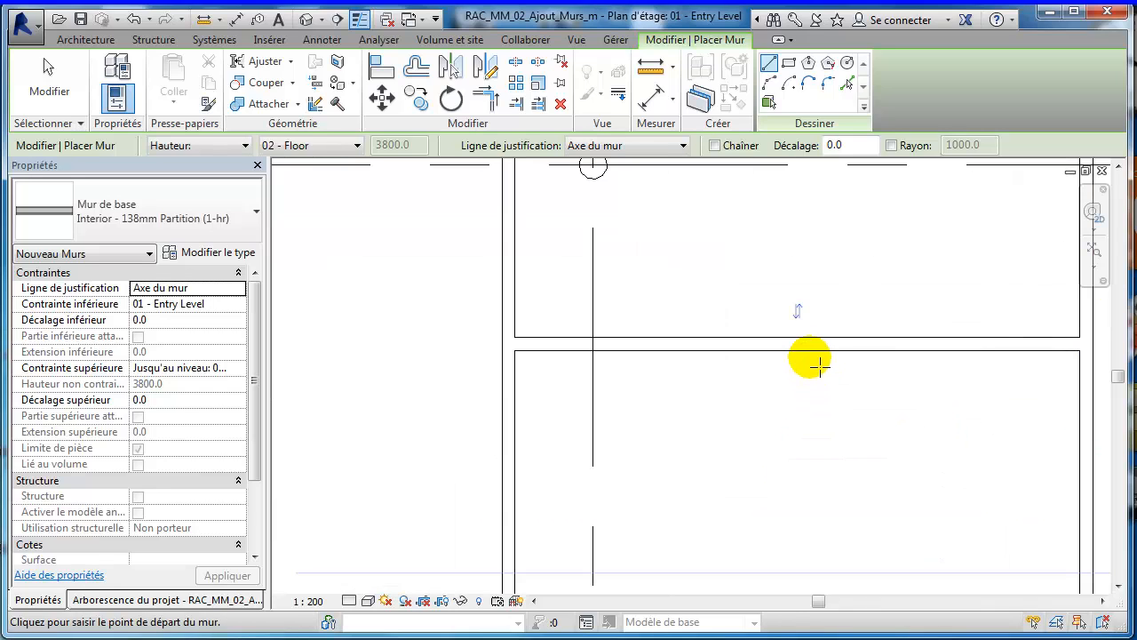
scroll(810, 391, "down", 3)
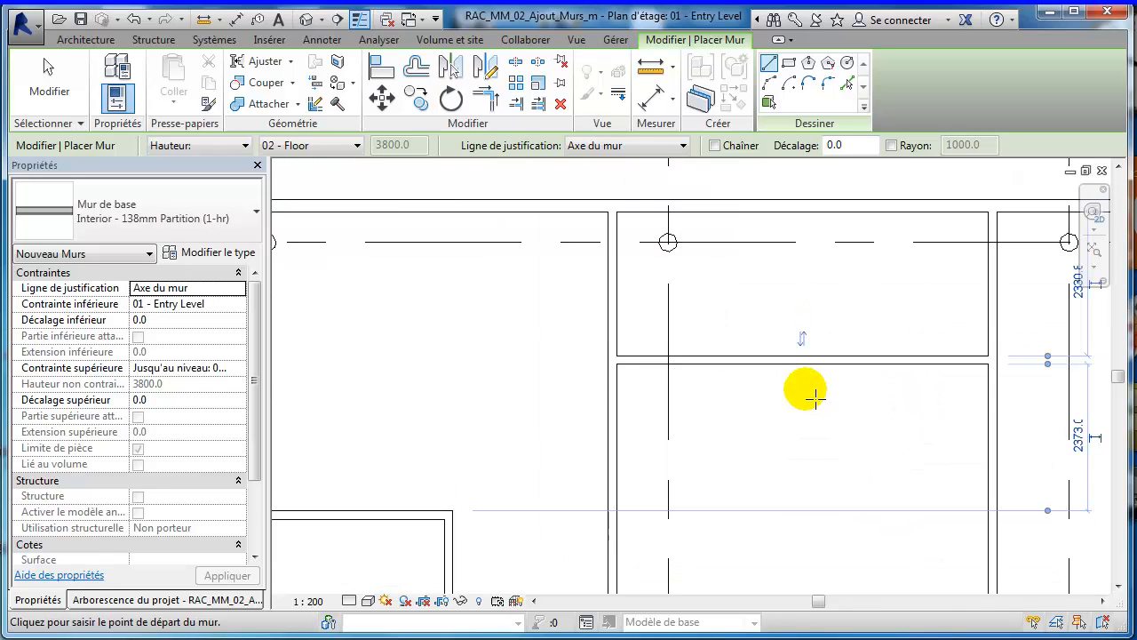
scroll(812, 397, "down", 1)
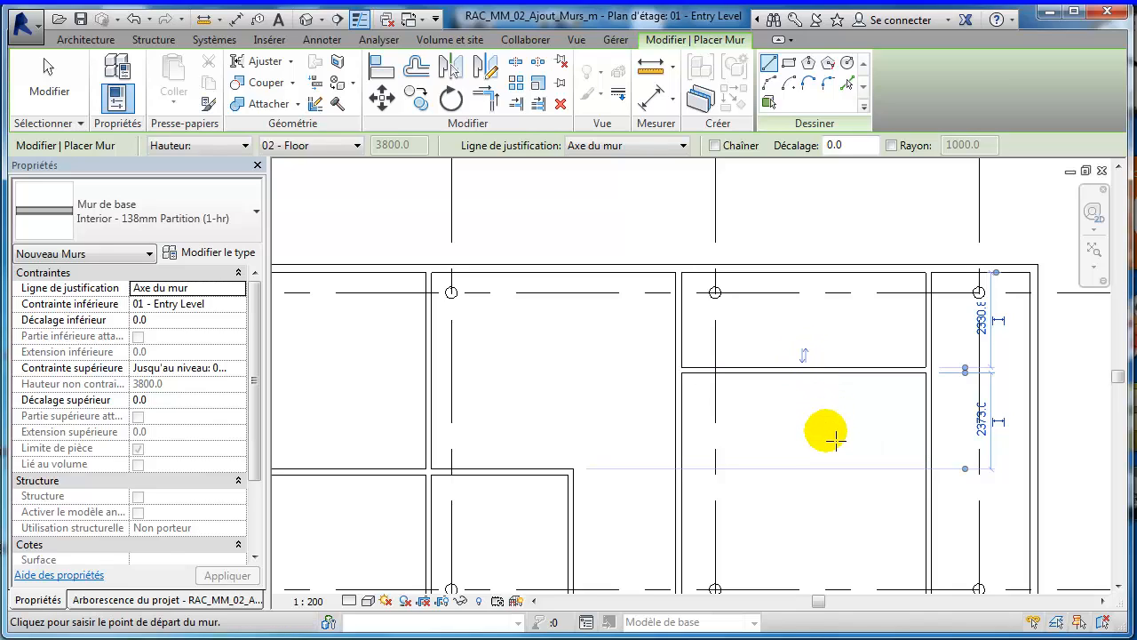
left_click(867, 378)
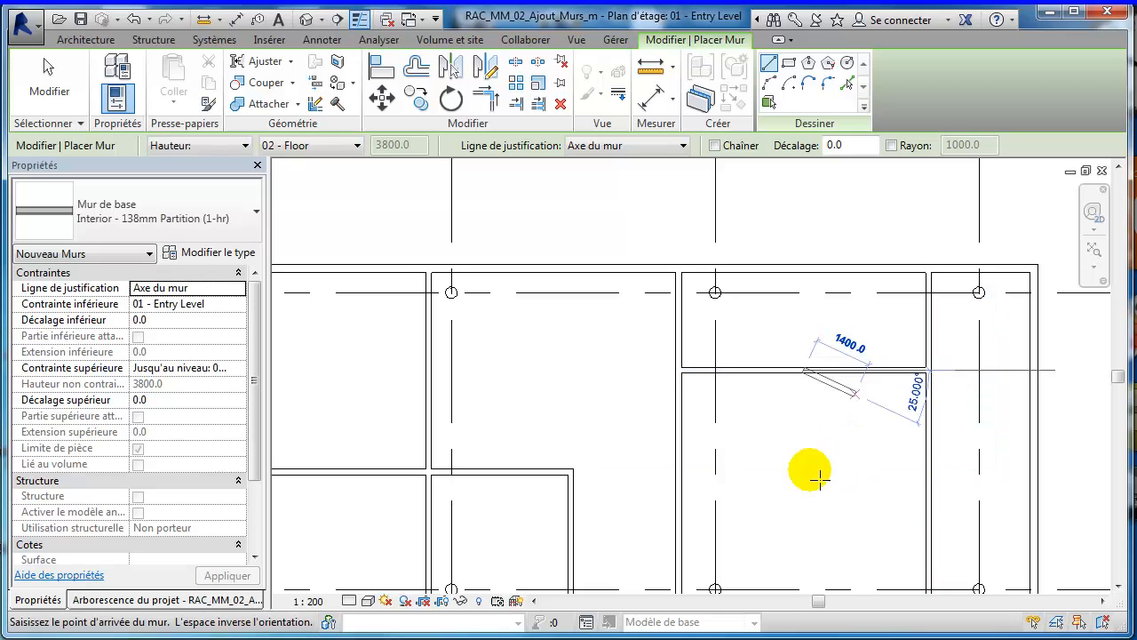
middle_click_drag(822, 500, 802, 427)
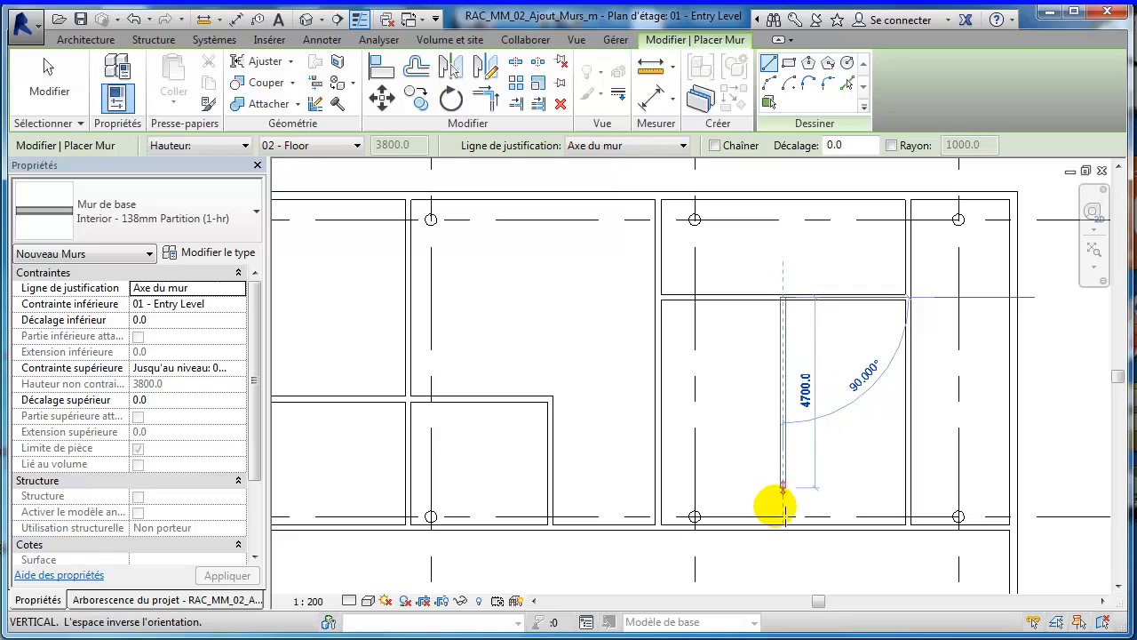
left_click(784, 530)
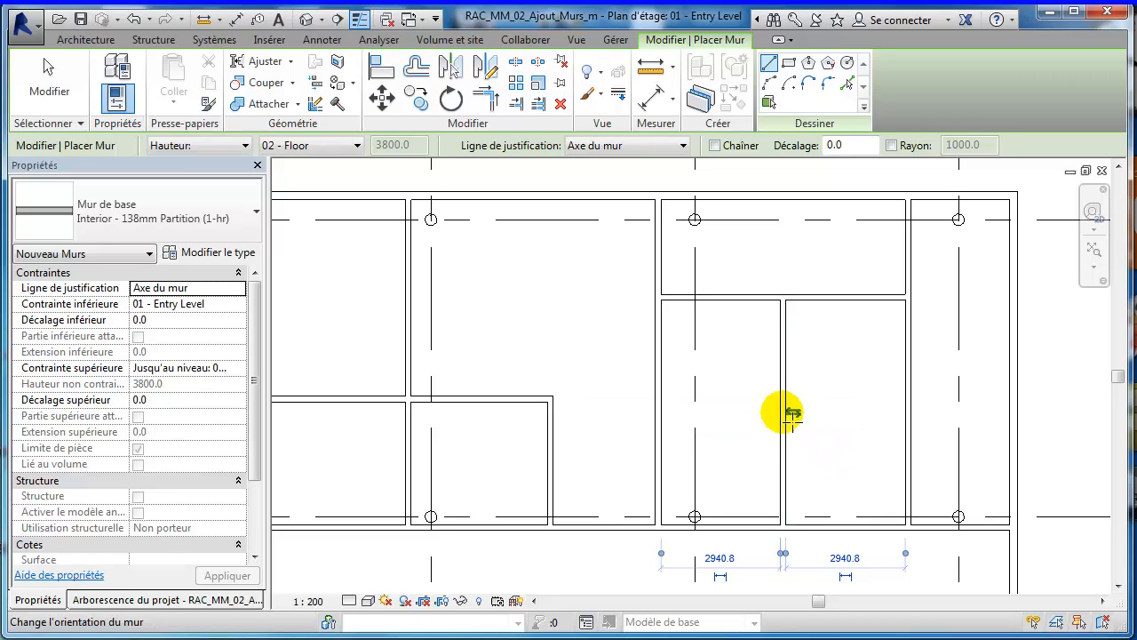
Step: Draw a horizontal partition from the new vertical partition's midpoint to the one near grid 6, and a vertical one from its midpoint to the lower wall
key("s")
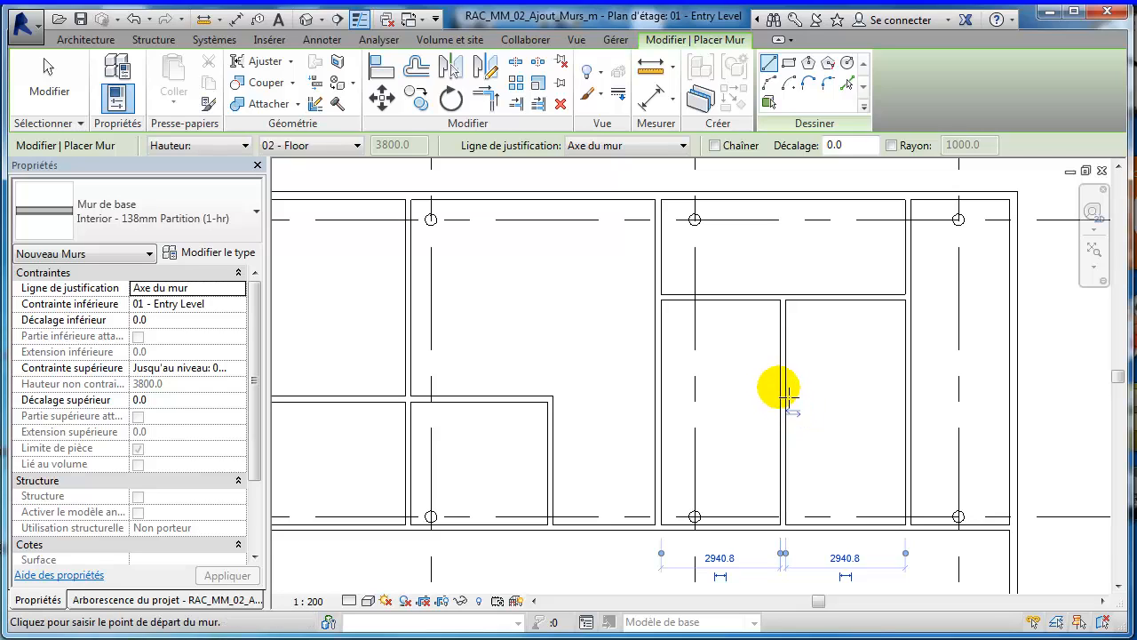
left_click(783, 412)
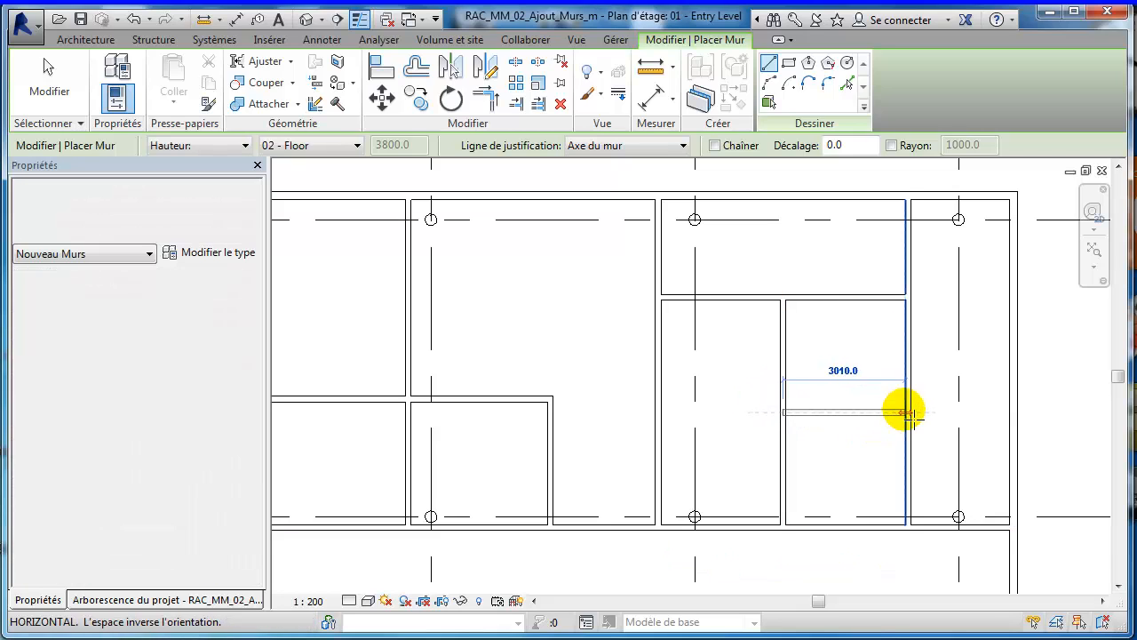
left_click(853, 418)
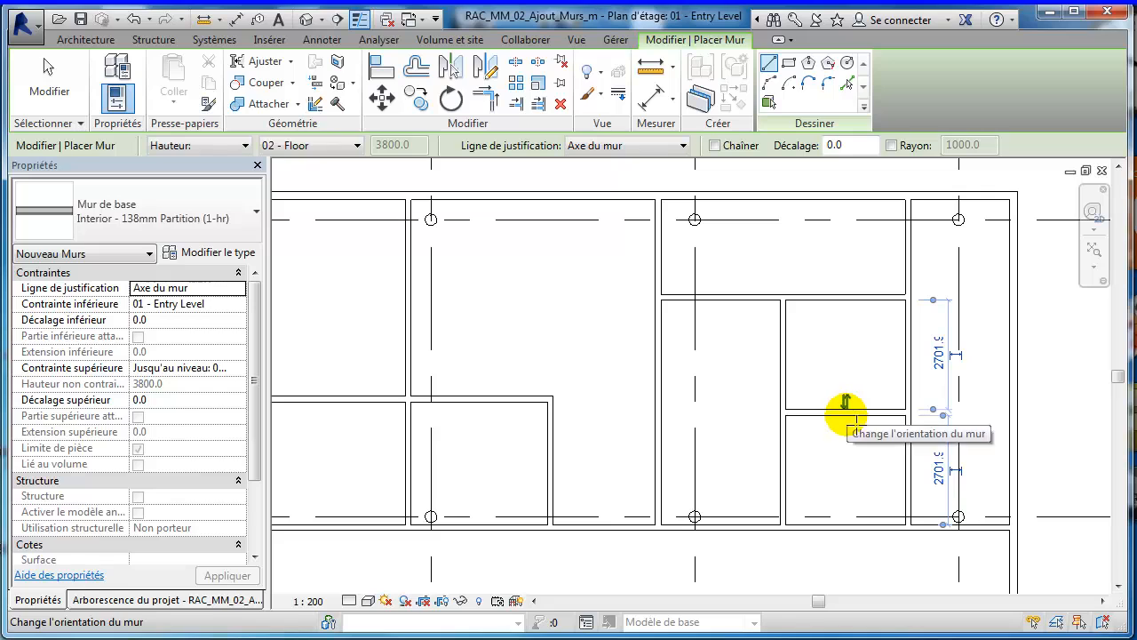
left_click(846, 412)
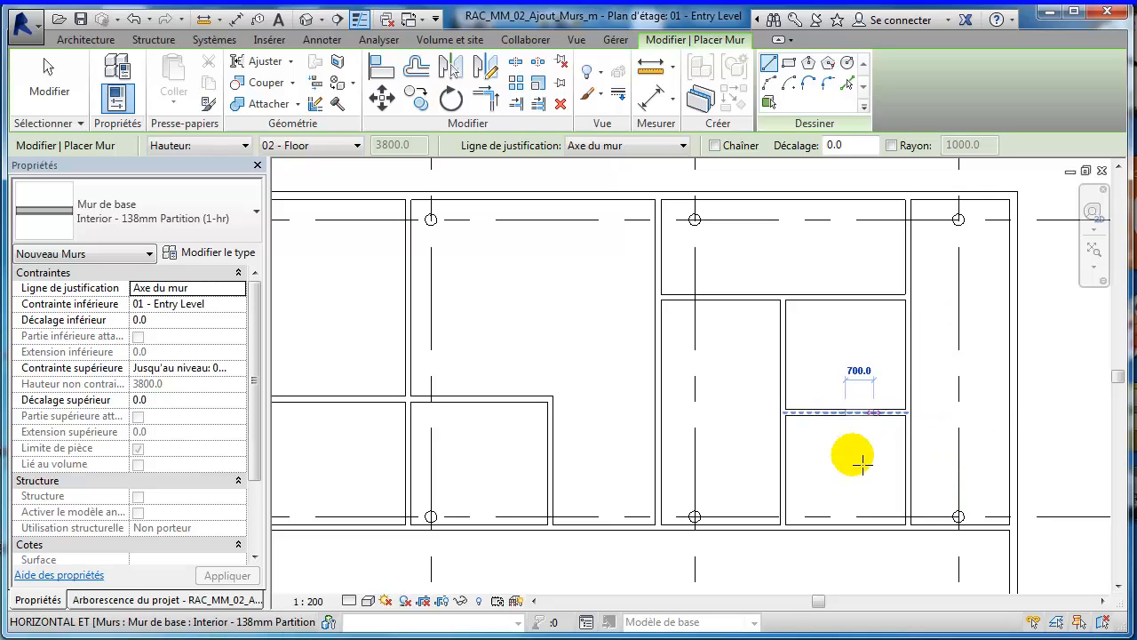
left_click(845, 529)
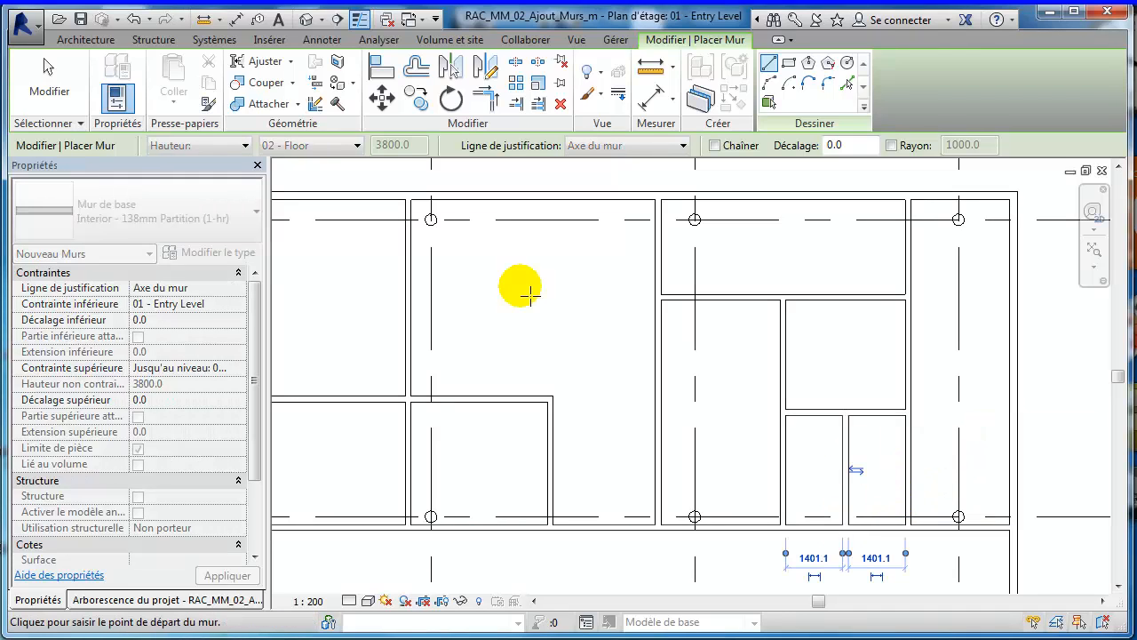
left_click(44, 84)
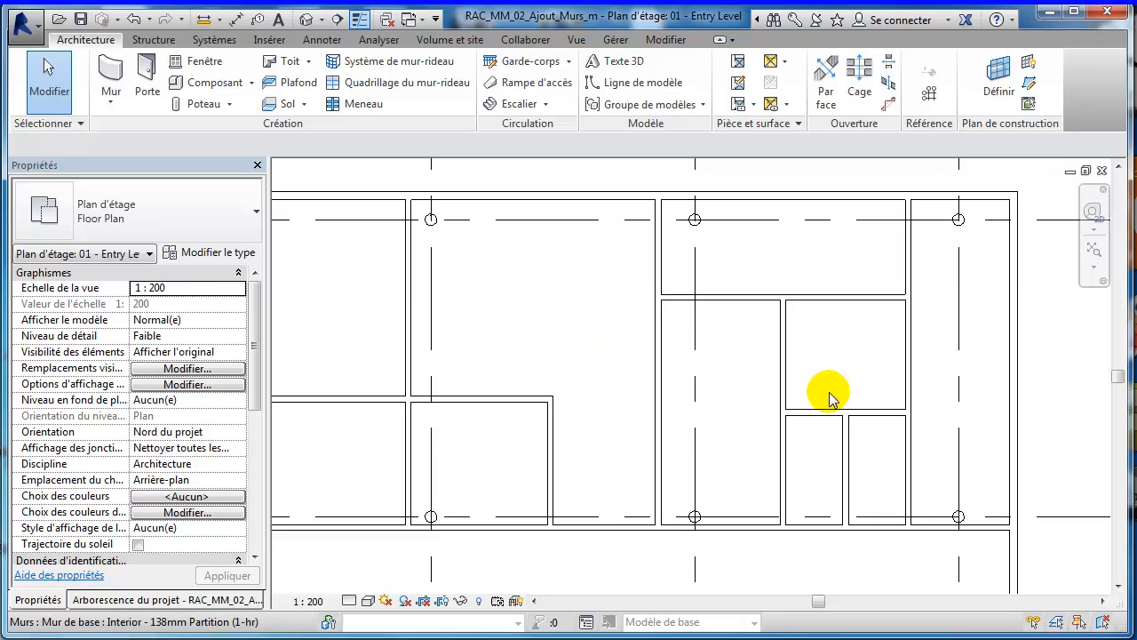
Step: Move the short horizontal partition near grid 6 so its clear distance from the horizontal partition above is 1500 mm
left_click_drag(874, 415, 876, 444)
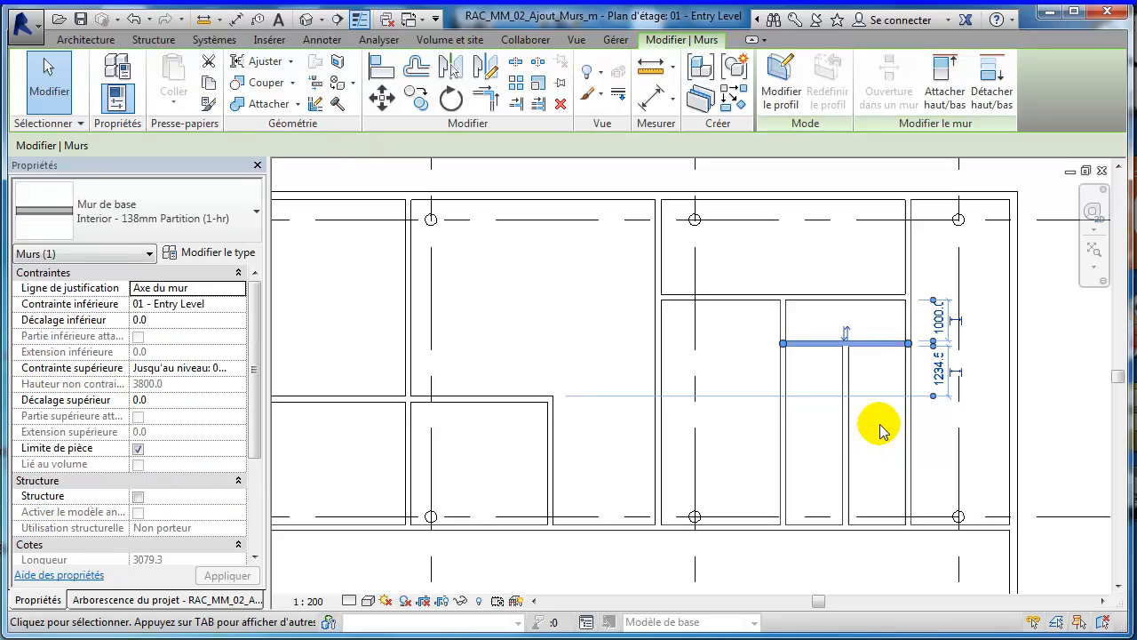
left_click(938, 317)
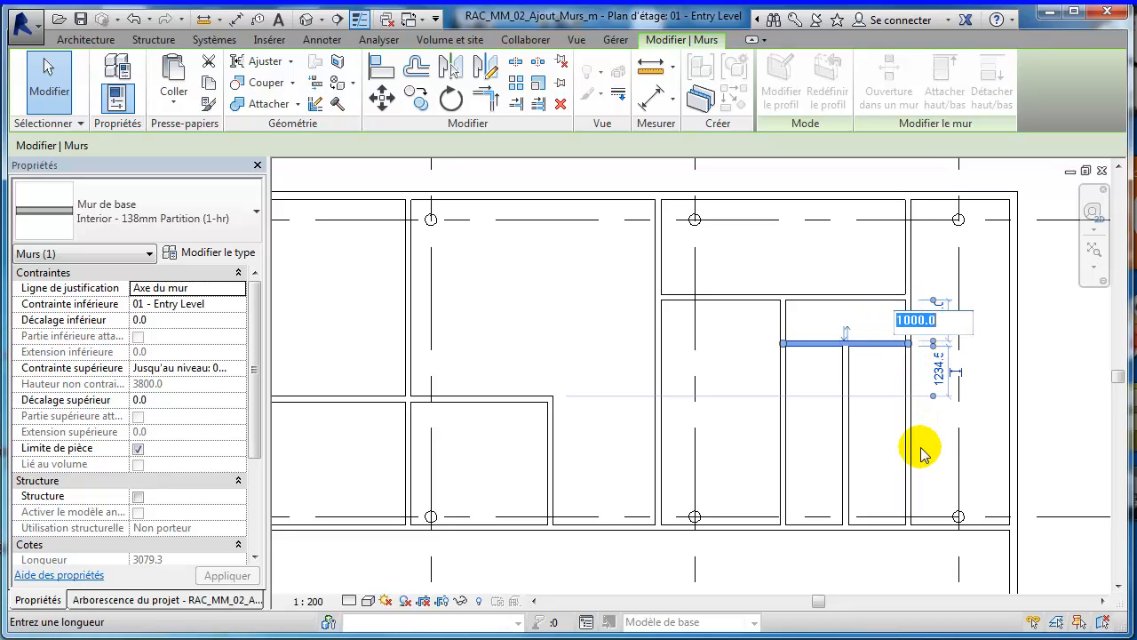
type("1")
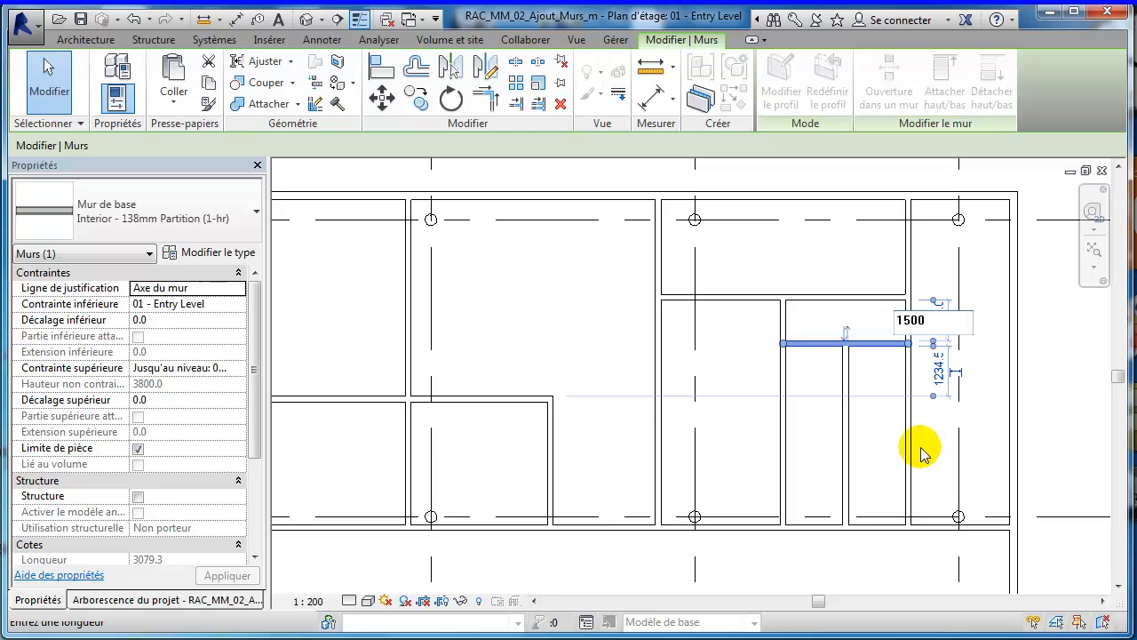
key("Return")
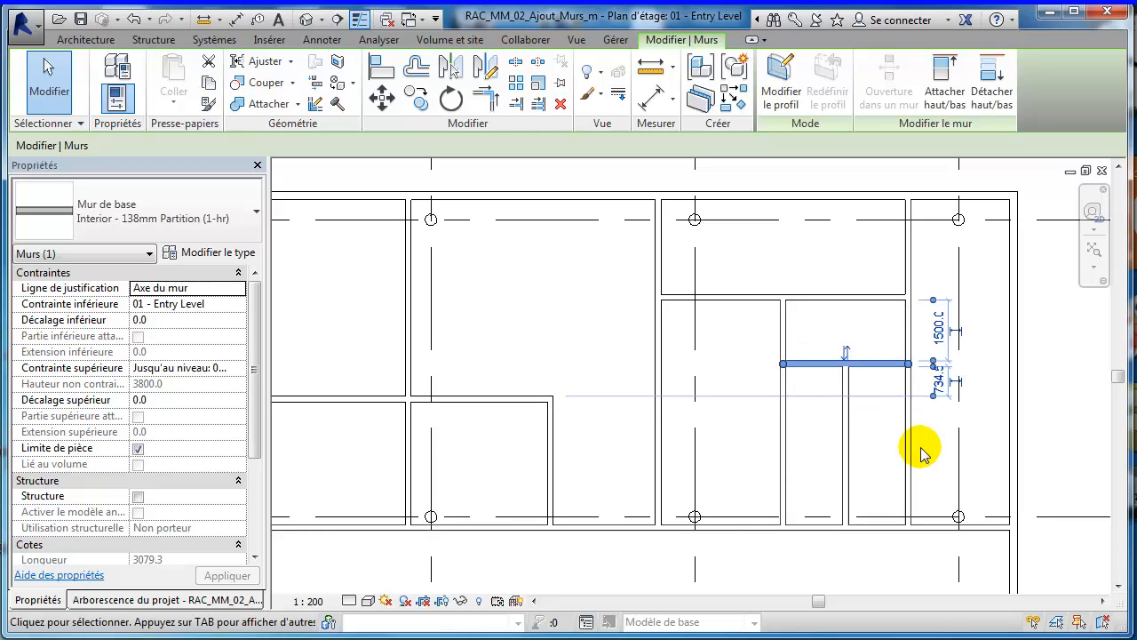
Step: Set up a new Generic - 200mm wall with its location line at Nu fini: Intérieur and its height up to 02 - Floor
left_click(732, 383)
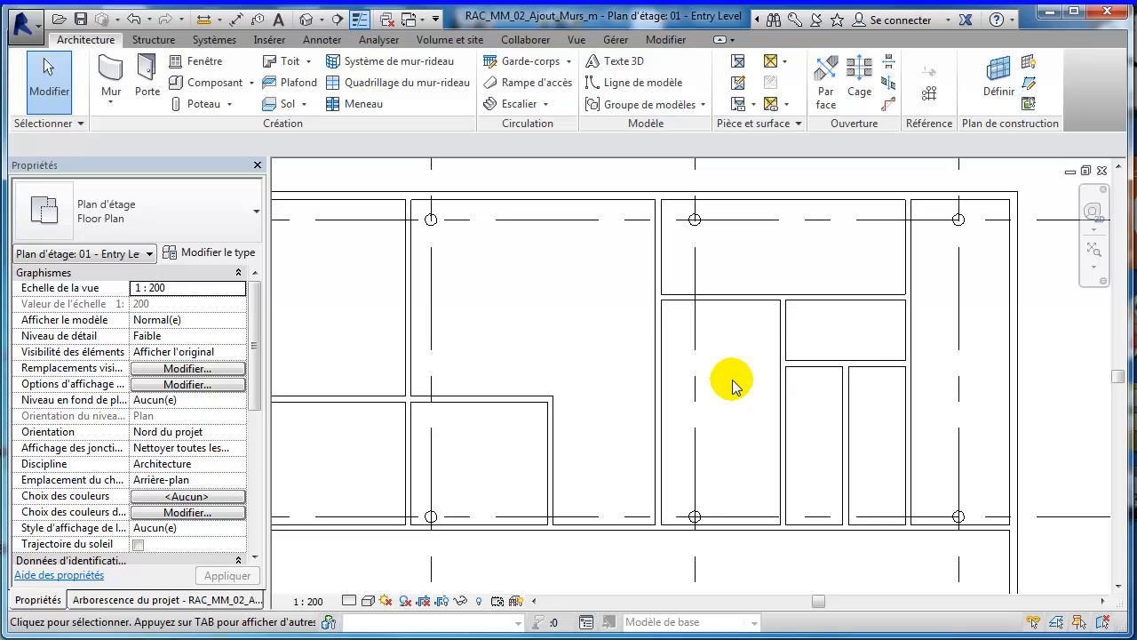
scroll(516, 358, "down", 3)
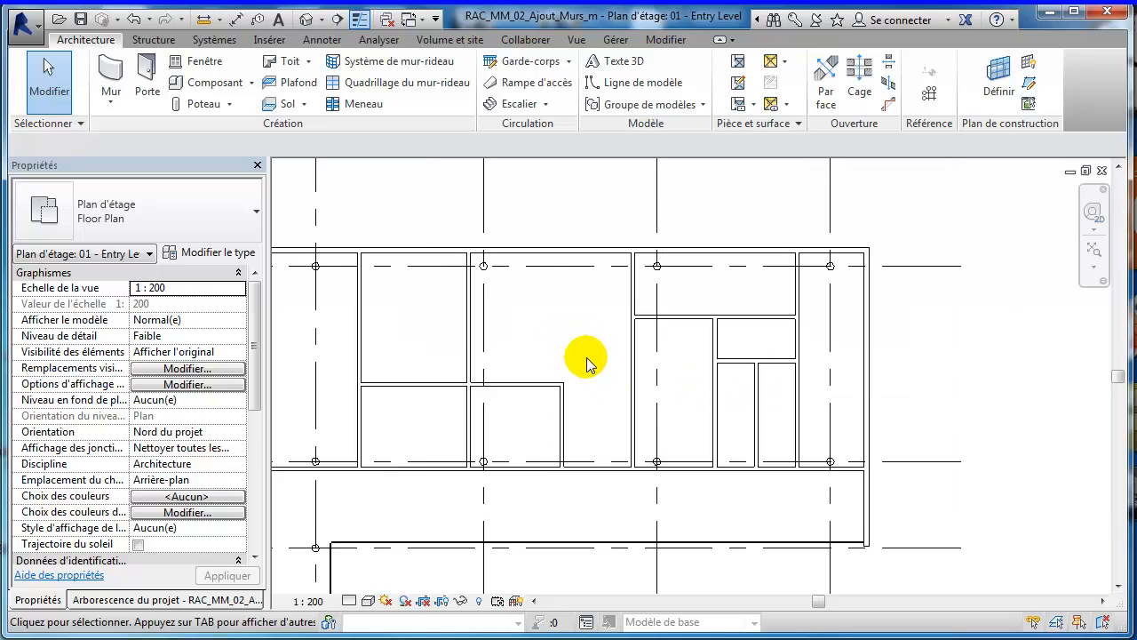
scroll(576, 416, "up", 5)
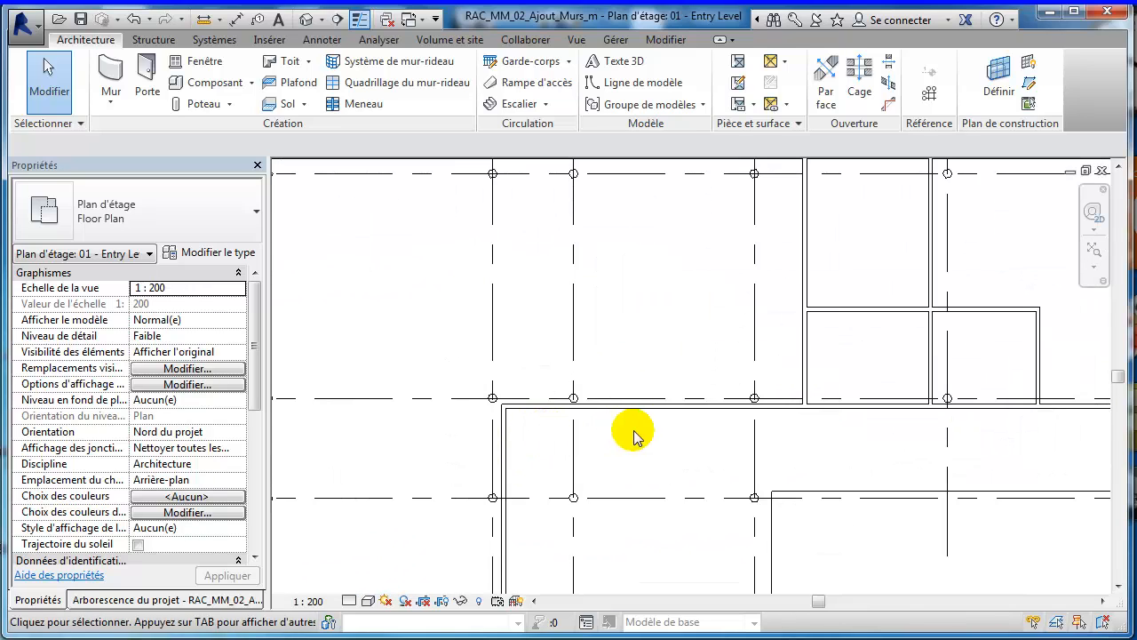
scroll(577, 431, "up", 2)
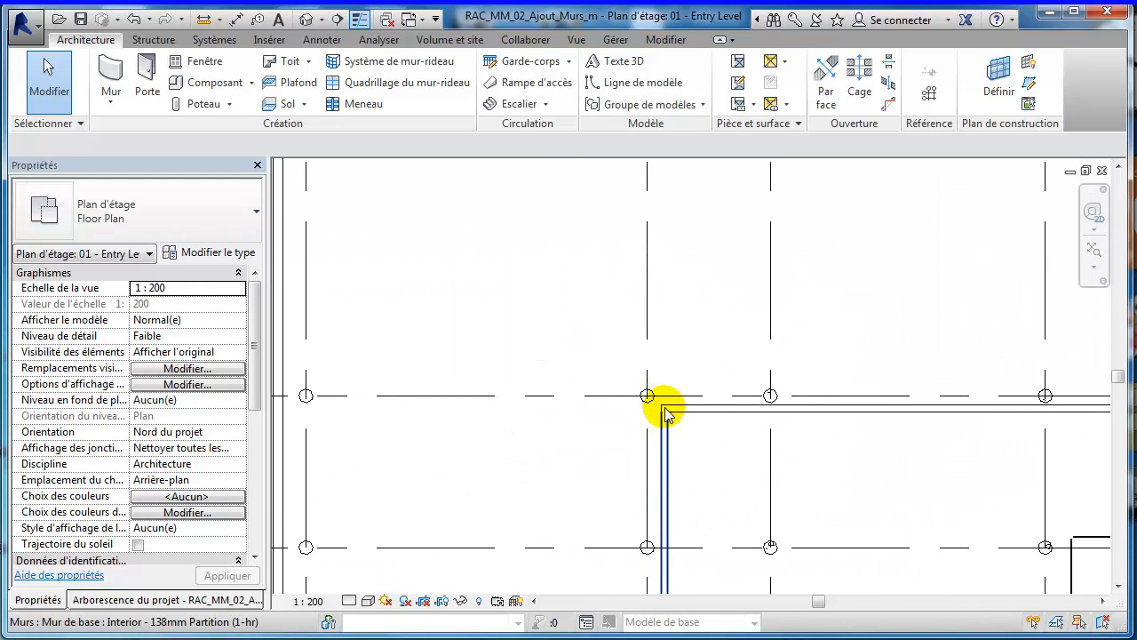
middle_click_drag(457, 450, 647, 414)
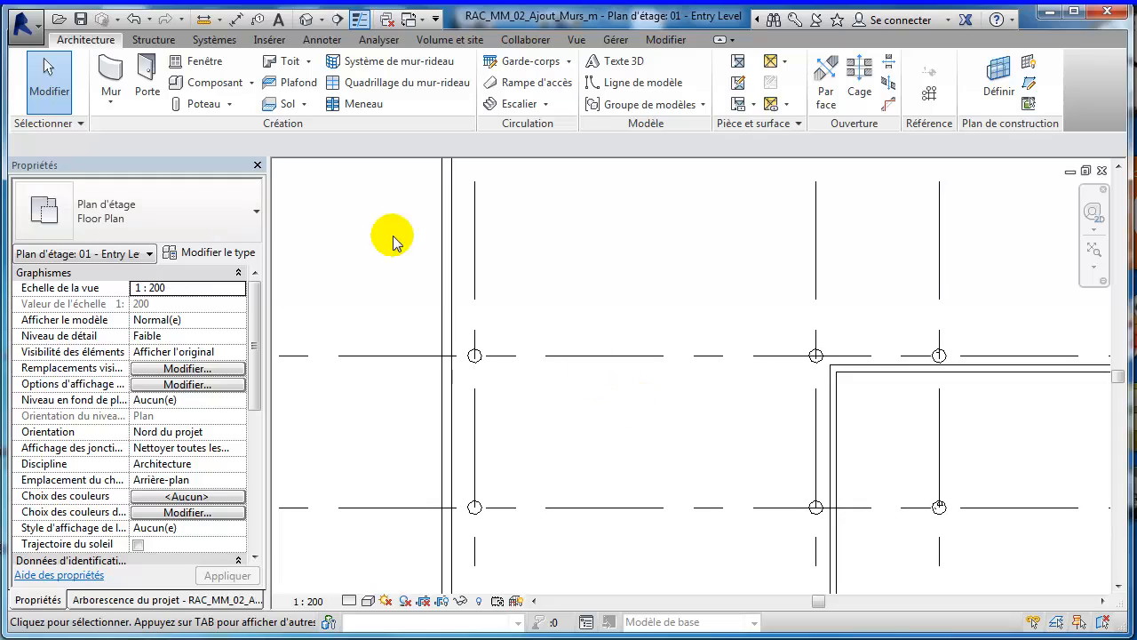
left_click(110, 75)
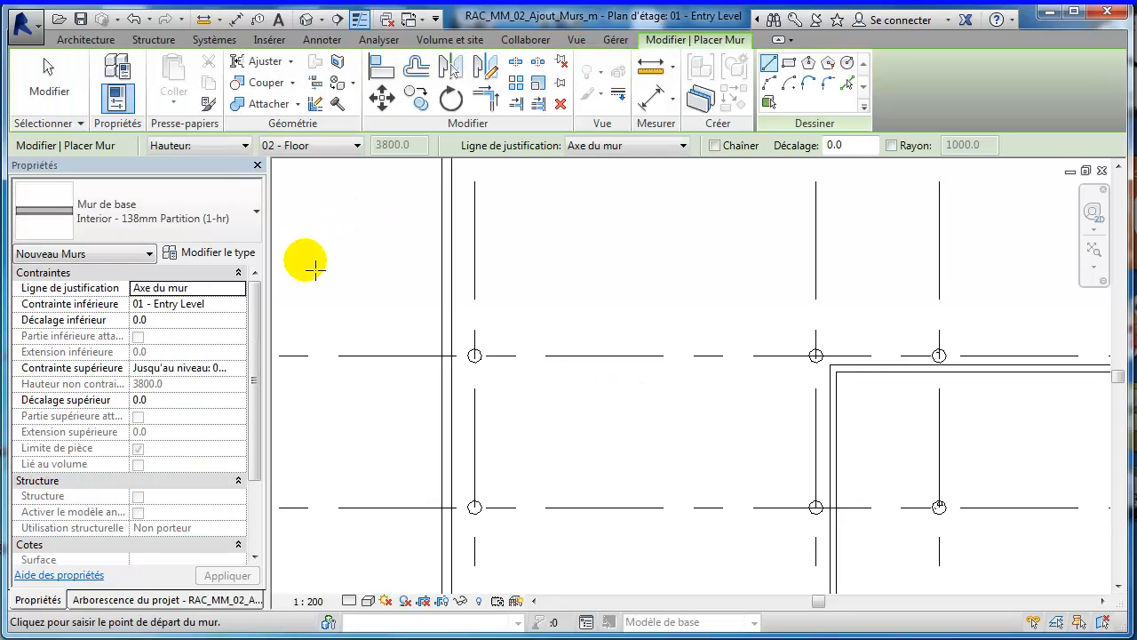
left_click(135, 221)
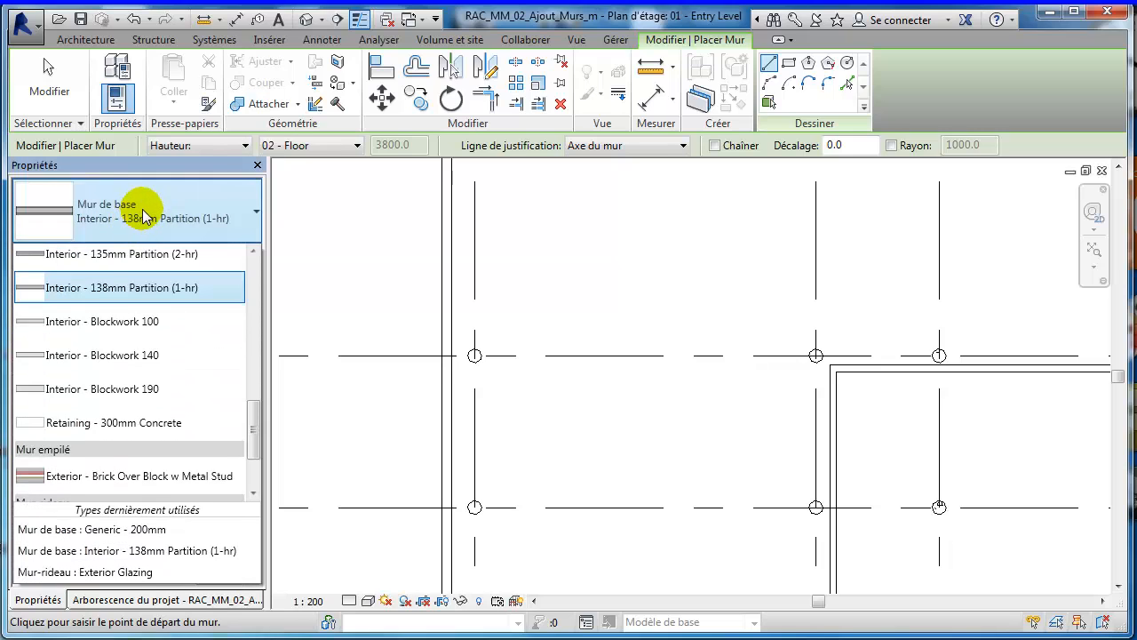
left_click(106, 529)
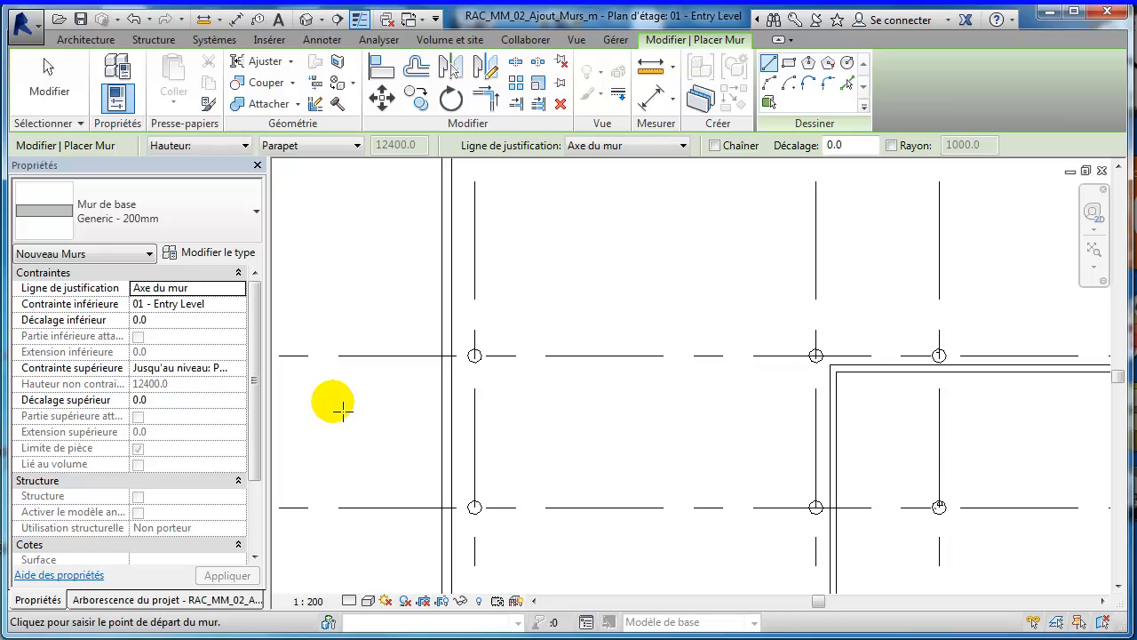
left_click(639, 146)
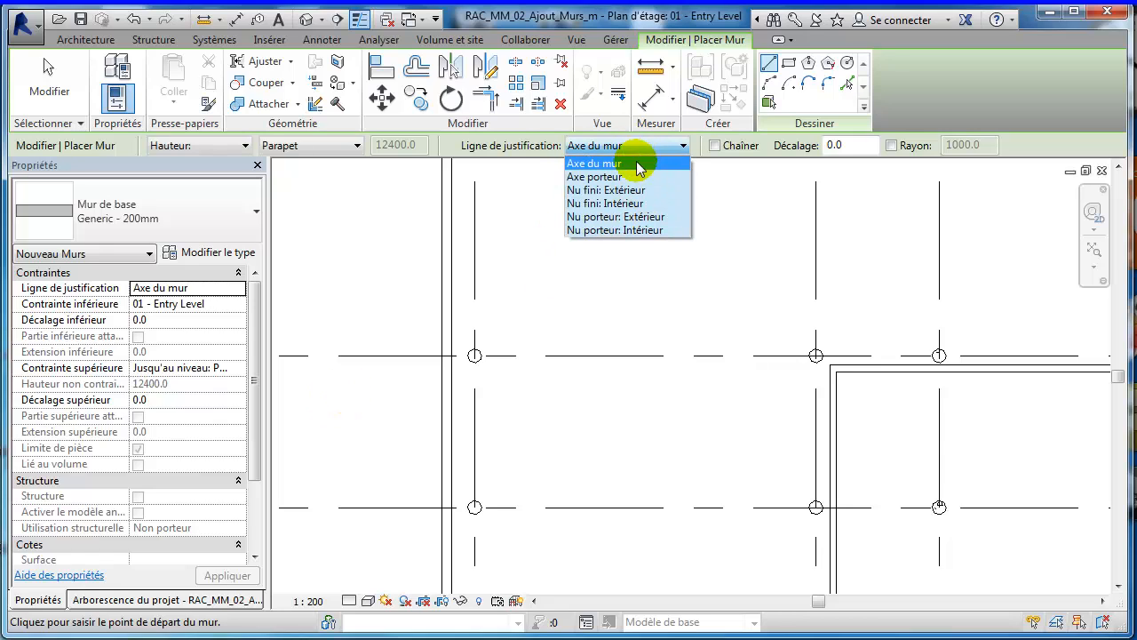
left_click(639, 203)
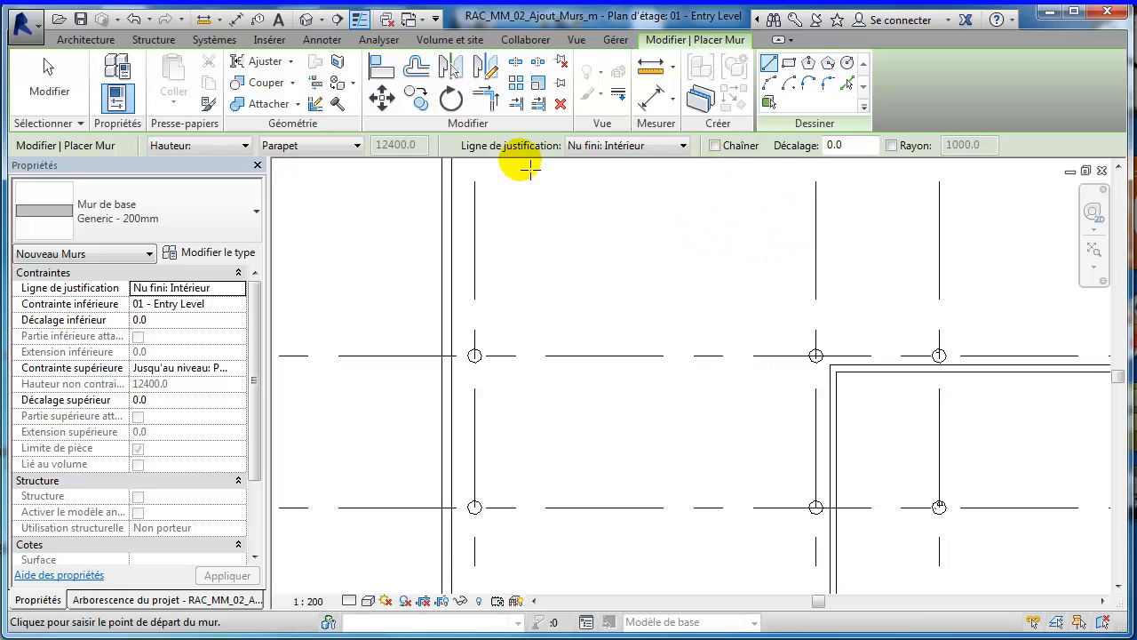
left_click(333, 147)
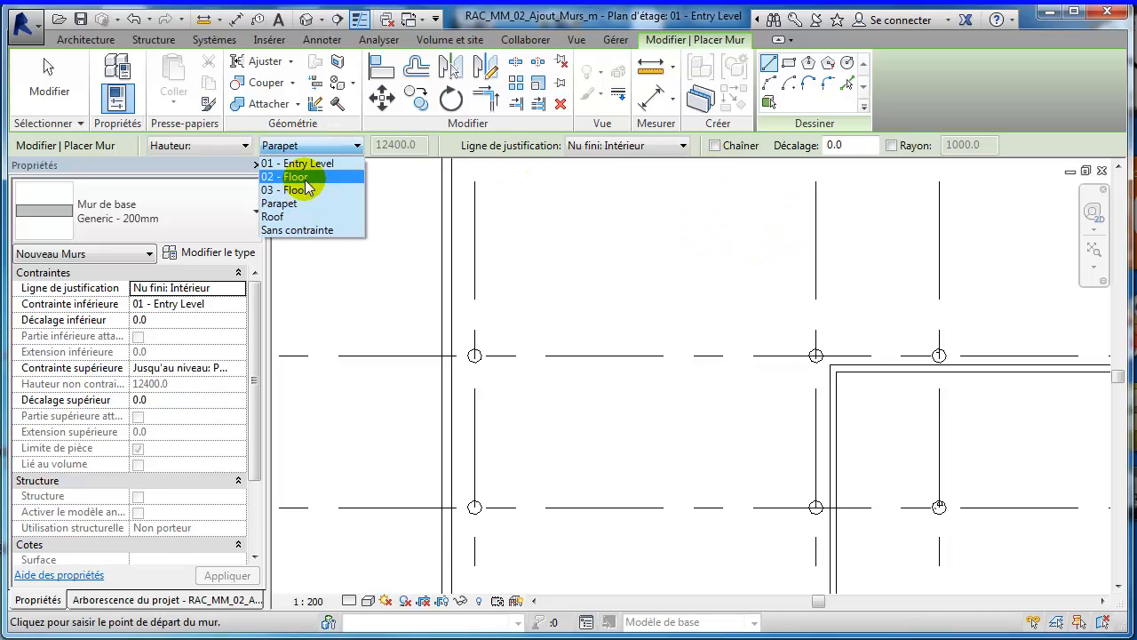
left_click(288, 172)
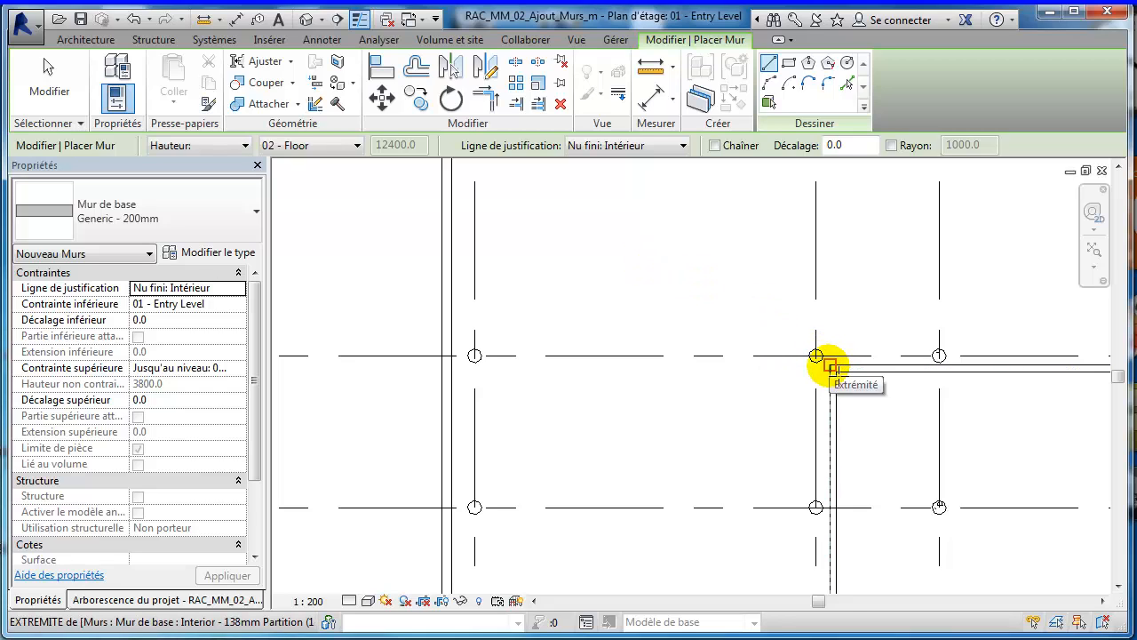
Step: Draw a horizontal wall about 8210 mm long from the outer corner of the 138mm partitions to the west exterior wall
left_click(830, 365)
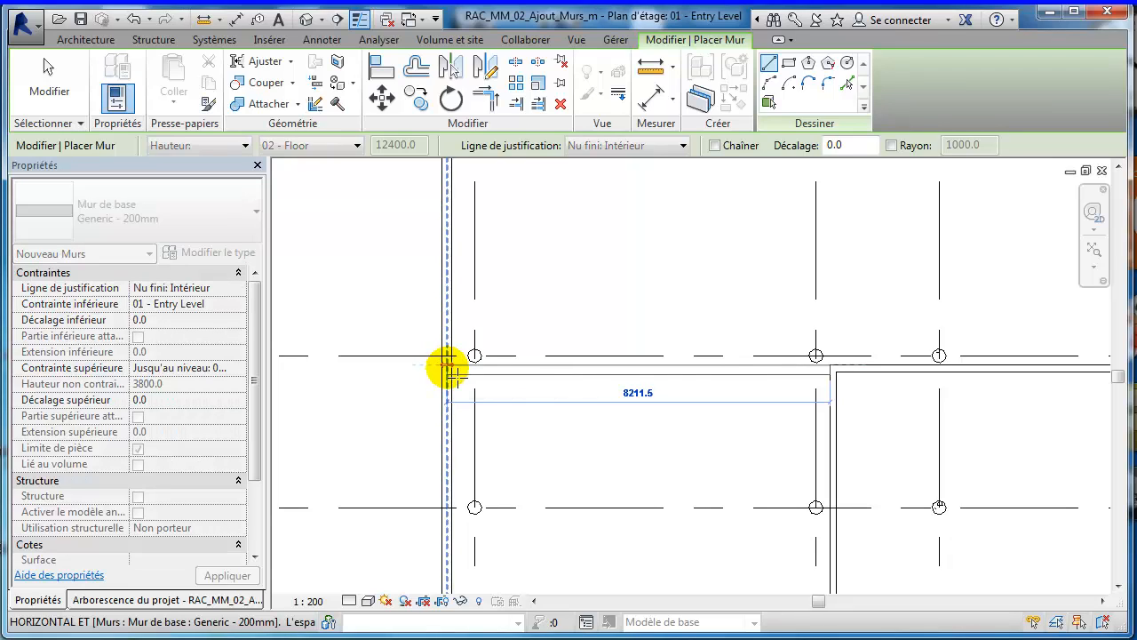
left_click(448, 365)
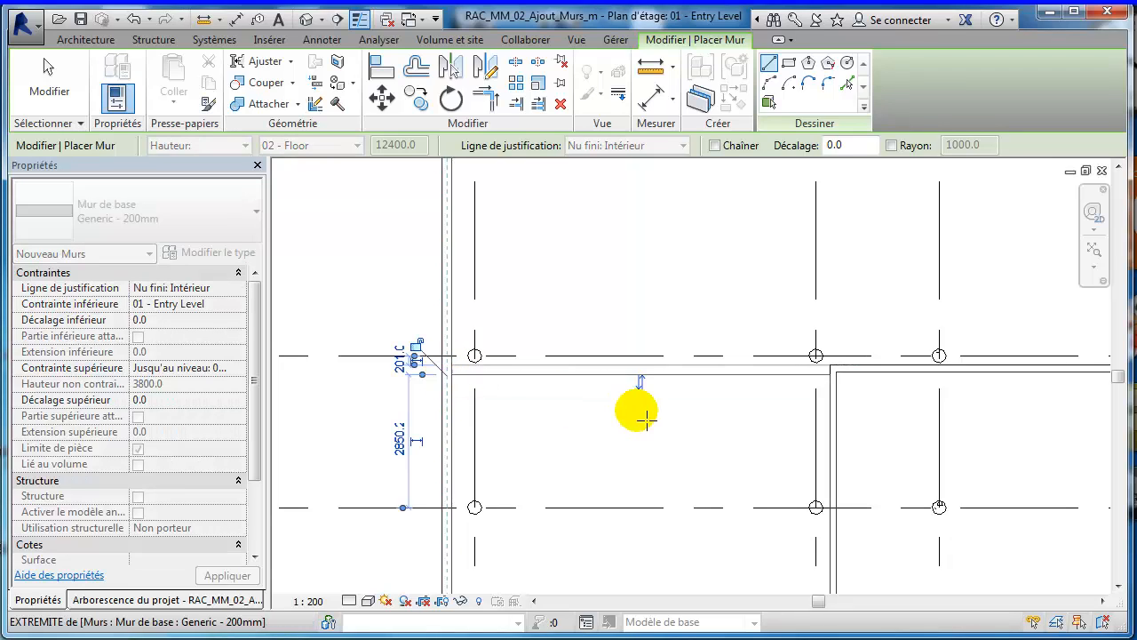
scroll(870, 404, "up", 5)
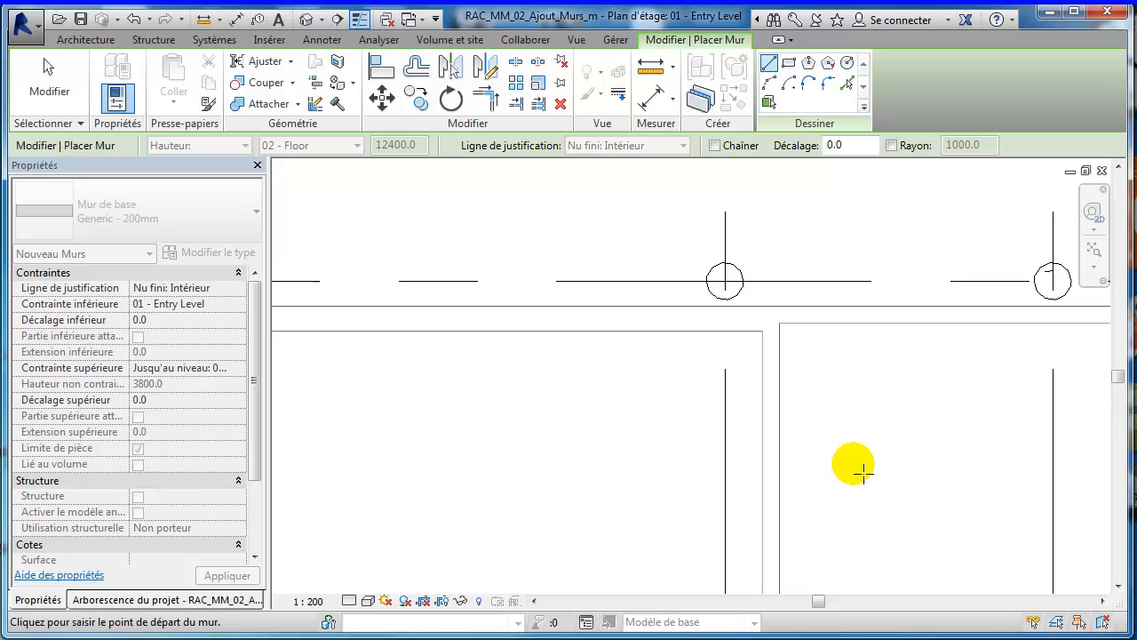
left_click(49, 85)
Step: Set up another Generic - 200mm wall near grid E with location line Nu fini: Extérieur and an offset of 610 mm
scroll(719, 429, "down", 3)
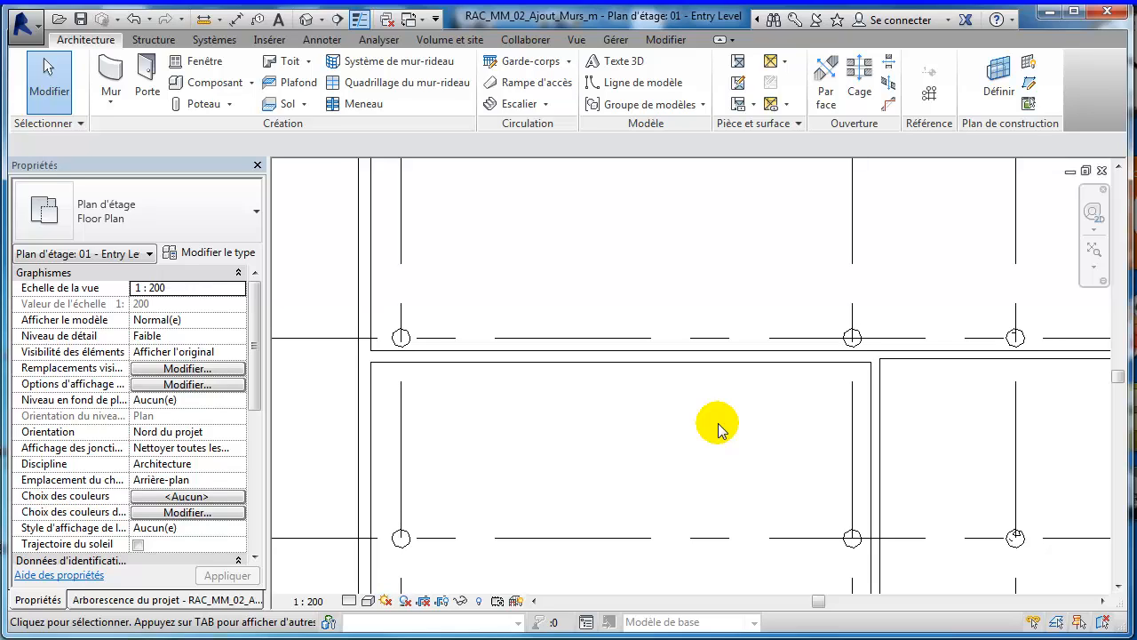
scroll(620, 373, "down", 5)
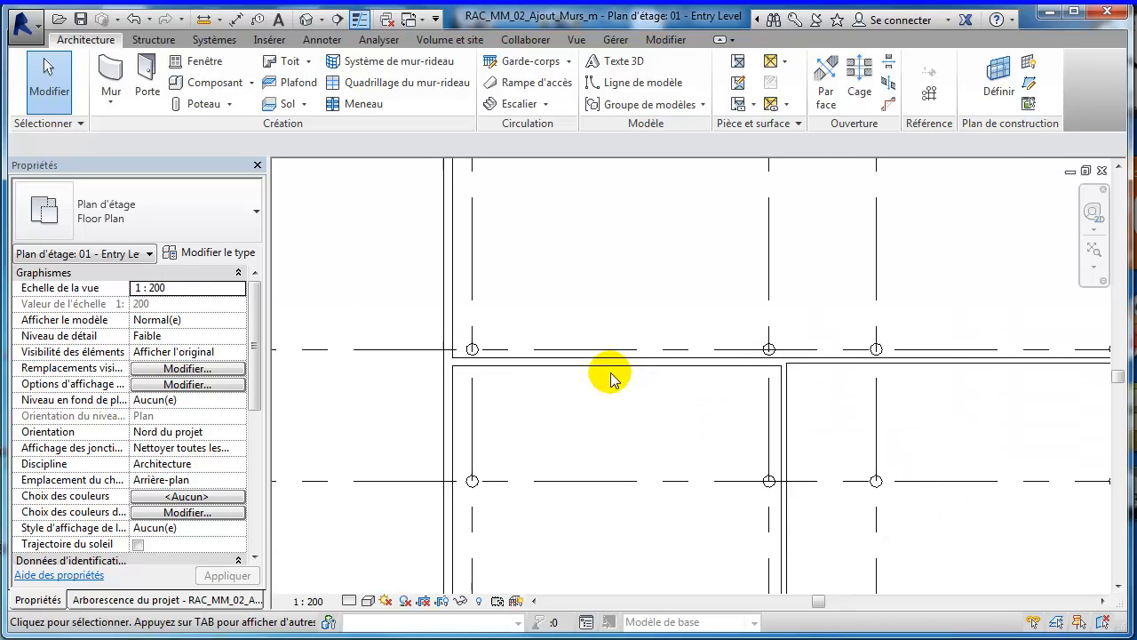
middle_click_drag(630, 383, 657, 308)
scroll(658, 334, "down", 1)
middle_click_drag(660, 407, 606, 251)
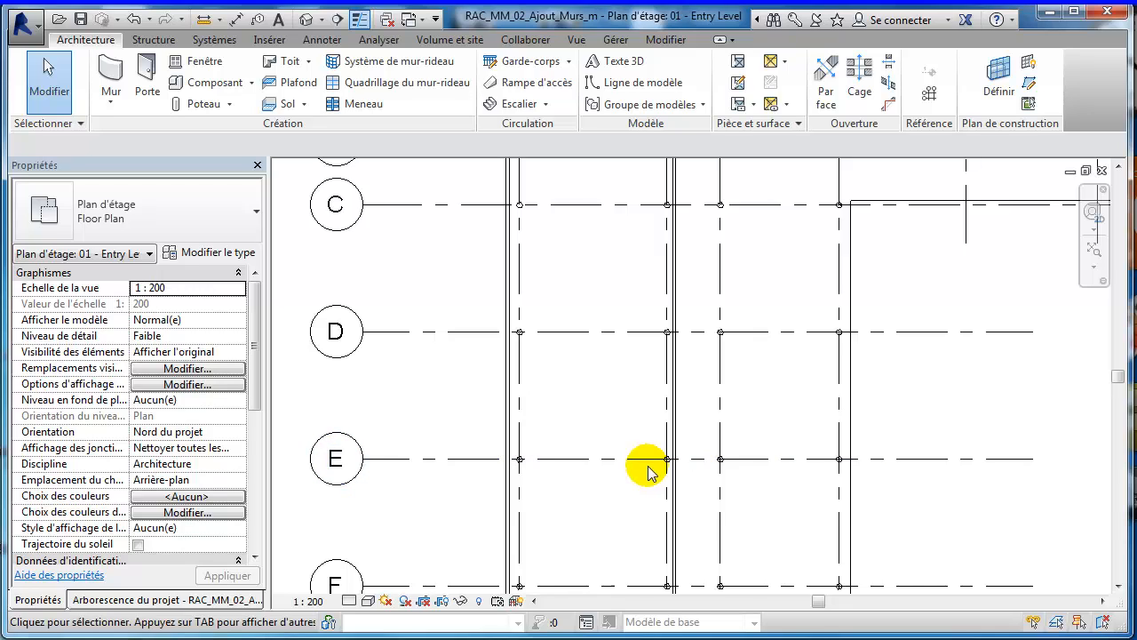
scroll(648, 471, "up", 2)
left_click(108, 71)
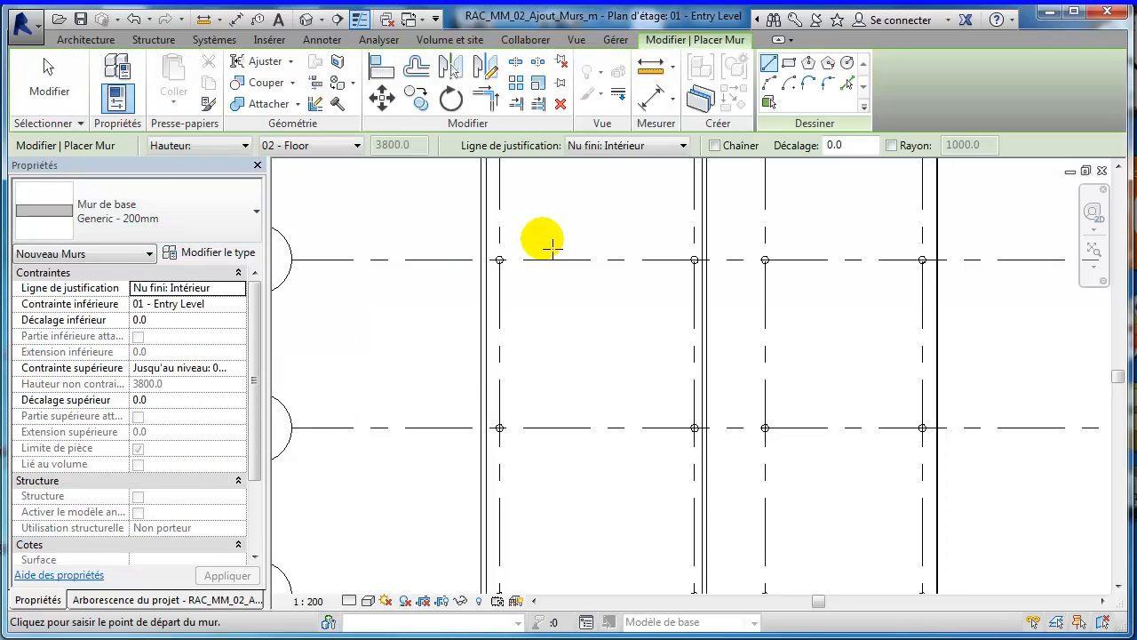
left_click(665, 148)
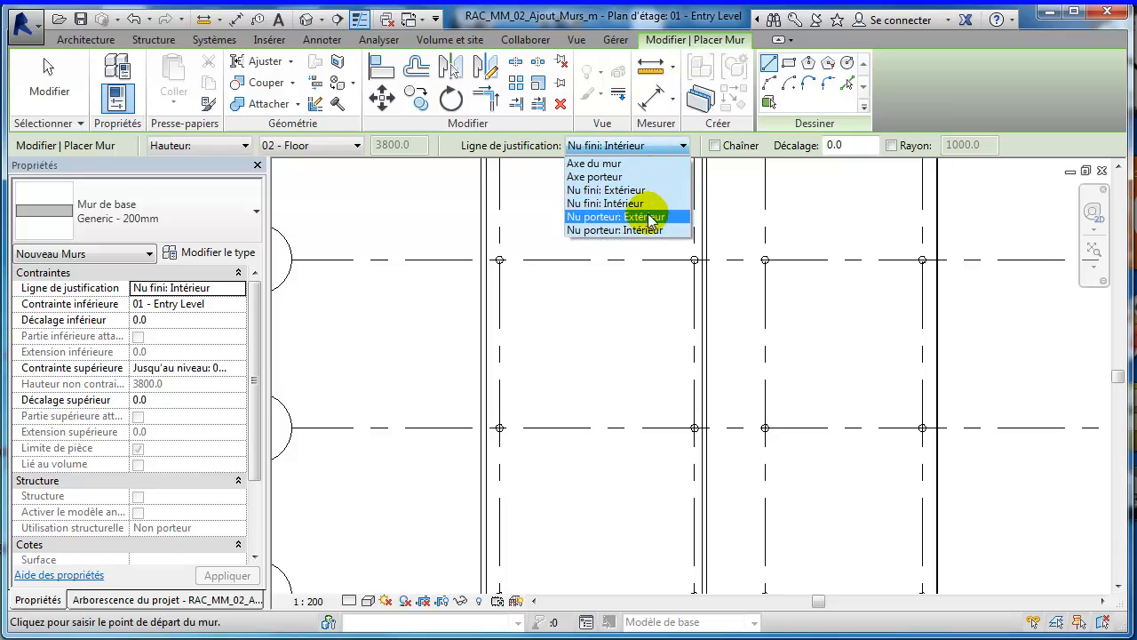
left_click(645, 190)
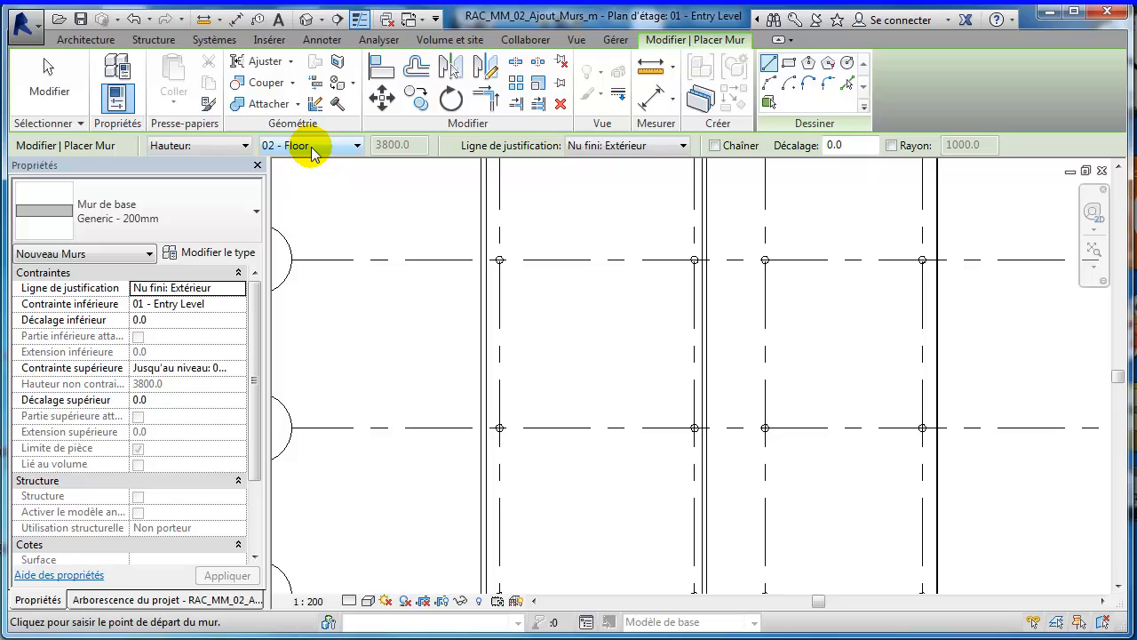
left_click(840, 145)
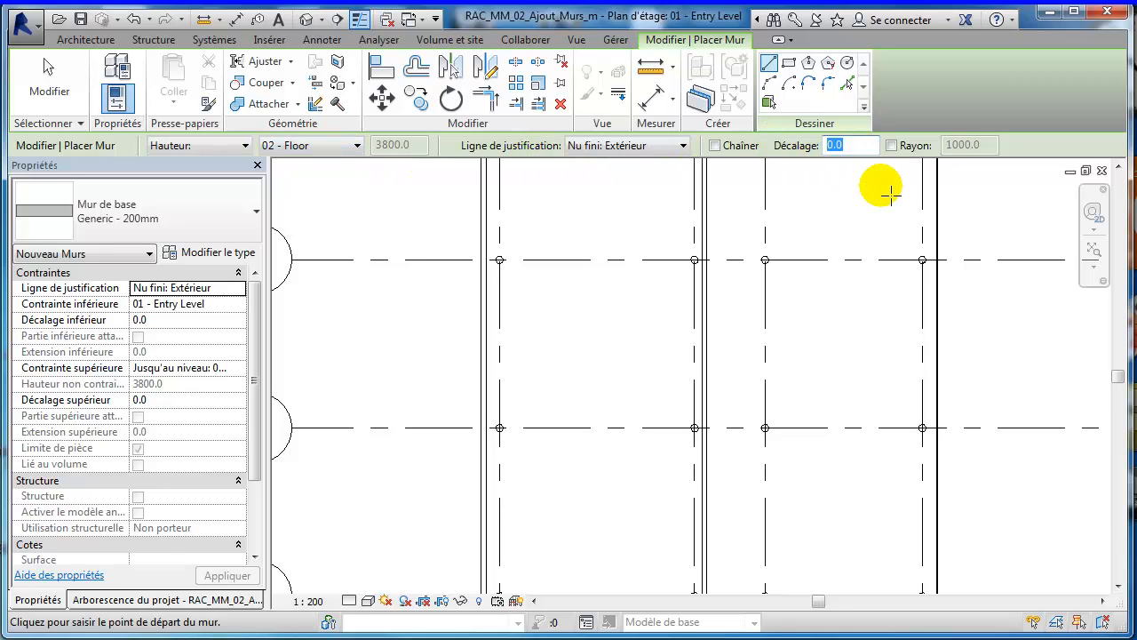
type("61")
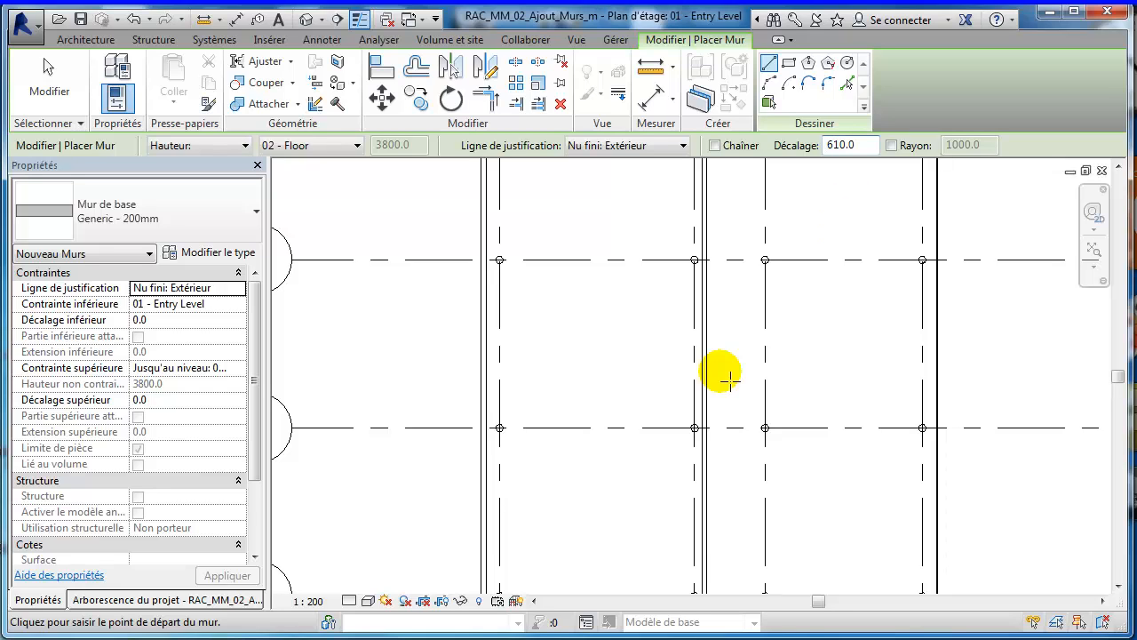
Step: Draw the offset wall along grid E from the west exterior wall to the vertical partition, 8350 mm long, flipped below the grid line
middle_click_drag(562, 405, 716, 371)
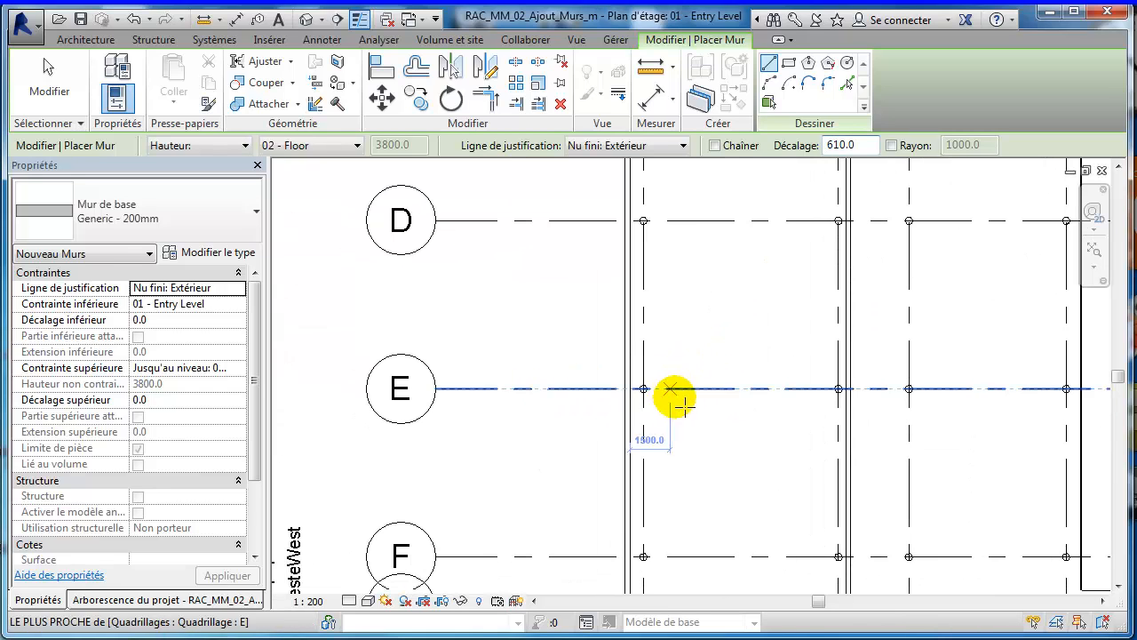
scroll(716, 421, "up", 2)
middle_click_drag(594, 421, 579, 405)
scroll(579, 405, "up", 1)
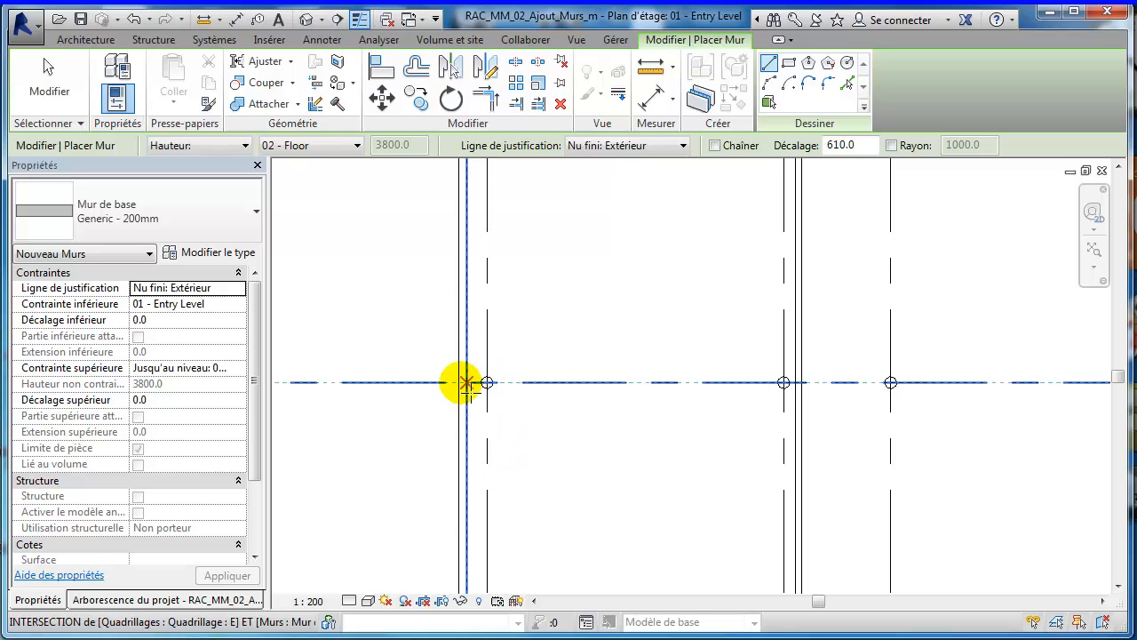
left_click(462, 382)
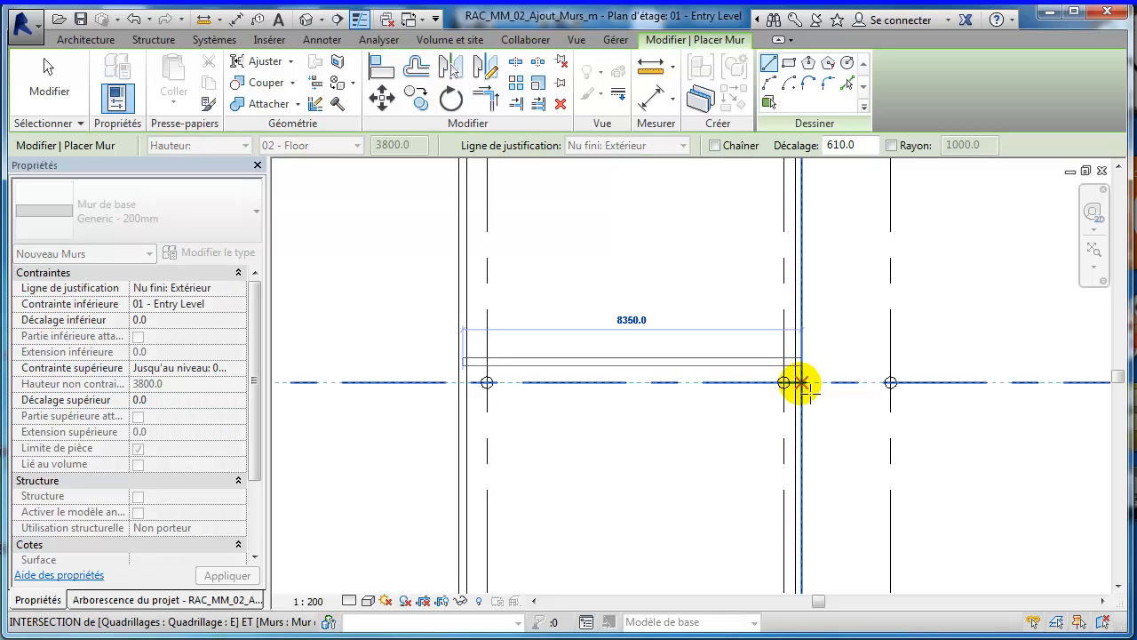
key("space")
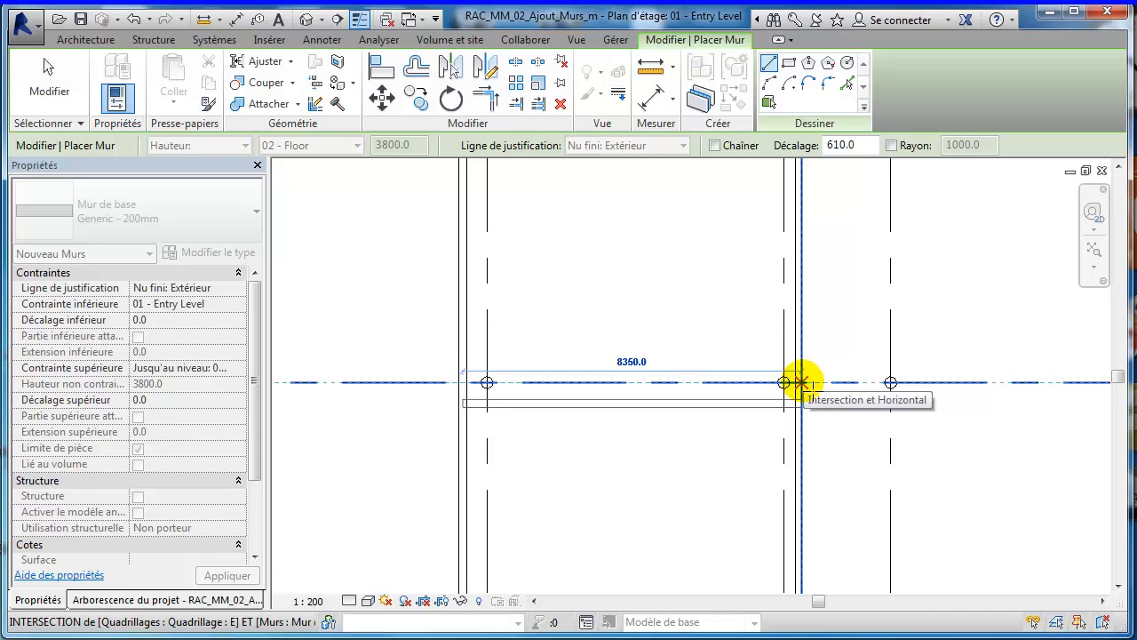
left_click(801, 382)
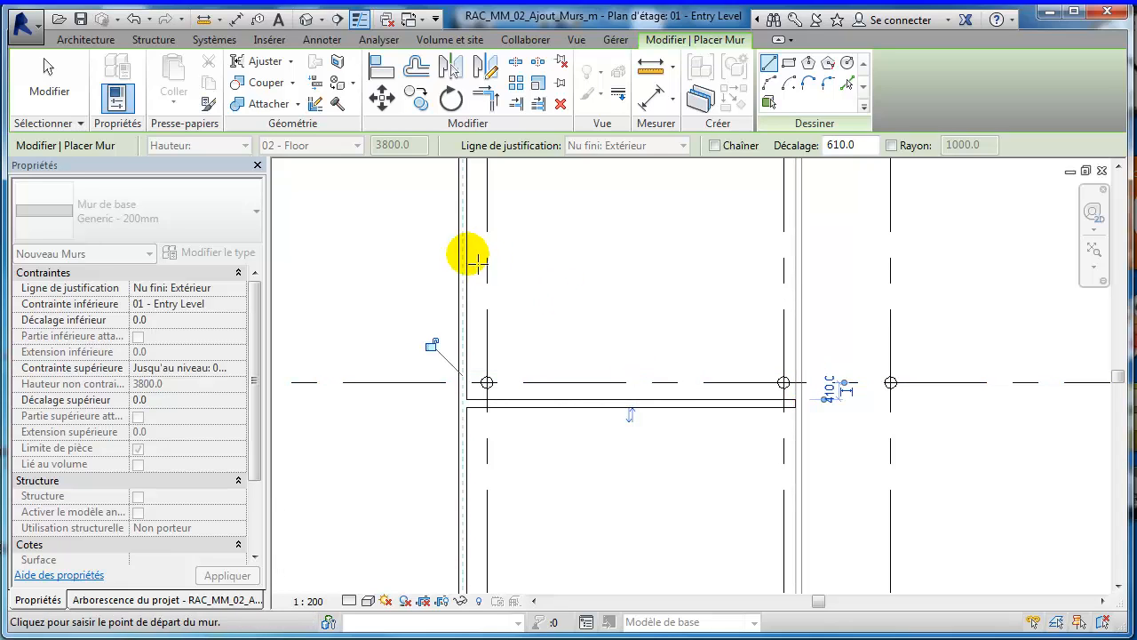
left_click(49, 82)
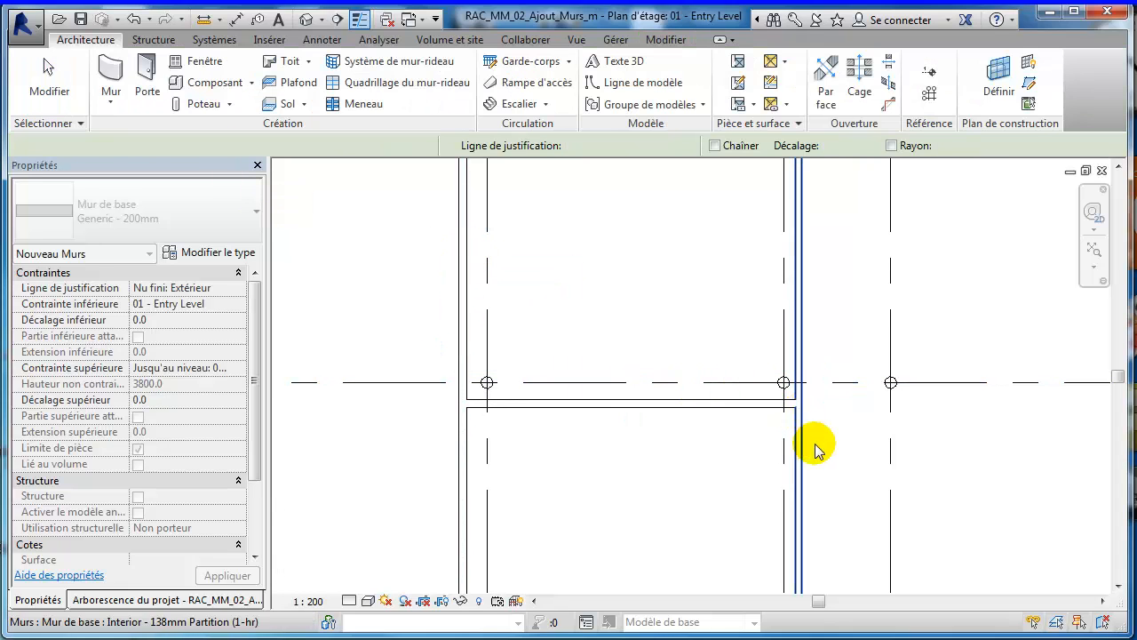
scroll(806, 424, "up", 4)
middle_click_drag(743, 442, 882, 463)
scroll(719, 436, "down", 2)
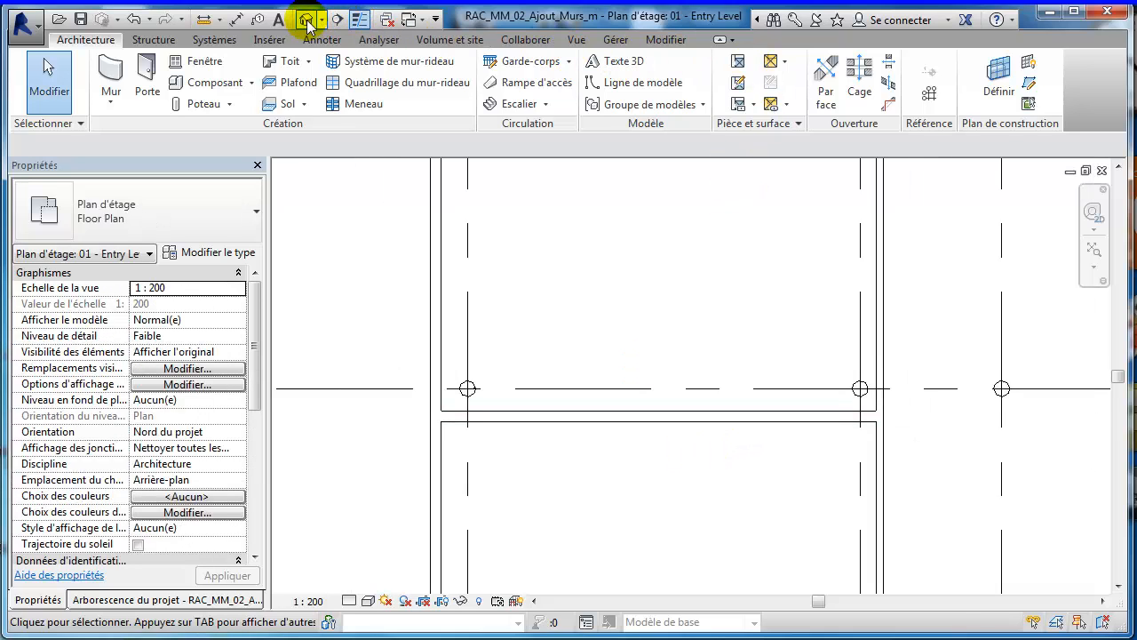
left_click(235, 19)
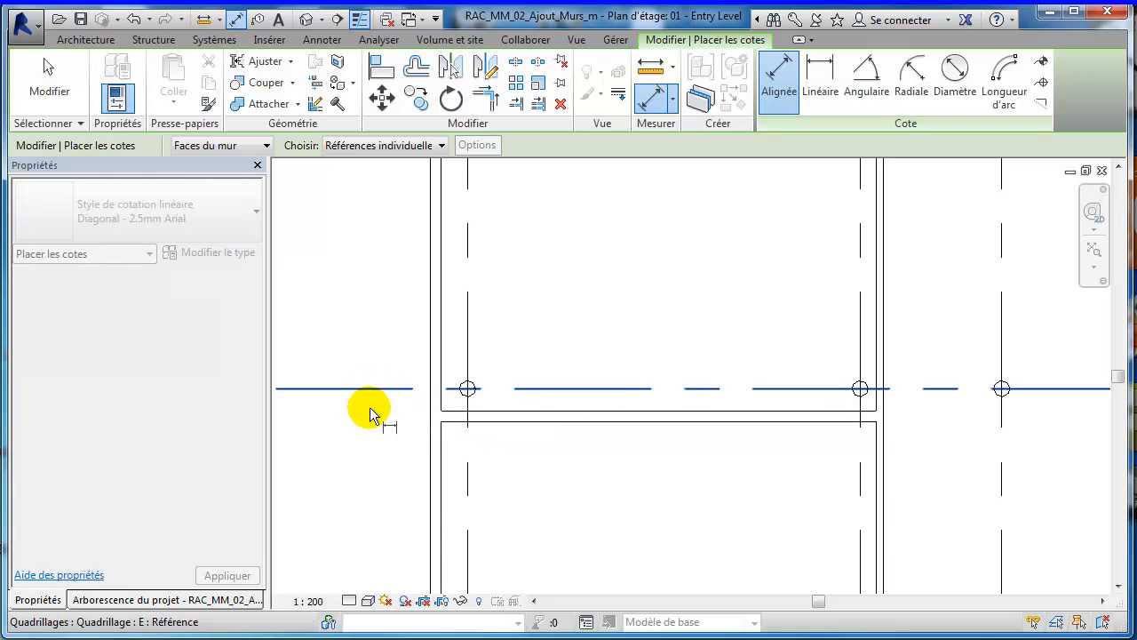
key("Escape")
key("Escape")
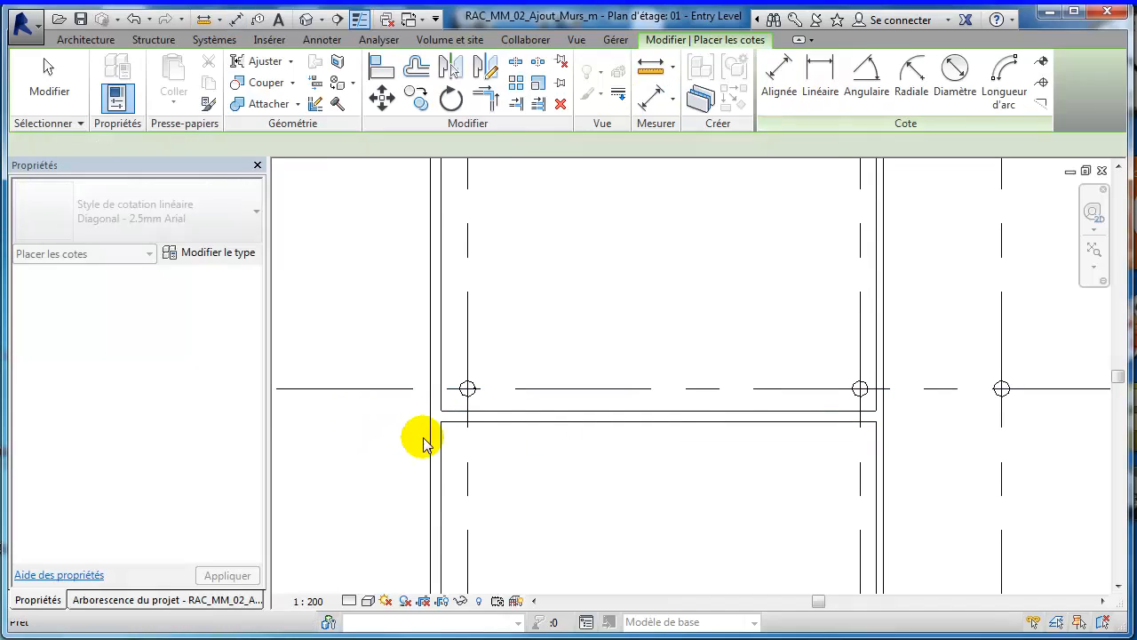
Step: Place an aligned dimension between grid E and the lower face of the offset Generic - 200mm wall
scroll(568, 449, "down", 2)
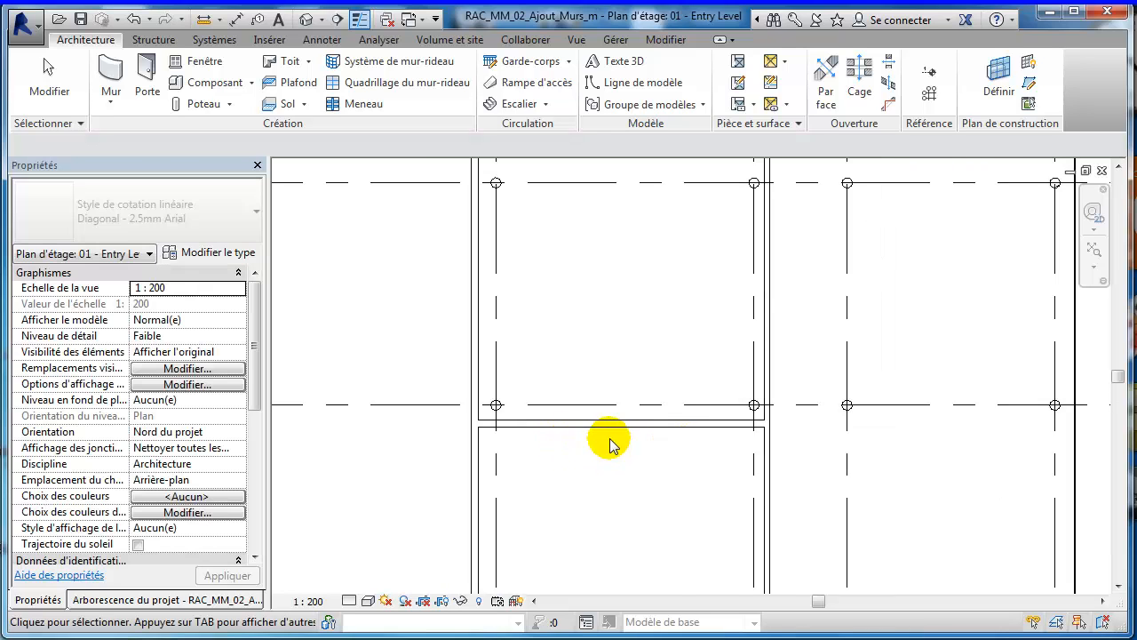
scroll(678, 452, "up", 2)
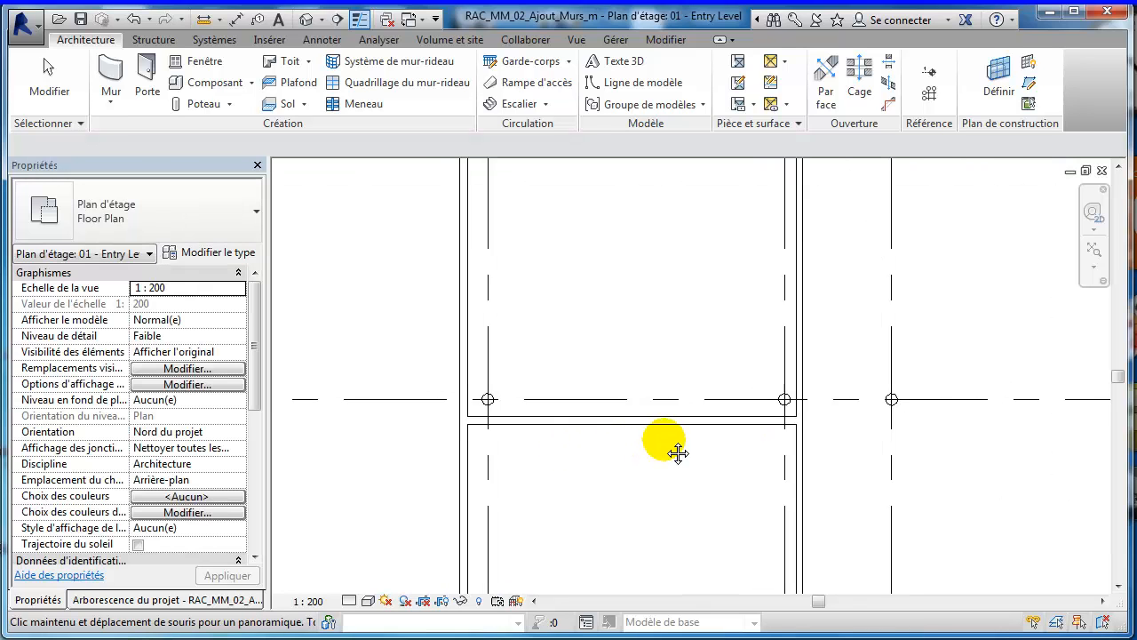
left_click(236, 19)
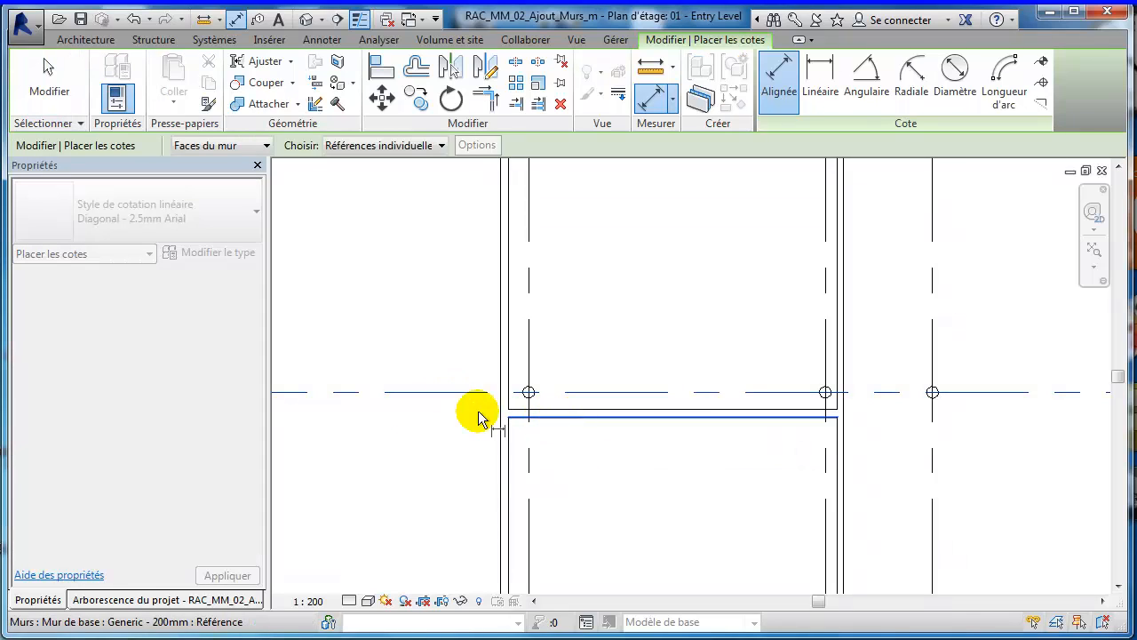
left_click(415, 420)
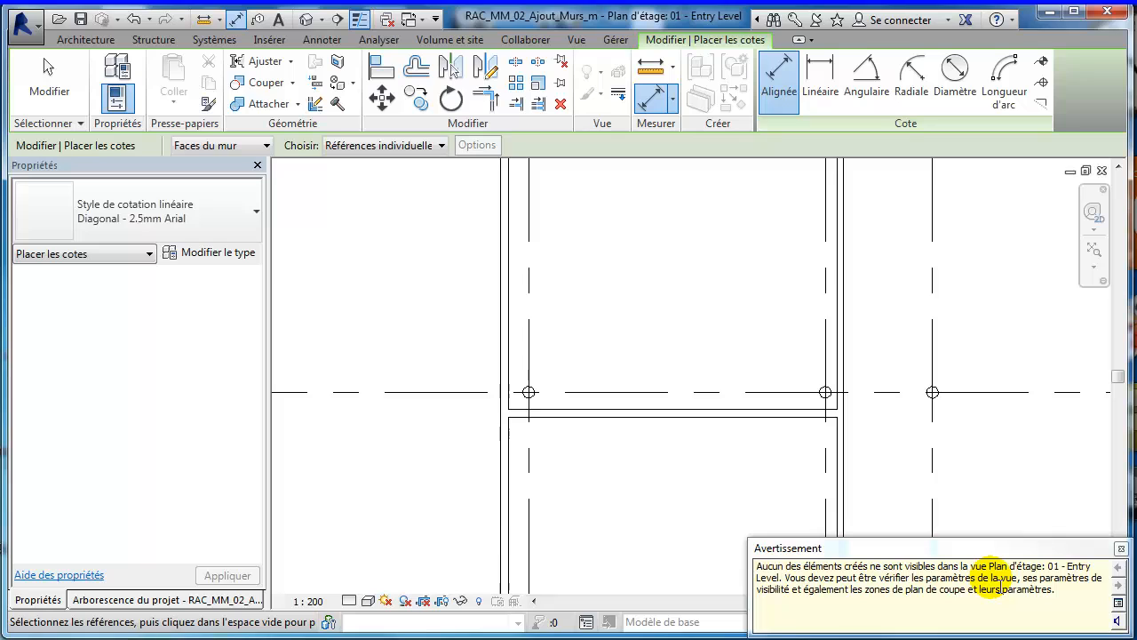
left_click(1121, 549)
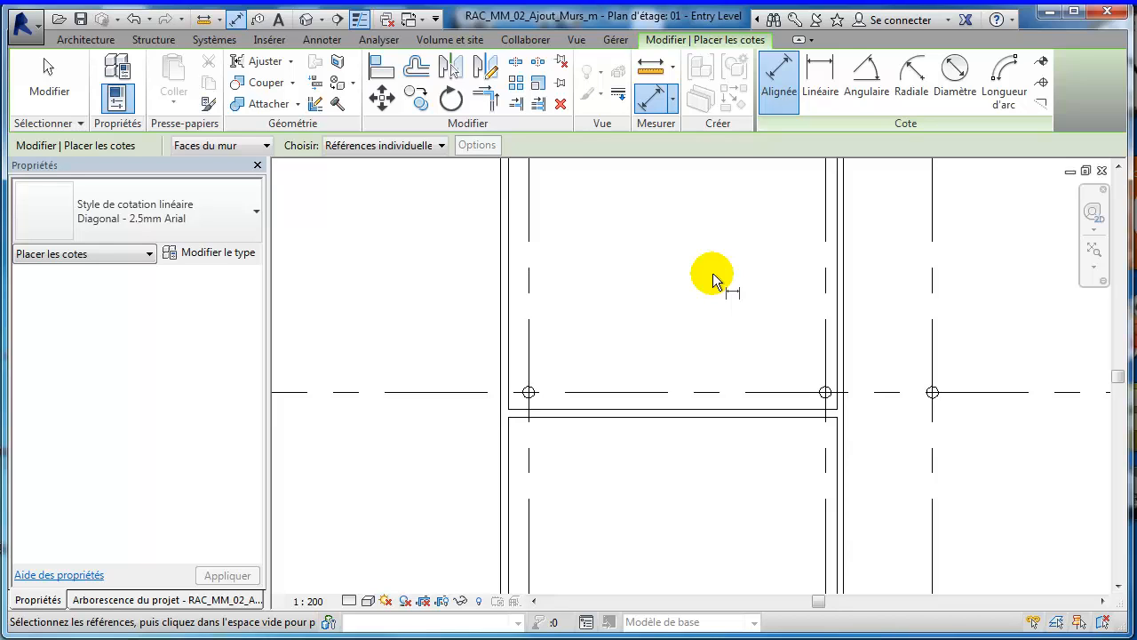
key("Escape")
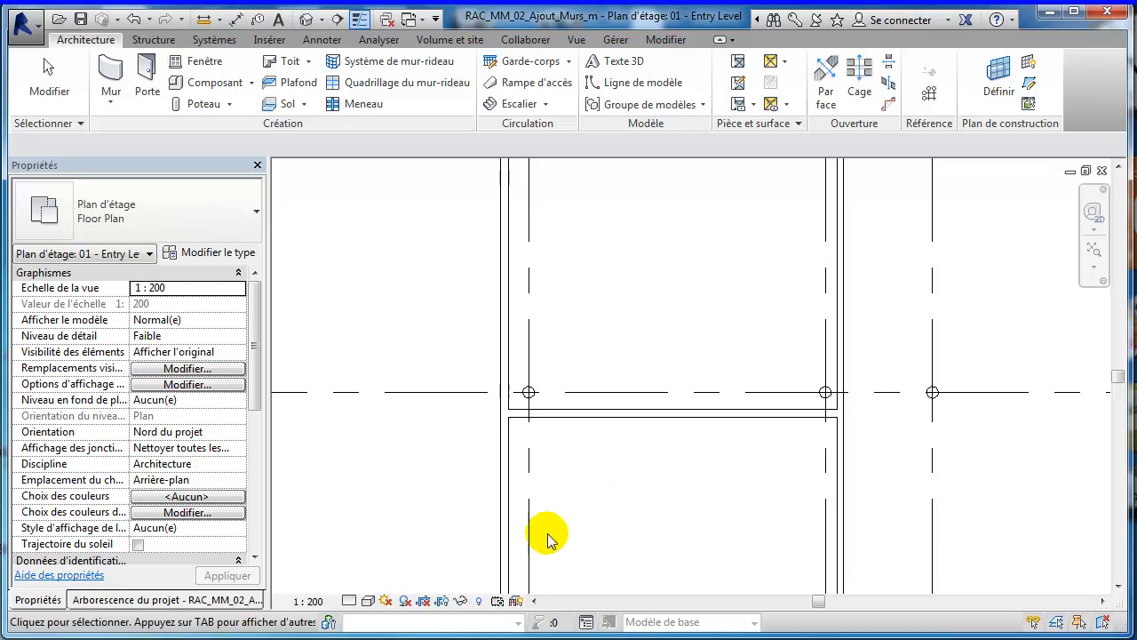
Step: Reveal the hidden elements, unhide the category of the 610 dimension in the plan, and leave the reveal mode
left_click(479, 603)
left_click(420, 427)
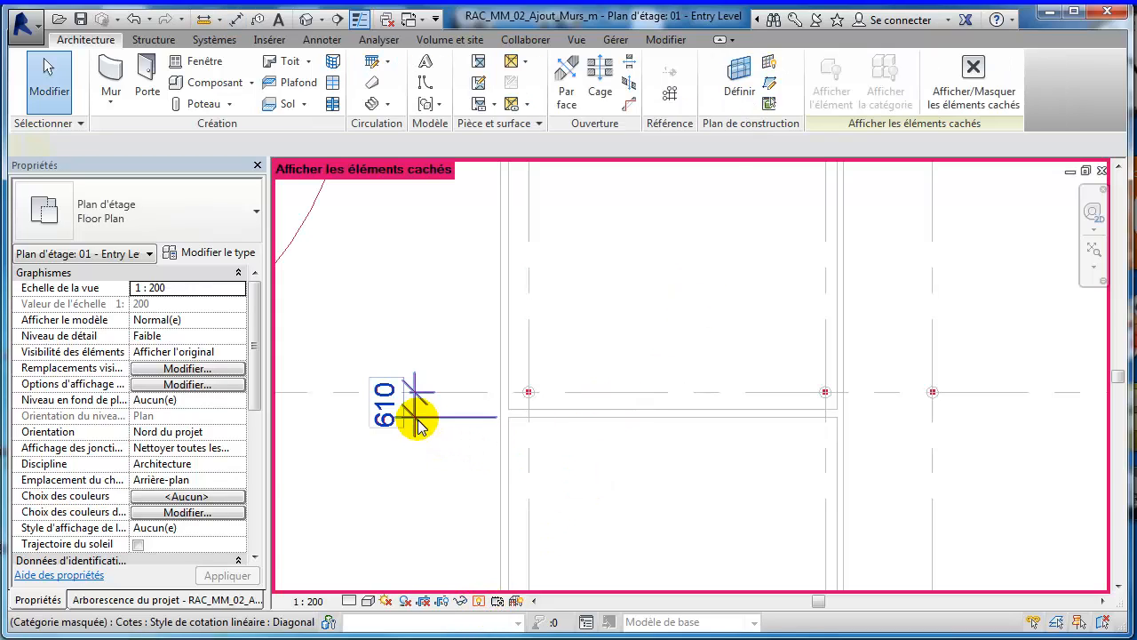
left_click(490, 423)
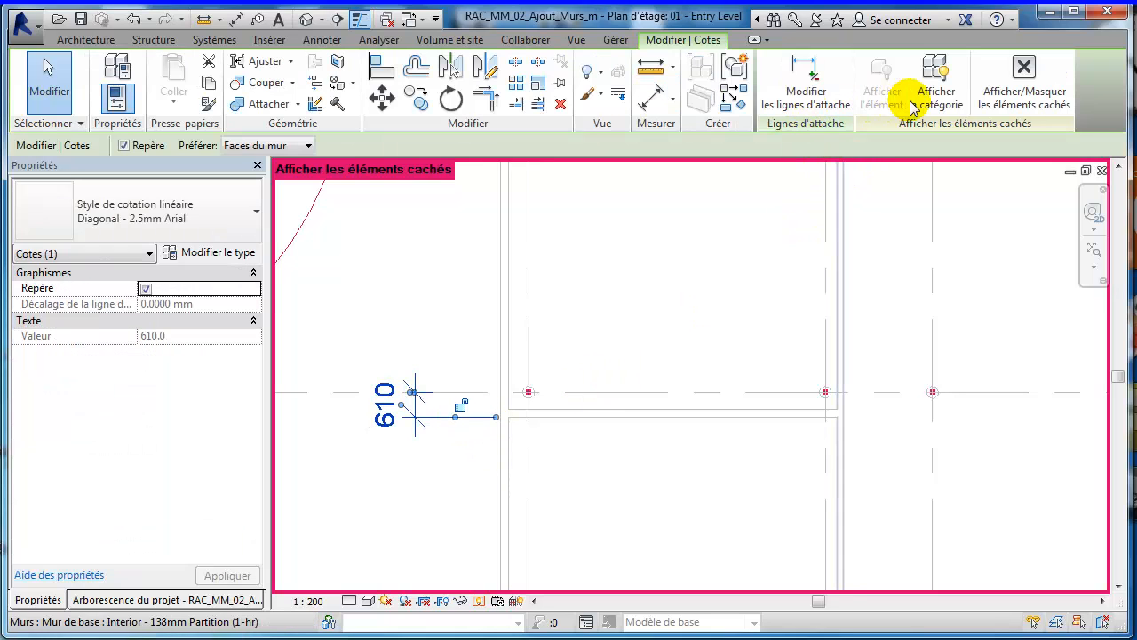
left_click(1022, 89)
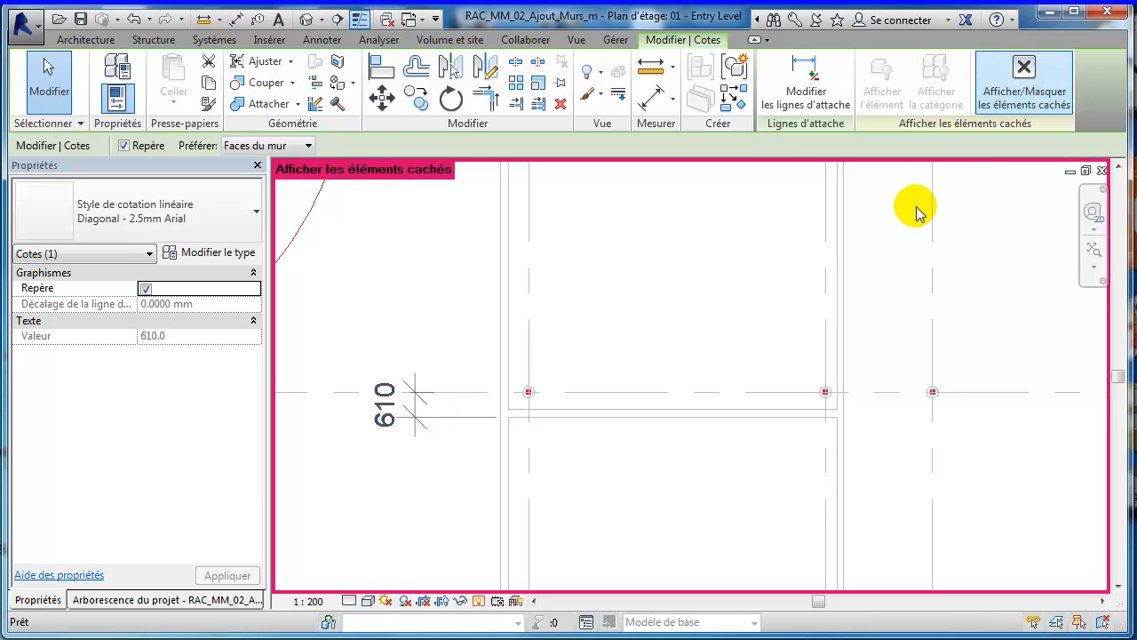
left_click(613, 483)
scroll(515, 435, "down", 2)
key("Escape")
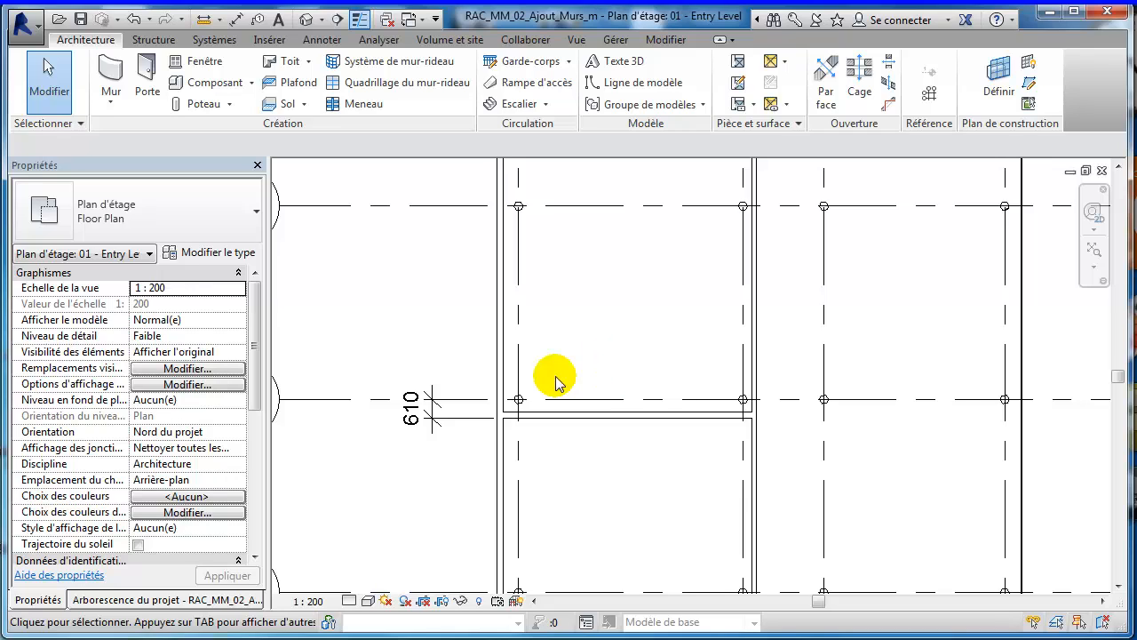
Step: Open the West building elevation
left_click(115, 601)
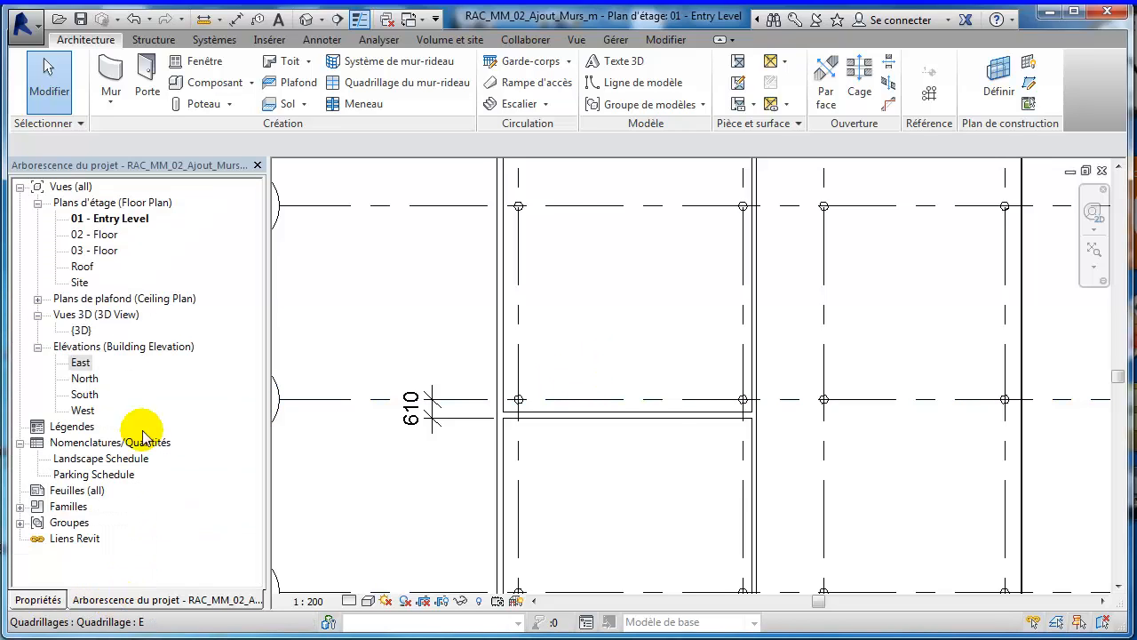
left_click(86, 410)
double_click(86, 410)
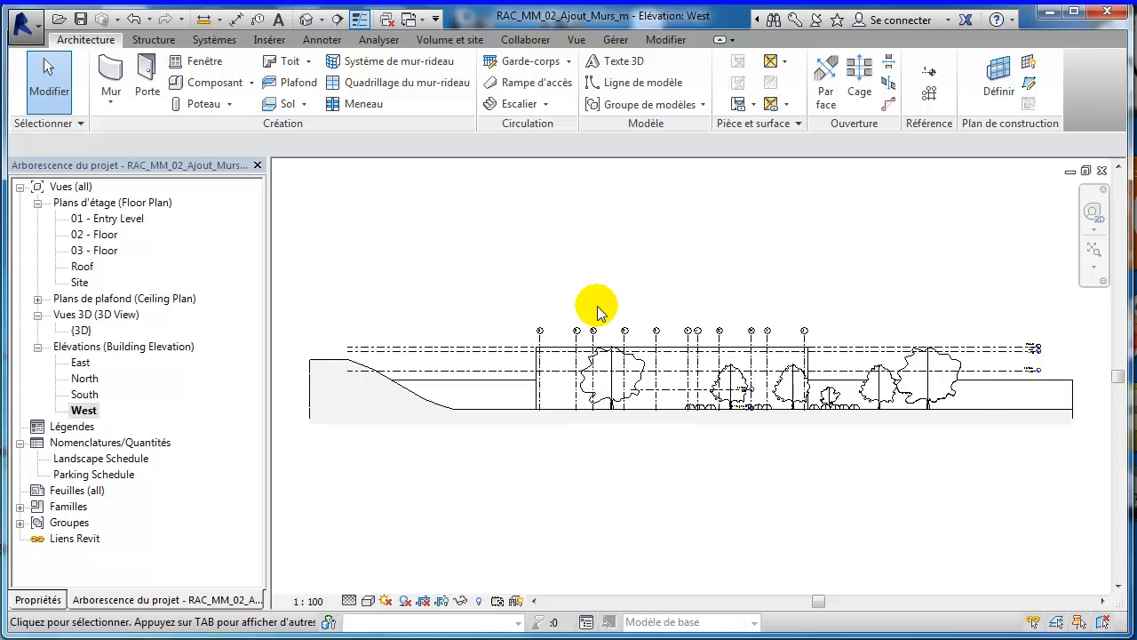
Step: Hide the plants category in the West elevation and set its visual style to Couleurs uniformes
scroll(597, 311, "up", 1)
scroll(598, 315, "up", 2)
middle_click_drag(619, 353, 602, 220)
left_click(631, 388)
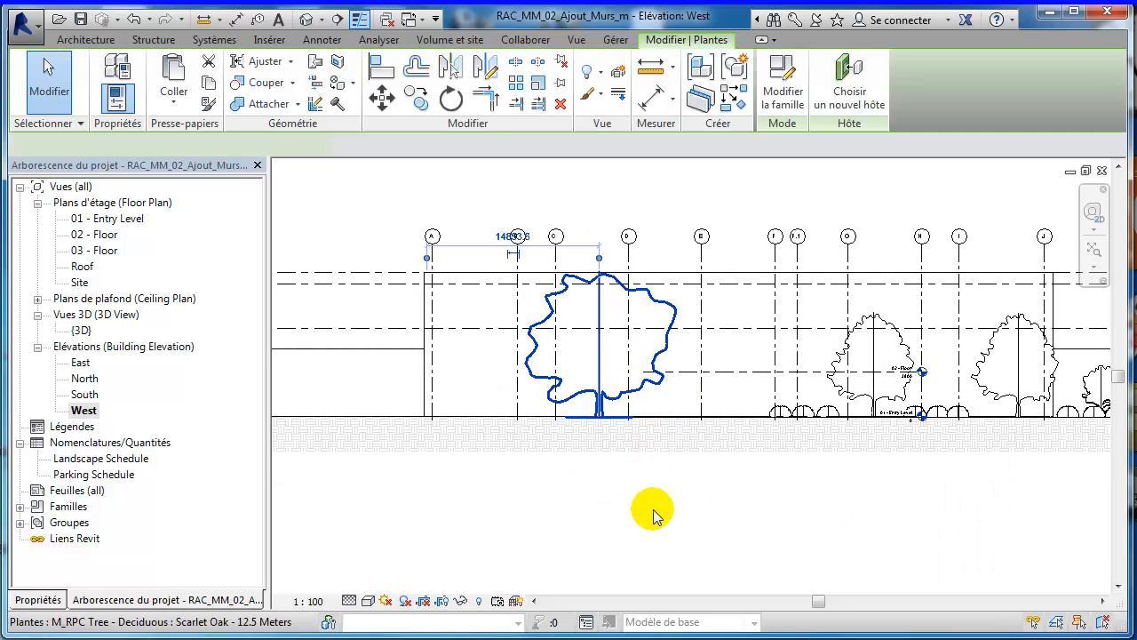
right_click(653, 514)
mouse_move(838, 207)
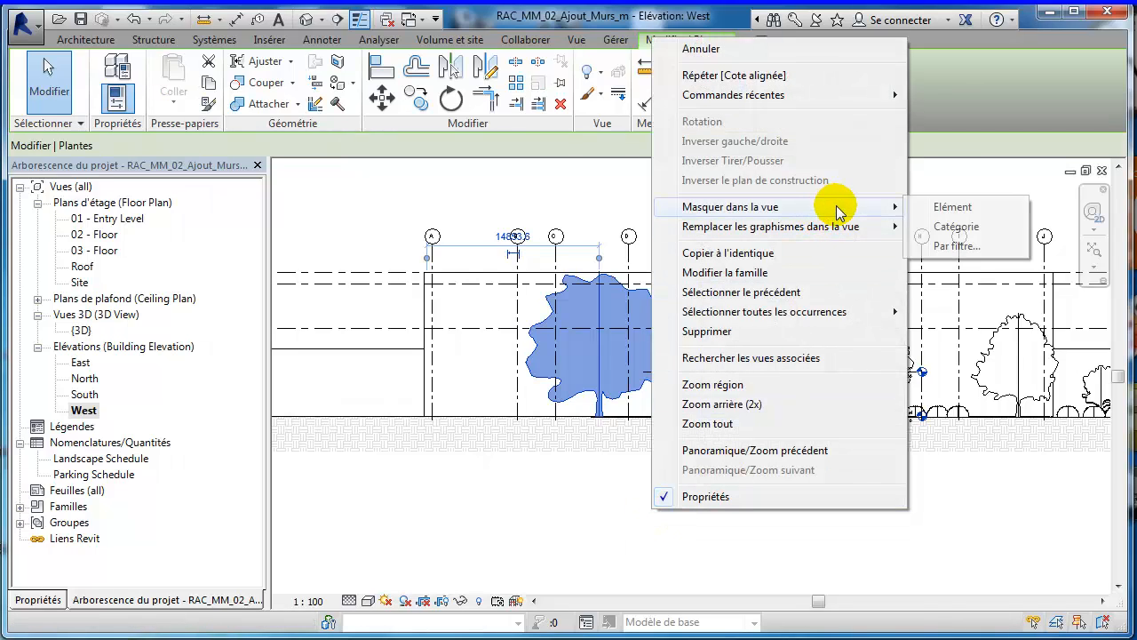
left_click(959, 226)
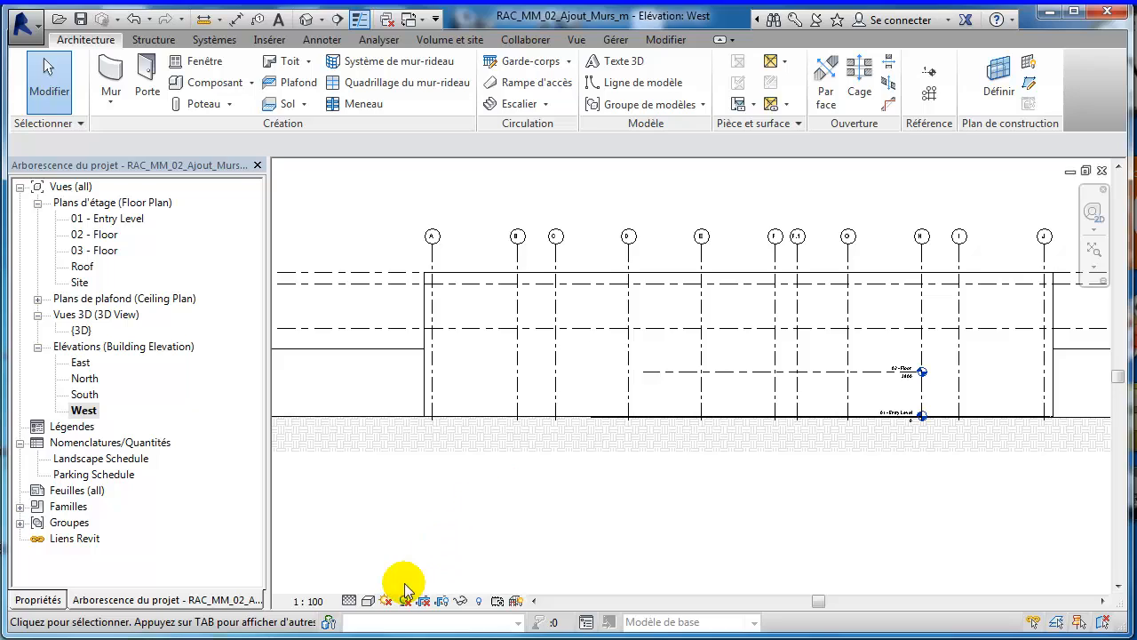
left_click(367, 601)
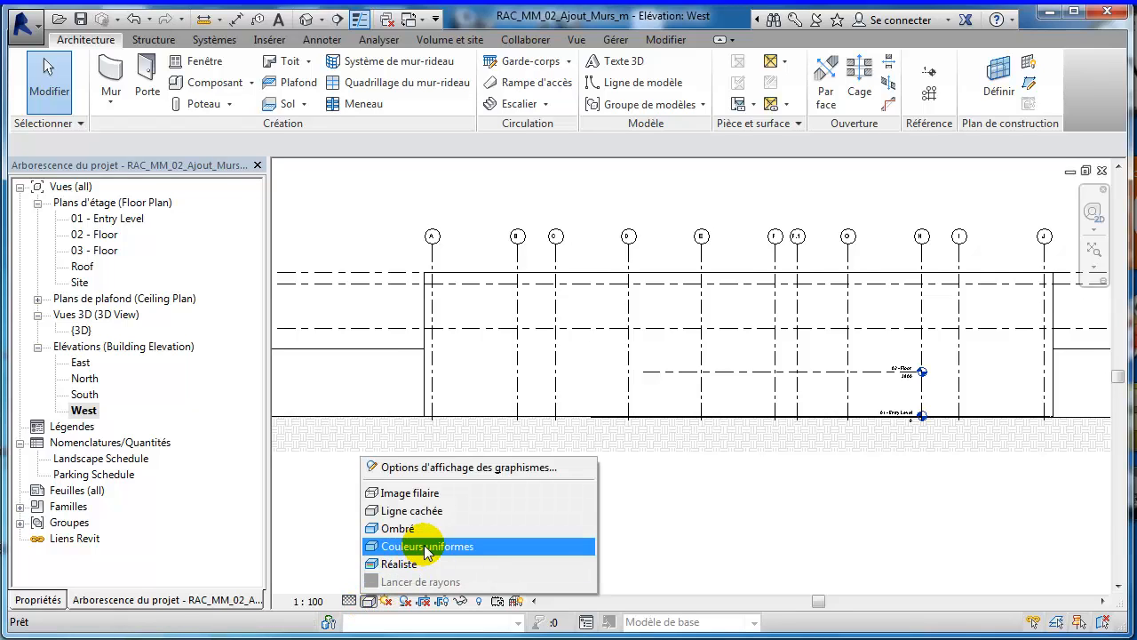
left_click(426, 544)
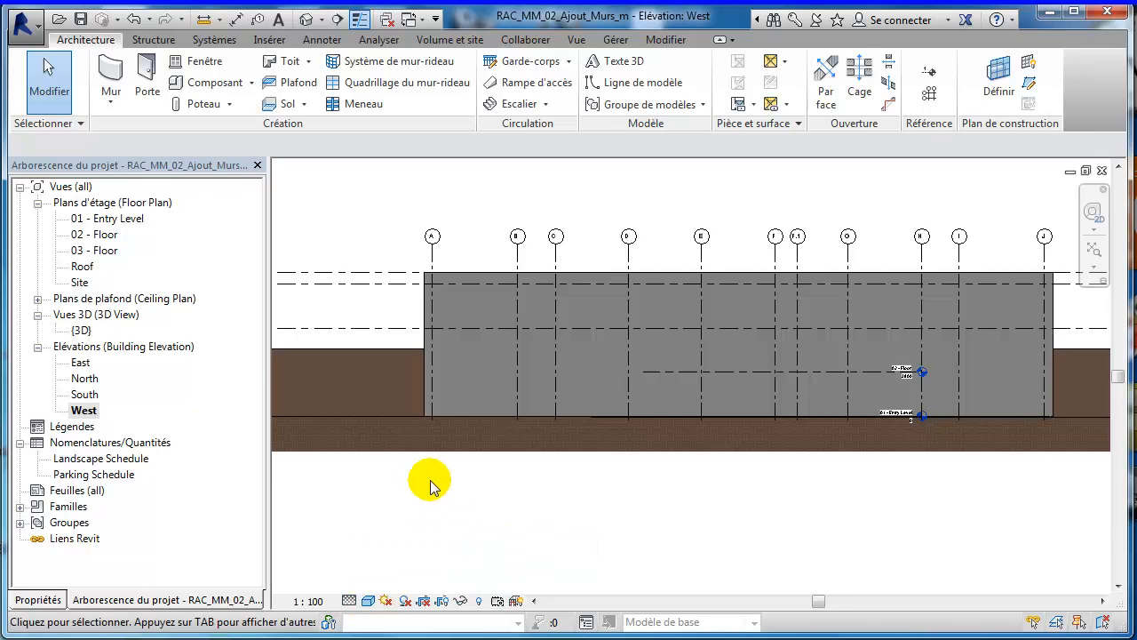
Step: Examine the west exterior wall against the grids and the 01 - Entry Level and 02 - Floor level lines
middle_click_drag(504, 513, 561, 515)
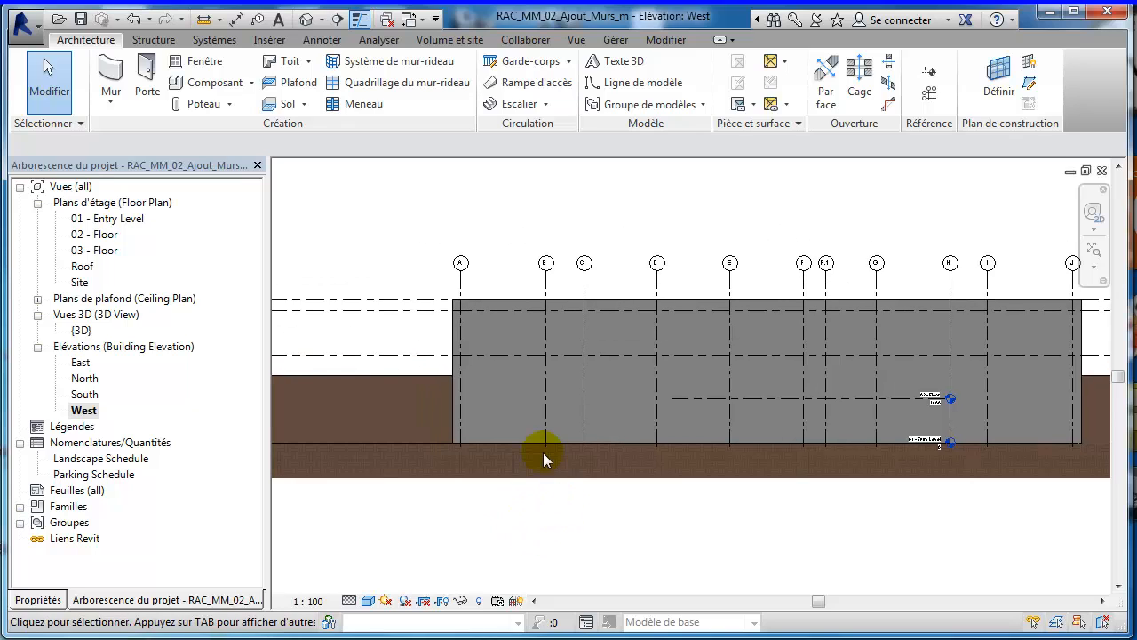
scroll(542, 448, "up", 2)
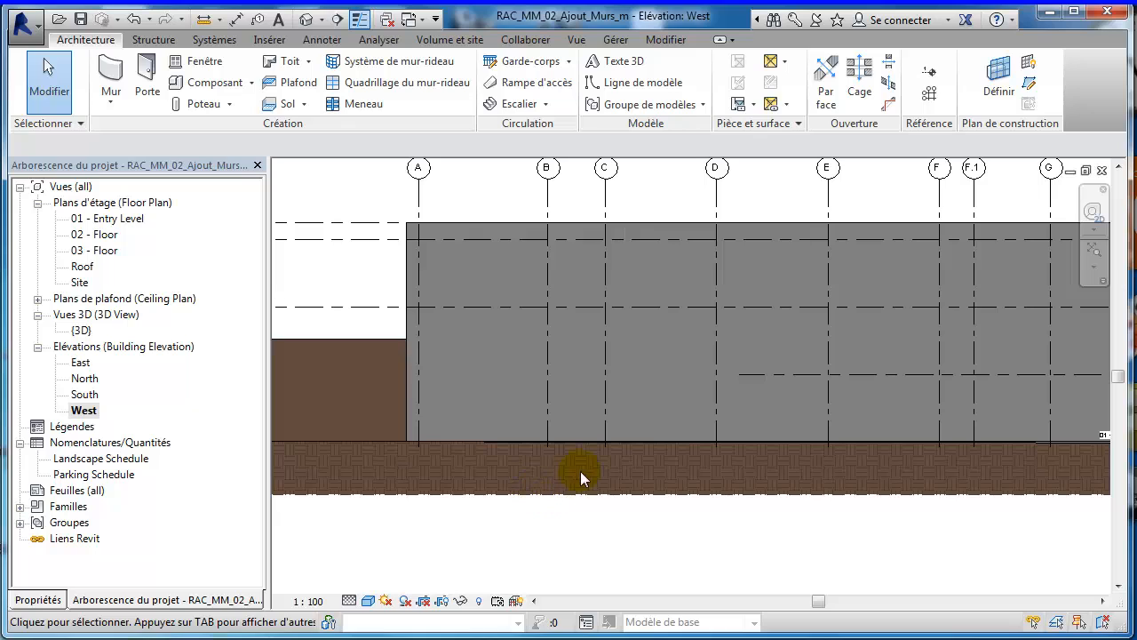
middle_click_drag(627, 518, 576, 559)
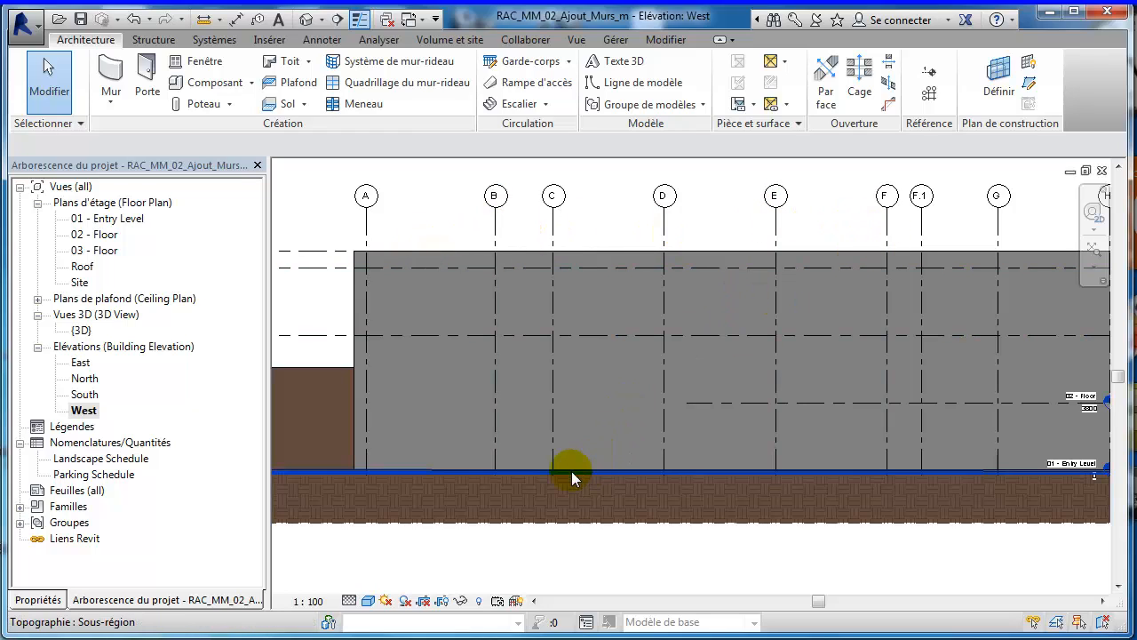
middle_click_drag(647, 419, 474, 373)
scroll(875, 355, "up", 2)
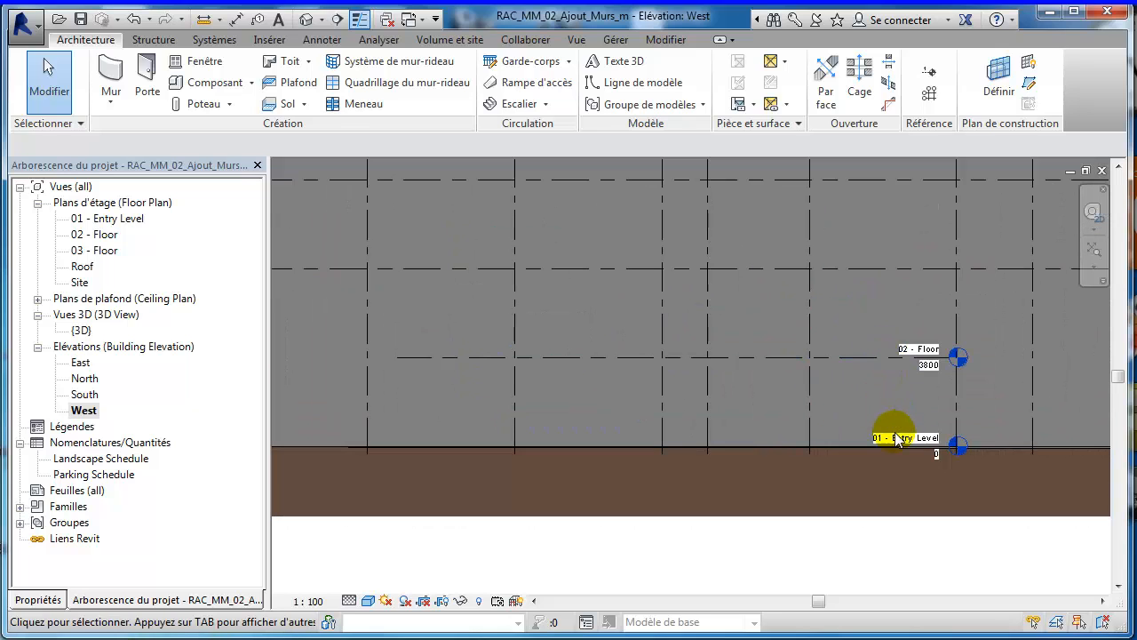
scroll(470, 394, "down", 4)
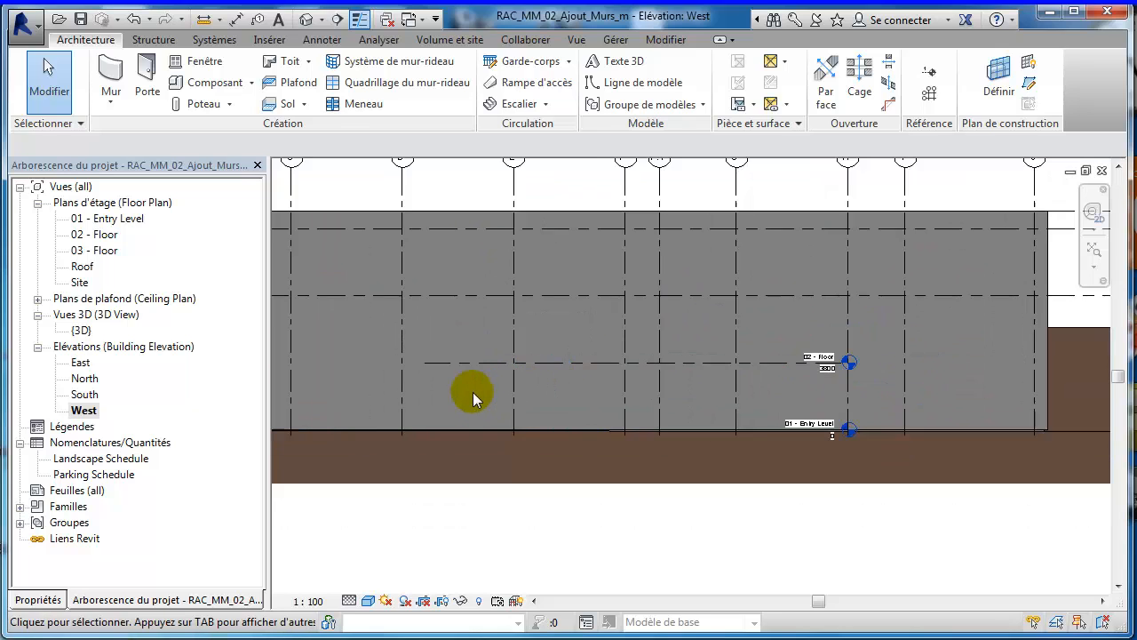
middle_click_drag(462, 394, 561, 420)
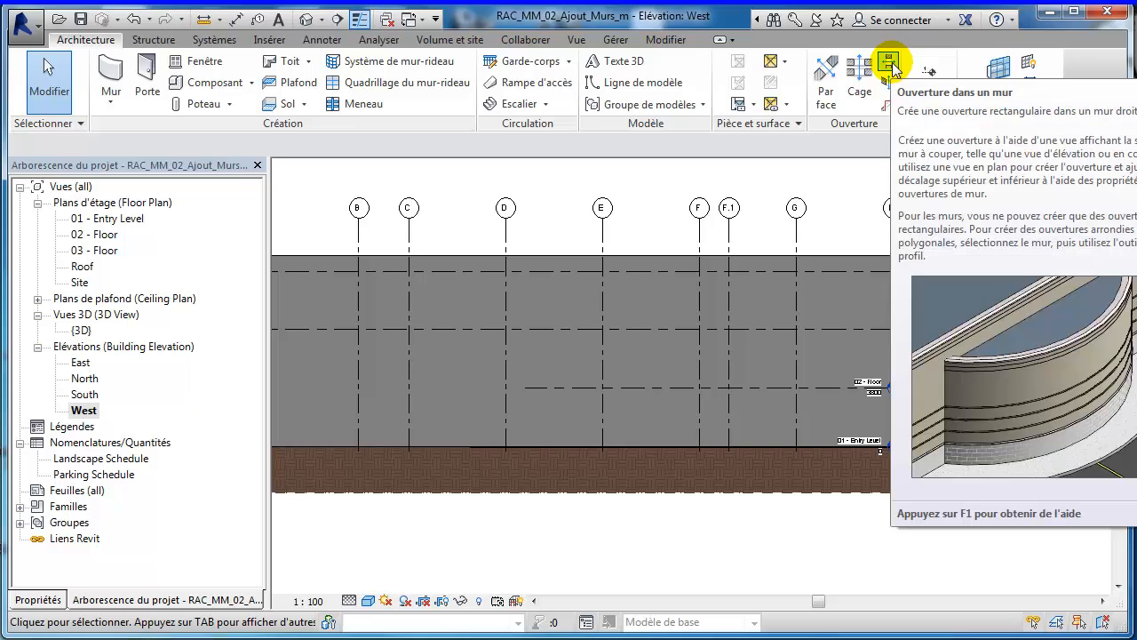
Step: Cut a rectangular wall opening about 20927 mm wide in the west Generic - 200mm wall, between grids B and F
left_click(888, 64)
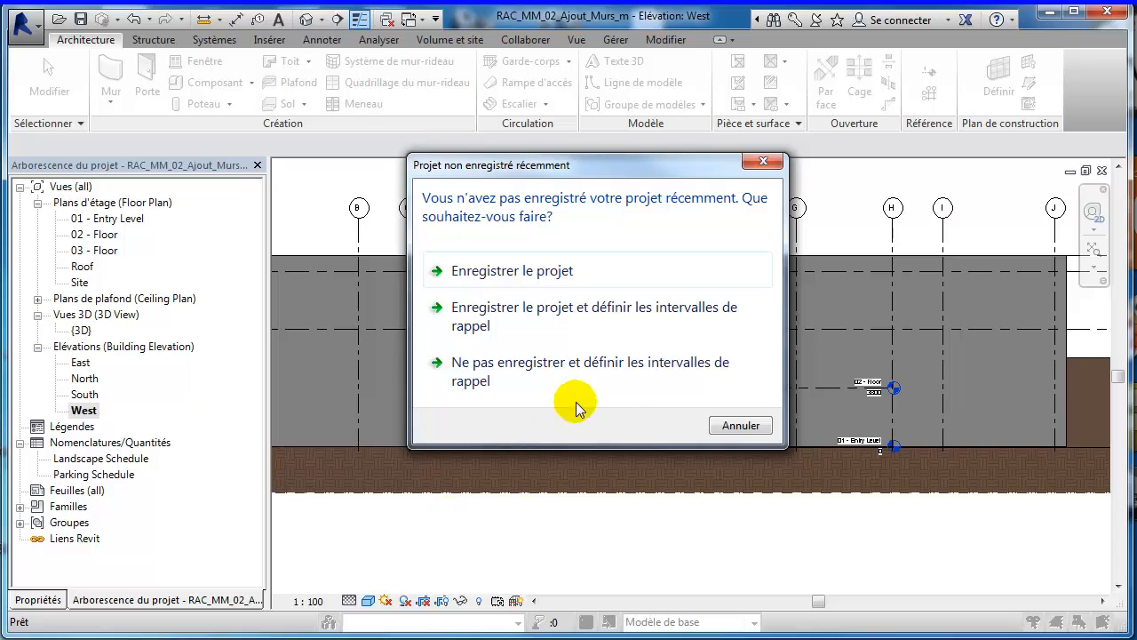
left_click(739, 426)
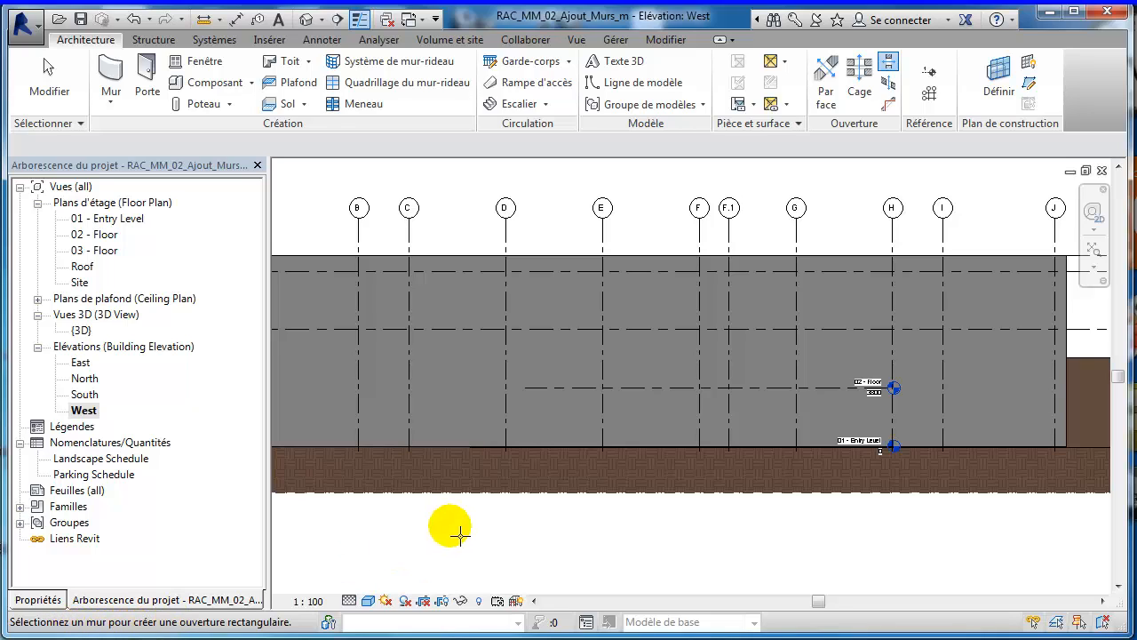
middle_click_drag(500, 539, 695, 544)
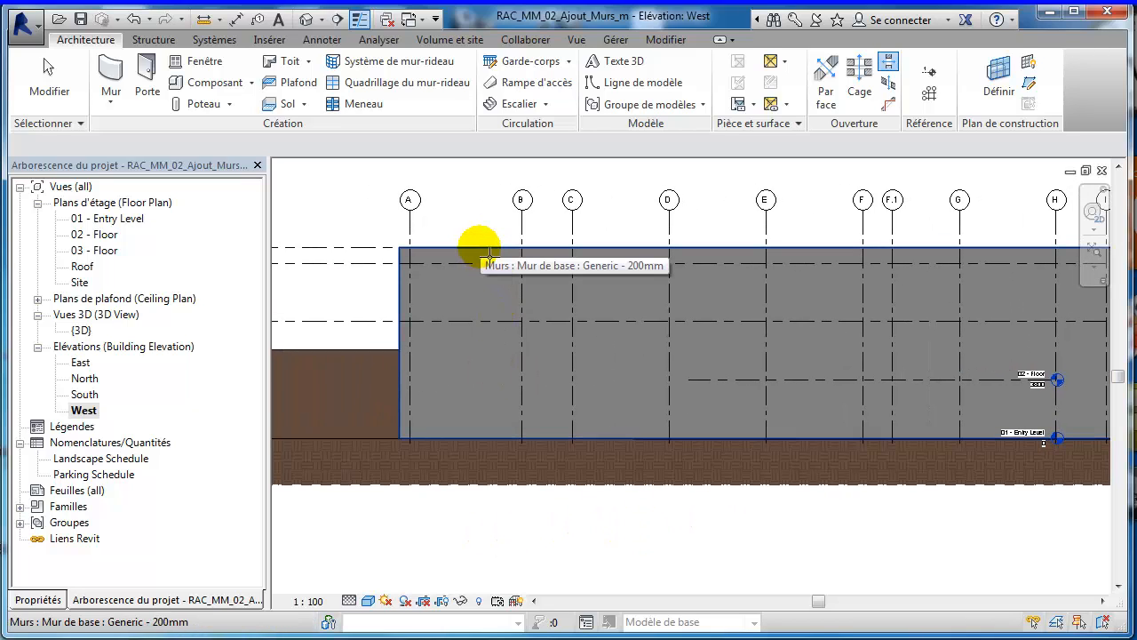
left_click(488, 256)
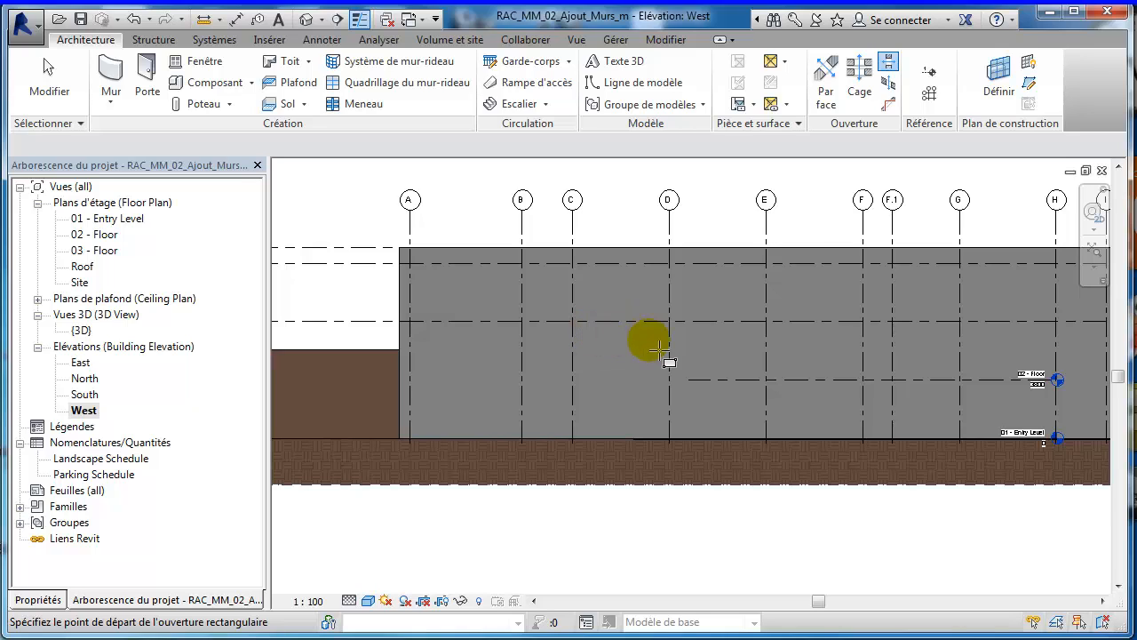
left_click(542, 380)
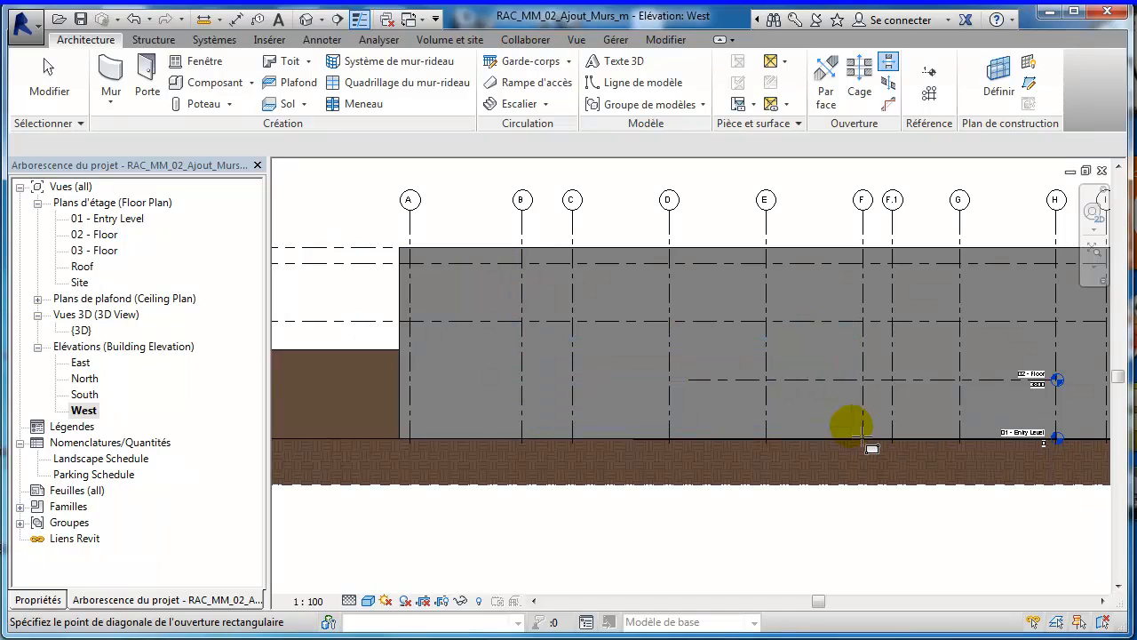
left_click(854, 430)
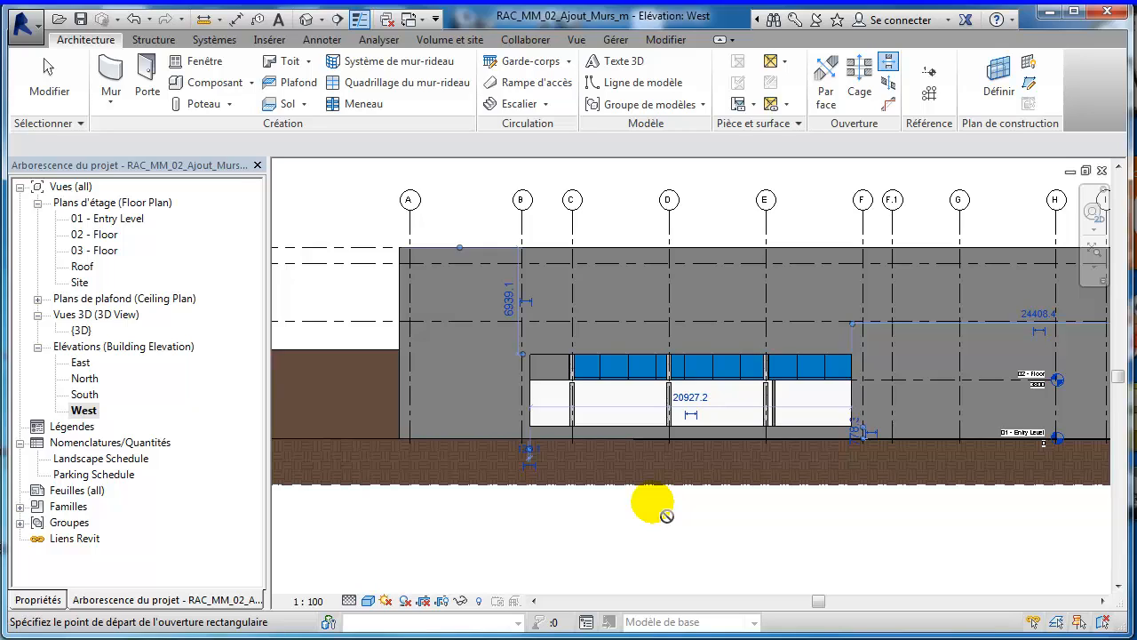
left_click(49, 97)
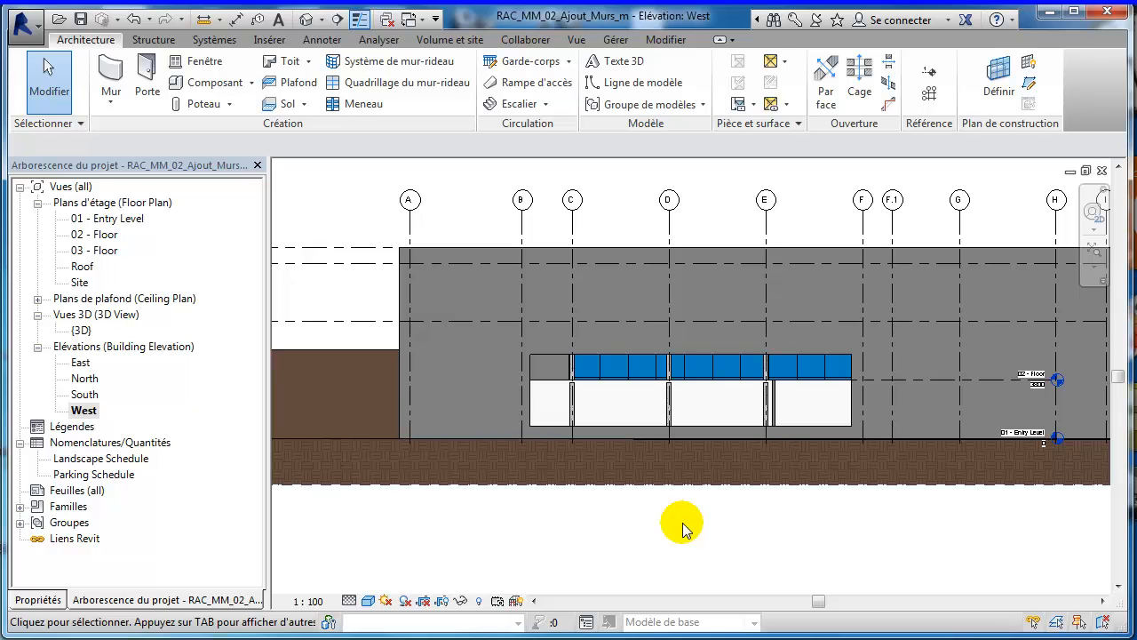
Step: Extend the opening's edge nearest grid B past that grid, making the opening about 22550 mm wide
left_click(531, 411)
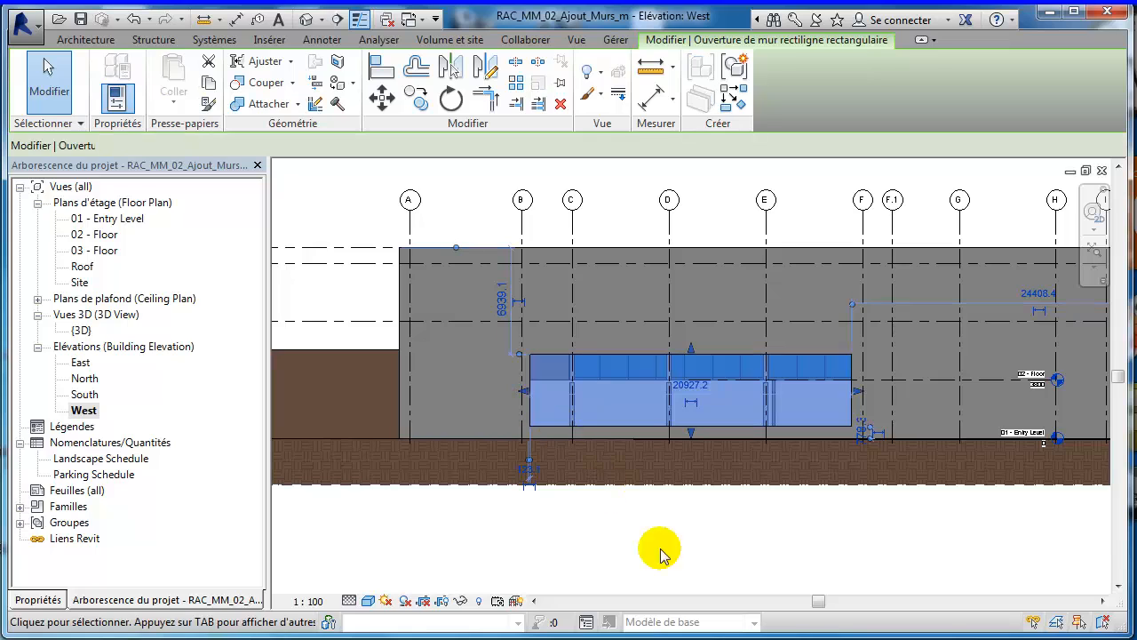
scroll(692, 540, "up", 3)
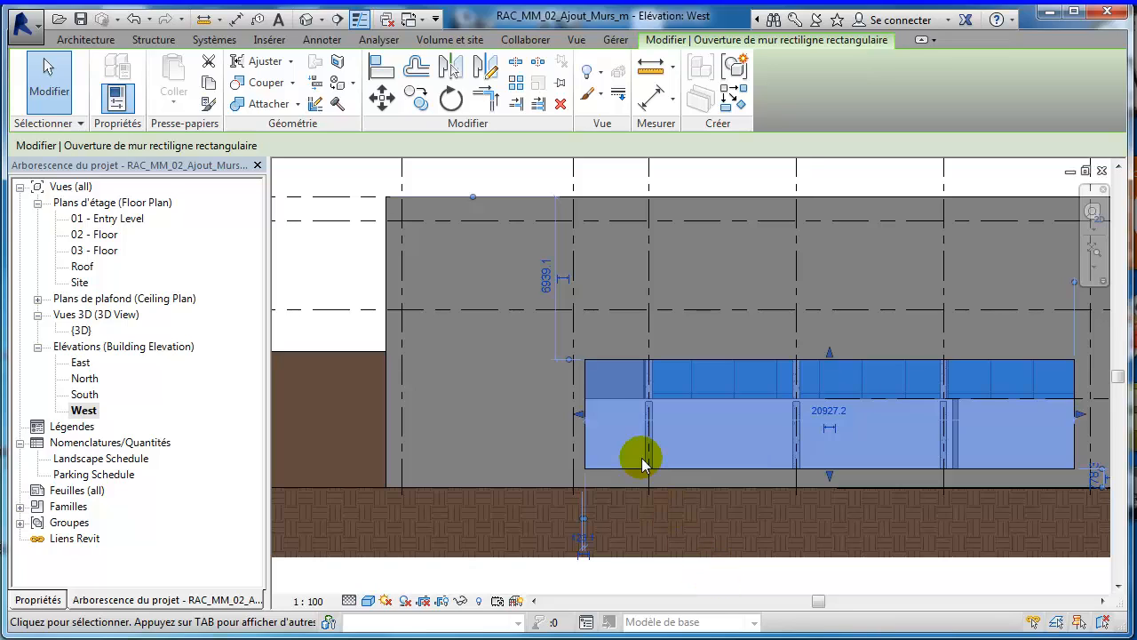
middle_click_drag(627, 452, 575, 407)
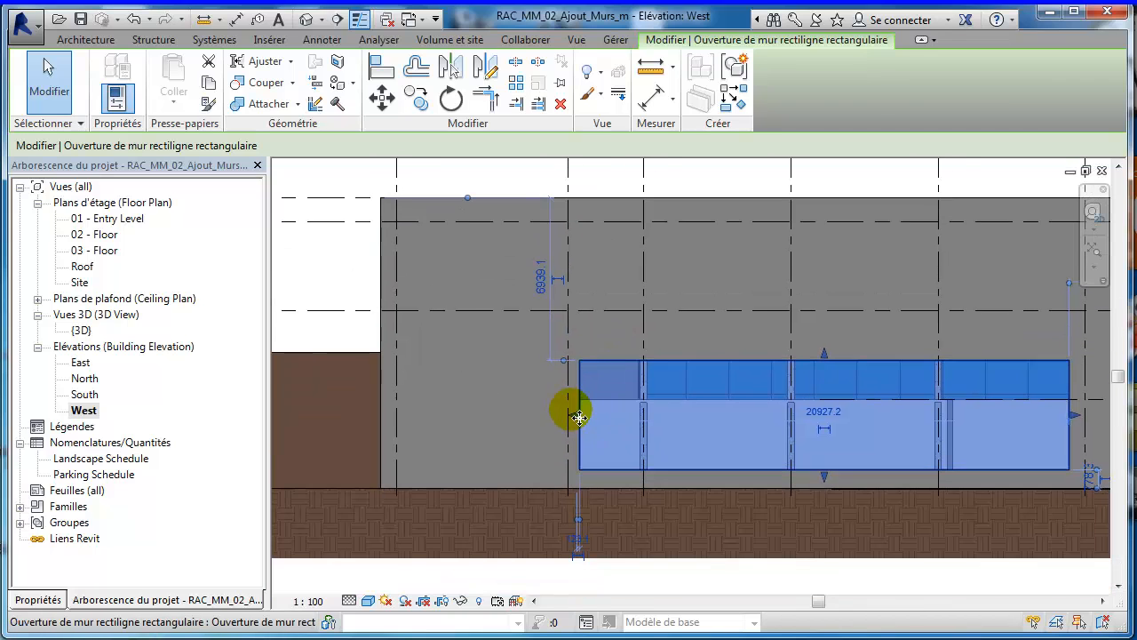
left_click_drag(573, 414, 544, 424)
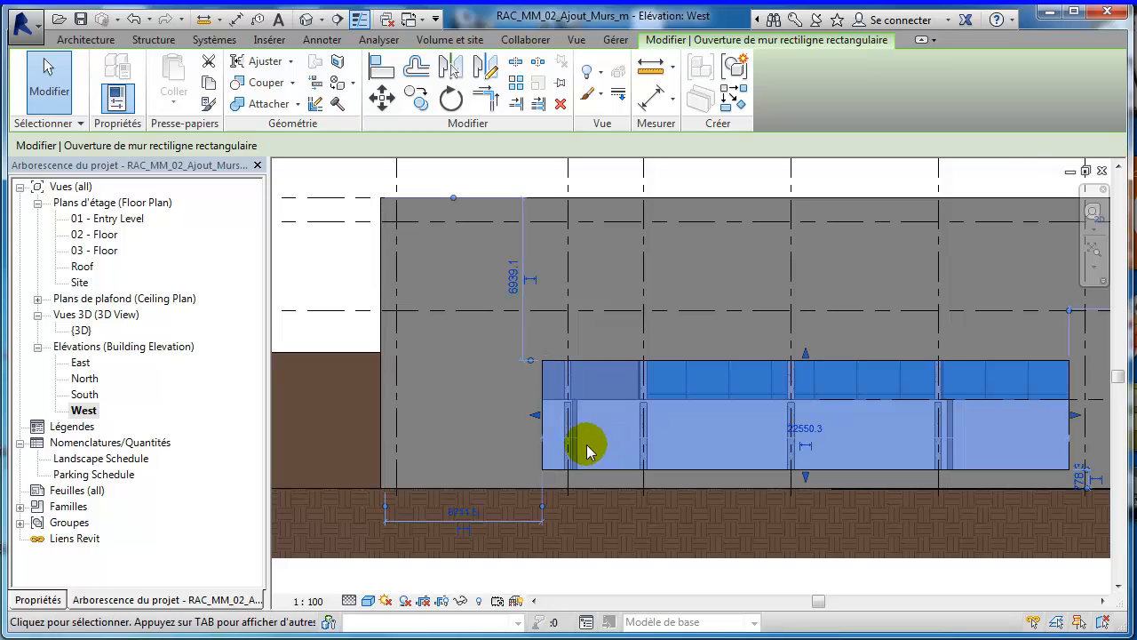
scroll(586, 439, "up", 2)
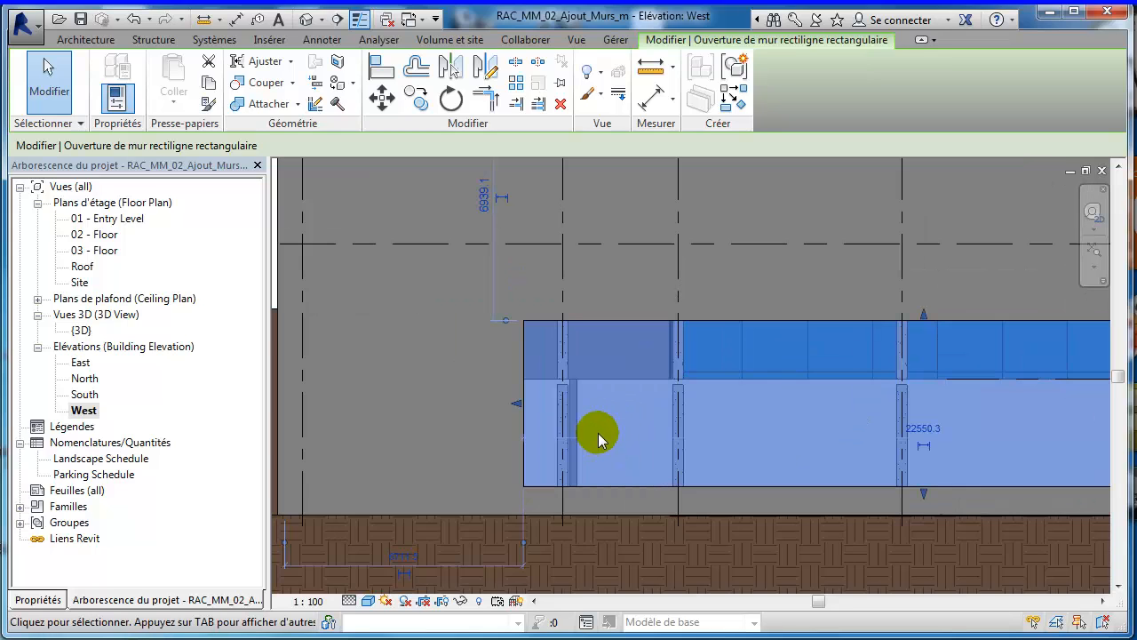
Step: Pull the opening's edge near grid B back to the far side of that grid, making the opening about 21062 mm wide
scroll(595, 436, "up", 2)
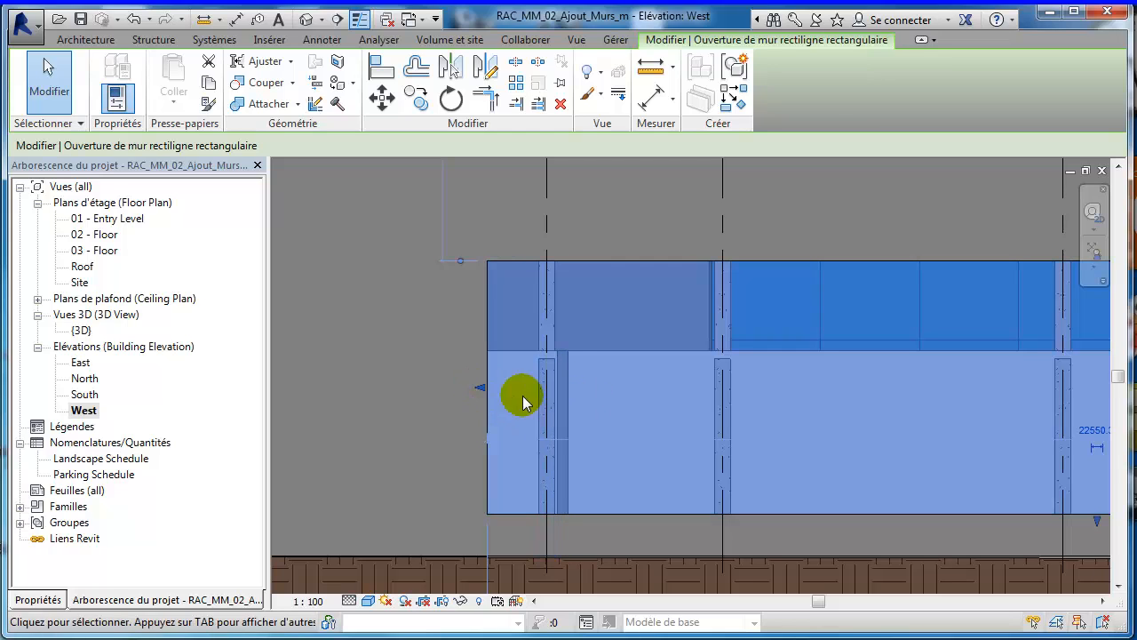
left_click_drag(489, 388, 578, 408)
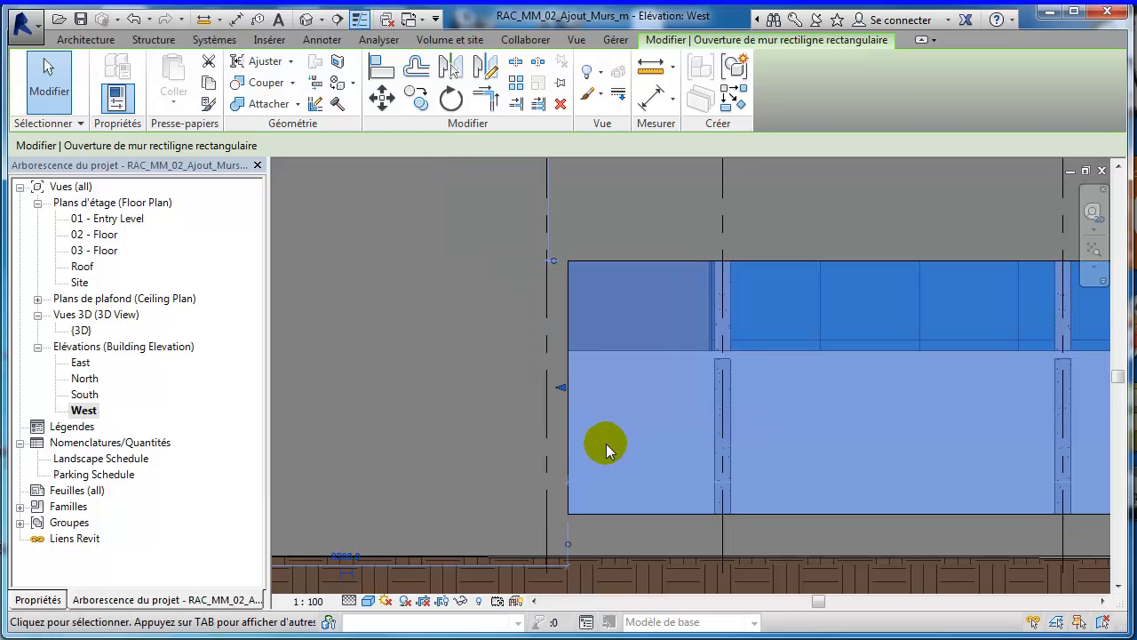
scroll(607, 450, "down", 1)
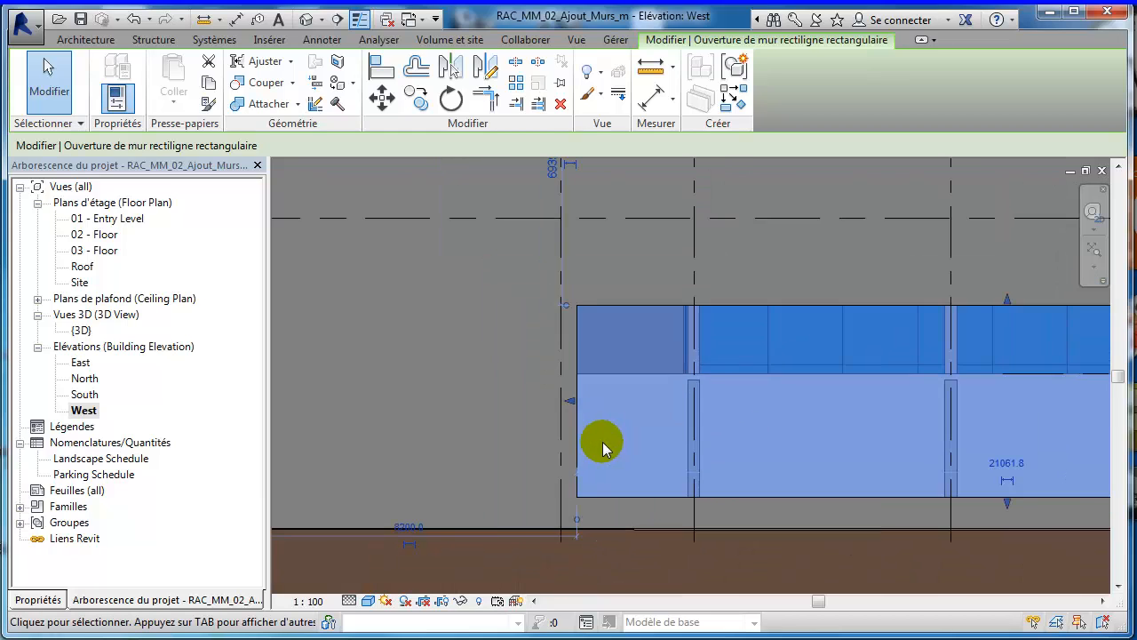
Step: Set the West elevation's visual style to Image filaire and move the opening's edge near grid B about 388.5 mm away from the interior wall
left_click(368, 602)
left_click(416, 494)
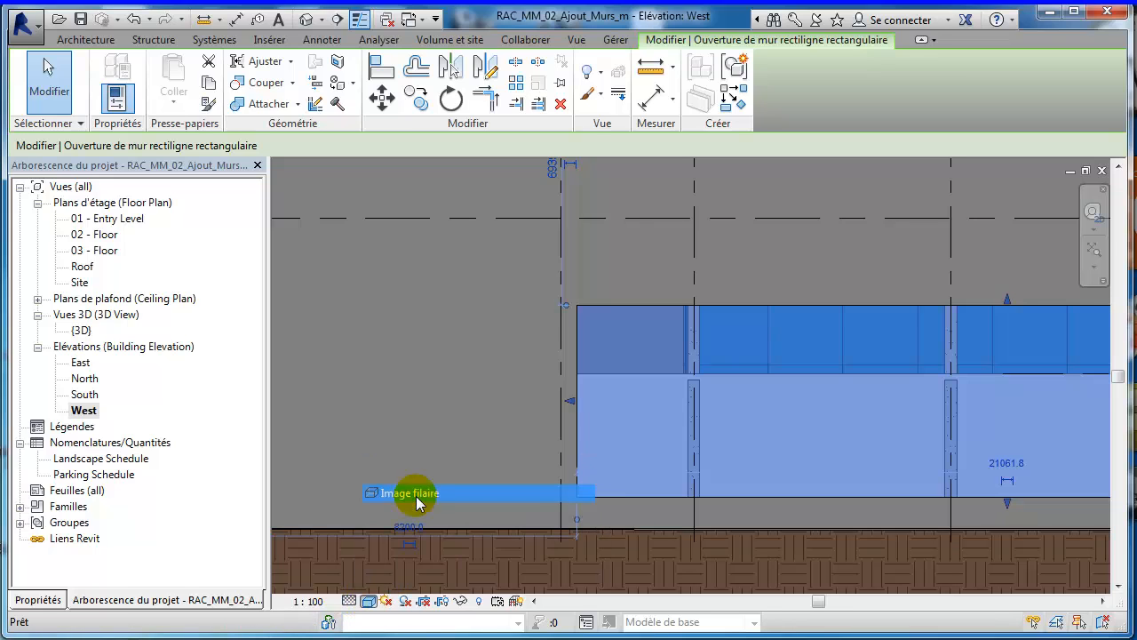
middle_click_drag(614, 411, 564, 350)
scroll(581, 376, "up", 3)
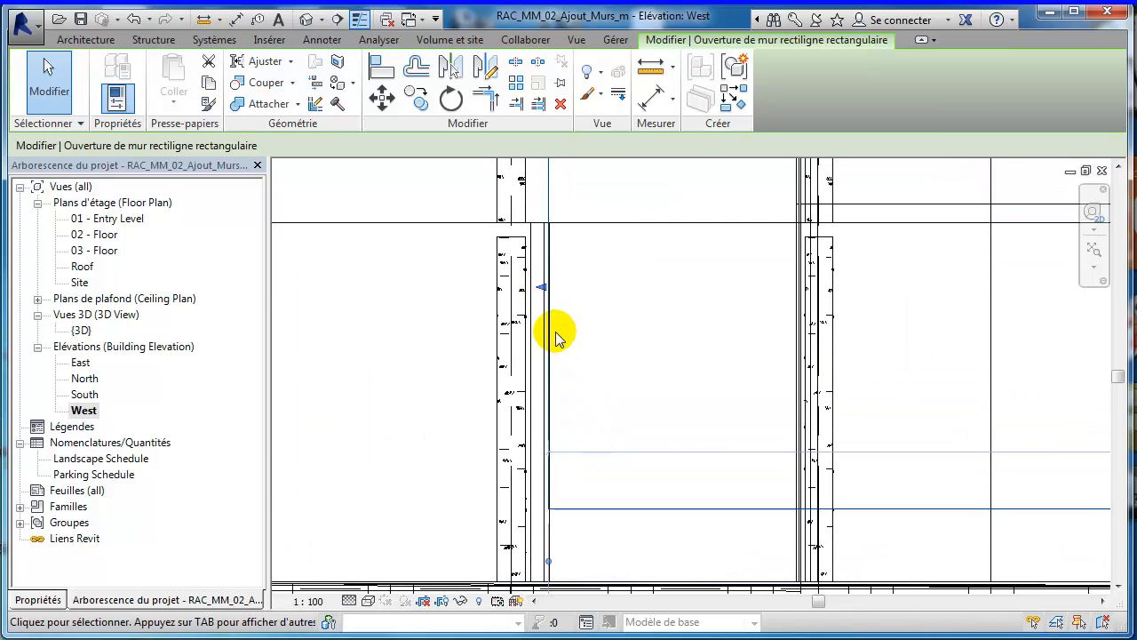
left_click_drag(548, 294, 599, 382)
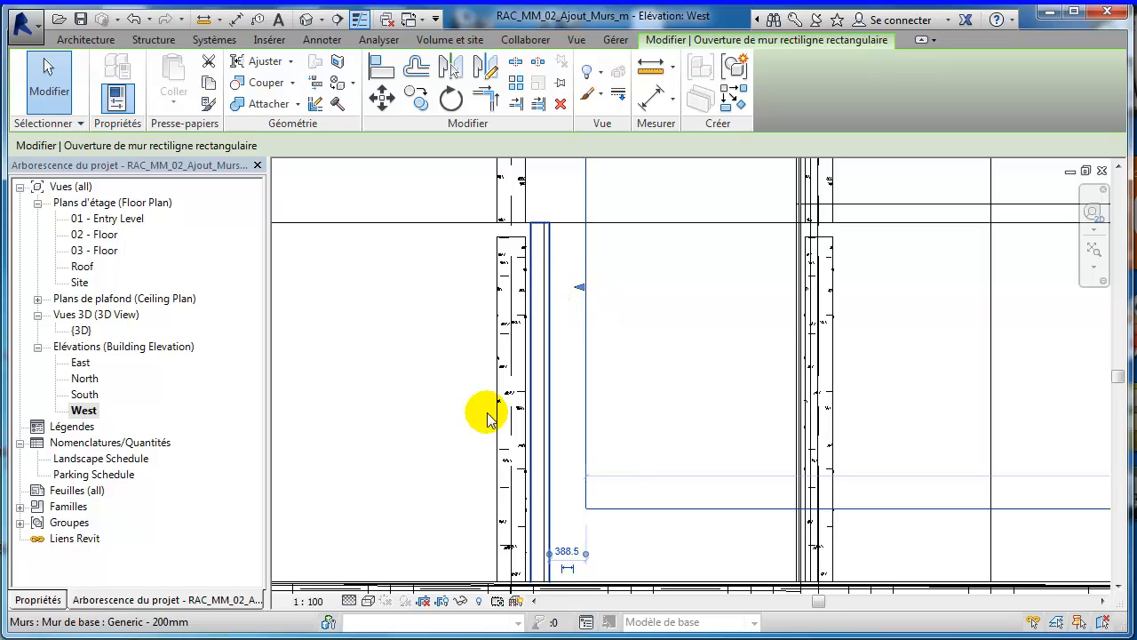
Step: Set the view's detail level to Faible and snap the opening's edge to the interior wall's face near grid B, about 21050 mm wide
left_click(350, 601)
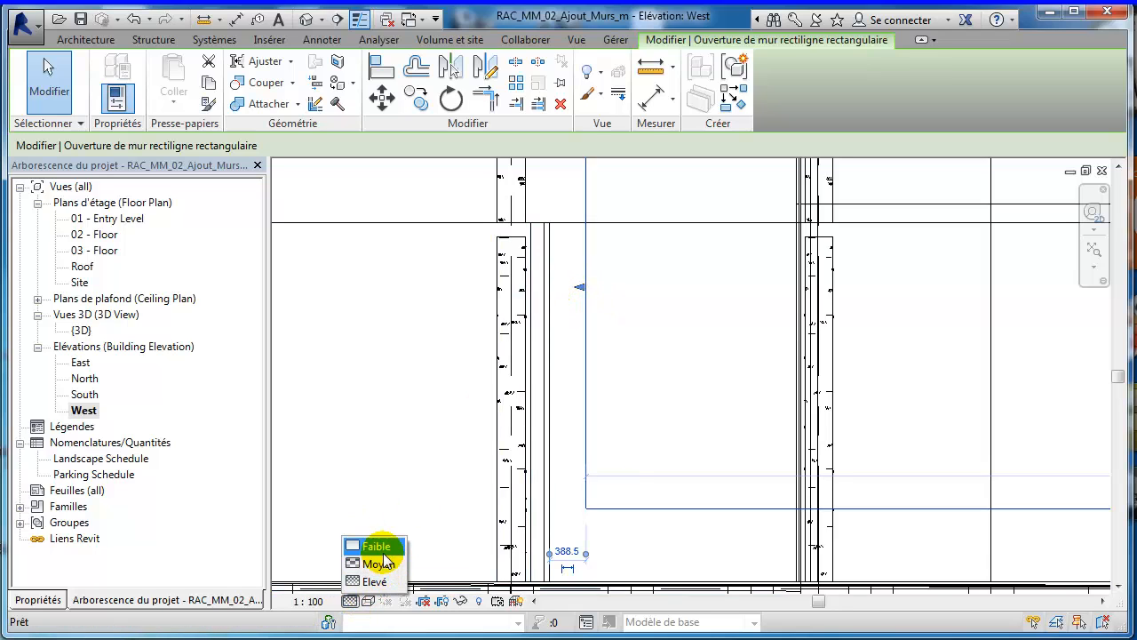
left_click(382, 564)
left_click(562, 444)
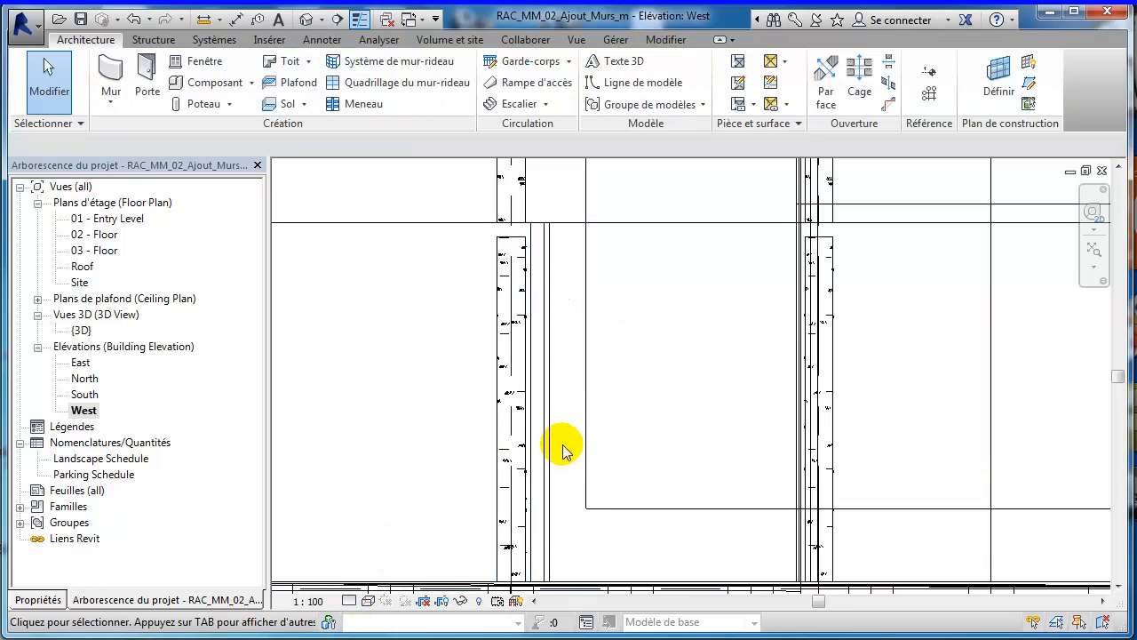
left_click(585, 300)
left_click_drag(581, 292, 546, 297)
left_click_drag(632, 372, 673, 414)
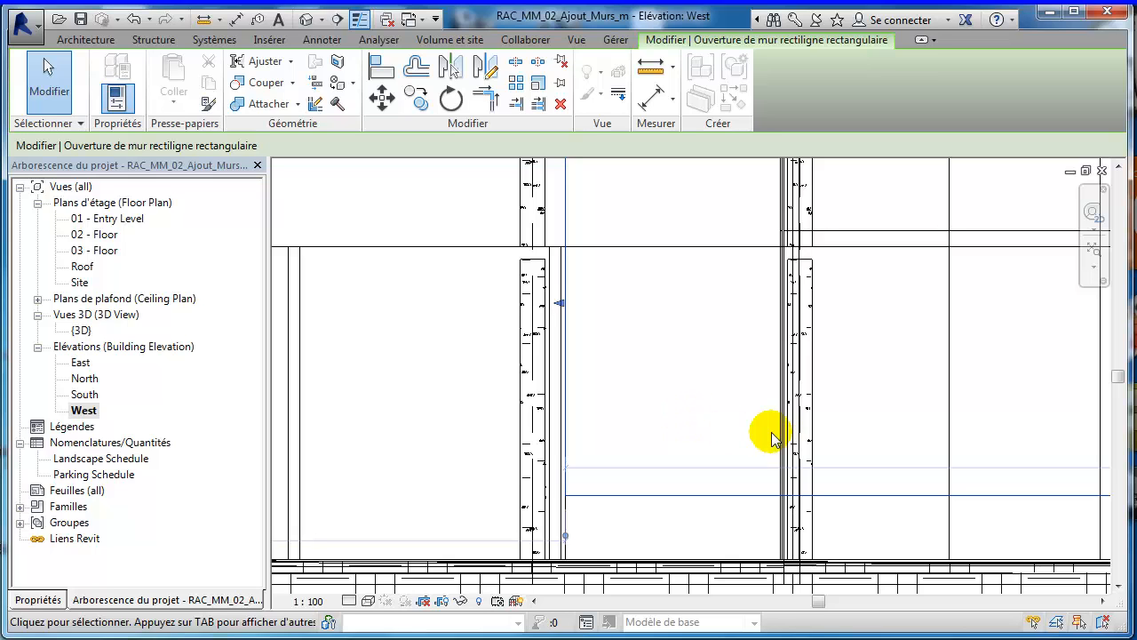
Step: Move the opening's opposite edge from grid F to just past grid E, making the opening about 15900 mm wide
scroll(905, 434, "down", 2)
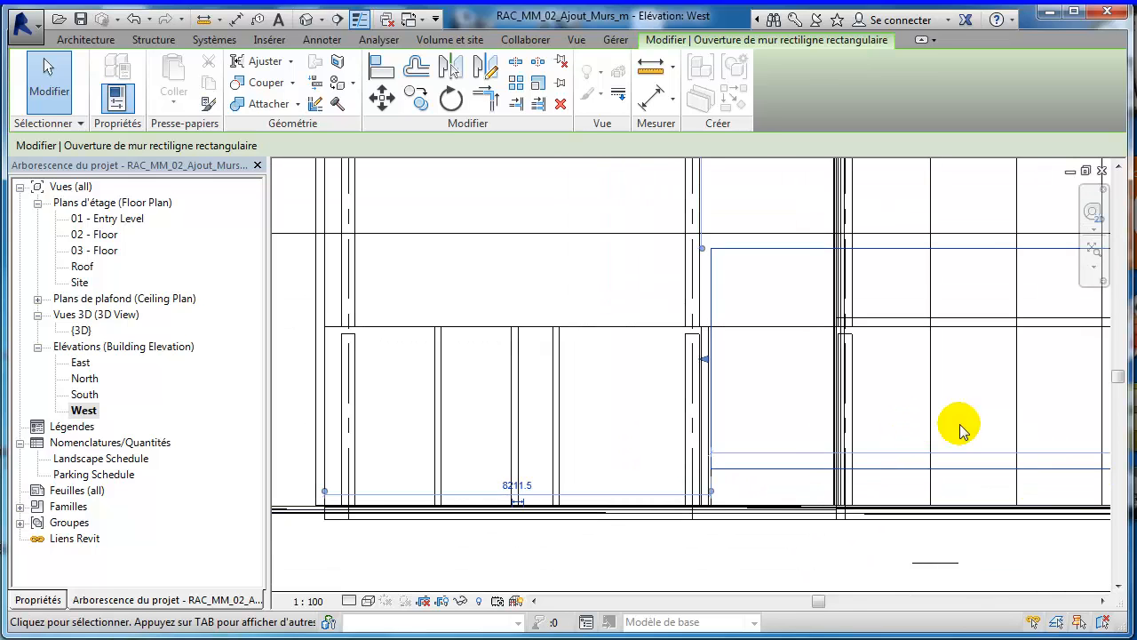
middle_click_drag(977, 425, 716, 449)
scroll(720, 448, "down", 2)
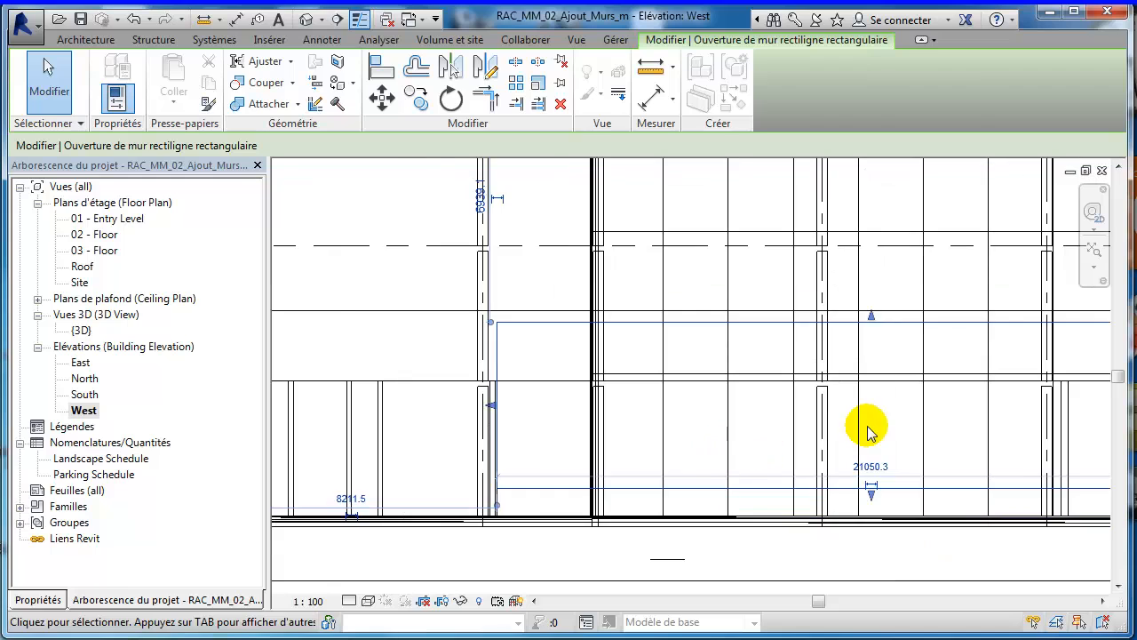
mouse_move(919, 417)
middle_mouse_down()
mouse_move(803, 465)
mouse_move(719, 477)
middle_mouse_up()
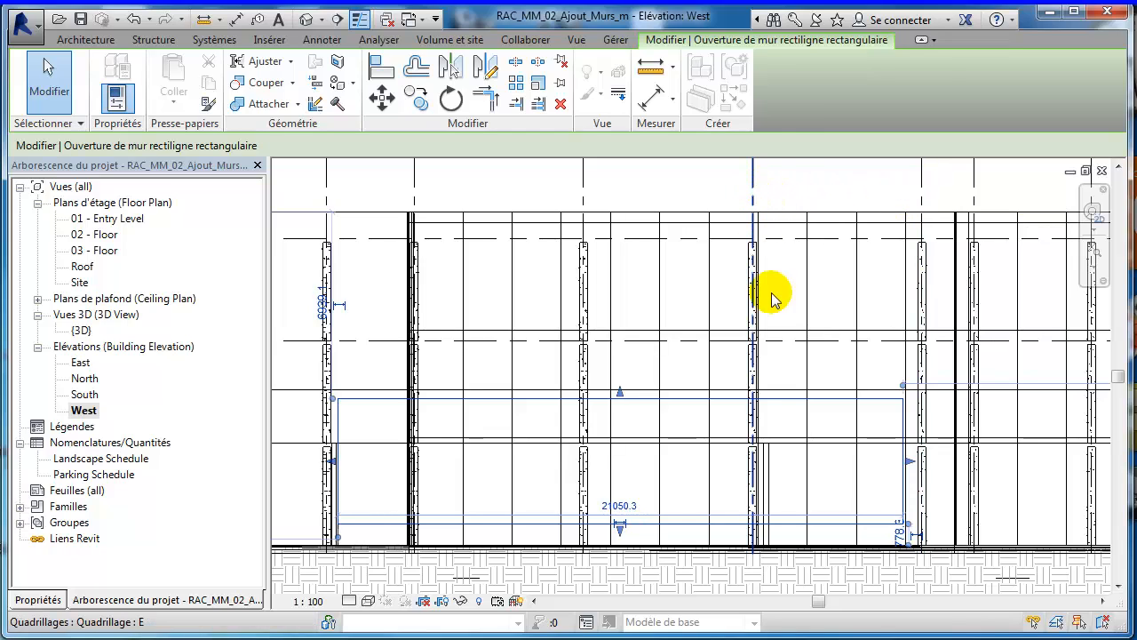
left_click_drag(908, 461, 781, 477)
scroll(782, 462, "up", 3)
scroll(784, 461, "up", 1)
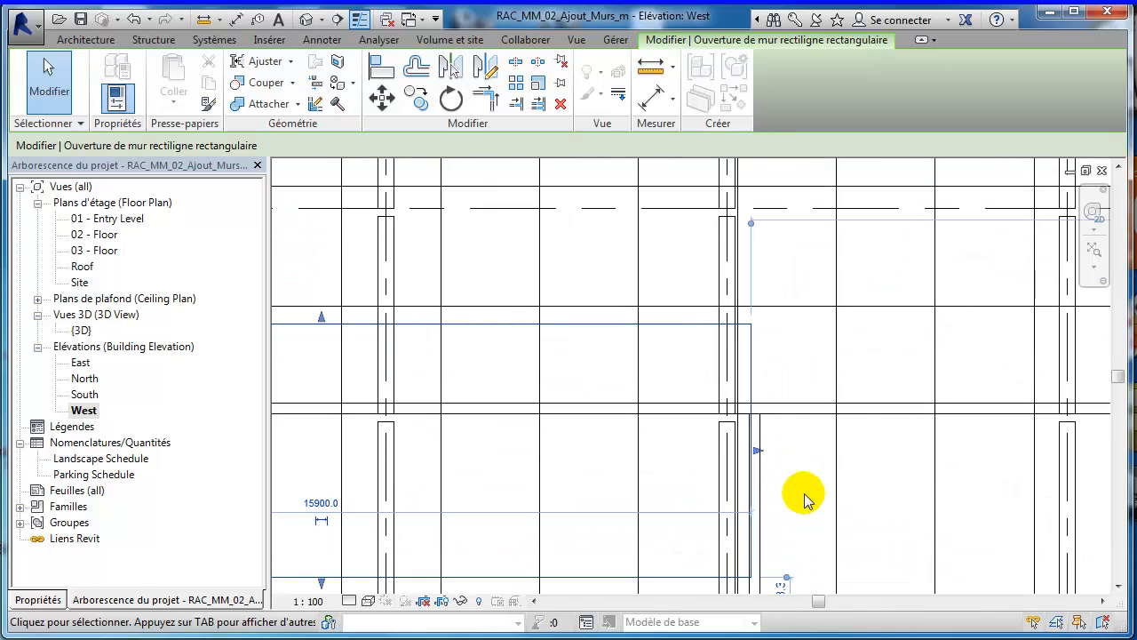
Step: Align the opening's edge with the near face of the interior wall beside grid E, making the opening 15860 mm wide
middle_click_drag(822, 469, 890, 284)
scroll(846, 336, "up", 2)
middle_click_drag(862, 345, 865, 429)
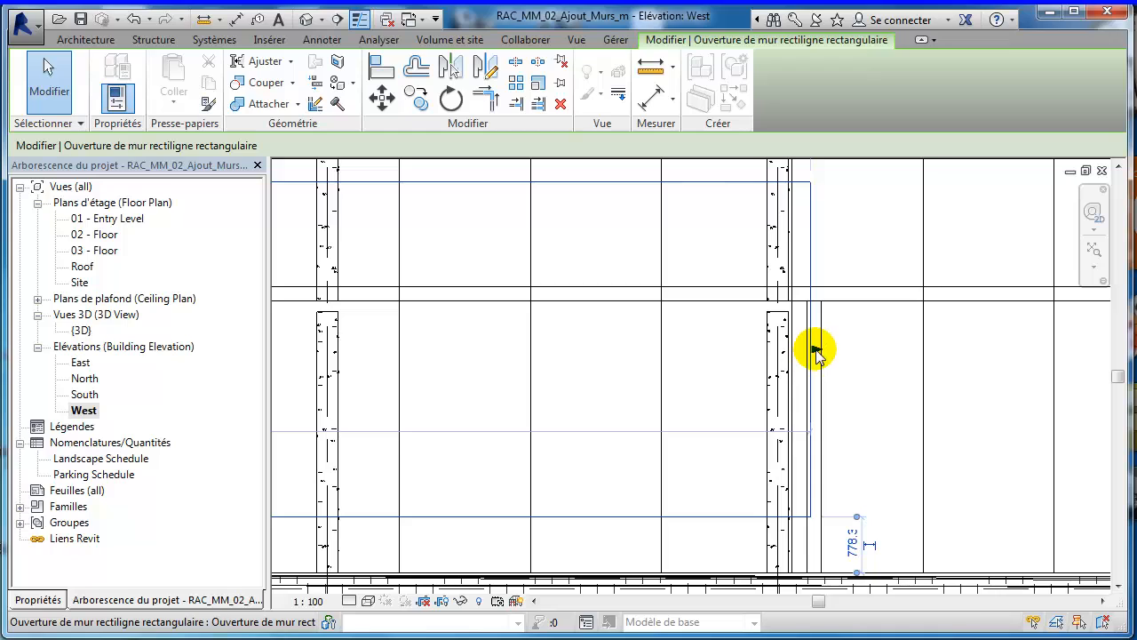
mouse_move(815, 350)
left_mouse_down()
mouse_move(818, 364)
mouse_move(828, 352)
mouse_move(939, 374)
mouse_move(813, 358)
left_mouse_up()
scroll(826, 356, "up", 3)
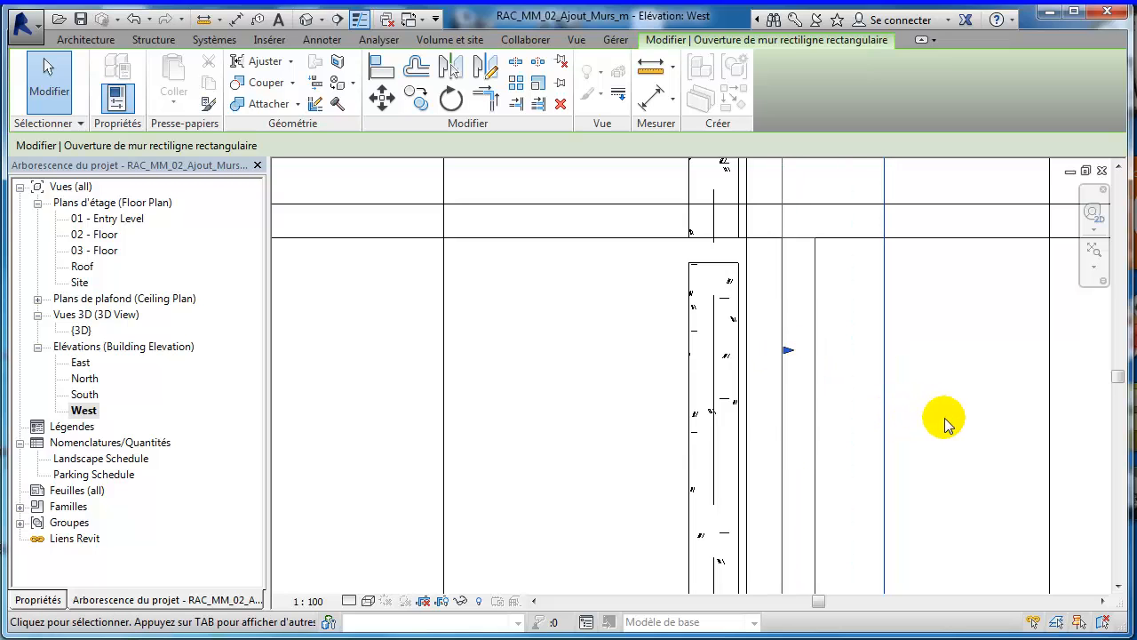
scroll(886, 388, "down", 3)
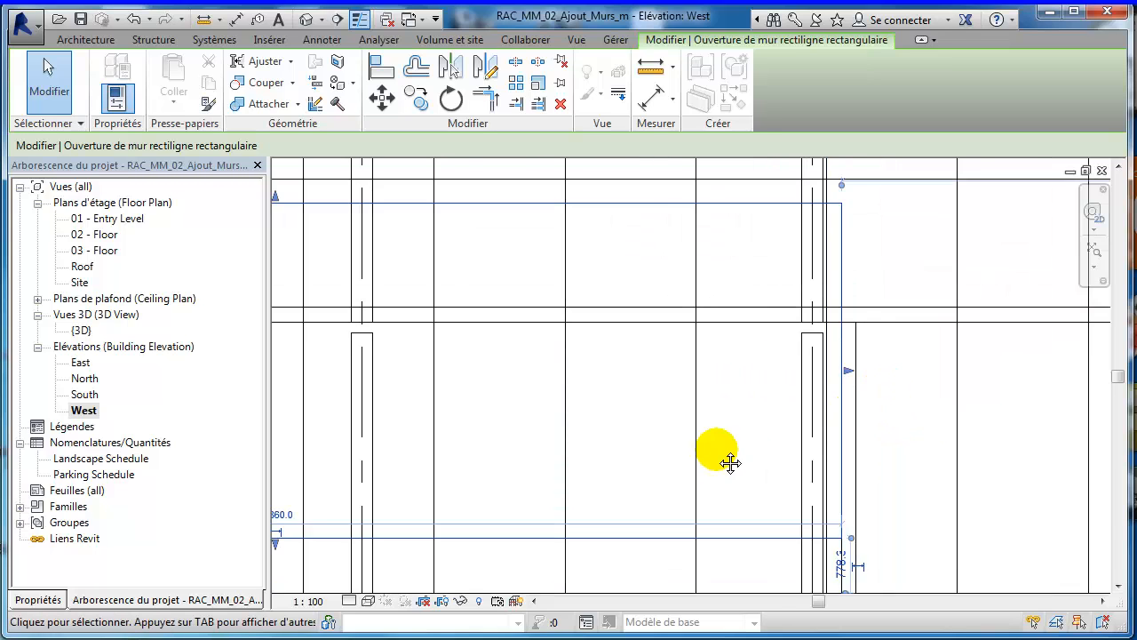
Step: Convert the opening's temporary width dimension into a permanent dimension
middle_click_drag(684, 508, 751, 351)
middle_click_drag(348, 398, 533, 391)
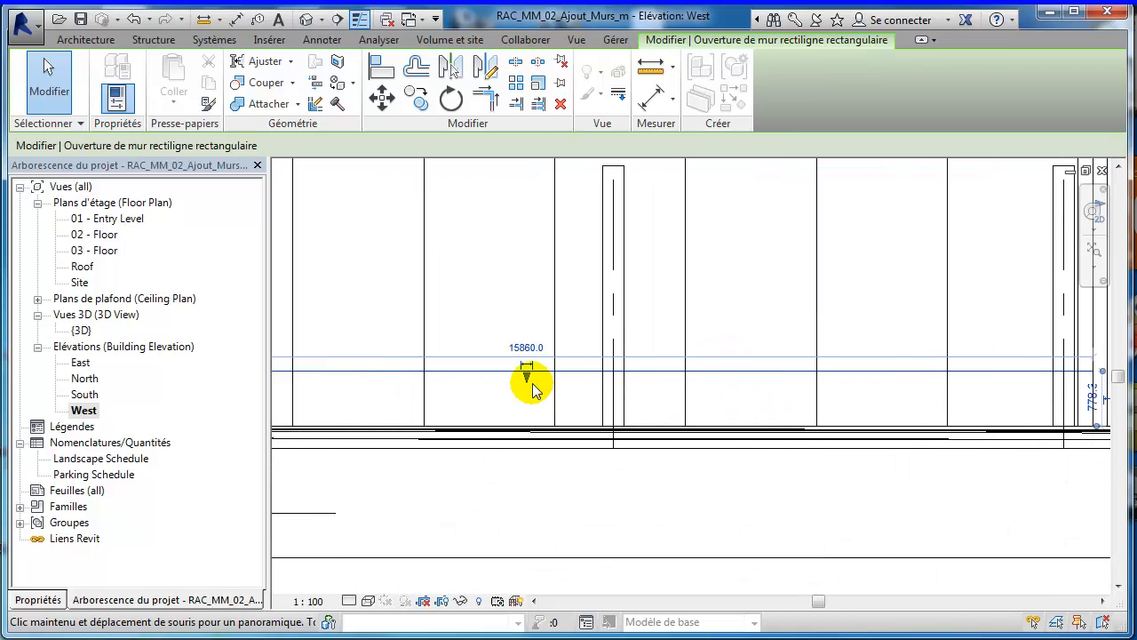
left_click(527, 365)
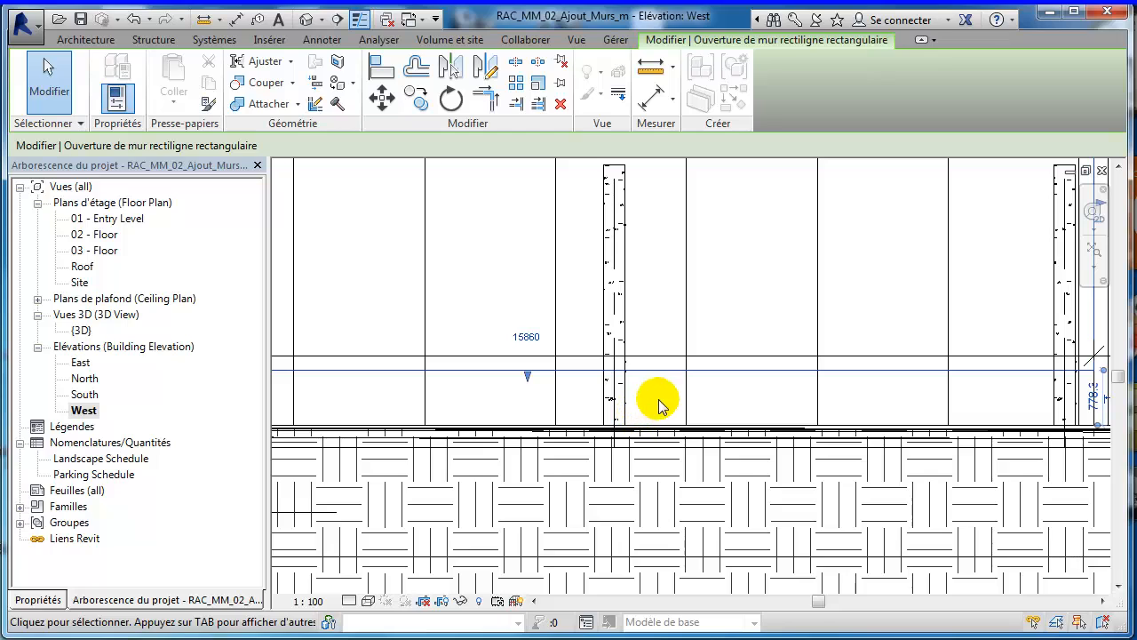
Step: Set the West elevation's visual style to Ombré and deselect the opening
left_click(368, 601)
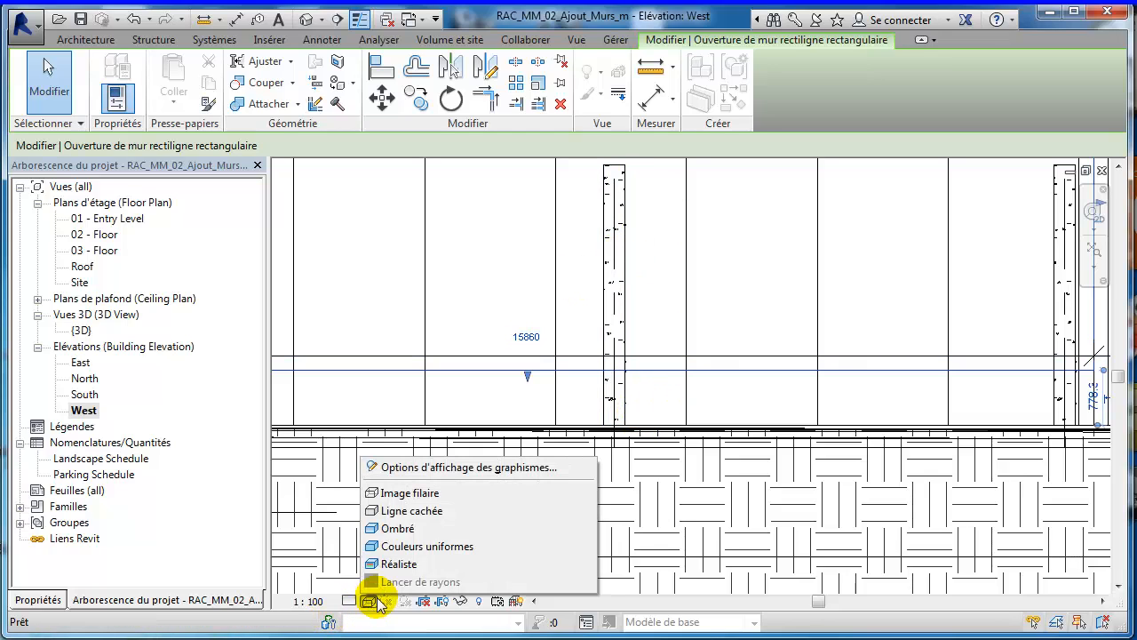
left_click(438, 530)
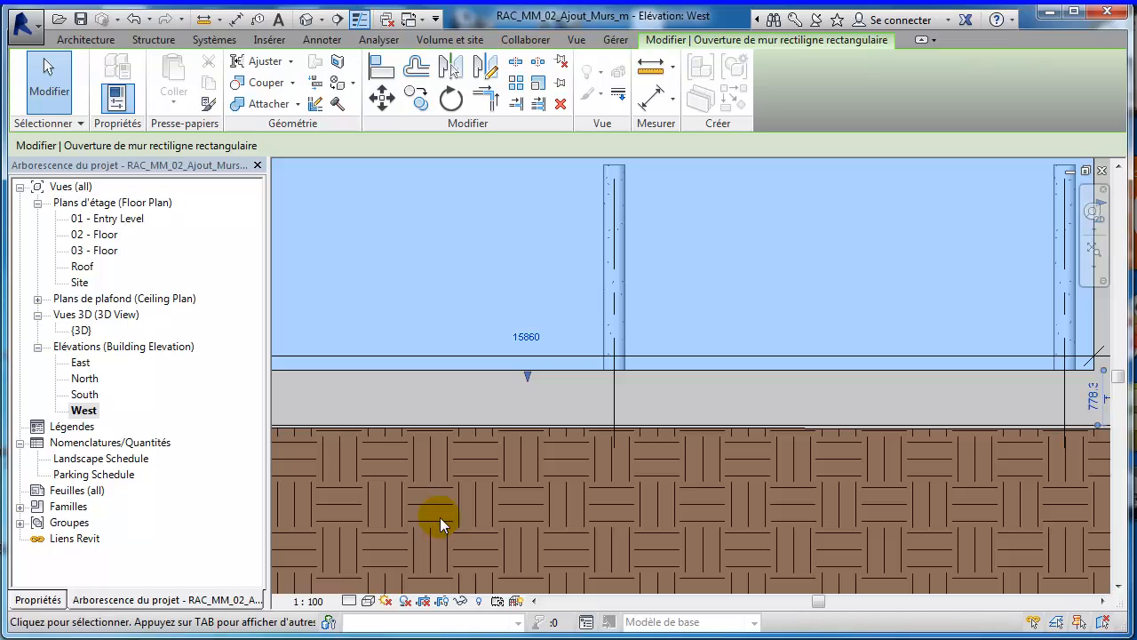
scroll(648, 426, "down", 4)
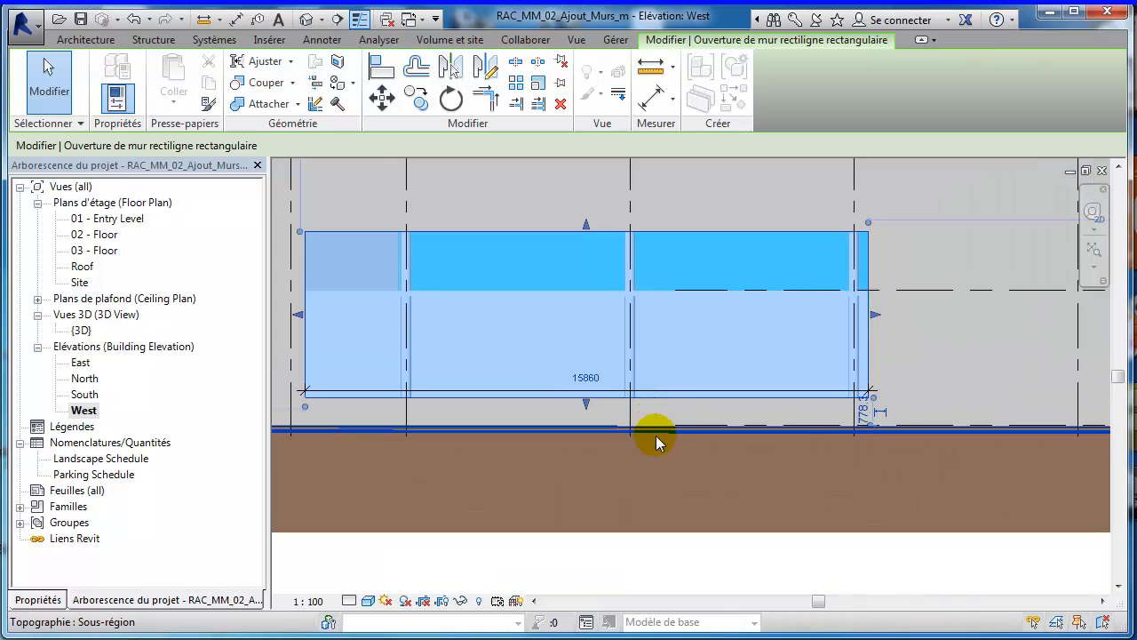
scroll(652, 480, "down", 2)
left_click(654, 548)
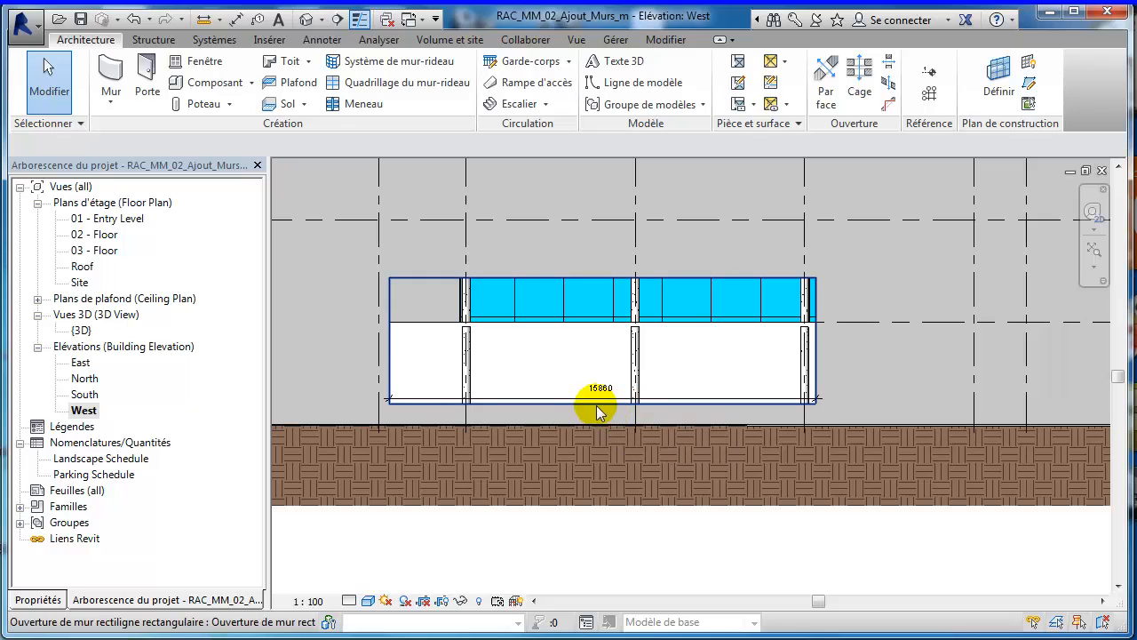
Step: Extend the opening's bottom edge down to the 01 - Entry Level line and lower its top edge to the 02 - Floor line
left_click(629, 415)
scroll(599, 406, "up", 2)
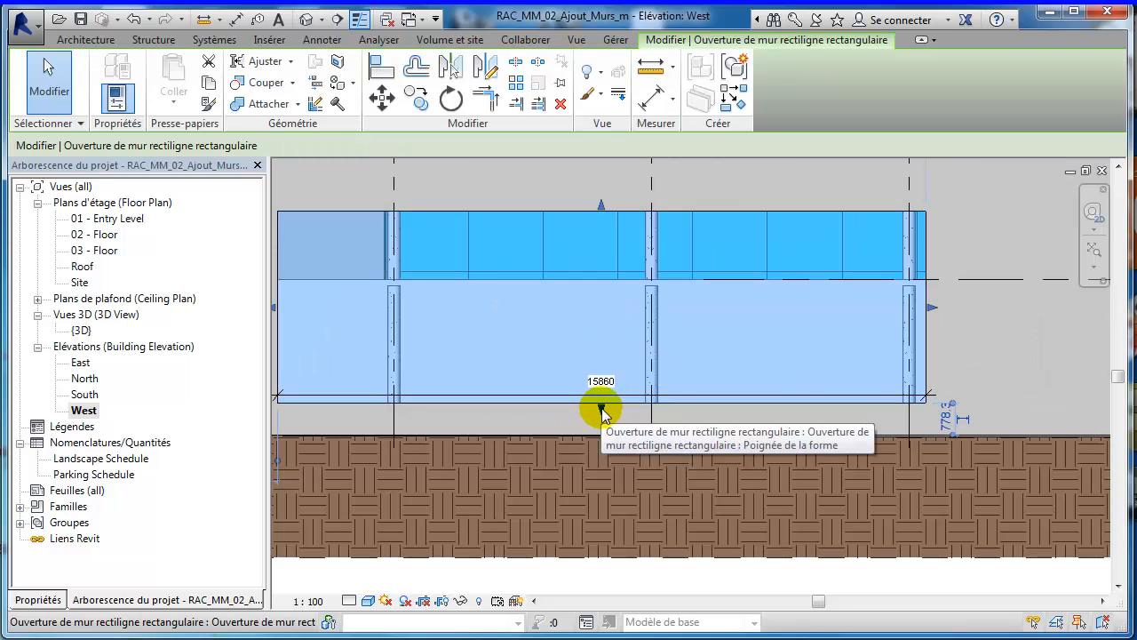
left_click_drag(601, 413, 613, 444)
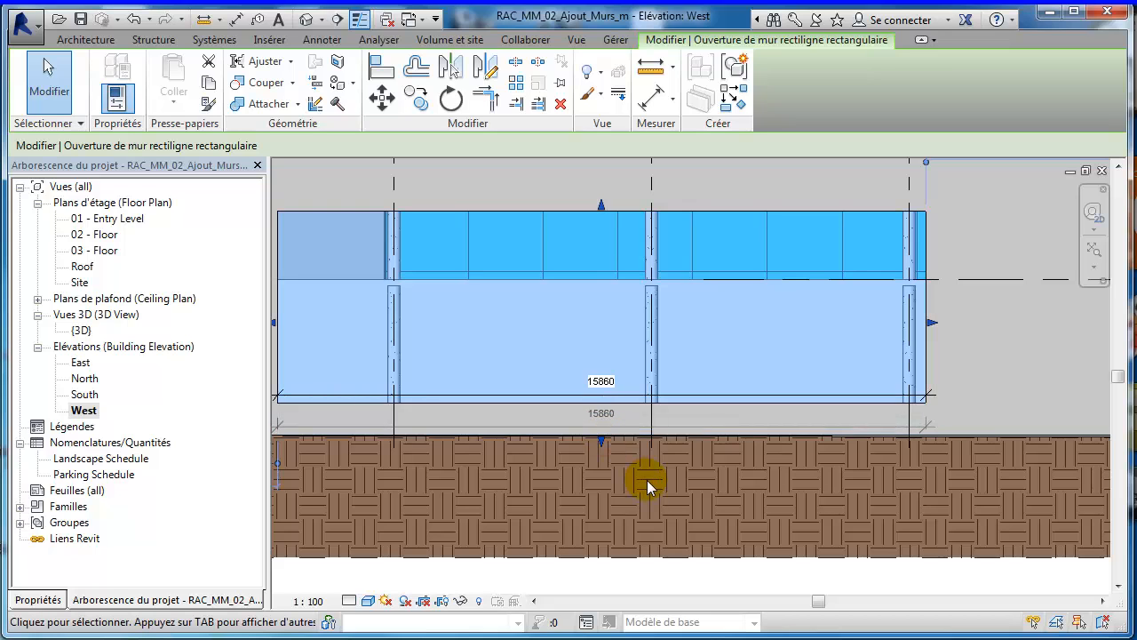
left_click(630, 593)
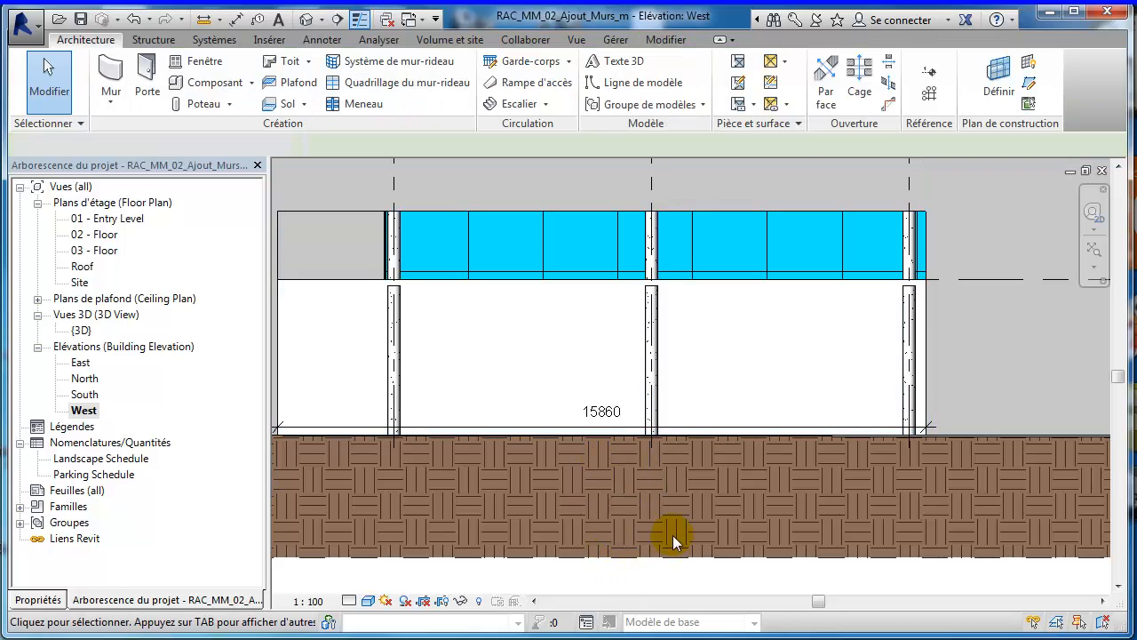
scroll(644, 462, "up", 3)
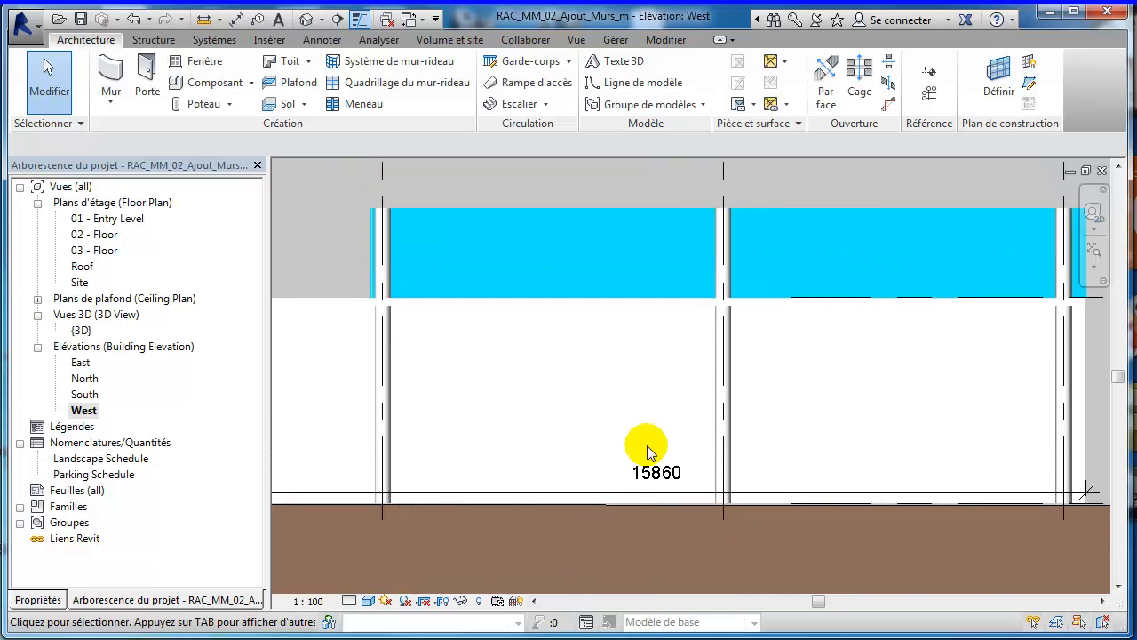
scroll(632, 424, "down", 4)
scroll(644, 449, "up", 1)
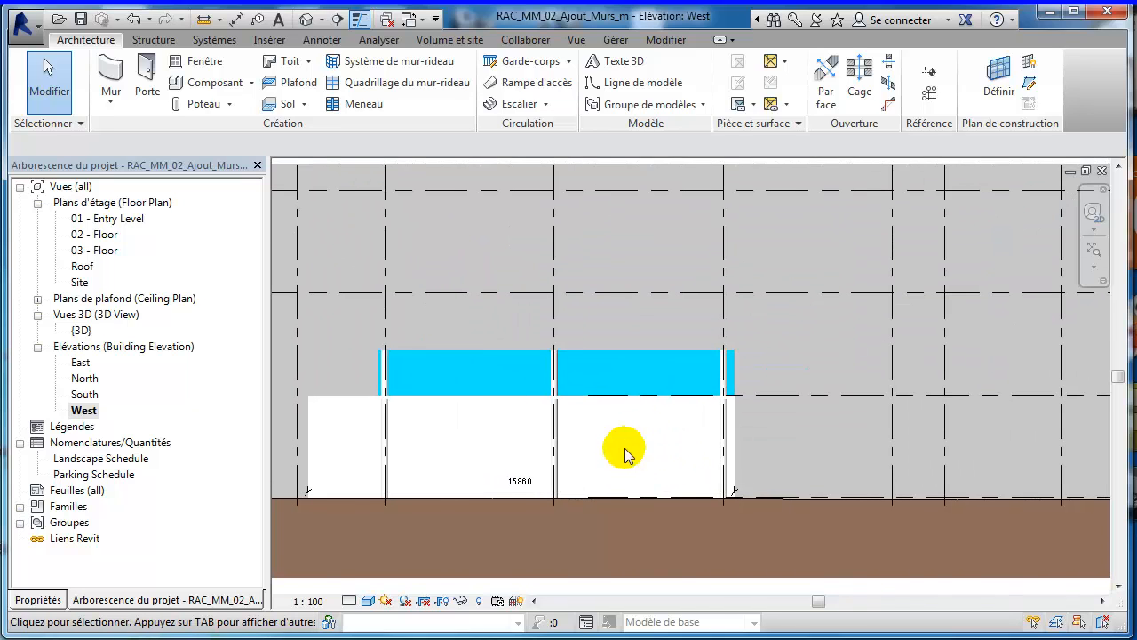
left_click(622, 368)
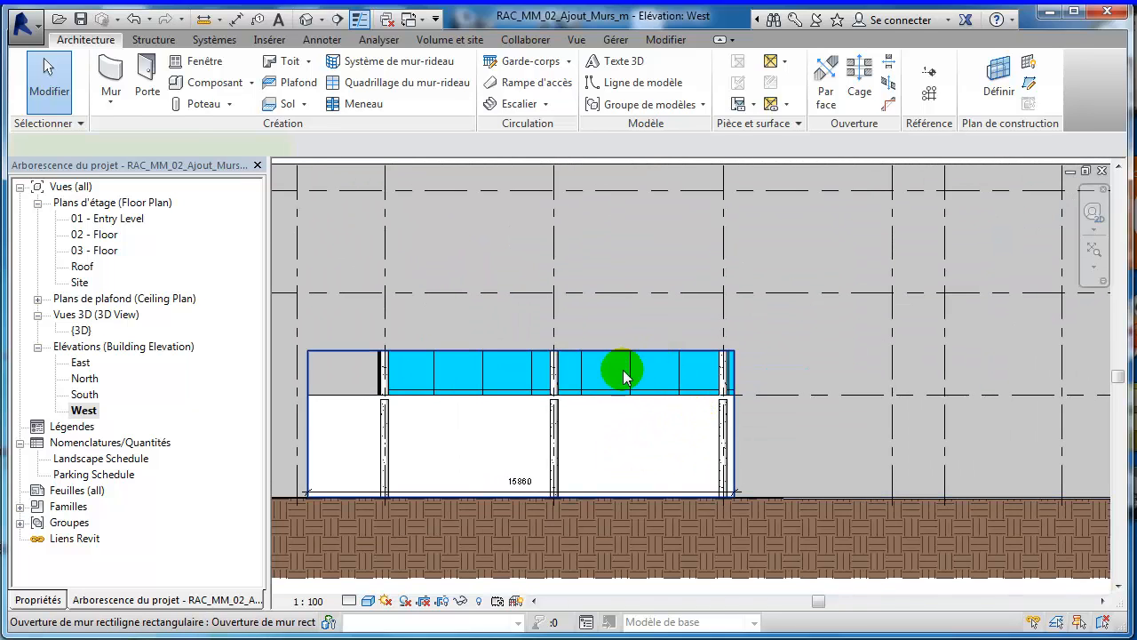
left_click_drag(526, 351, 701, 435)
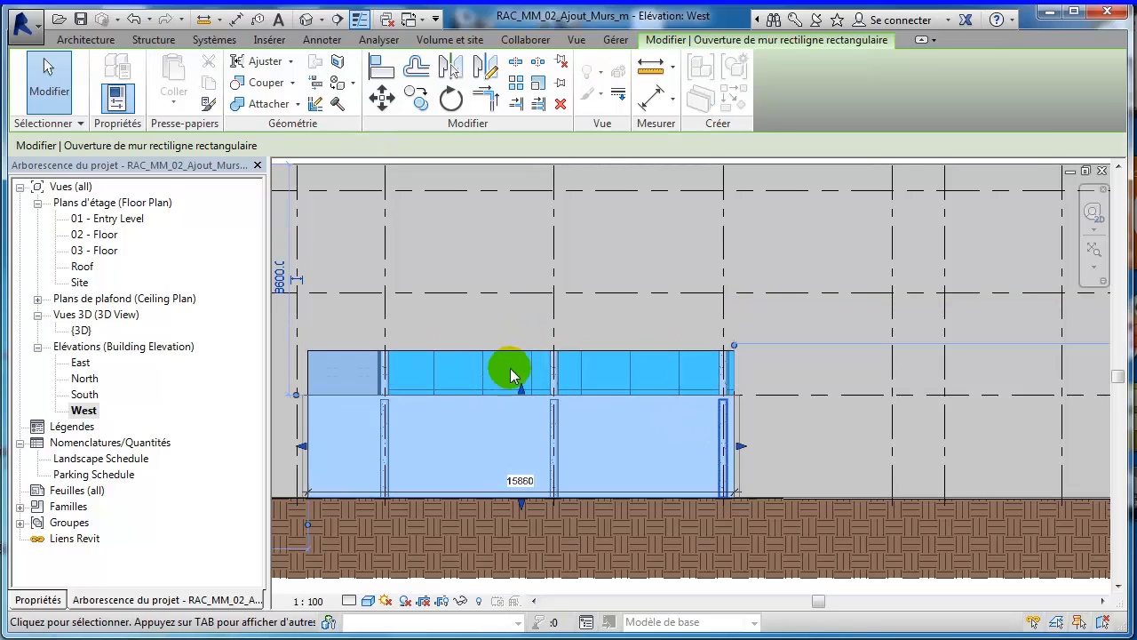
Step: Constrain the opening's top to level 02 - Floor with a top offset of 0.0, keeping its base on 01 - Entry Level
left_click(35, 600)
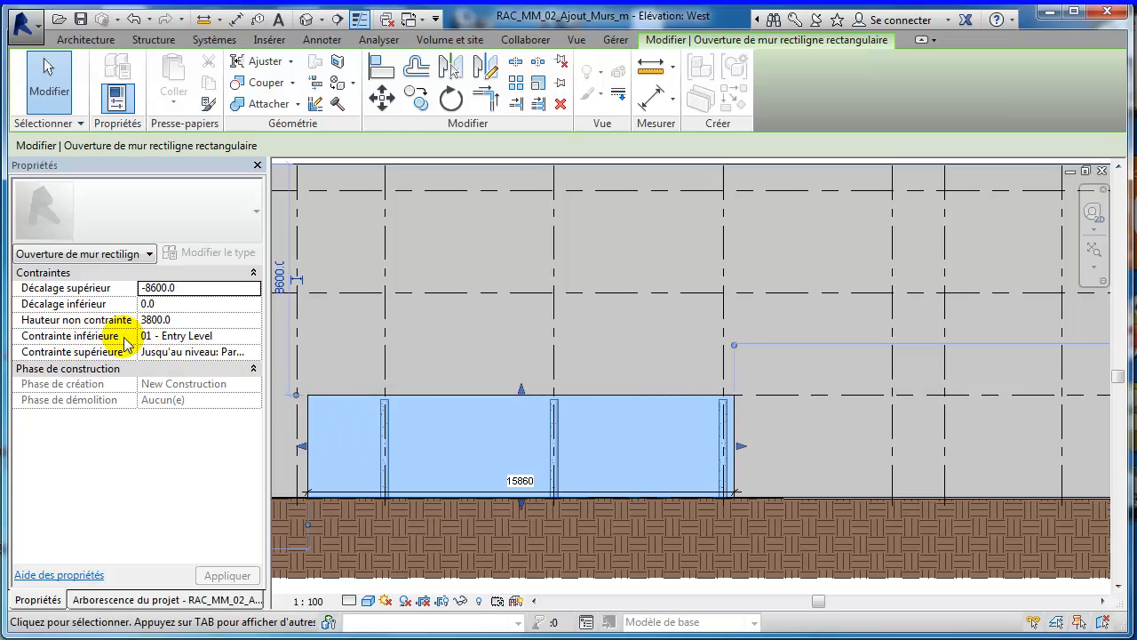
left_click(249, 353)
left_click(254, 355)
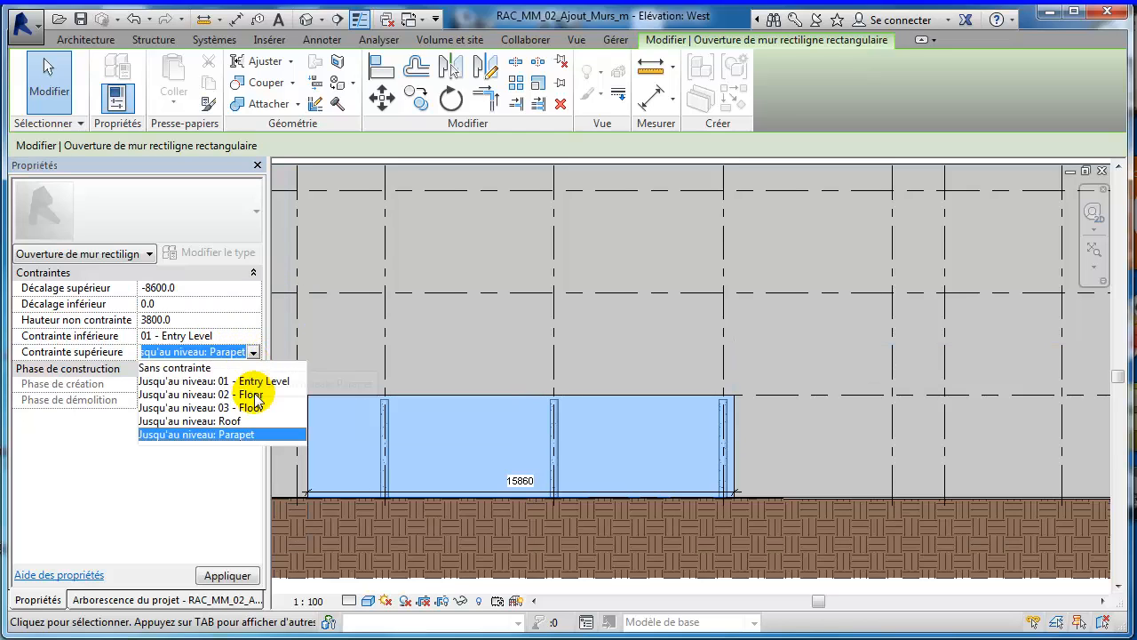
left_click(252, 393)
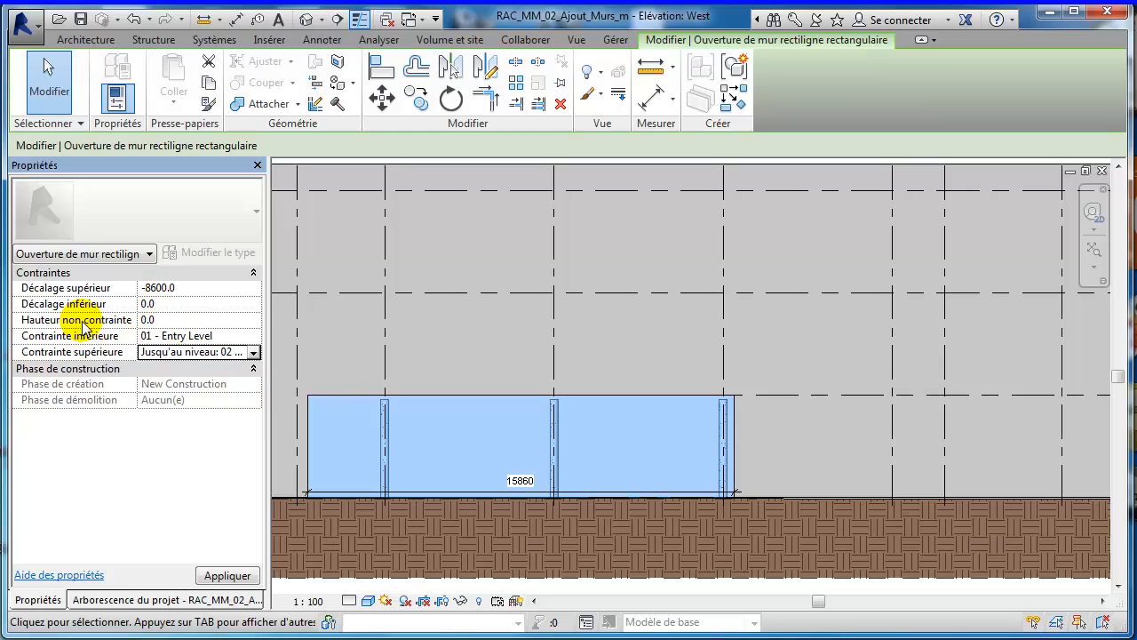
left_click(182, 287)
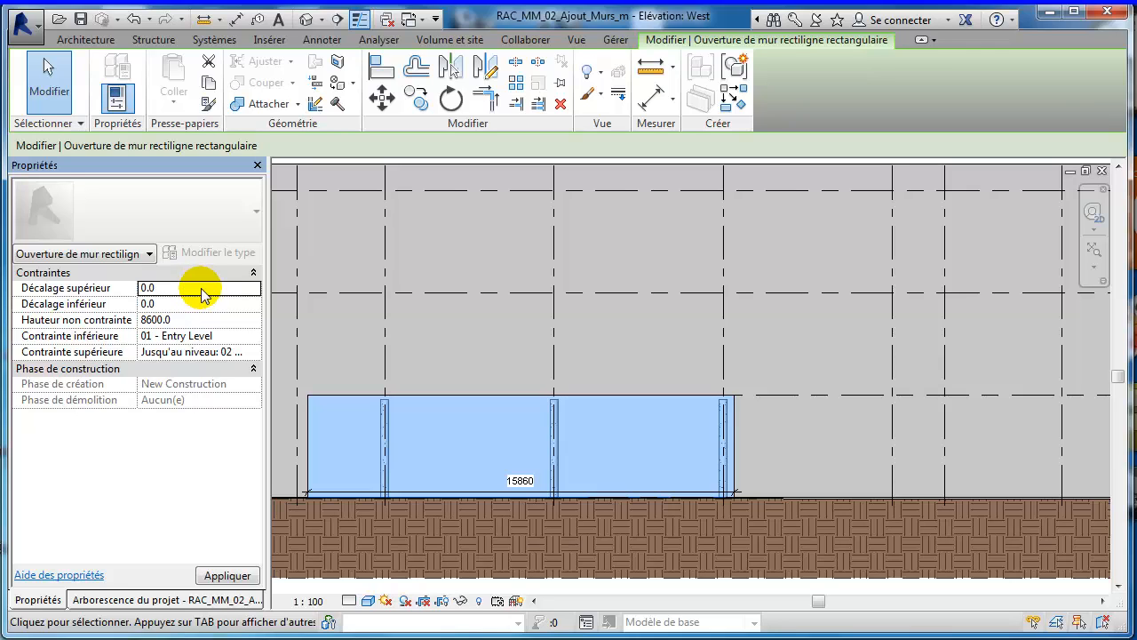
left_click(203, 304)
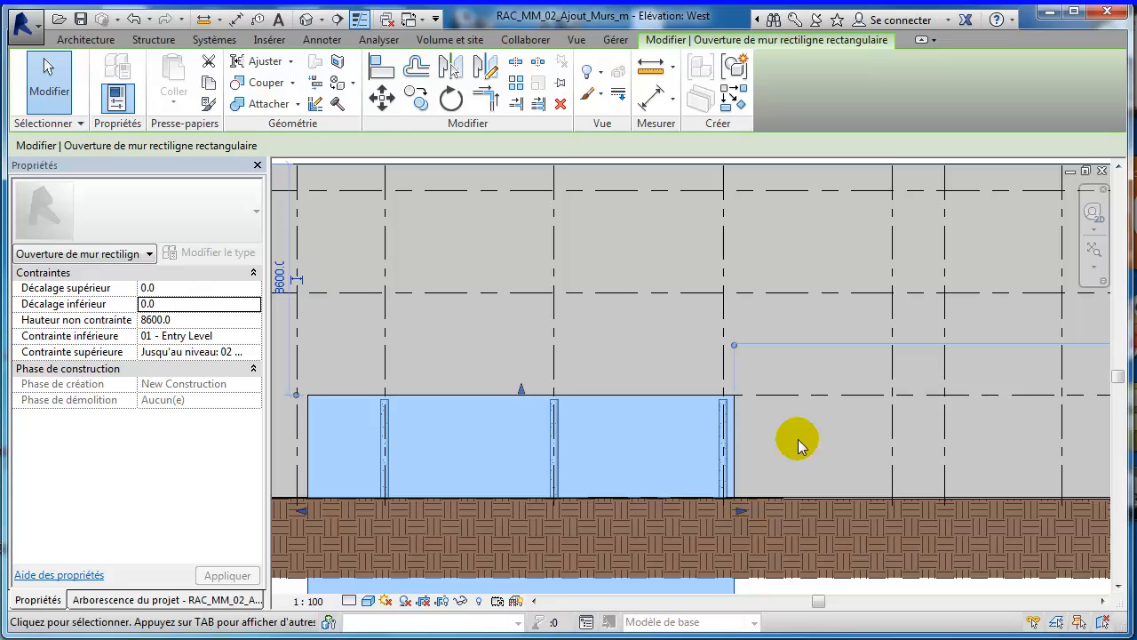
left_click(900, 591)
scroll(906, 521, "down", 4)
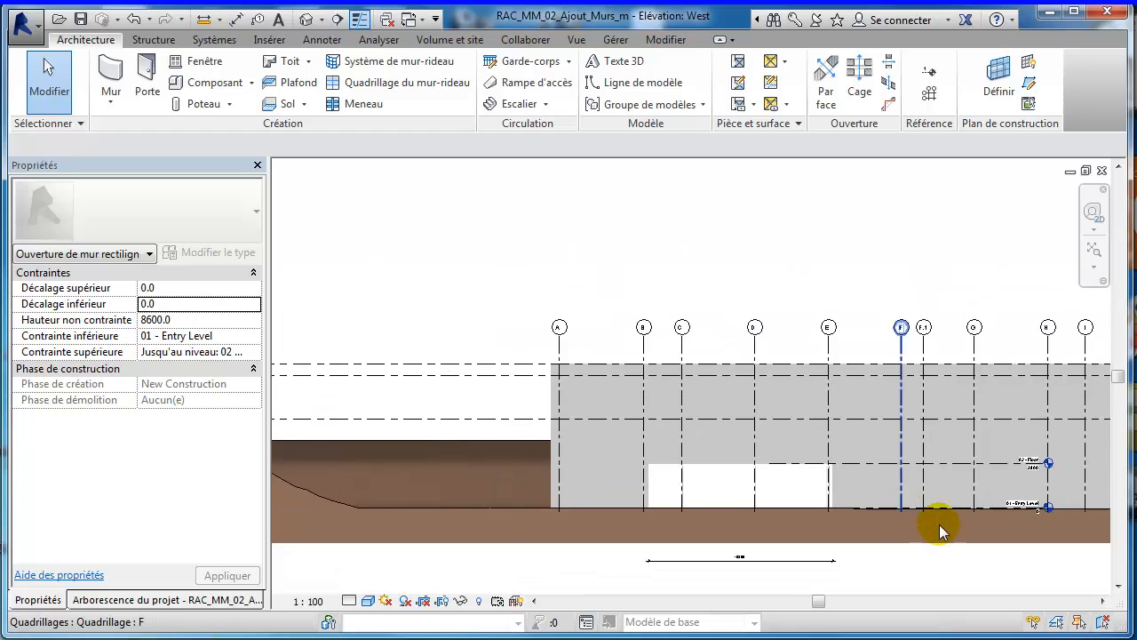
Step: Open the default 3D view and examine the rectangular opening in the west exterior wall from outside the building
middle_click_drag(538, 279, 462, 253)
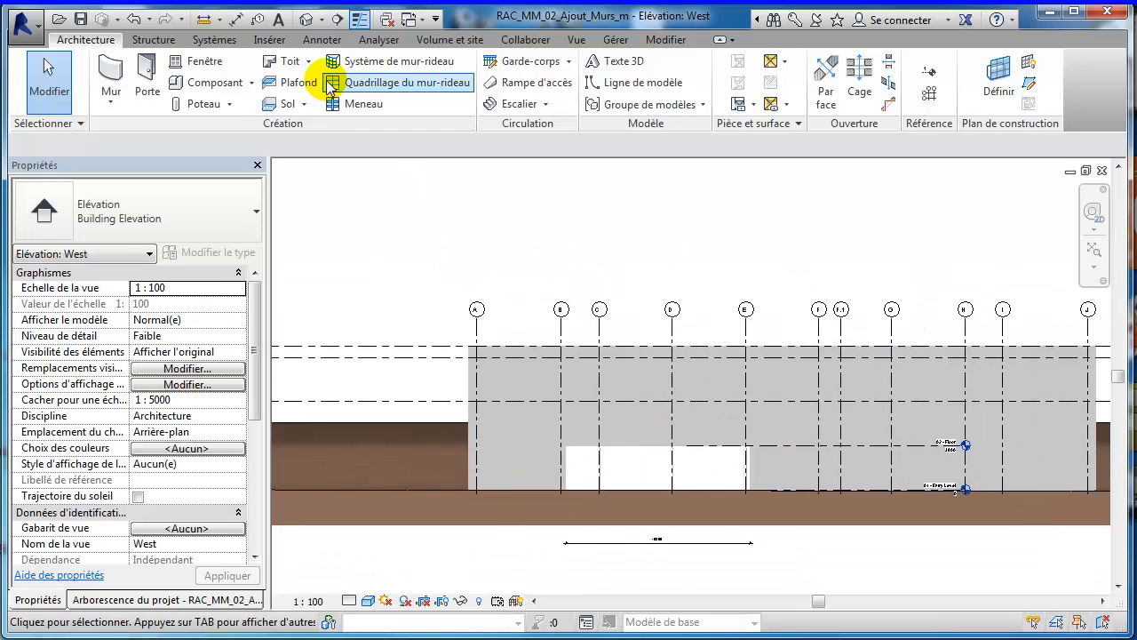
left_click(307, 21)
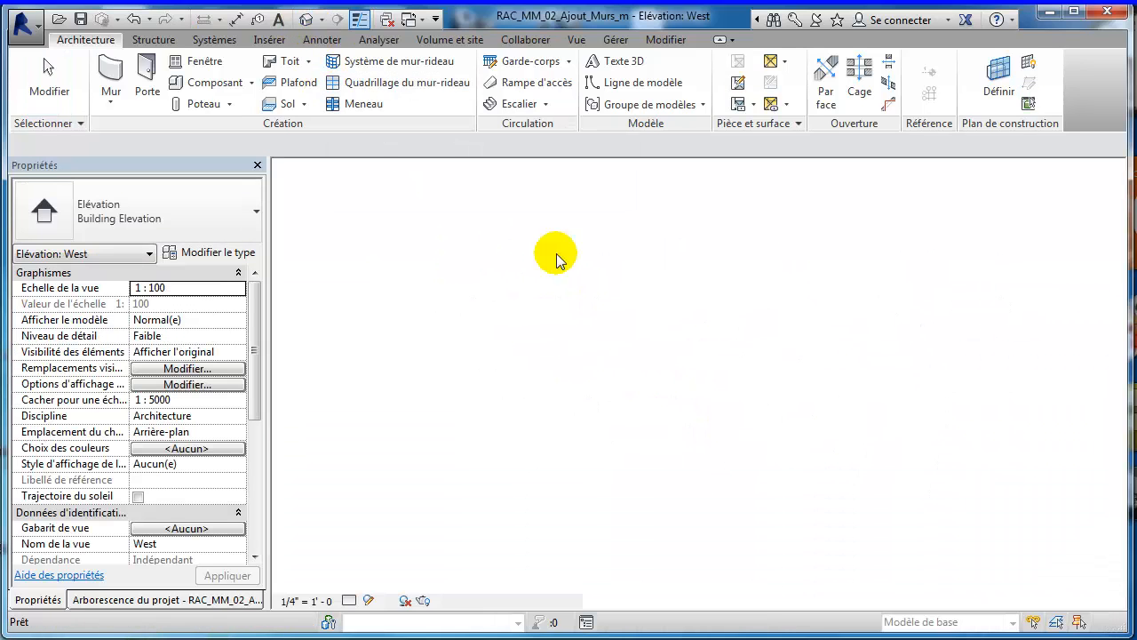
scroll(569, 338, "up", 4)
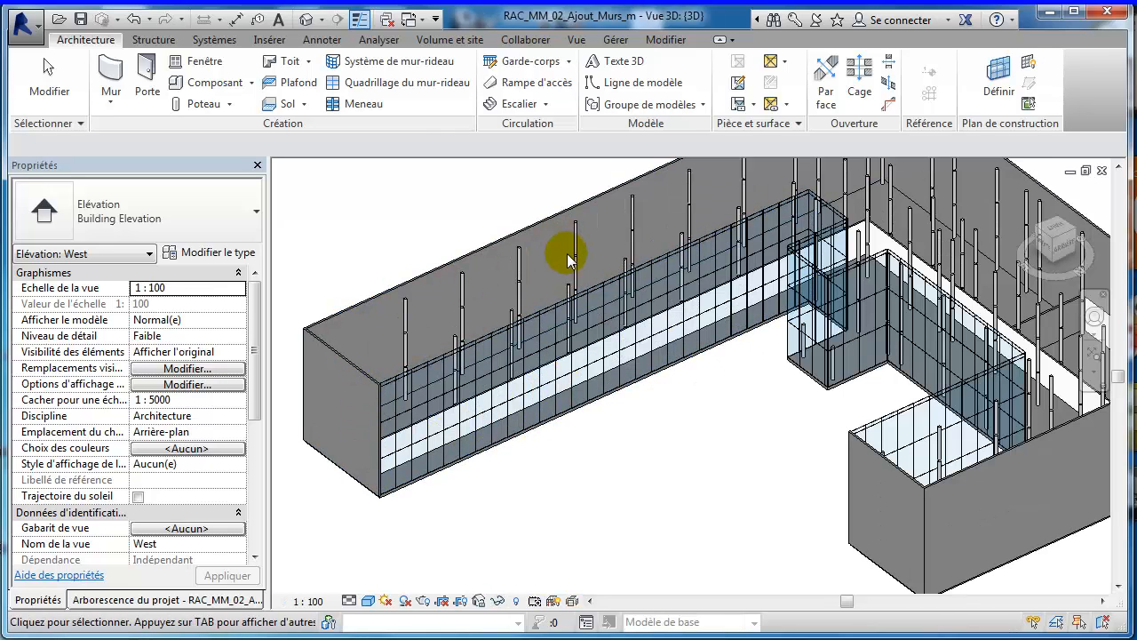
middle_click_drag(771, 466, 691, 400)
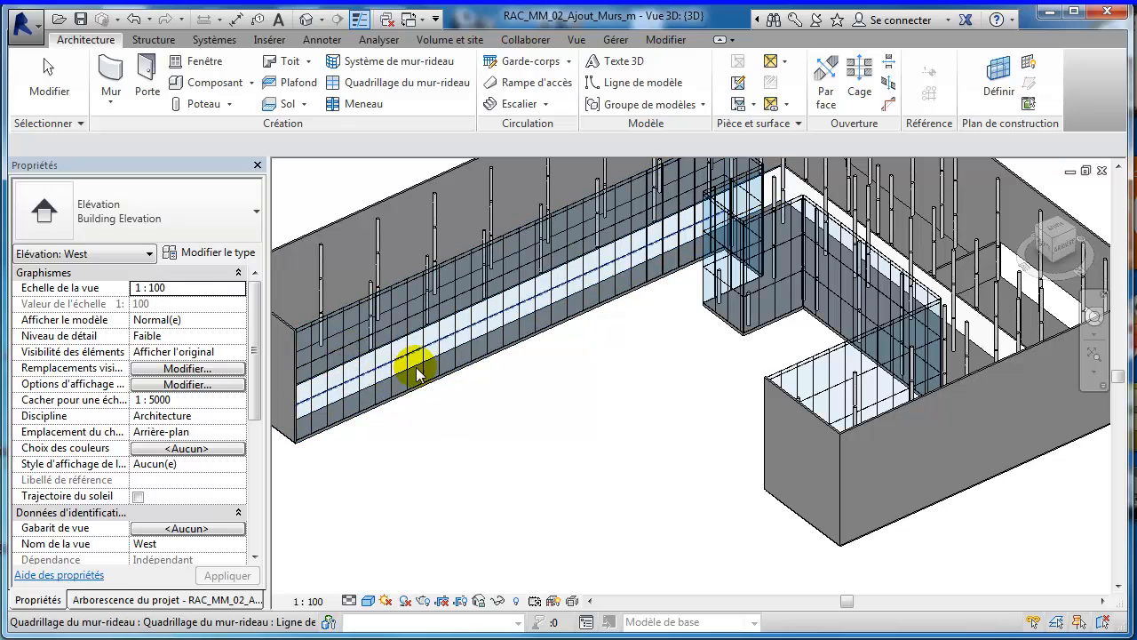
middle_click_drag(695, 376, 544, 419)
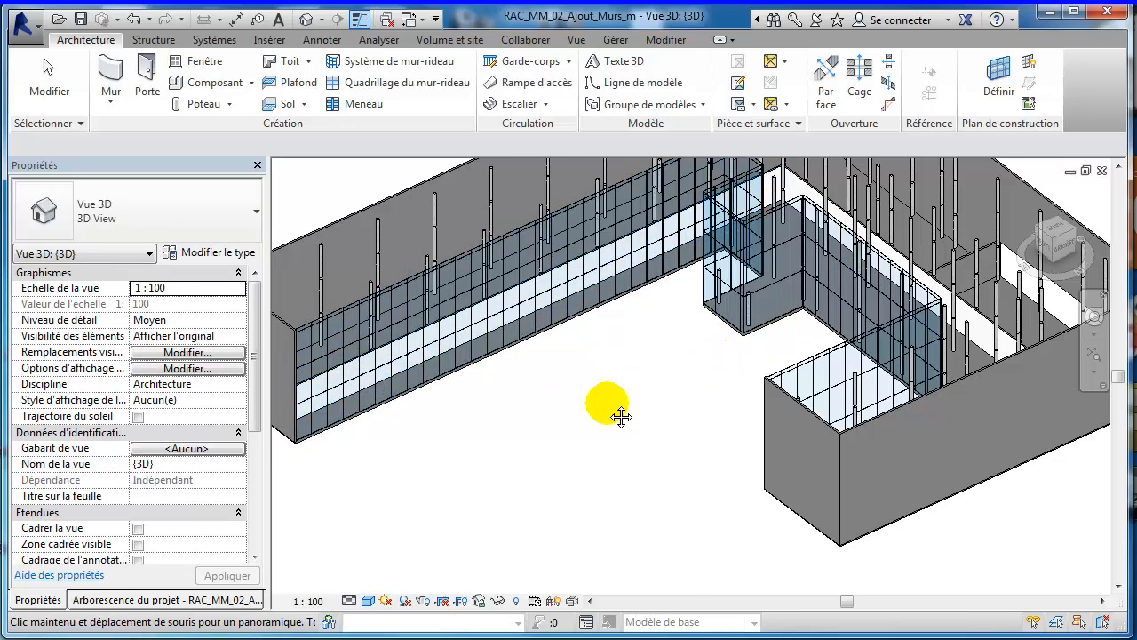
scroll(662, 409, "down", 1)
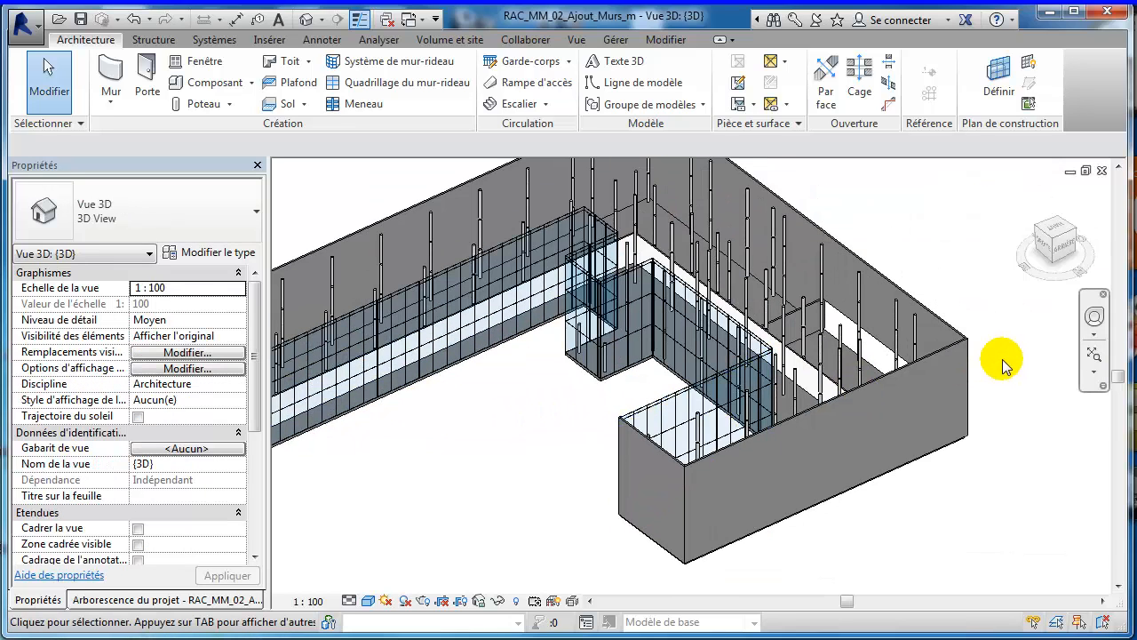
middle_click_drag(808, 355, 750, 484, "shift")
scroll(698, 530, "up", 3)
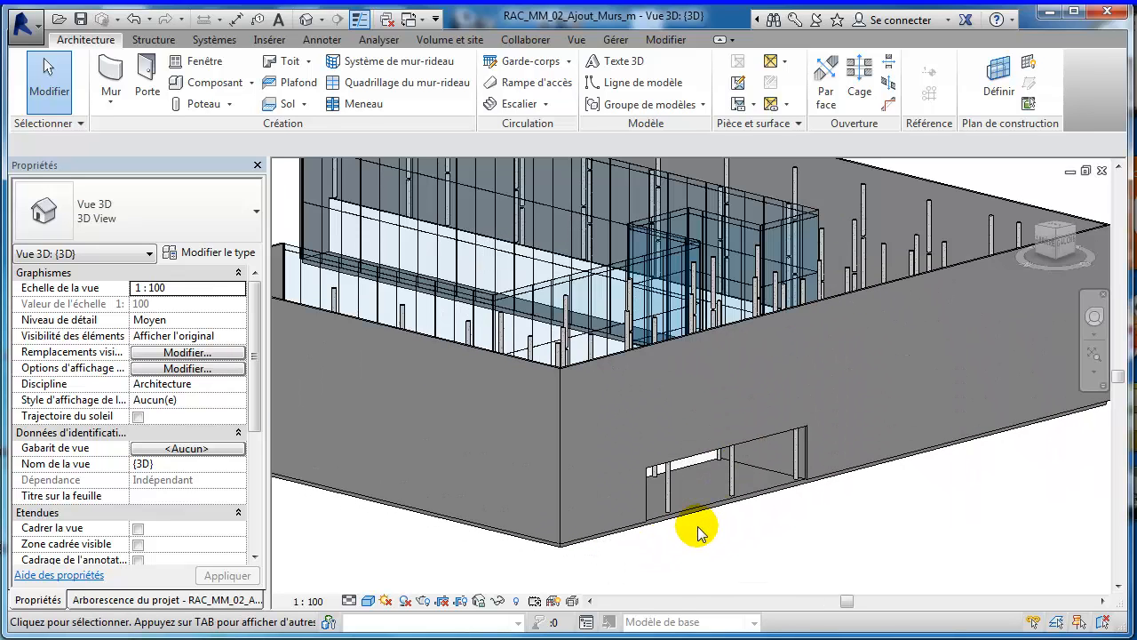